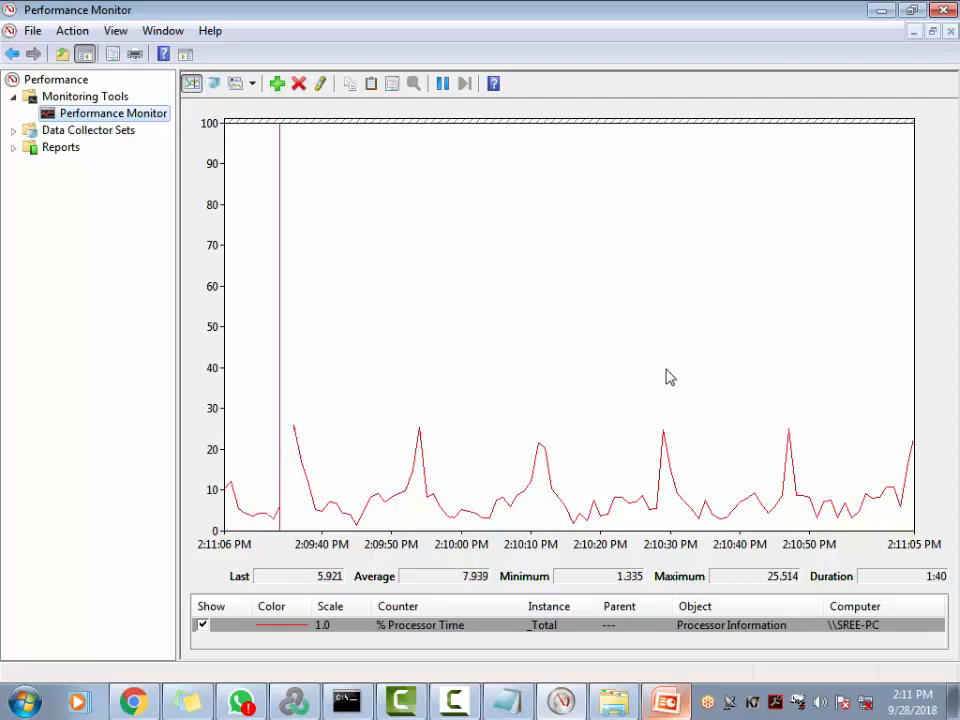
# Expand Data Collector Sets and list the User Defined sets Peak_test, PT and Test, all stopped
pyautogui.click(13, 131)
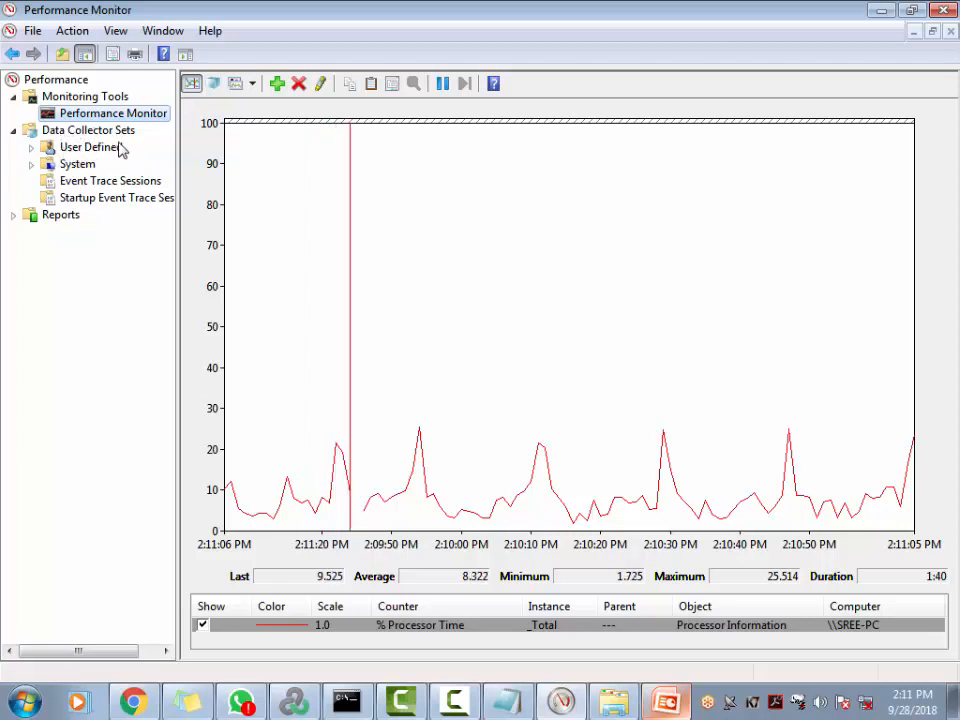
pyautogui.click(32, 149)
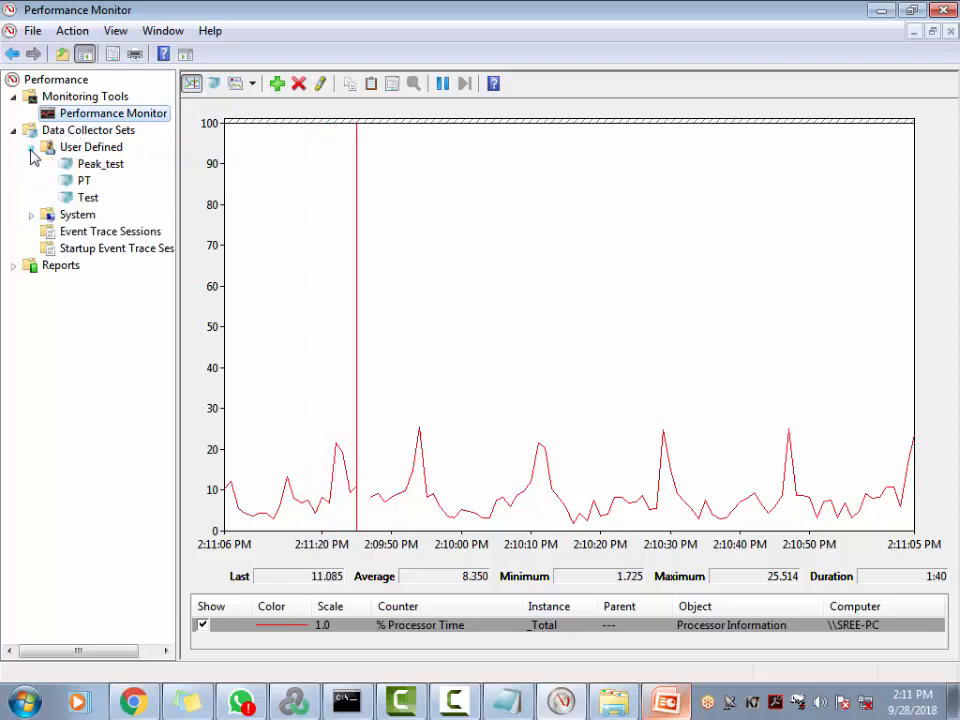
pyautogui.click(111, 150)
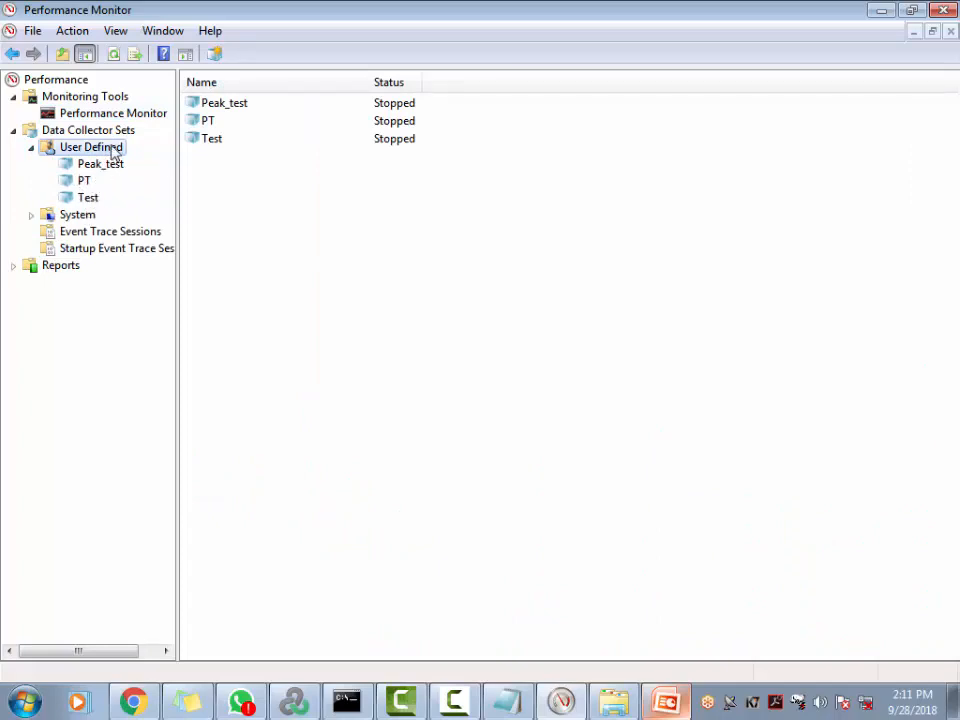
# Start a new data collector set named Load_test, created manually (Advanced)
pyautogui.rightClick(114, 150)
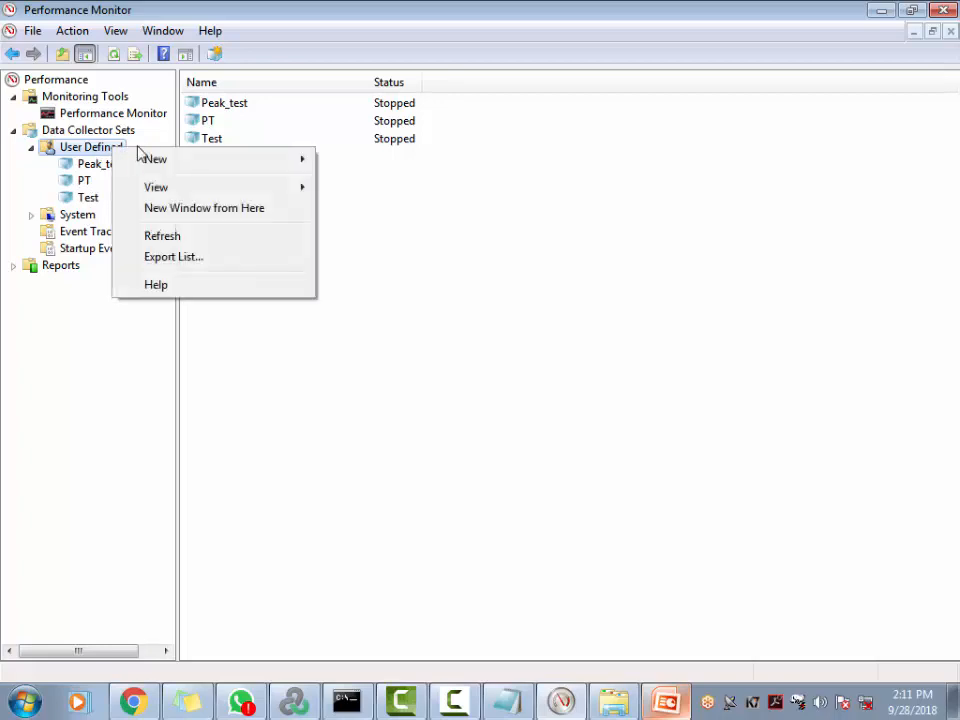
pyautogui.moveTo(176, 161)
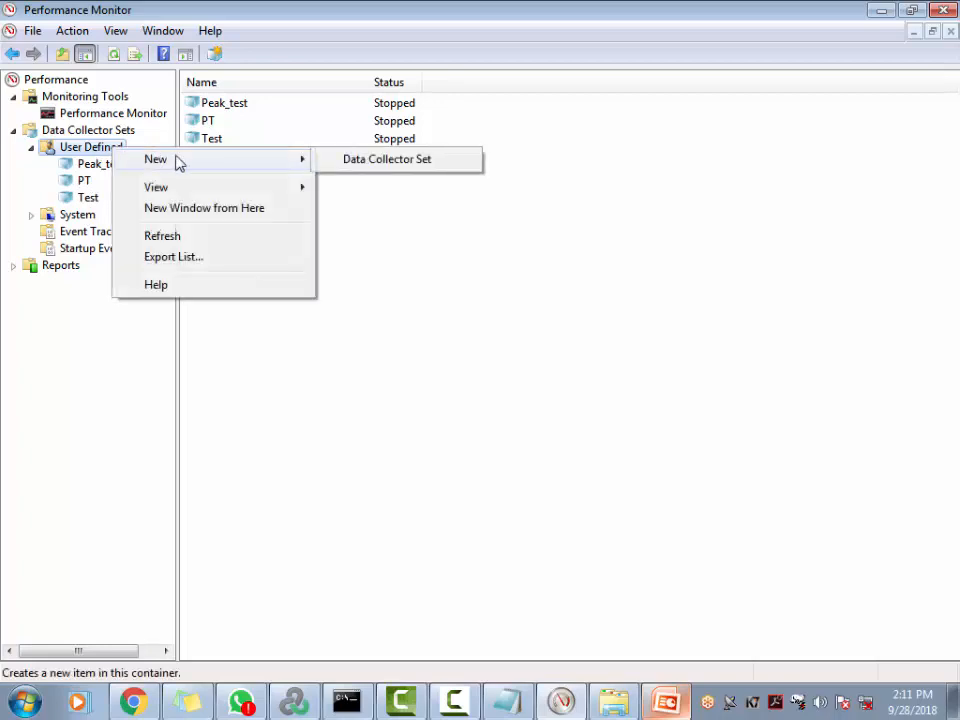
pyautogui.click(362, 162)
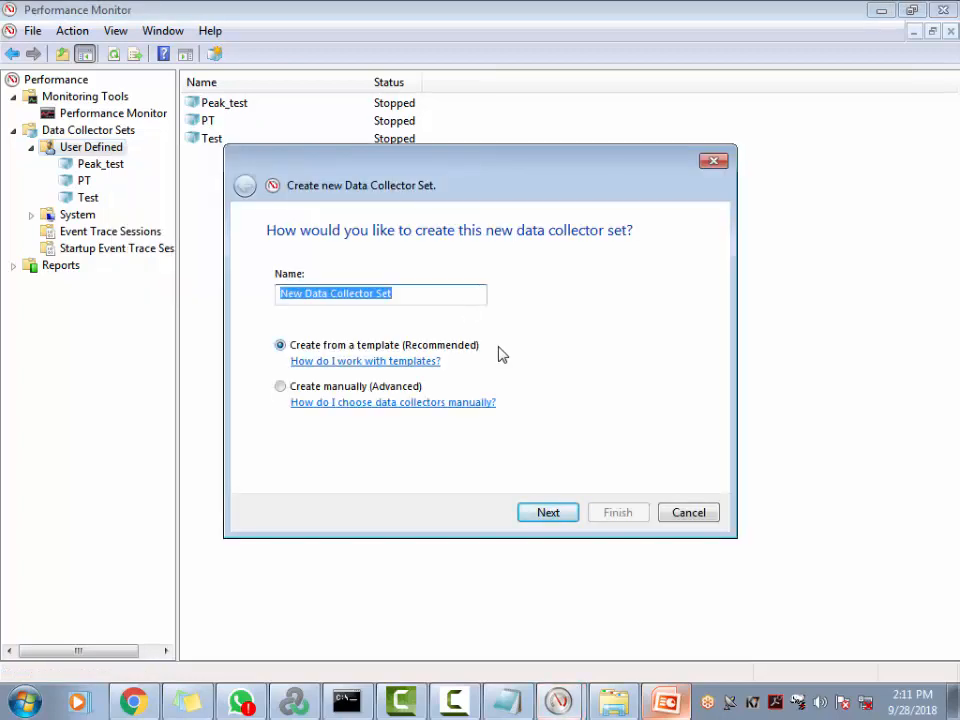
pyautogui.click(280, 386)
pyautogui.click(410, 292)
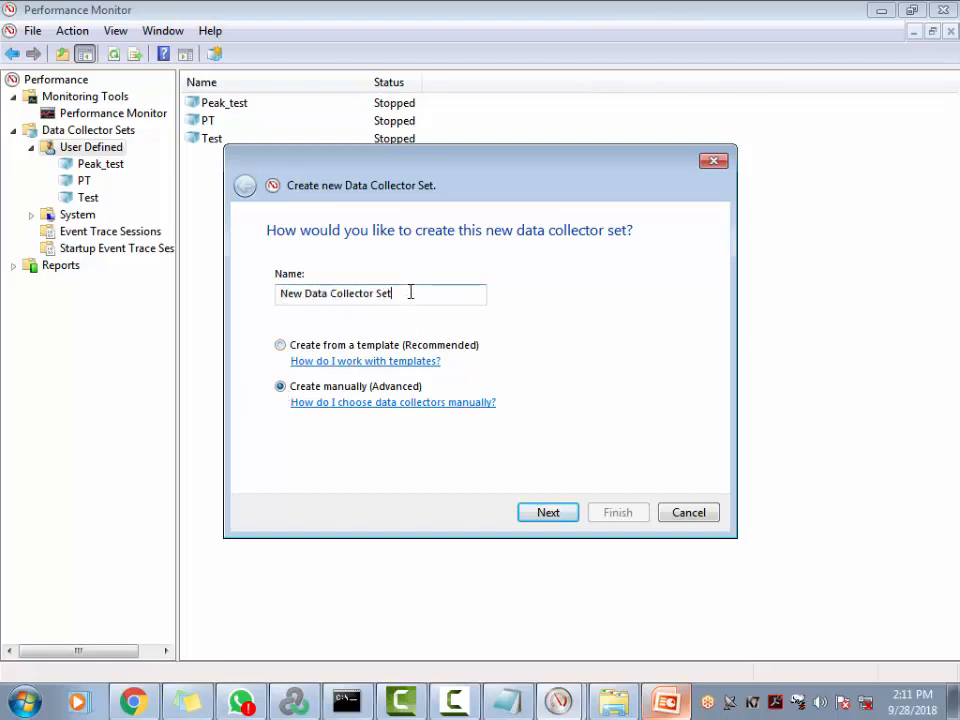
pyautogui.moveTo(410, 292); pyautogui.dragTo(232, 280)
pyautogui.write('L')
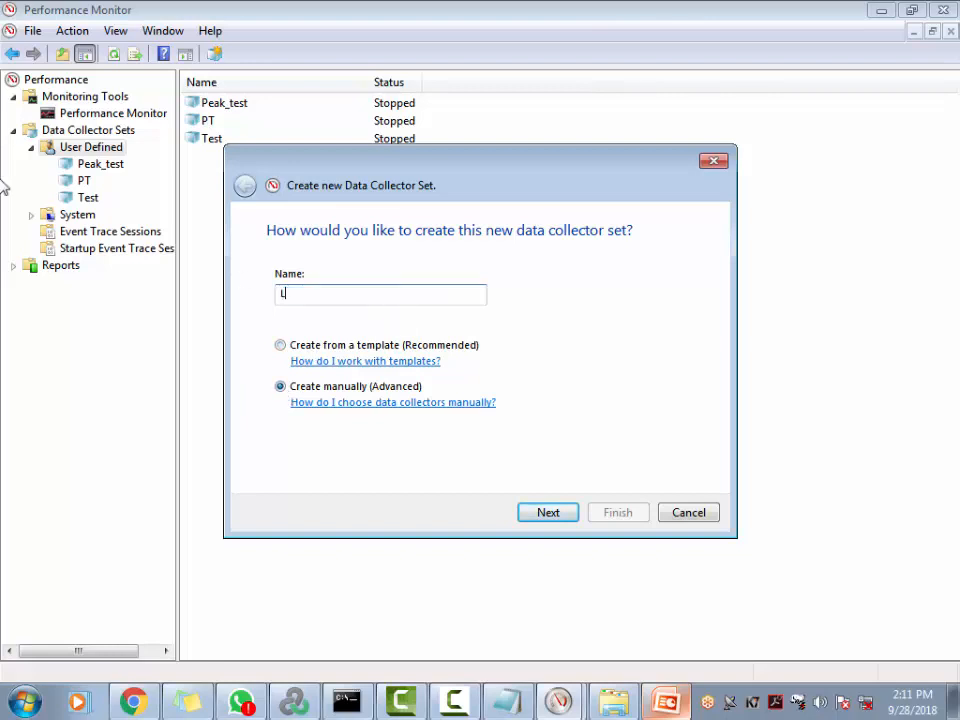
pyautogui.write('oad_test')
pyautogui.click(568, 516)
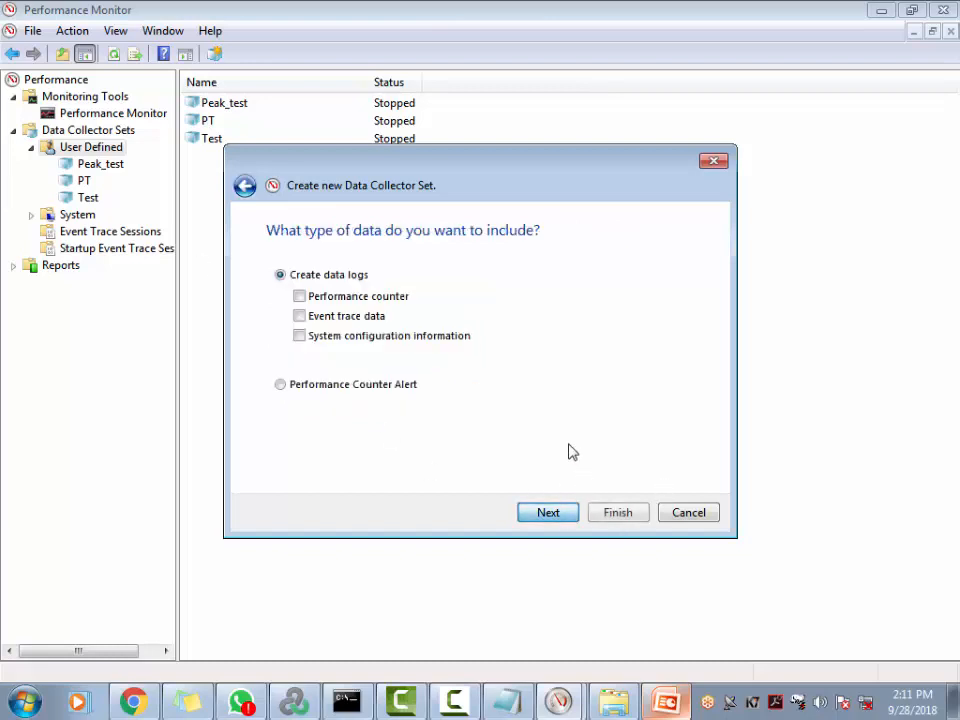
# Log Performance counter data and keep the default %systemdrive%\PerfLogs\Admin\Load_test root directory
pyautogui.click(302, 298)
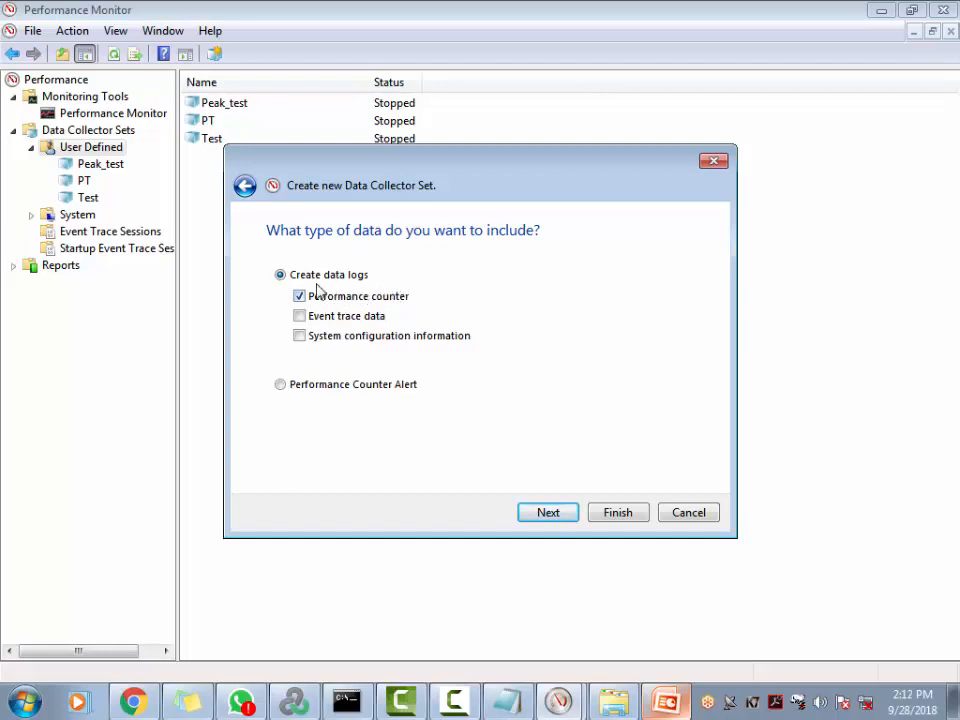
pyautogui.click(549, 513)
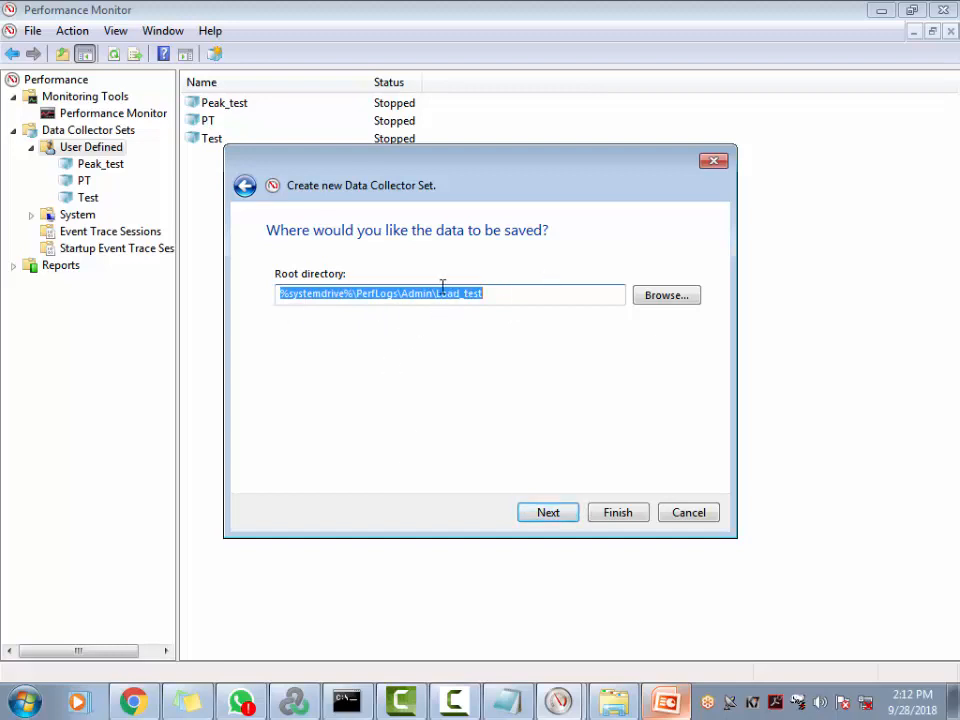
pyautogui.click(668, 295)
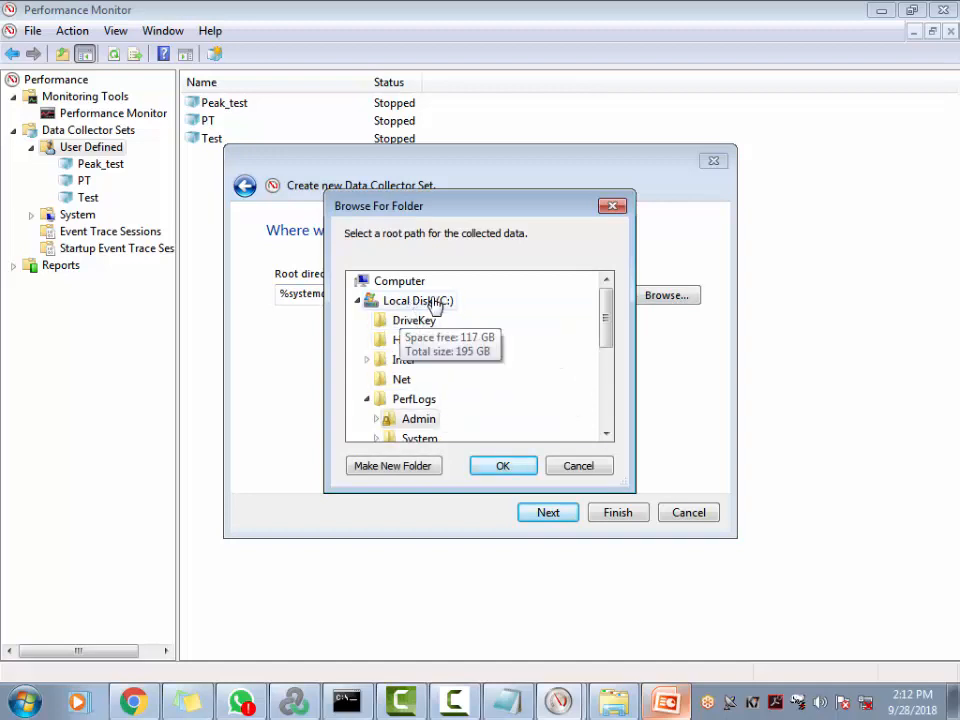
pyautogui.moveTo(606, 332)
pyautogui.mouseDown()
pyautogui.moveTo(607, 405)
pyautogui.moveTo(615, 321)
pyautogui.mouseUp()
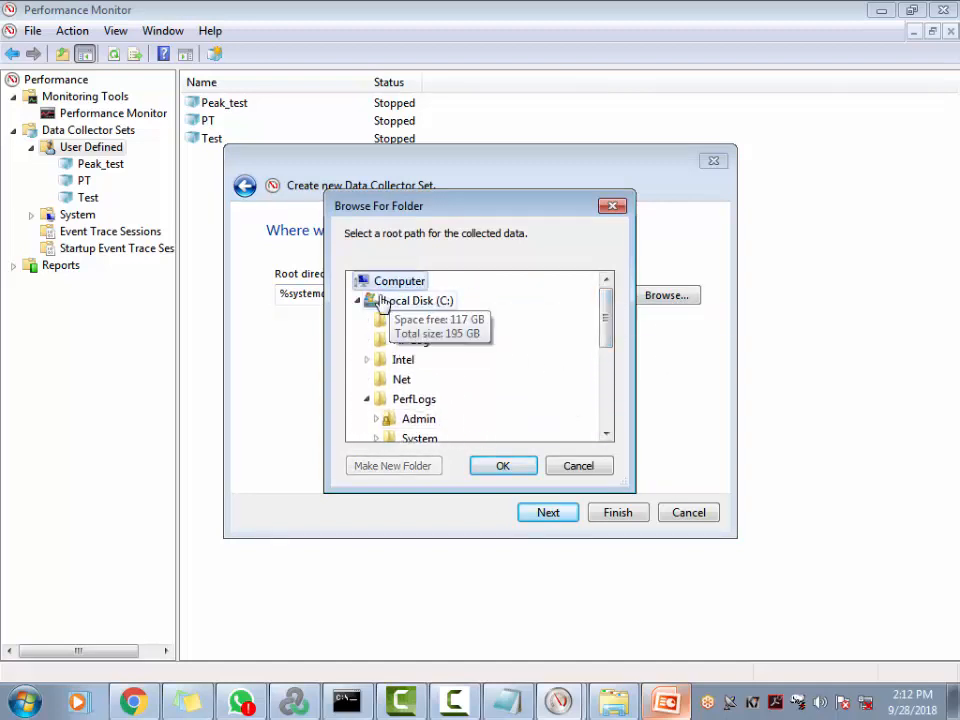
pyautogui.click(588, 470)
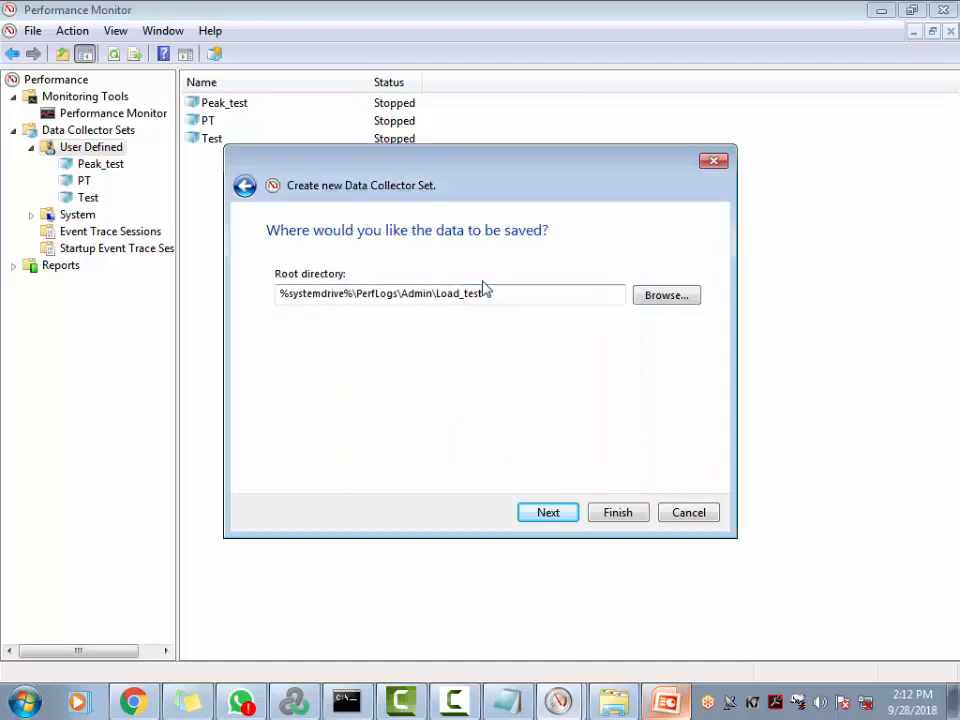
pyautogui.moveTo(484, 290); pyautogui.dragTo(201, 317)
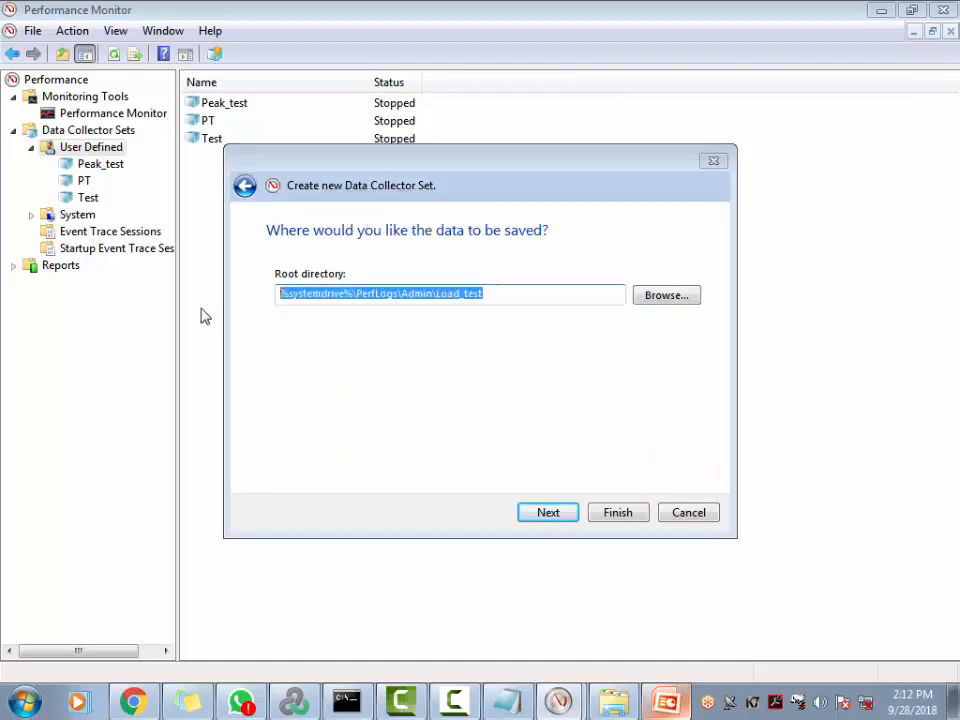
pyautogui.click(553, 514)
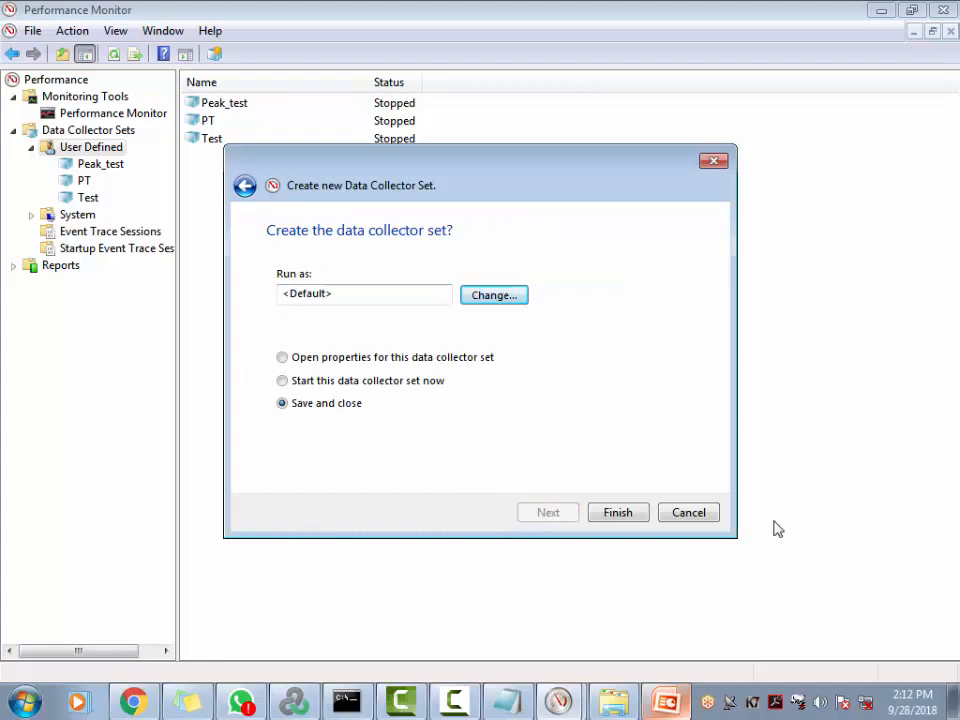
# Finish the wizard, confirm Load_test contains DataCollector01, and return to User Defined
pyautogui.click(645, 514)
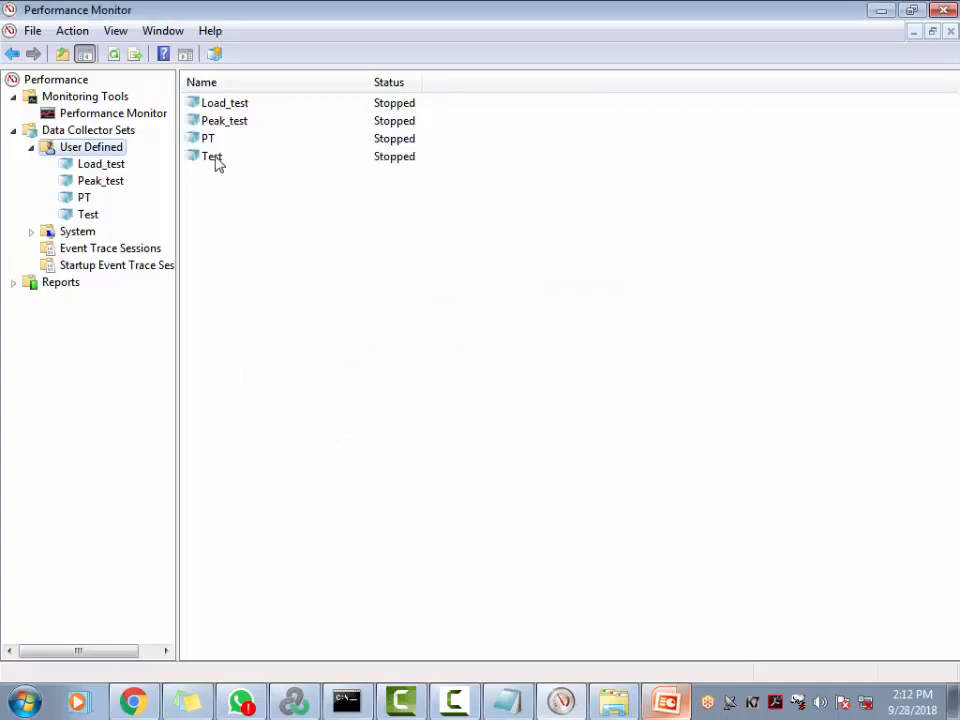
pyautogui.click(216, 106)
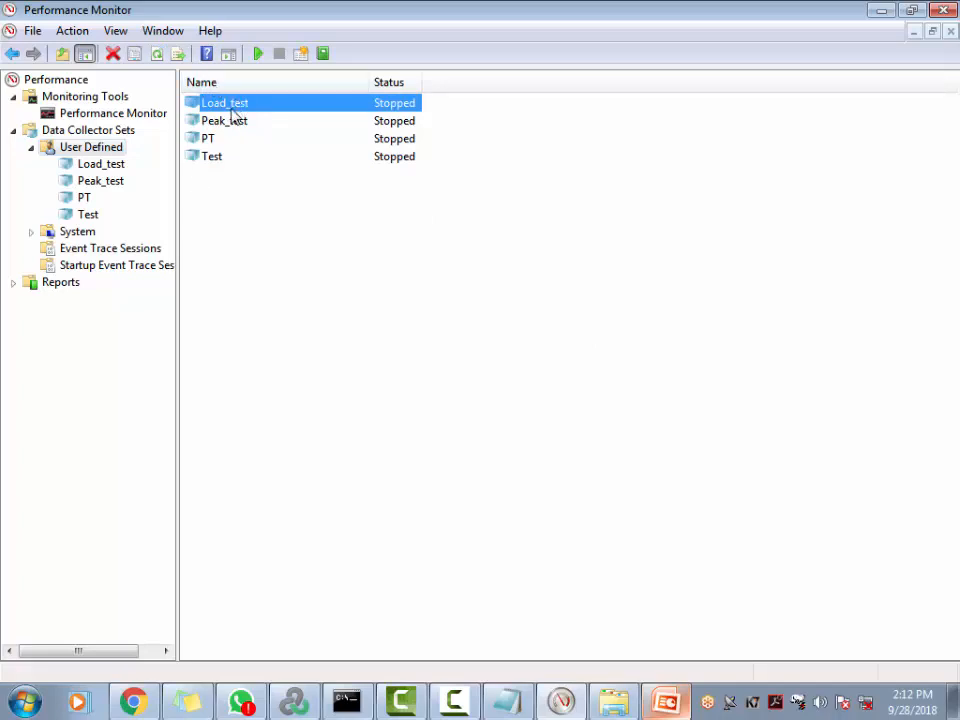
pyautogui.click(108, 166)
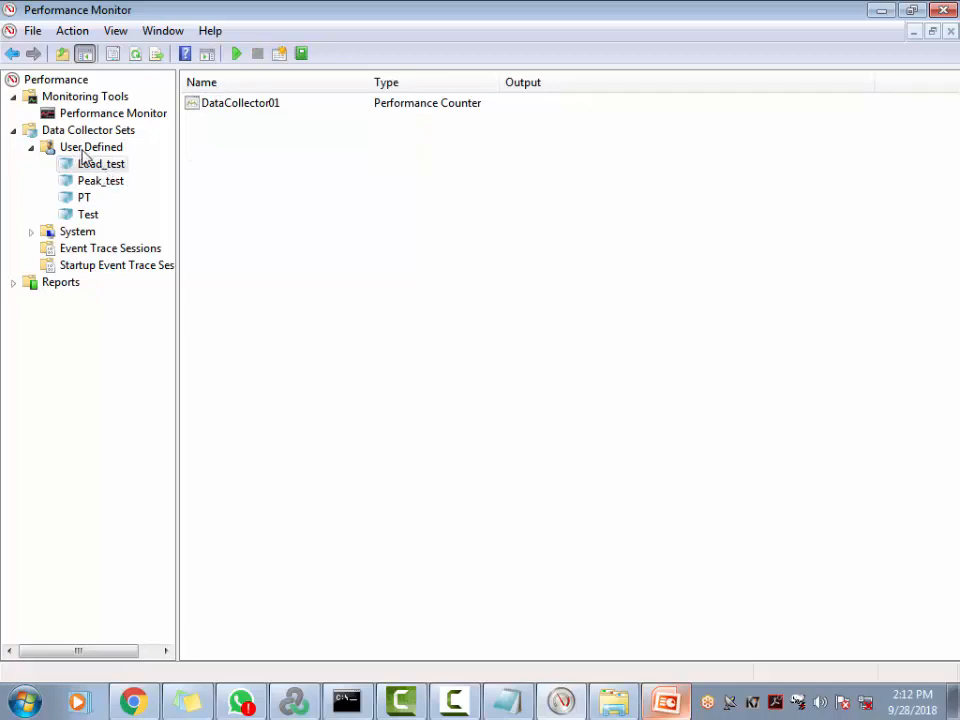
pyautogui.click(86, 148)
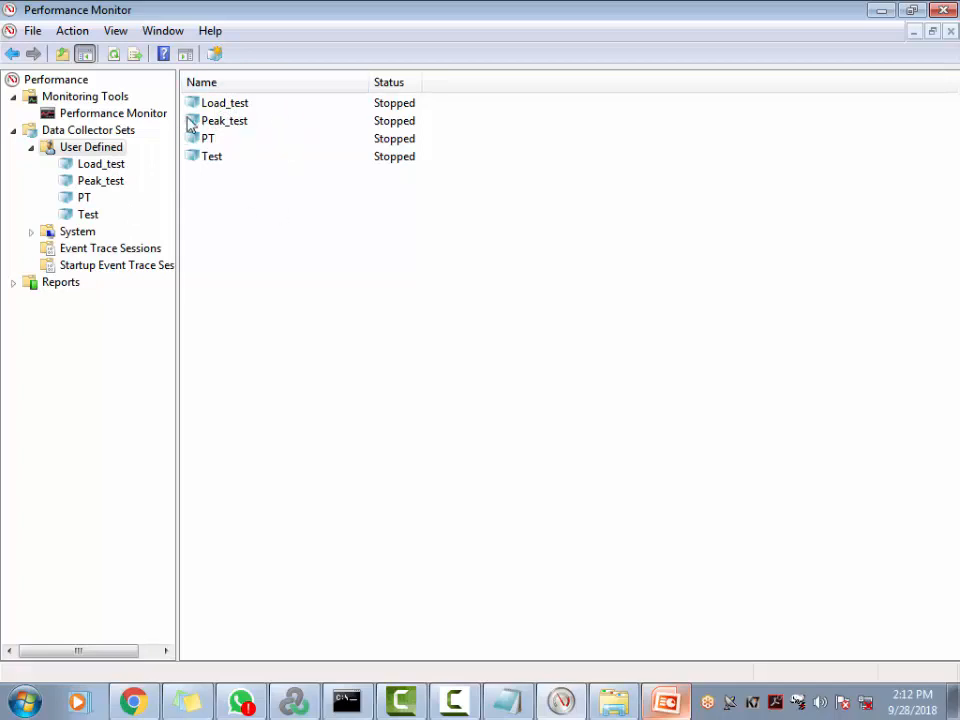
# Open DataCollector01's Properties in Load_test, showing an empty counter list and Binary format
pyautogui.click(102, 165)
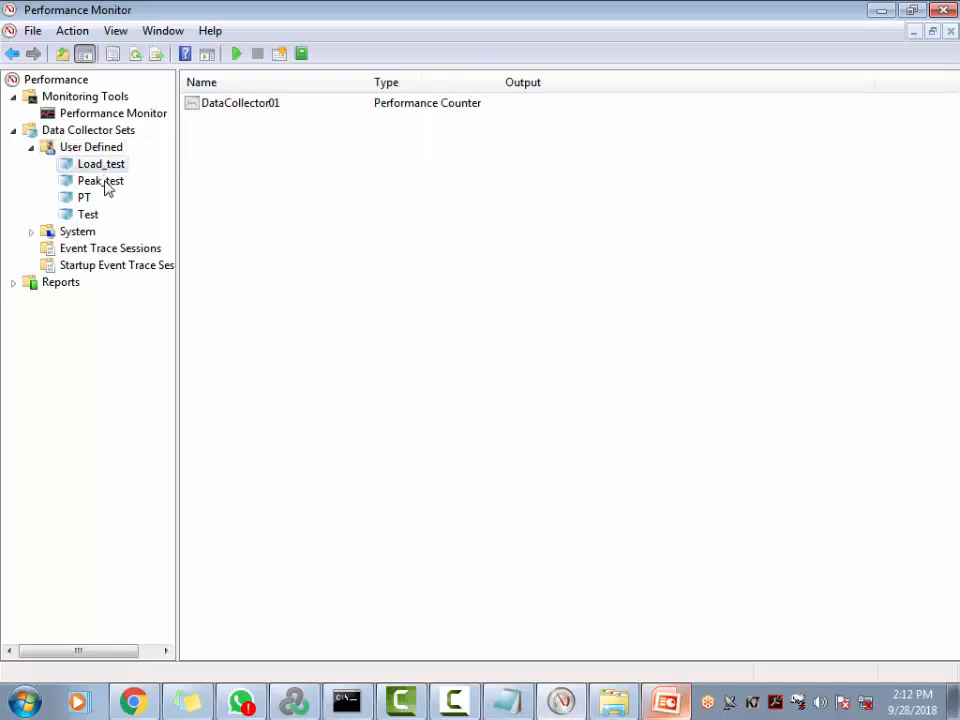
pyautogui.doubleClick(247, 105)
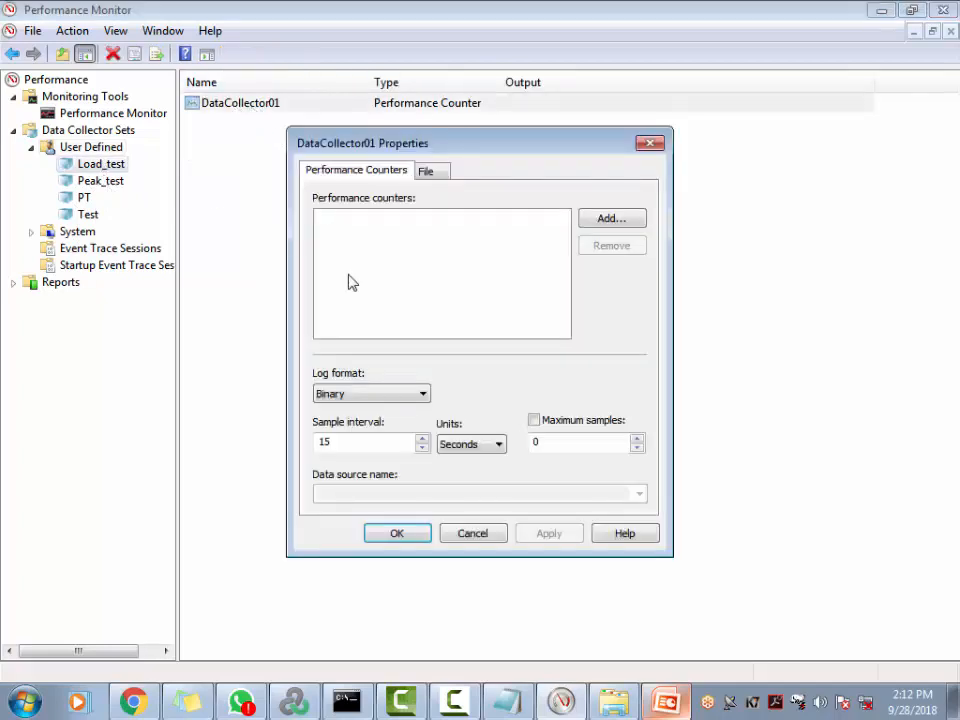
pyautogui.click(650, 144)
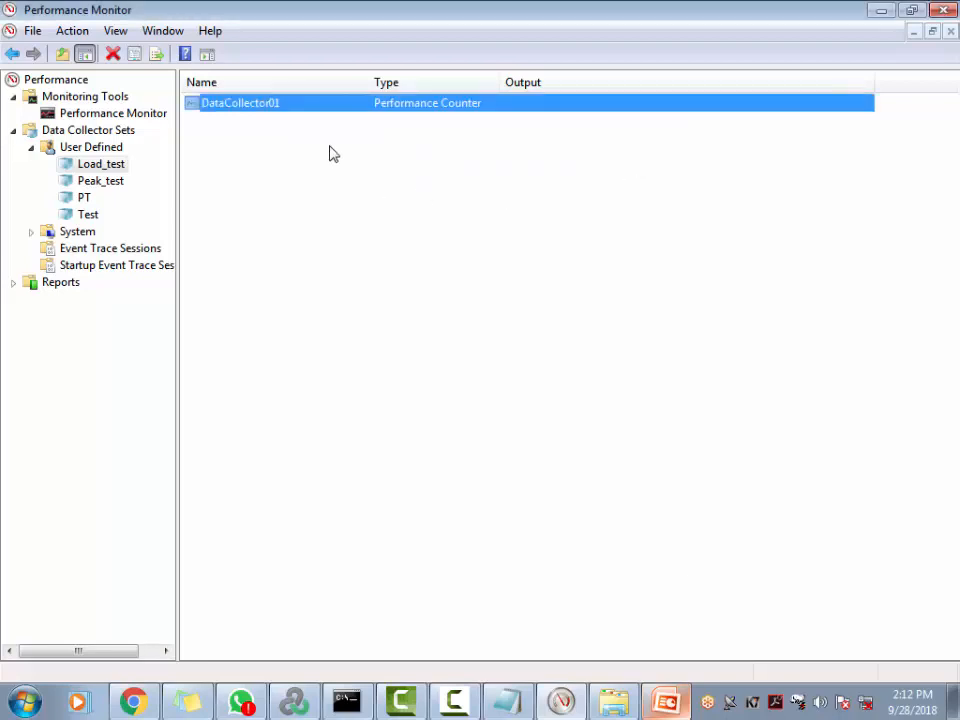
pyautogui.doubleClick(275, 115)
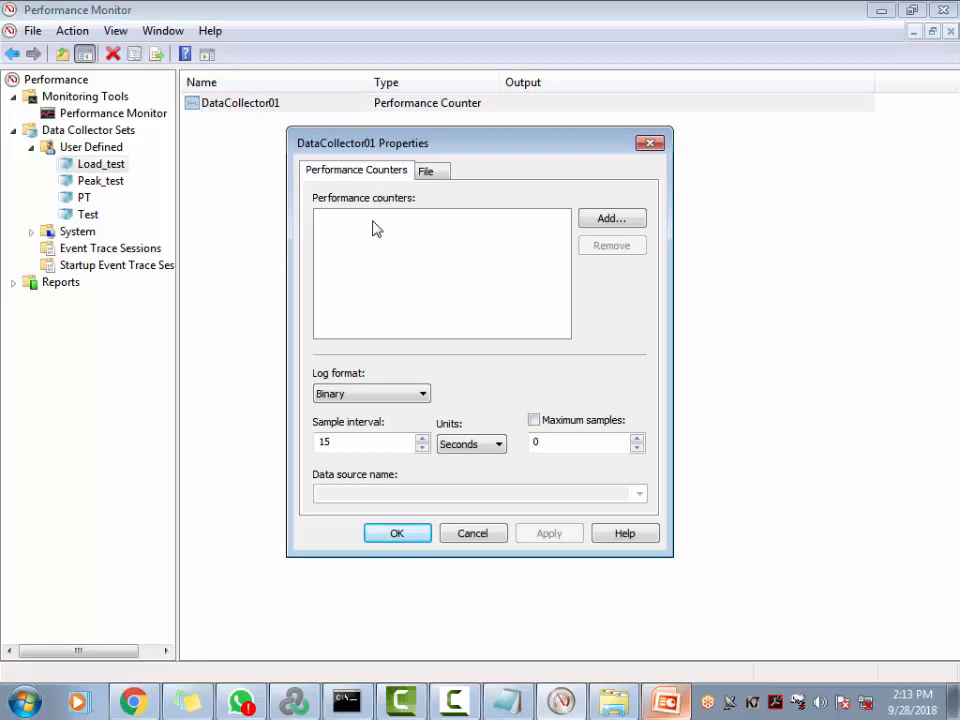
# In Notepad, type the third note line 'CPU Utilization - % pr', fixing typos
pyautogui.click(511, 708)
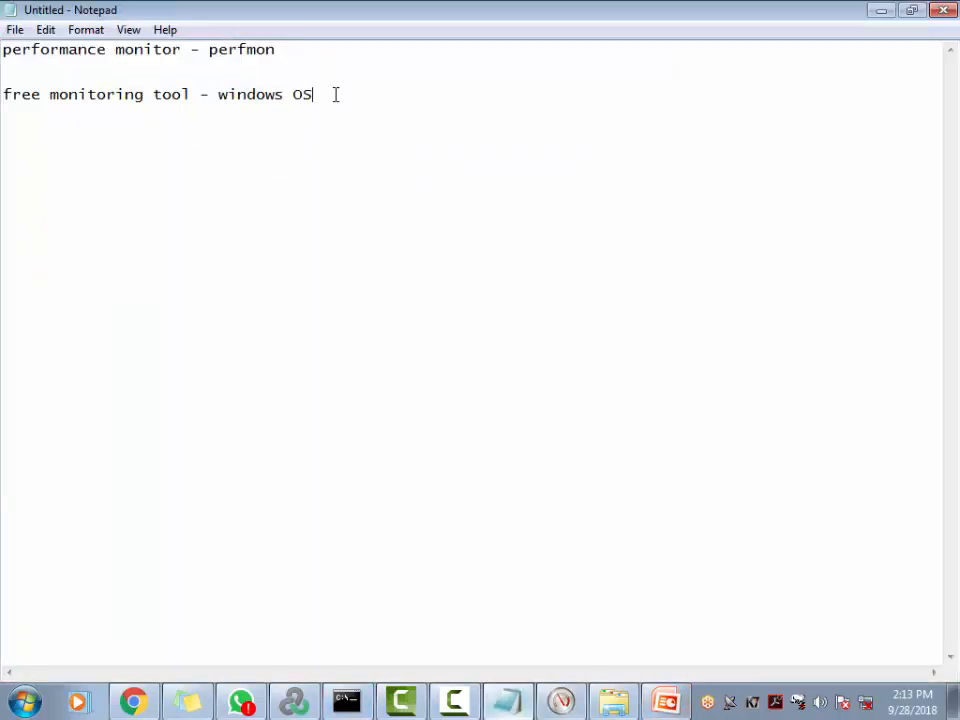
pyautogui.write('CPU Utli')
pyautogui.press('BackSpace')
pyautogui.press('BackSpace')
pyautogui.write('ilization')
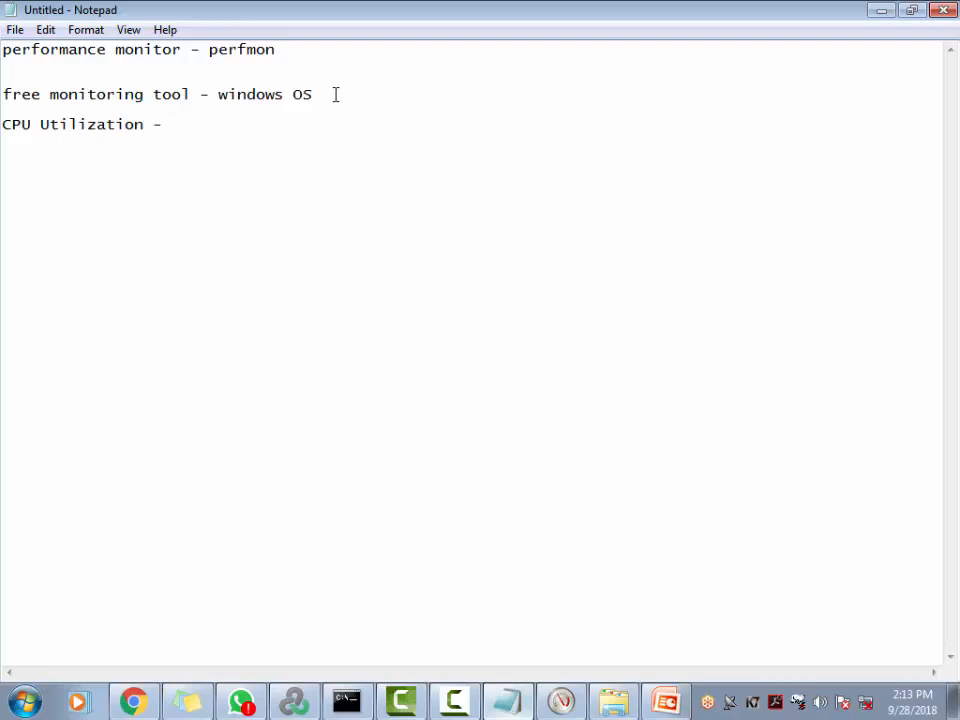
pyautogui.write(' - Pr')
pyautogui.press('BackSpace')
pyautogui.write('% pr')
pyautogui.hotkey('alt', 'Tab')
# Open Add Counters and expand the Processor counters, then return to the Notepad CPU line
pyautogui.click(622, 224)
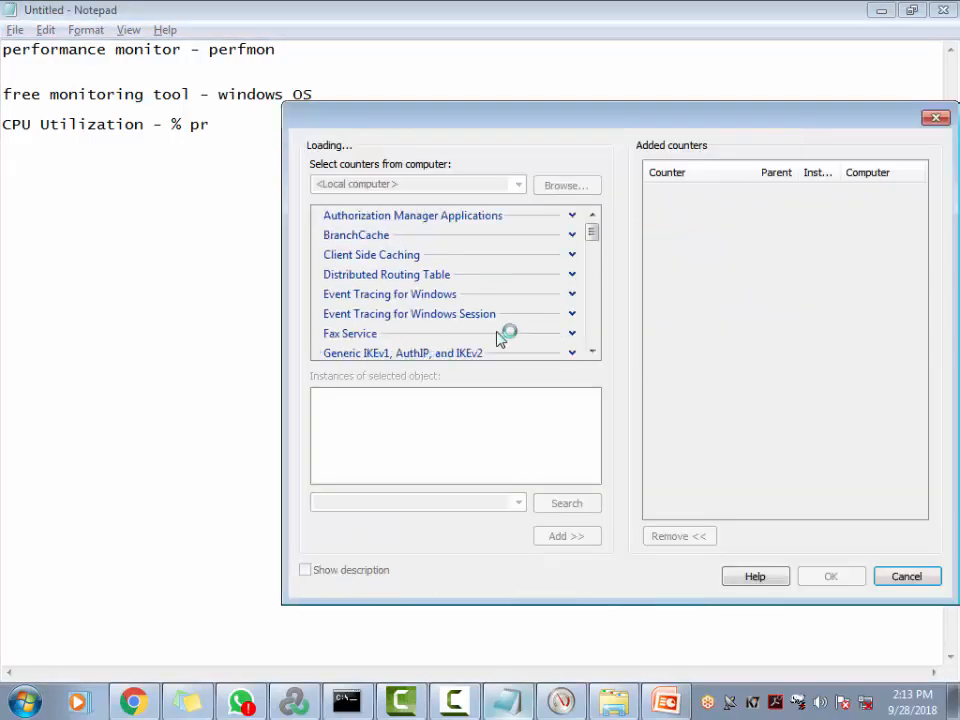
pyautogui.click(592, 215)
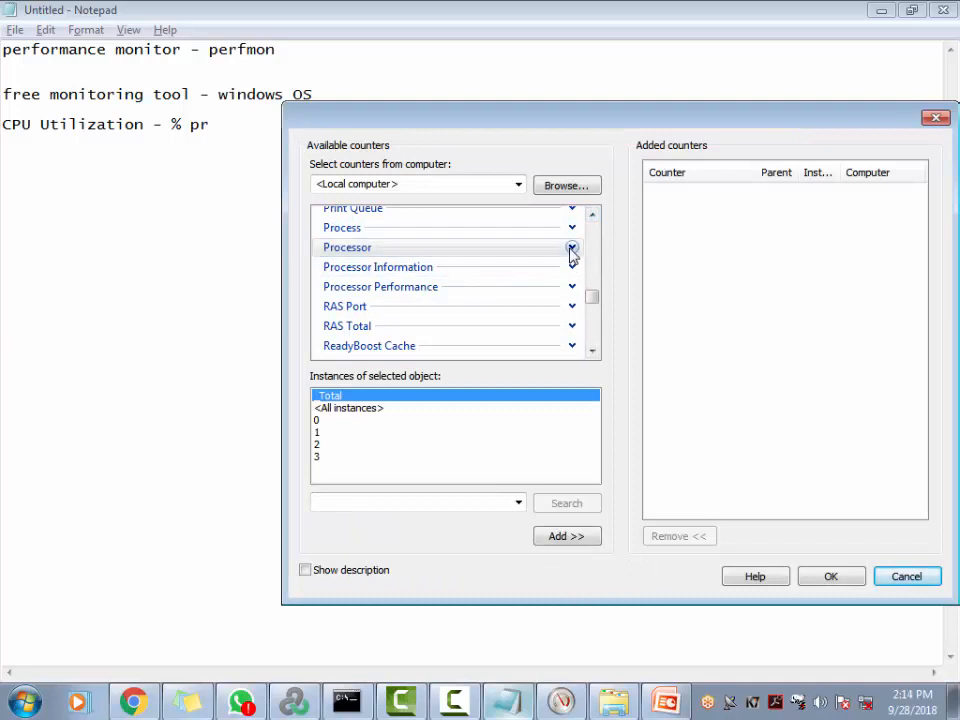
pyautogui.click(572, 248)
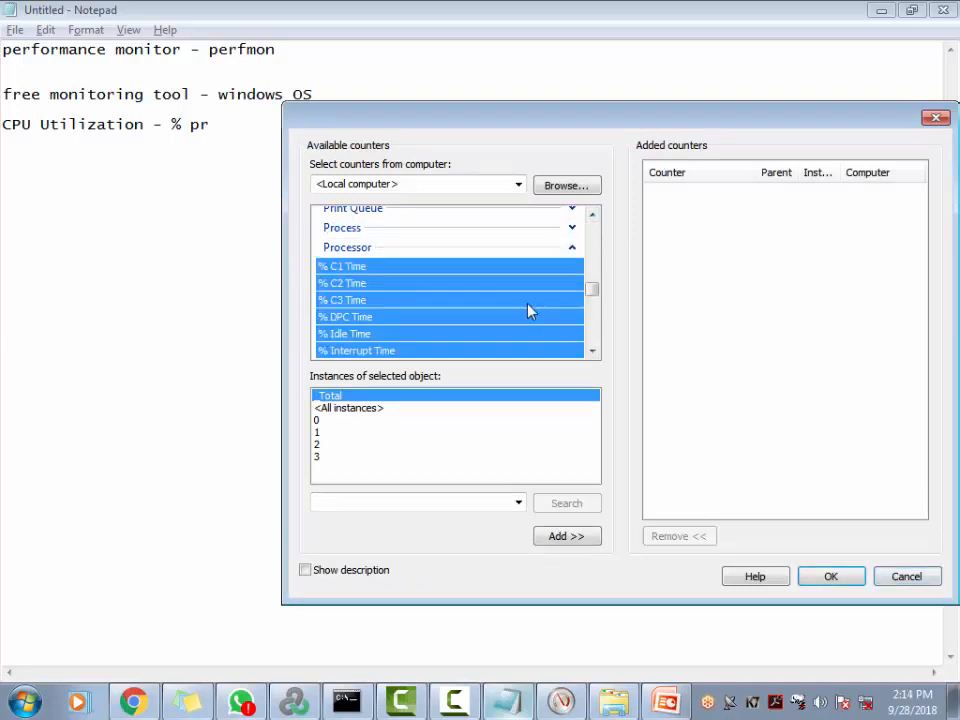
pyautogui.click(592, 354)
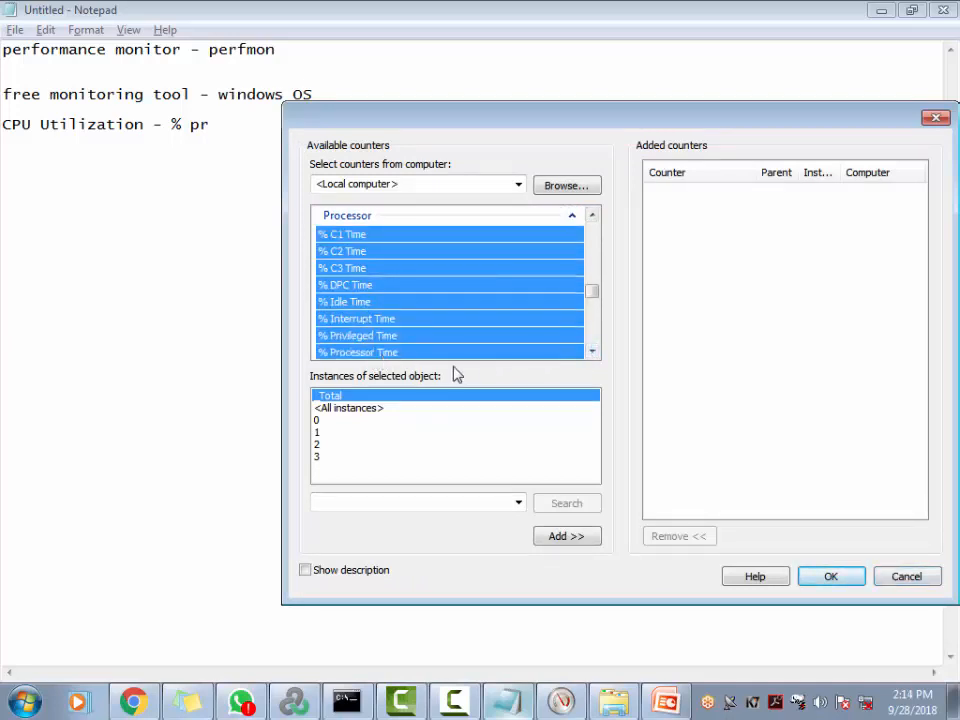
pyautogui.click(224, 125)
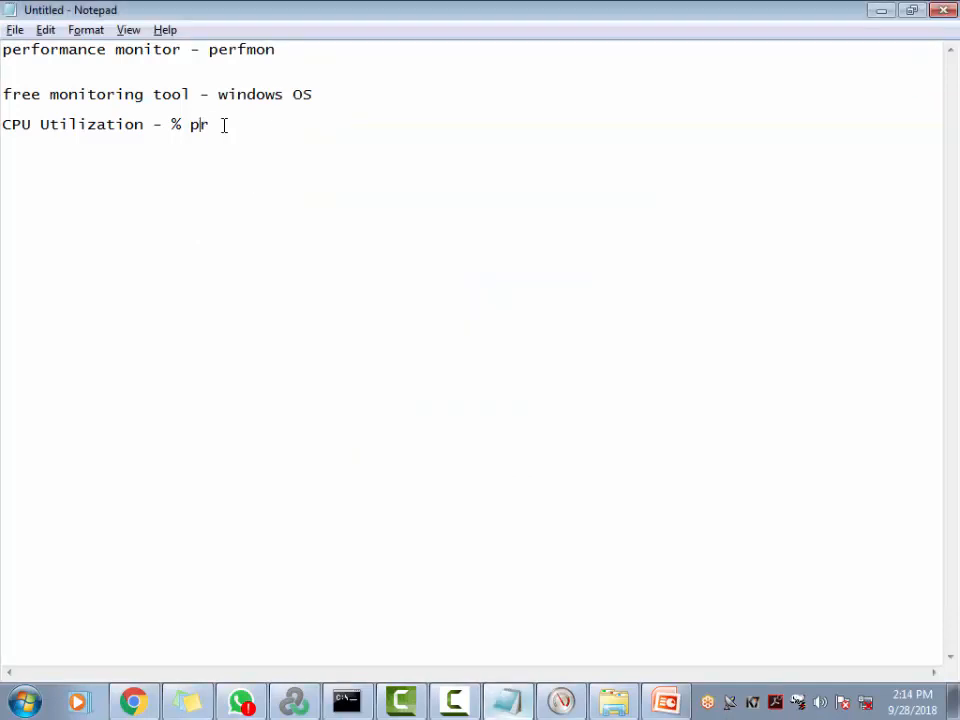
pyautogui.click(227, 125)
# Complete the note line 'CPU Utilization - % processor time', cutting and pasting it back
pyautogui.write('ocessor time')
pyautogui.moveTo(348, 130); pyautogui.dragTo(2, 138)
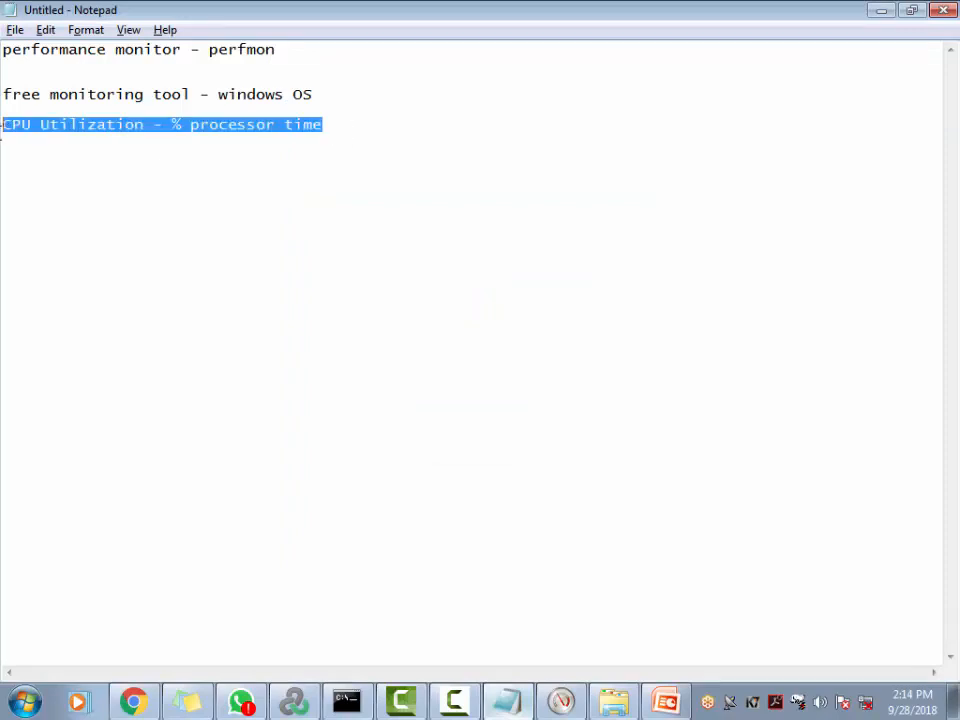
pyautogui.click(2, 140)
pyautogui.moveTo(364, 121); pyautogui.dragTo(2, 133)
pyautogui.hotkey('ctrl', 'c')
pyautogui.press('Delete')
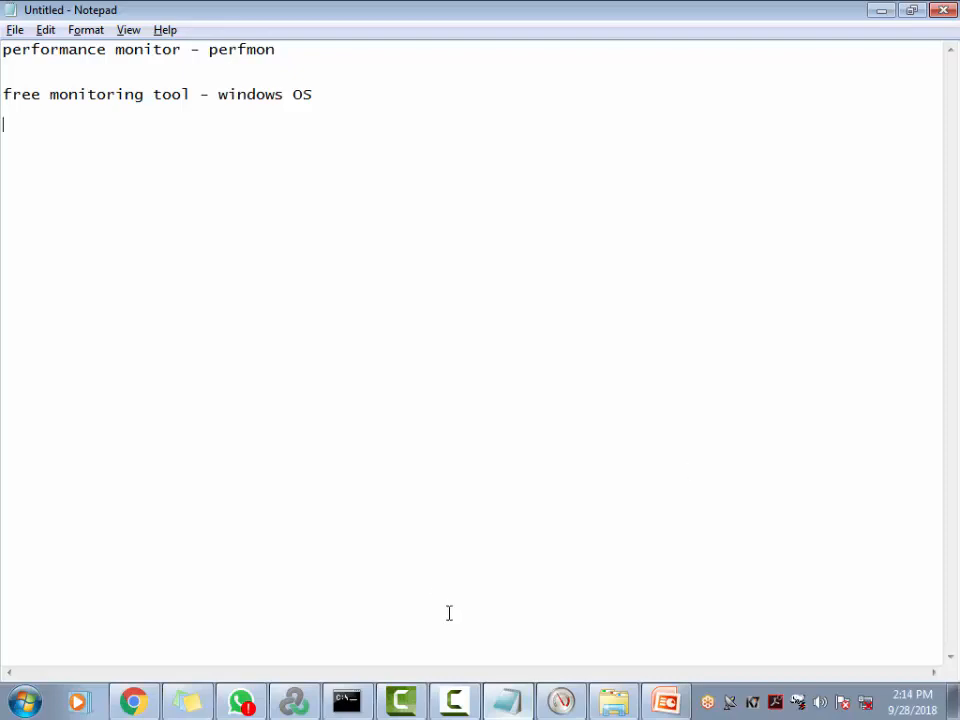
pyautogui.hotkey('ctrl', 'v')
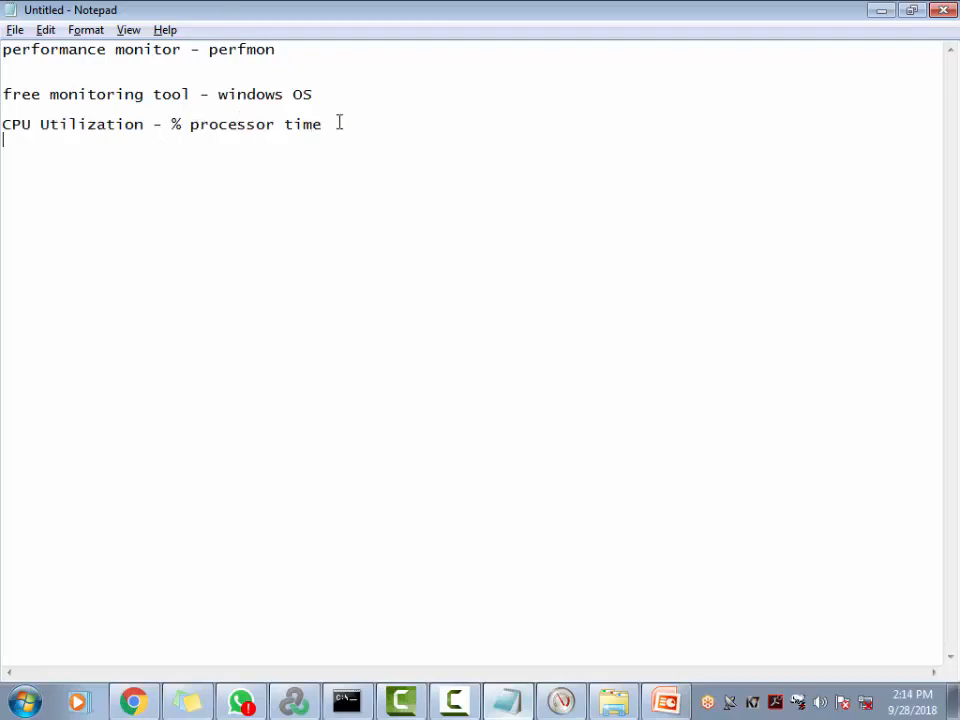
# Add the note line 'Memory utli - % private bytes' beneath it
pyautogui.write('Memory utli - ')
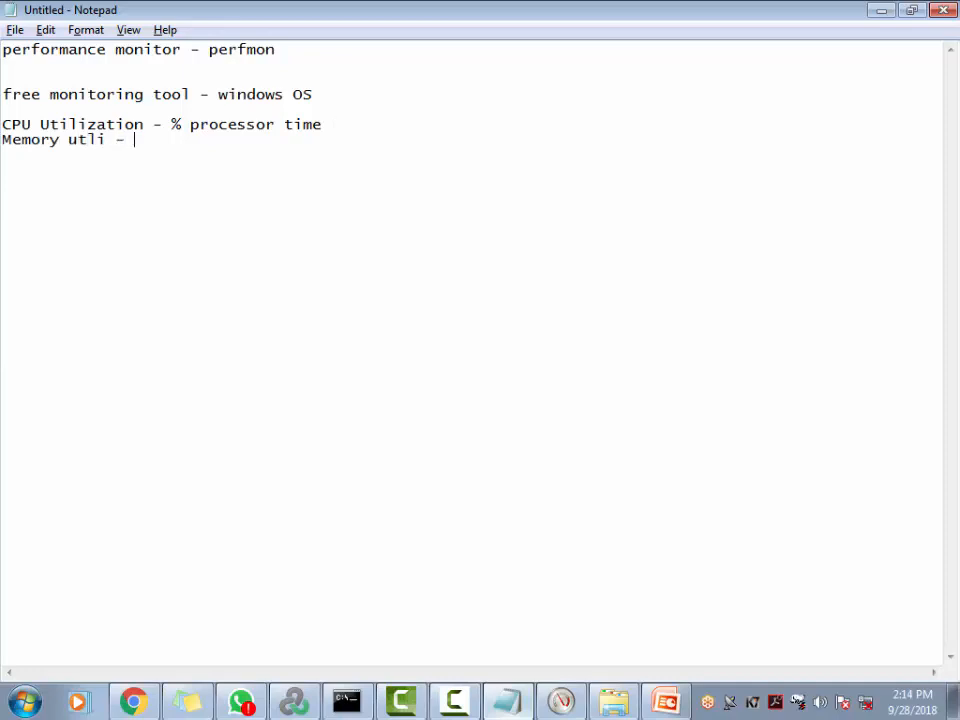
pyautogui.write('% private')
pyautogui.press('BackSpace')
pyautogui.write('bytes')
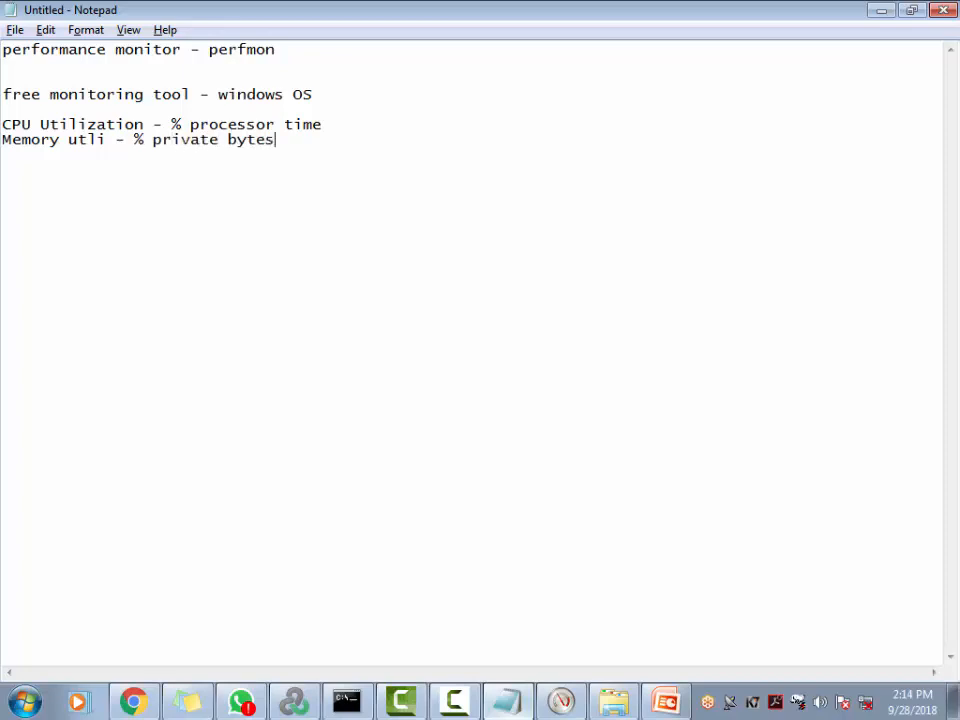
pyautogui.hotkey('alt', 'Tab')
# Browse the Processor counters, selecting Interrupts/sec, DPCs Queued/sec, then all Processor counters
pyautogui.click(592, 215)
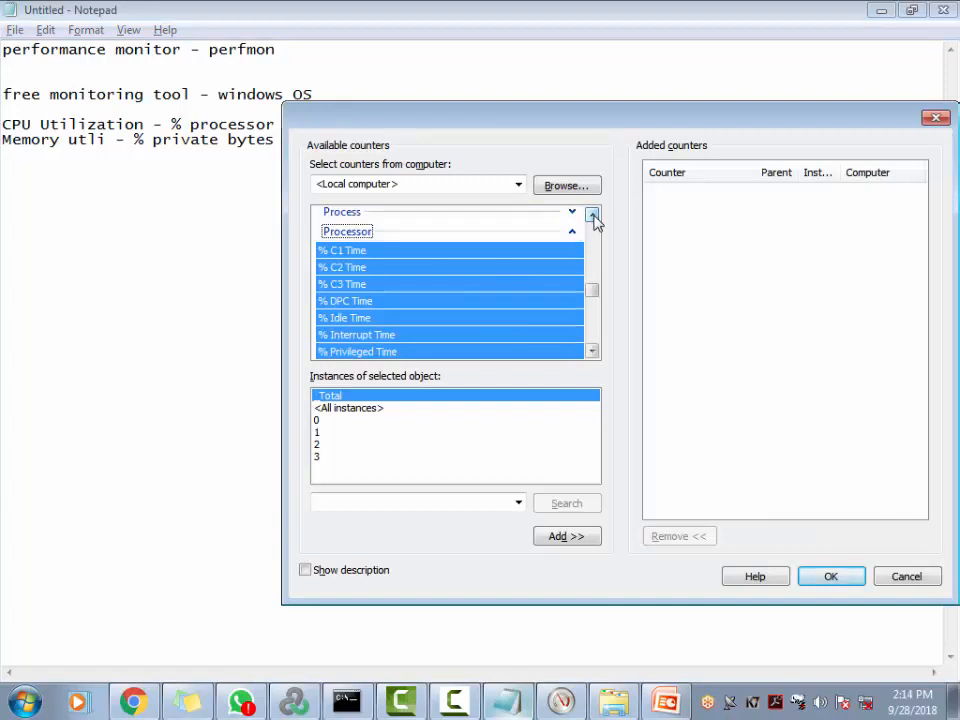
pyautogui.click(592, 215)
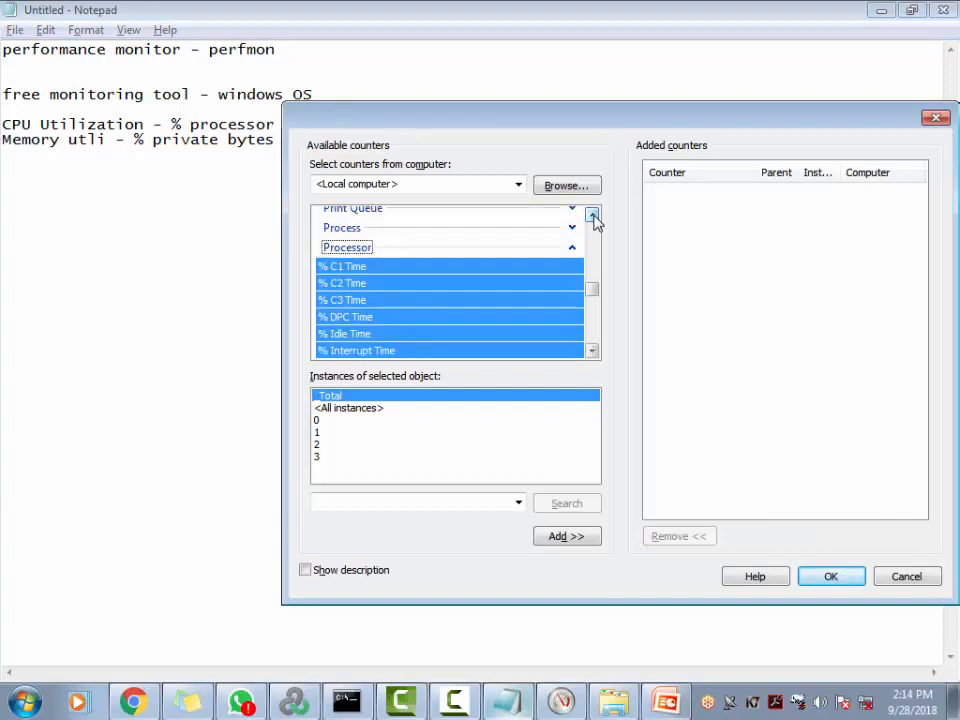
pyautogui.click(592, 351)
pyautogui.click(592, 351)
pyautogui.click(592, 351)
pyautogui.click(592, 351)
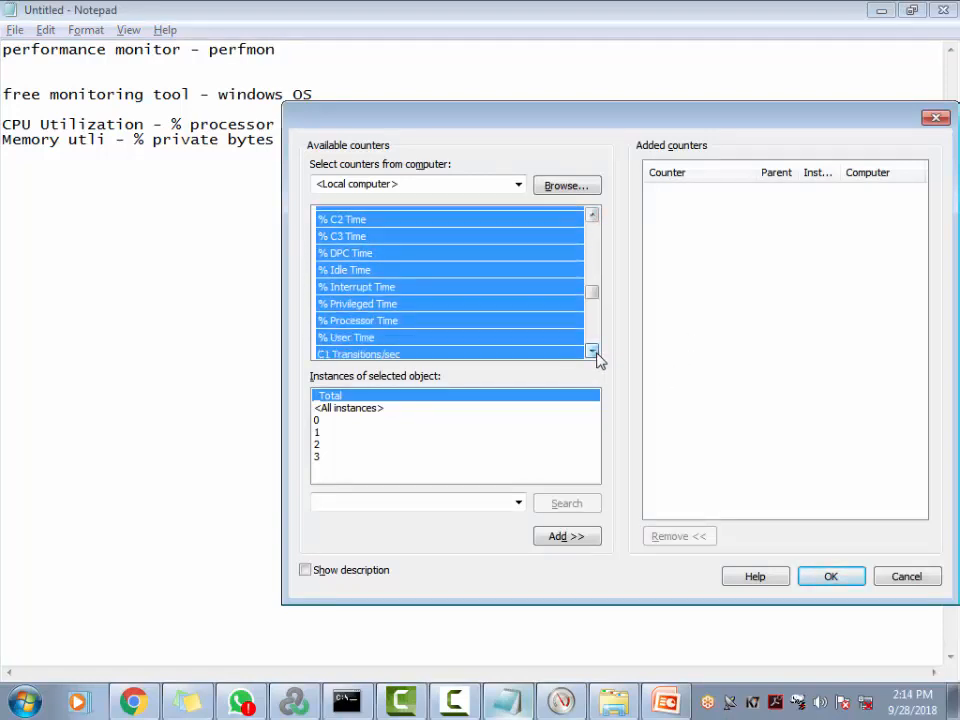
pyautogui.click(596, 353)
pyautogui.click(596, 353)
pyautogui.click(596, 353)
pyautogui.click(596, 353)
pyautogui.click(596, 353)
pyautogui.click(596, 353)
pyautogui.click(596, 353)
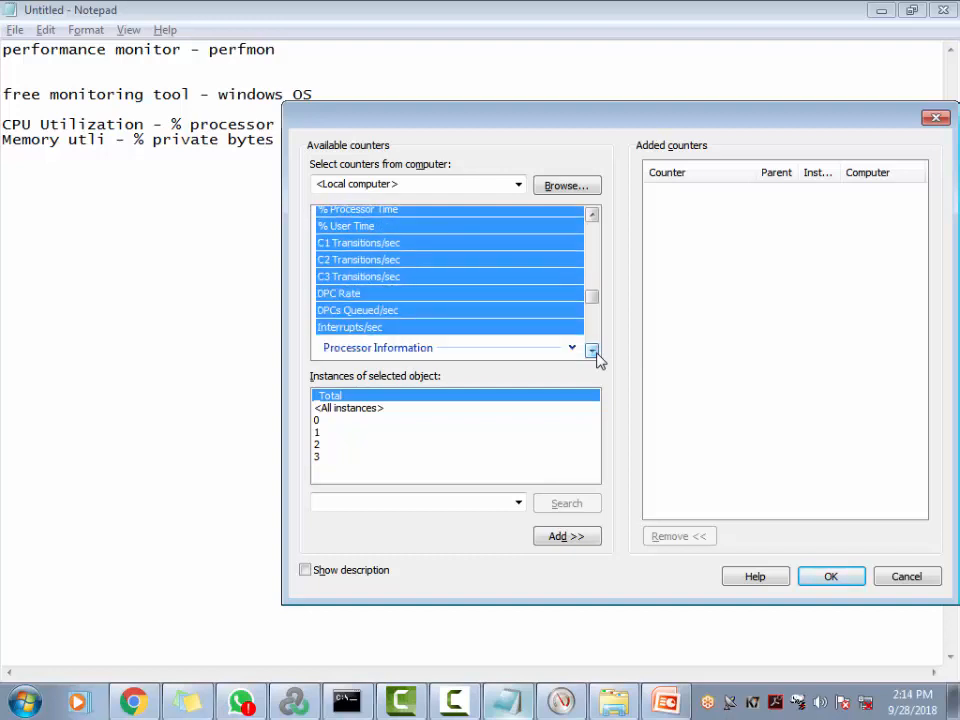
pyautogui.click(593, 216)
pyautogui.click(593, 216)
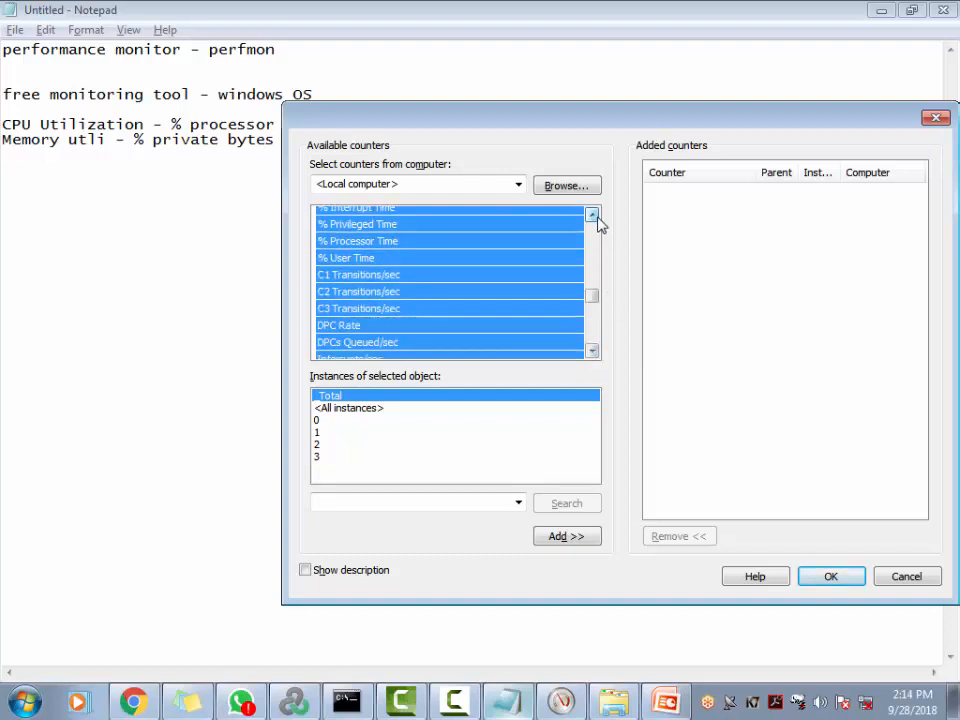
pyautogui.click(593, 216)
pyautogui.click(593, 216)
pyautogui.click(593, 216)
pyautogui.click(593, 216)
pyautogui.click(593, 216)
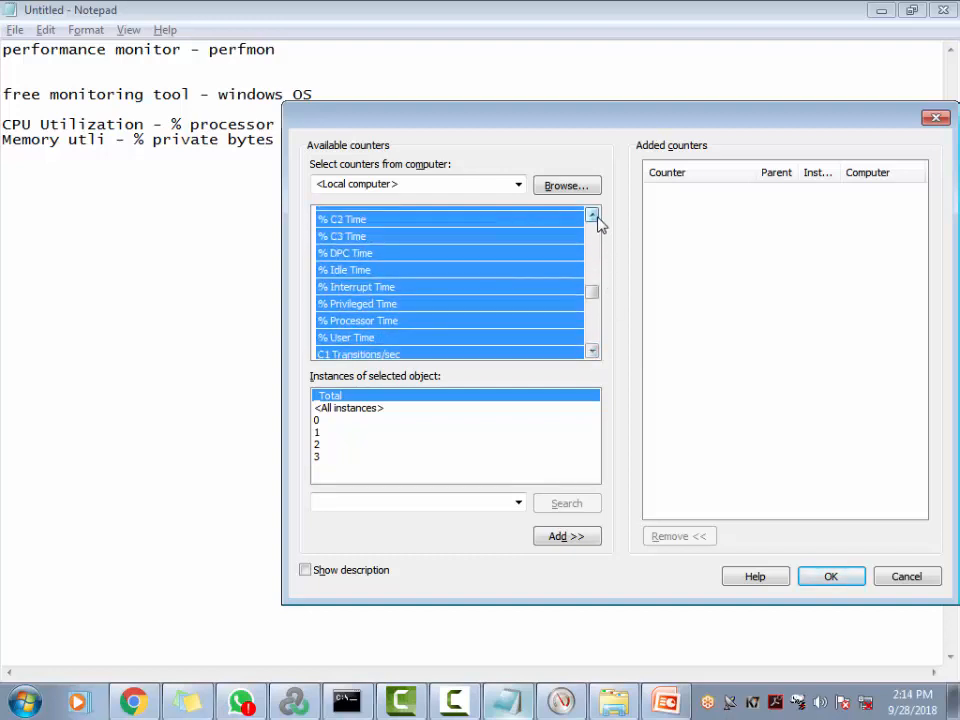
pyautogui.click(593, 216)
pyautogui.click(593, 216)
pyautogui.click(593, 216)
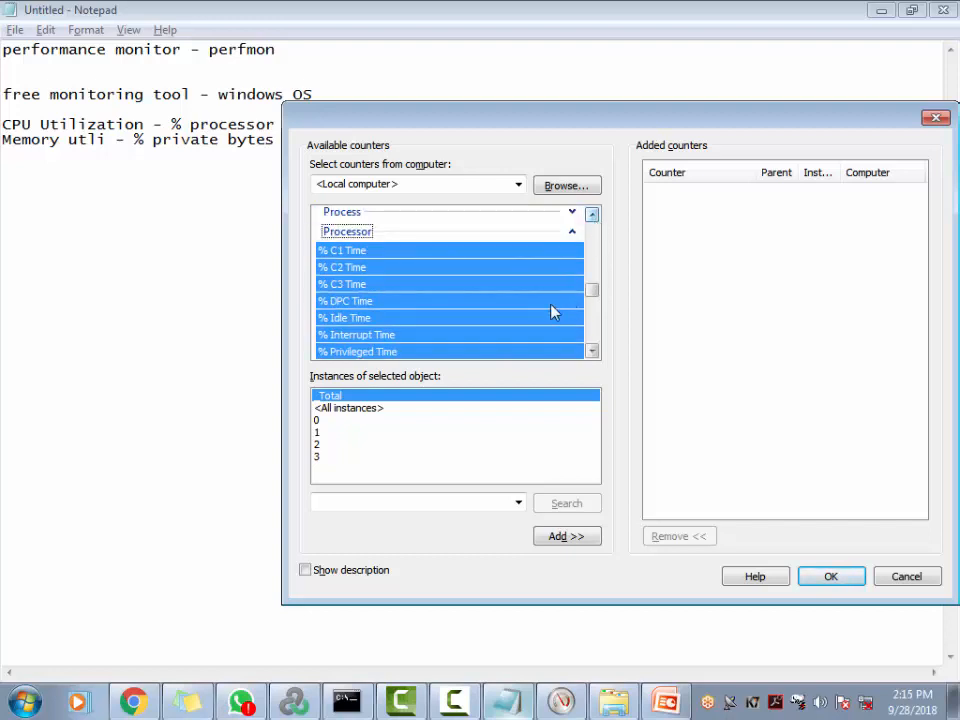
pyautogui.click(593, 351)
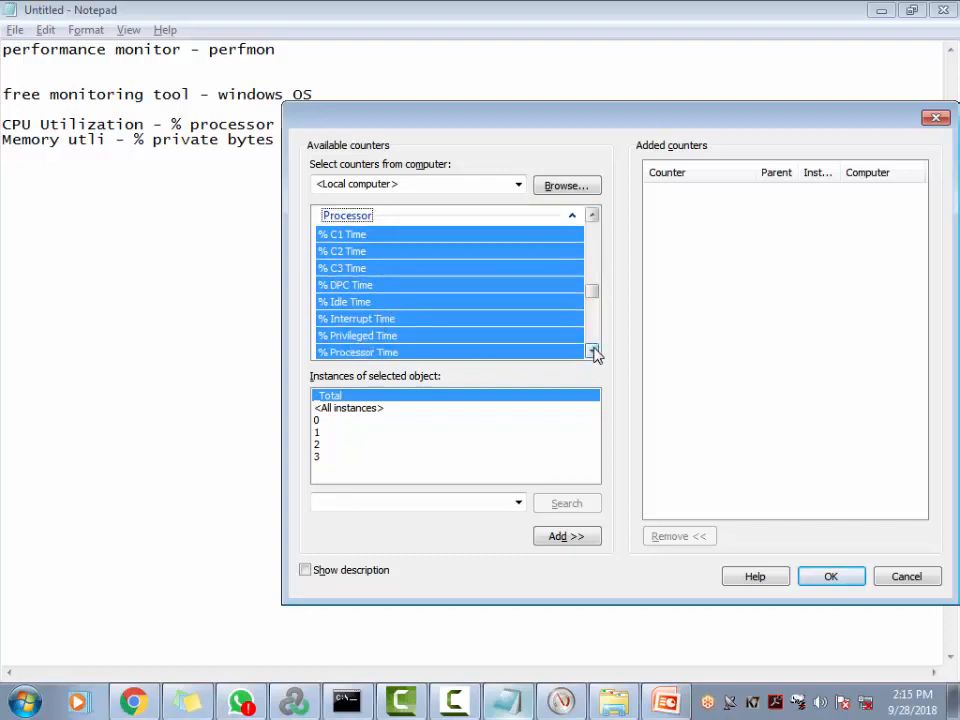
pyautogui.click(593, 351)
pyautogui.click(593, 351)
pyautogui.click(593, 351)
pyautogui.click(593, 351)
pyautogui.click(593, 351)
pyautogui.click(593, 351)
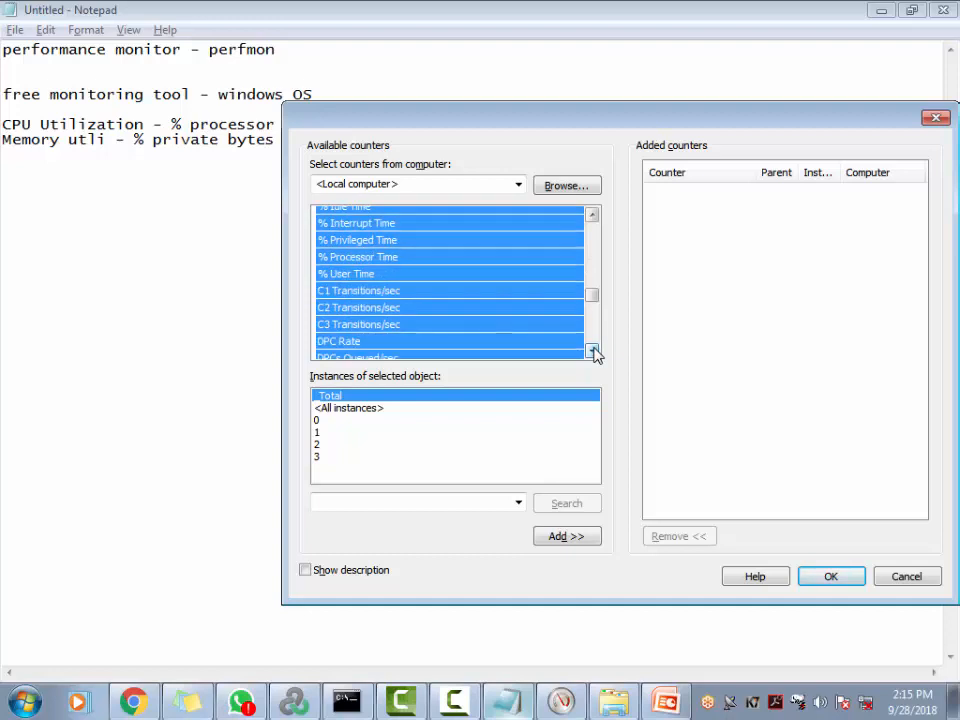
pyautogui.click(593, 351)
pyautogui.click(593, 351)
pyautogui.click(593, 351)
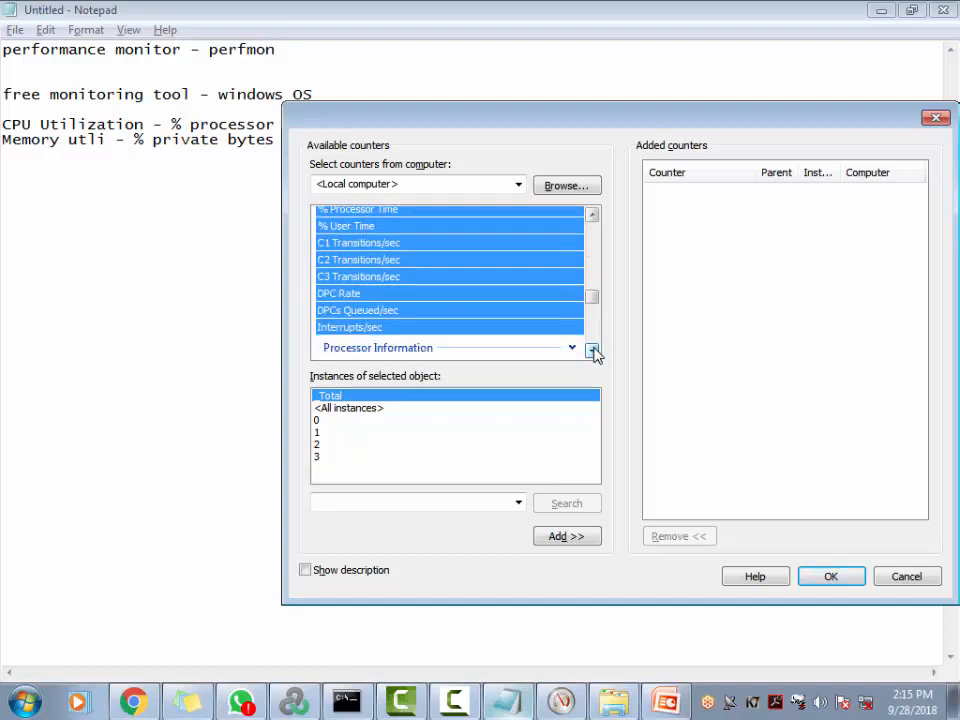
pyautogui.click(390, 327)
pyautogui.click(390, 311)
pyautogui.scroll(4, 454, 311)
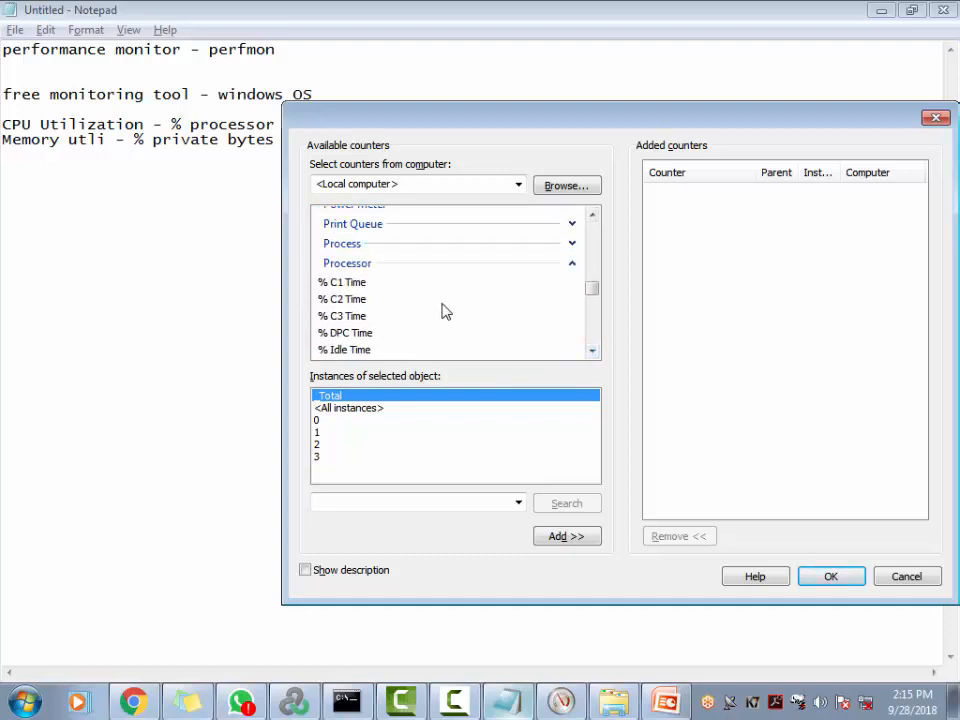
pyautogui.click(366, 264)
# Expand the Process object, pick Elapsed Time, and scroll down toward Private Bytes
pyautogui.click(435, 244)
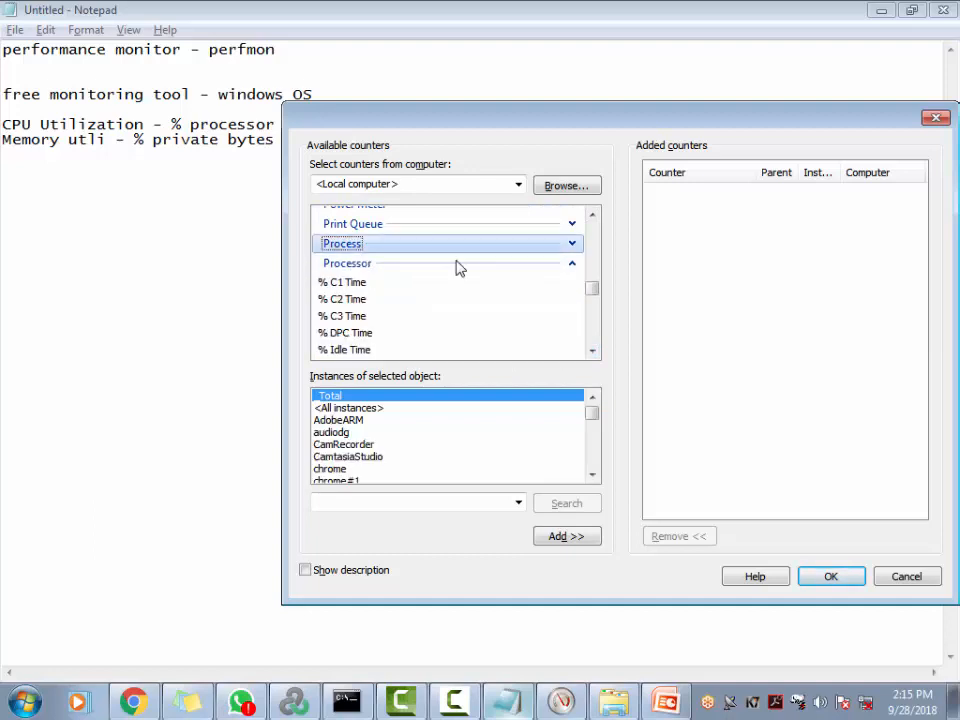
pyautogui.click(572, 244)
pyautogui.click(357, 334)
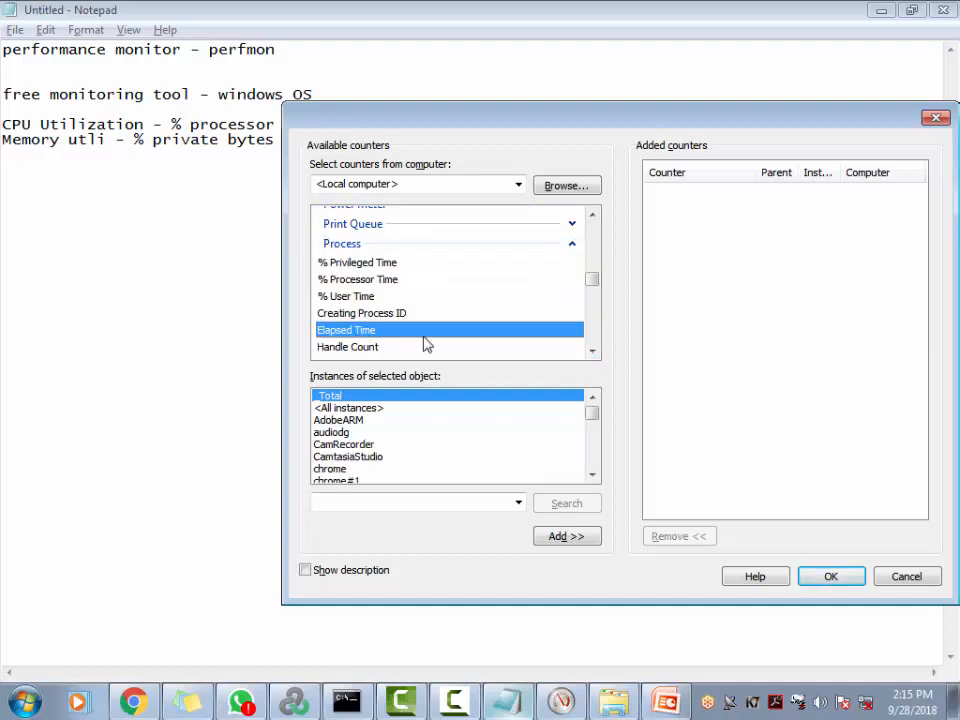
pyautogui.scroll(-3, 391, 311)
pyautogui.scroll(-5, 390, 313)
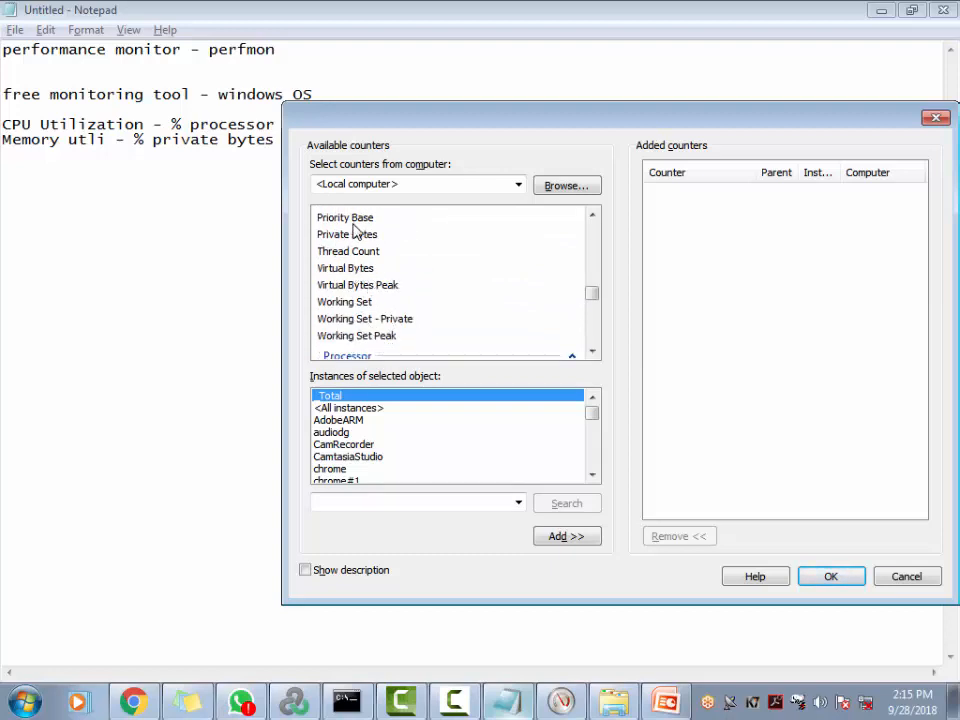
pyautogui.hotkey('alt', 'Tab')
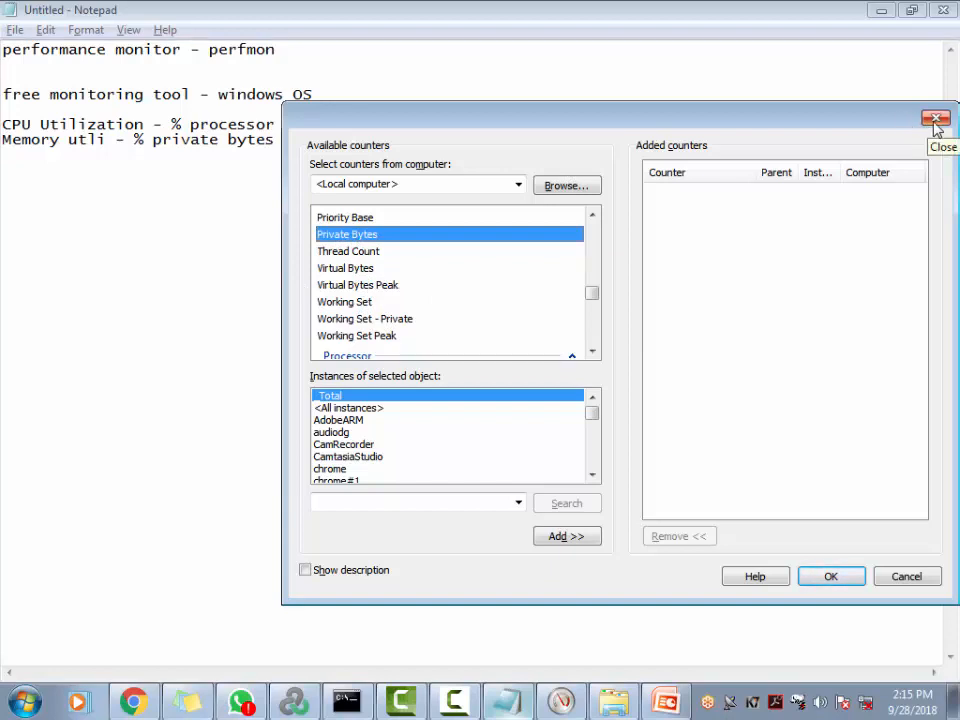
# Collapse the Process and Processor groups and expand PhysicalDisk to show % Disk Time
pyautogui.click(592, 216)
pyautogui.moveTo(592, 222); pyautogui.dragTo(594, 225)
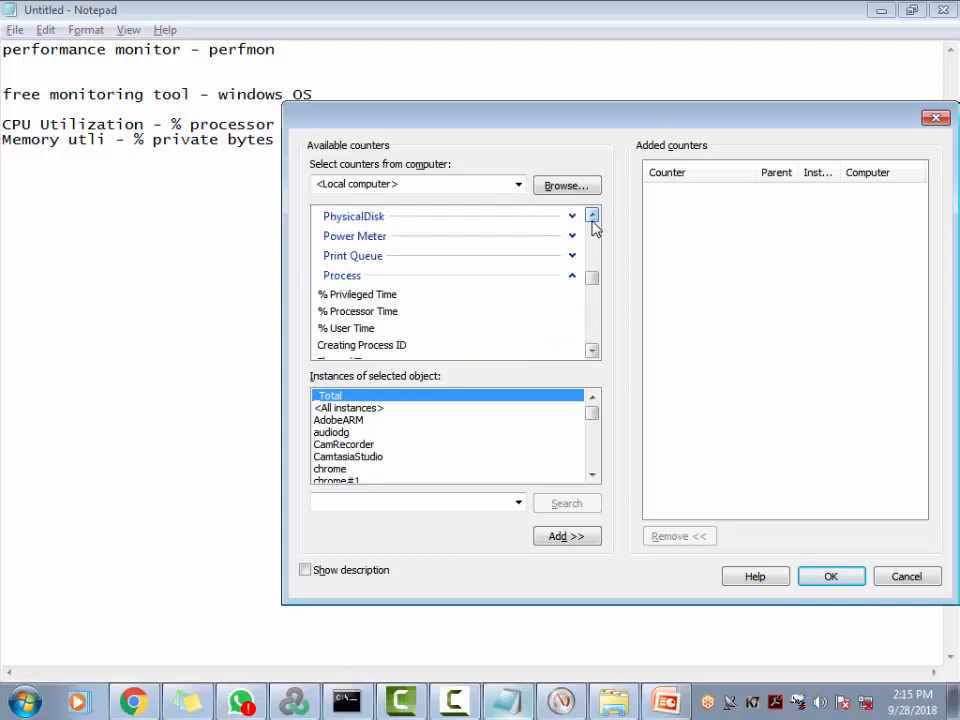
pyautogui.click(572, 277)
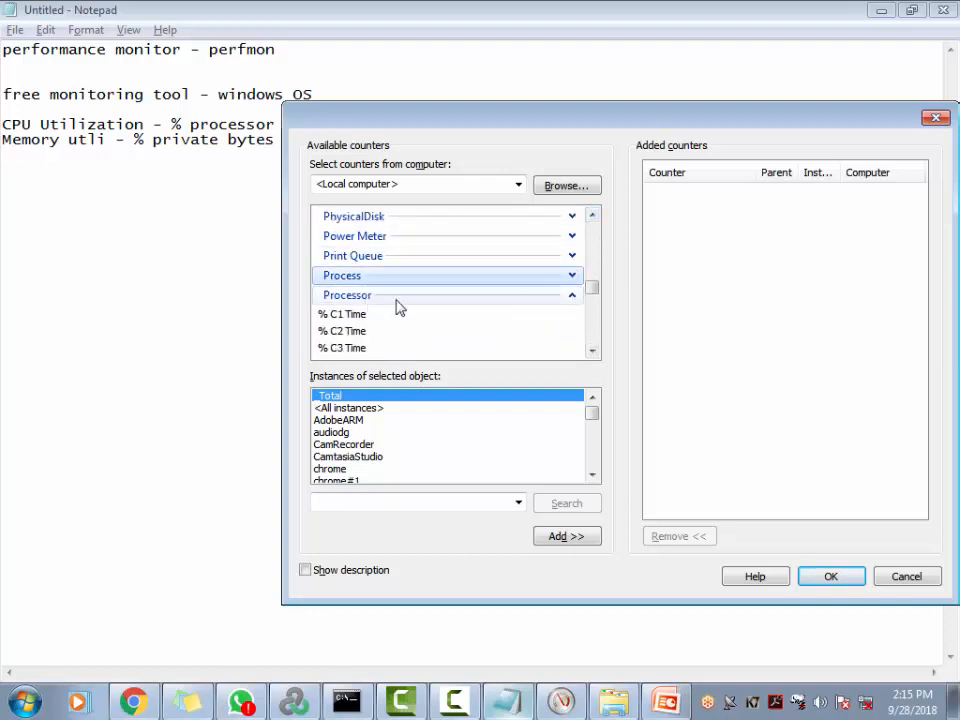
pyautogui.click(572, 296)
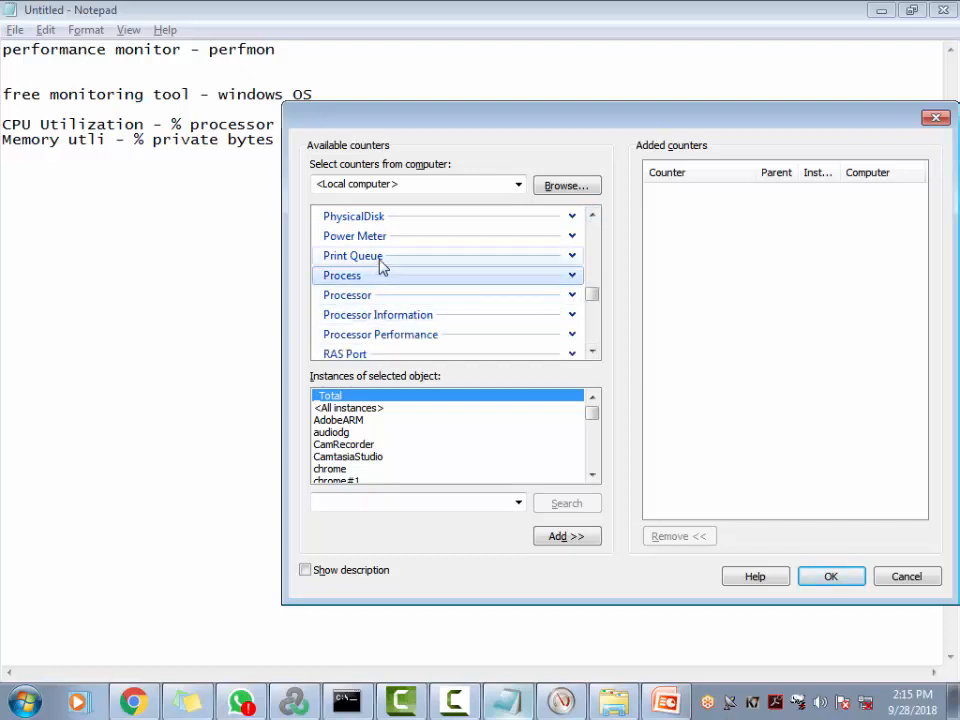
pyautogui.click(572, 217)
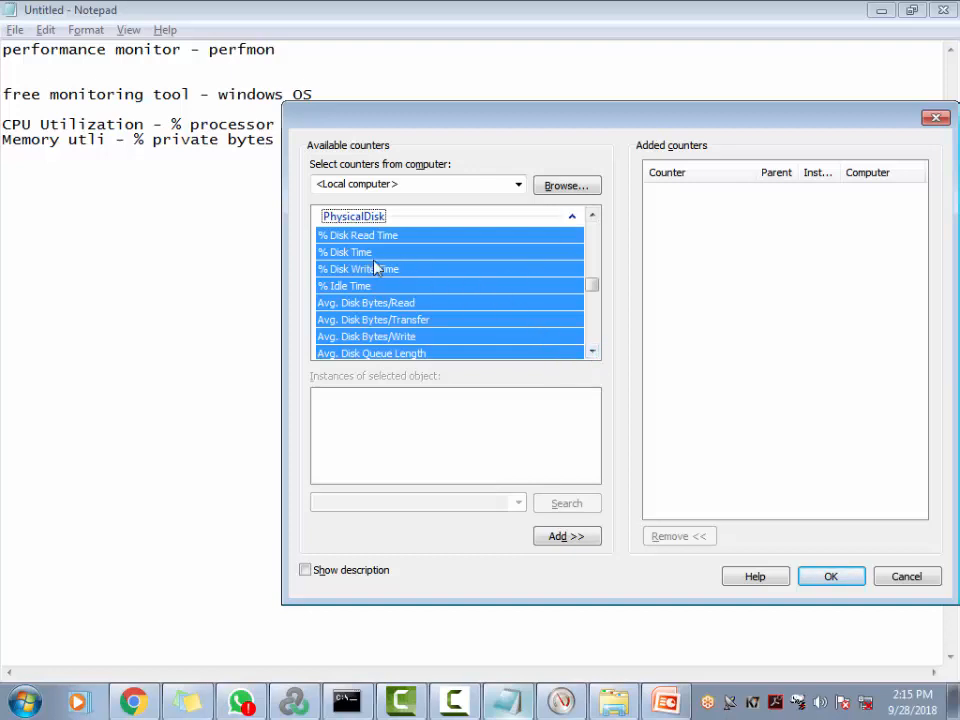
# Drop the % from the Memory line and add the note line 'Disk Util - % disk time'
pyautogui.click(152, 141)
pyautogui.press('BackSpace')
pyautogui.press('BackSpace')
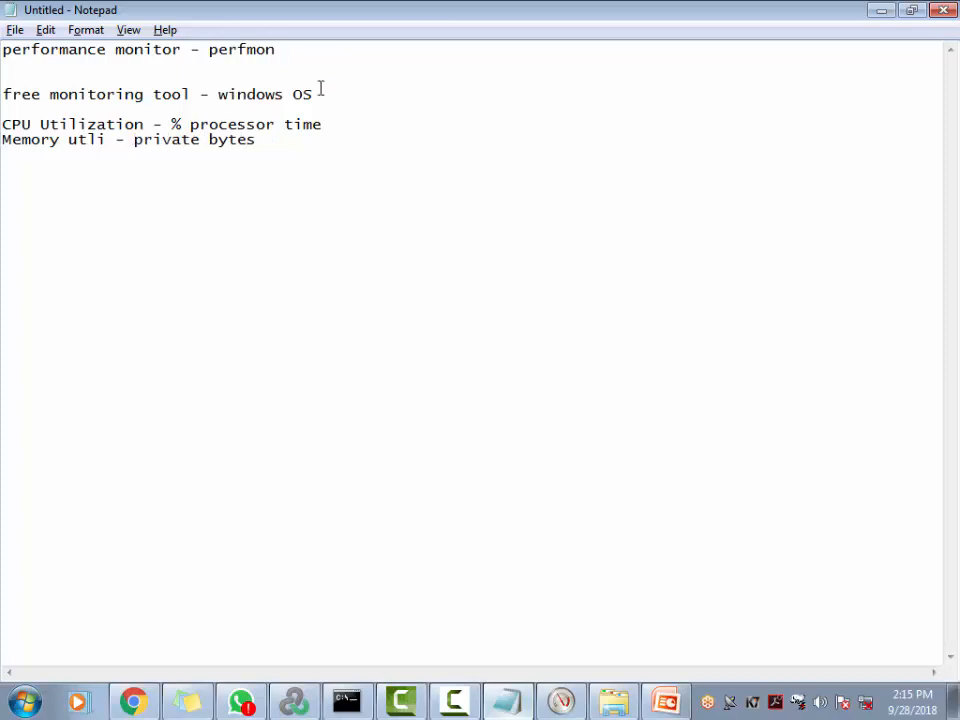
pyautogui.doubleClick(246, 143)
pyautogui.click(371, 175)
pyautogui.write('Disk Util -')
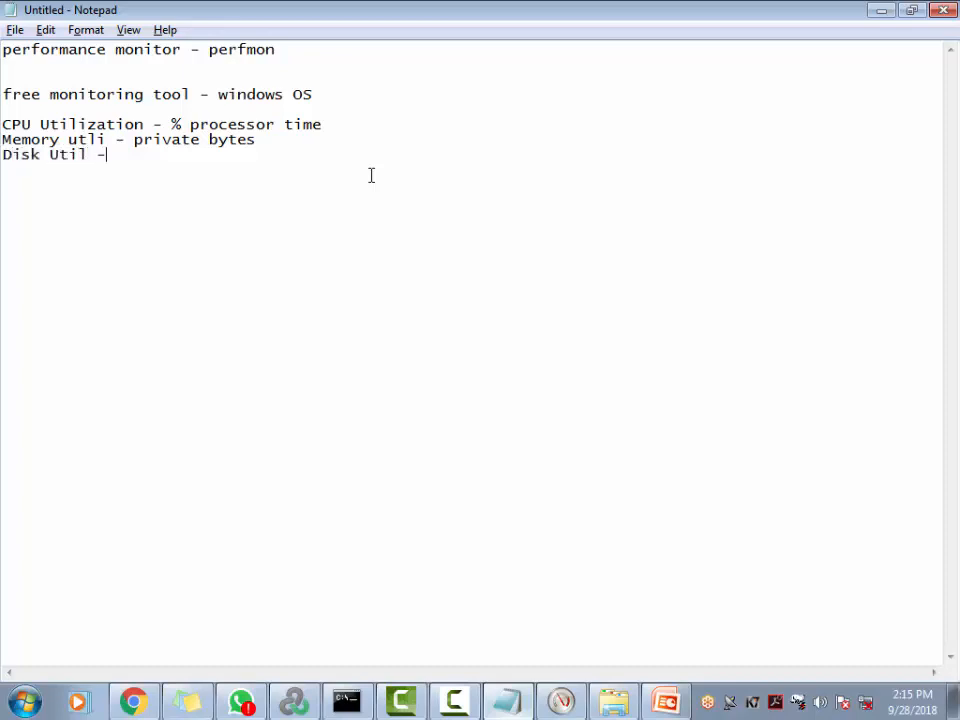
pyautogui.write(' % disk')
pyautogui.hotkey('alt', 'Tab')
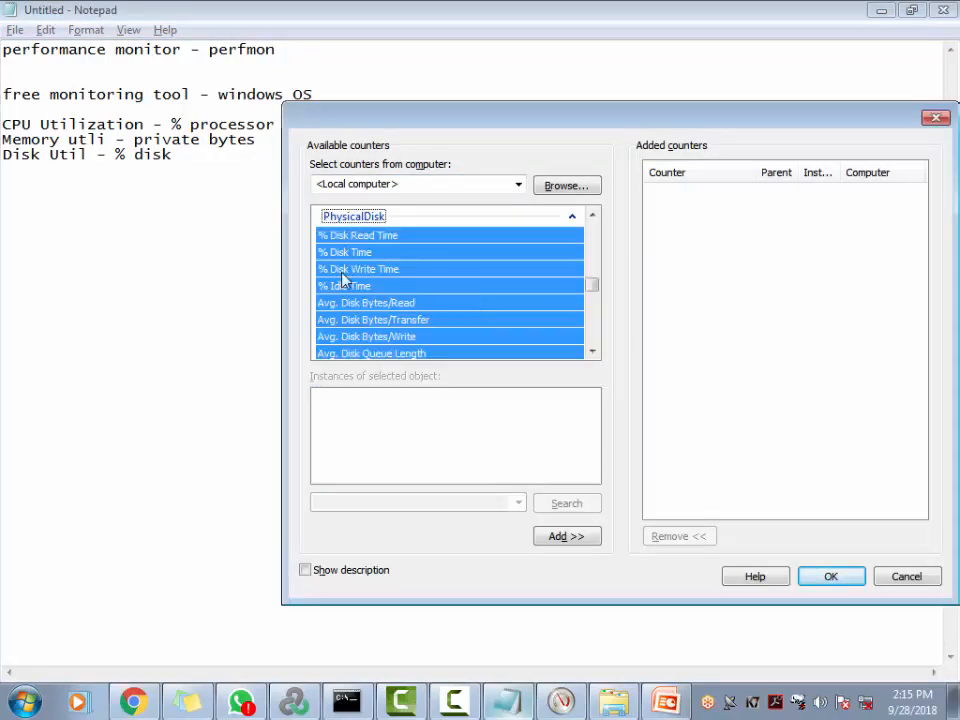
pyautogui.click(197, 167)
pyautogui.write('time')
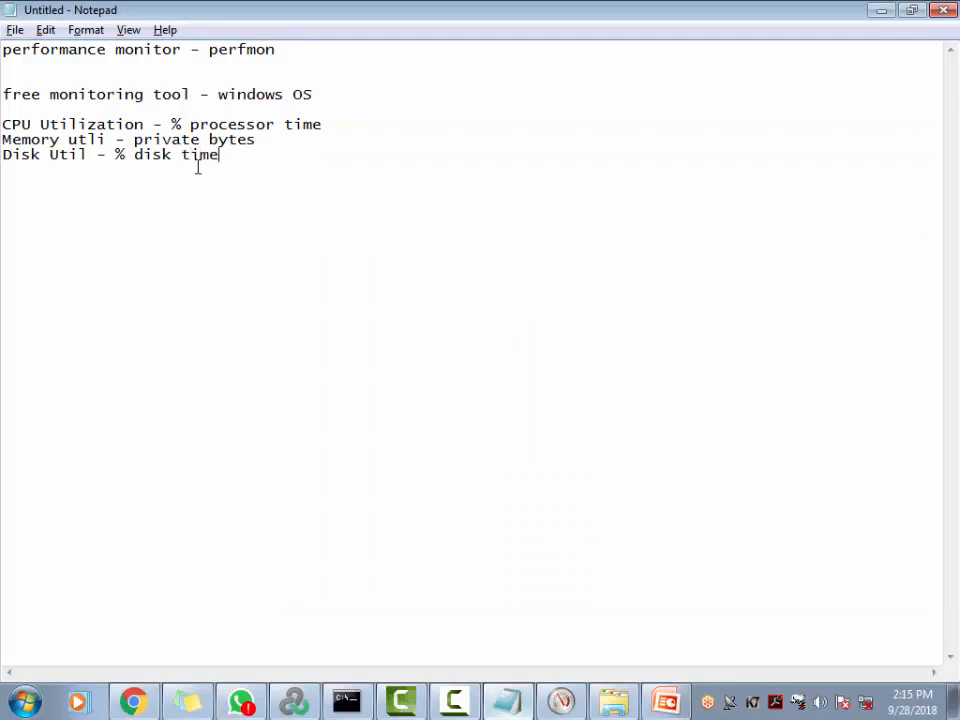
# Cut and paste the three counter lines, then highlight % processor time, private bytes and % disk time
pyautogui.moveTo(285, 193); pyautogui.dragTo(2, 125)
pyautogui.hotkey('ctrl', 'c')
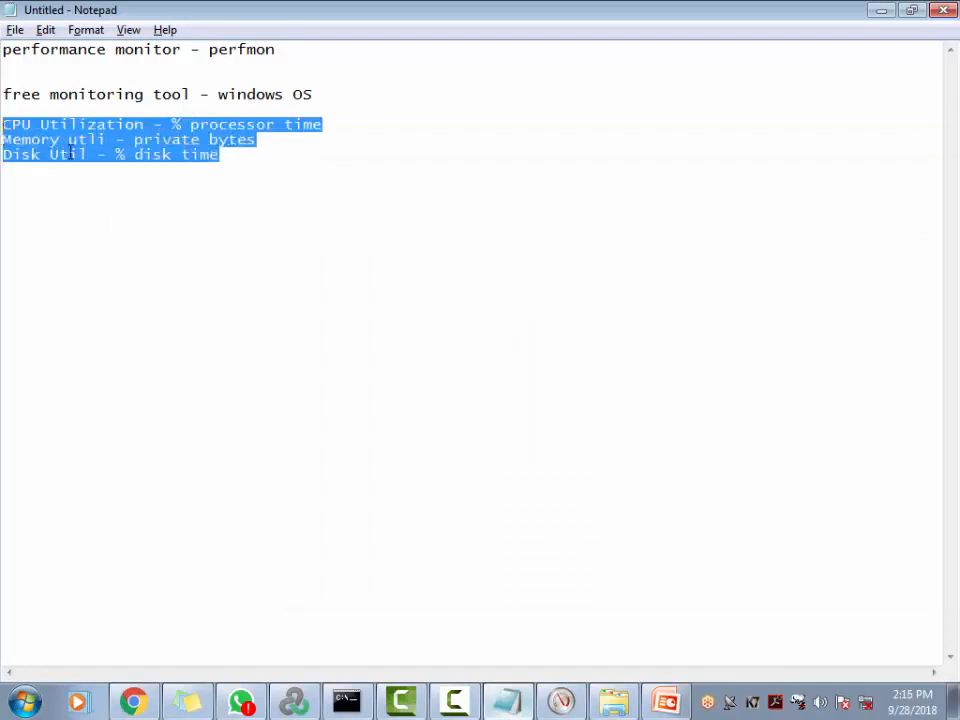
pyautogui.press('BackSpace')
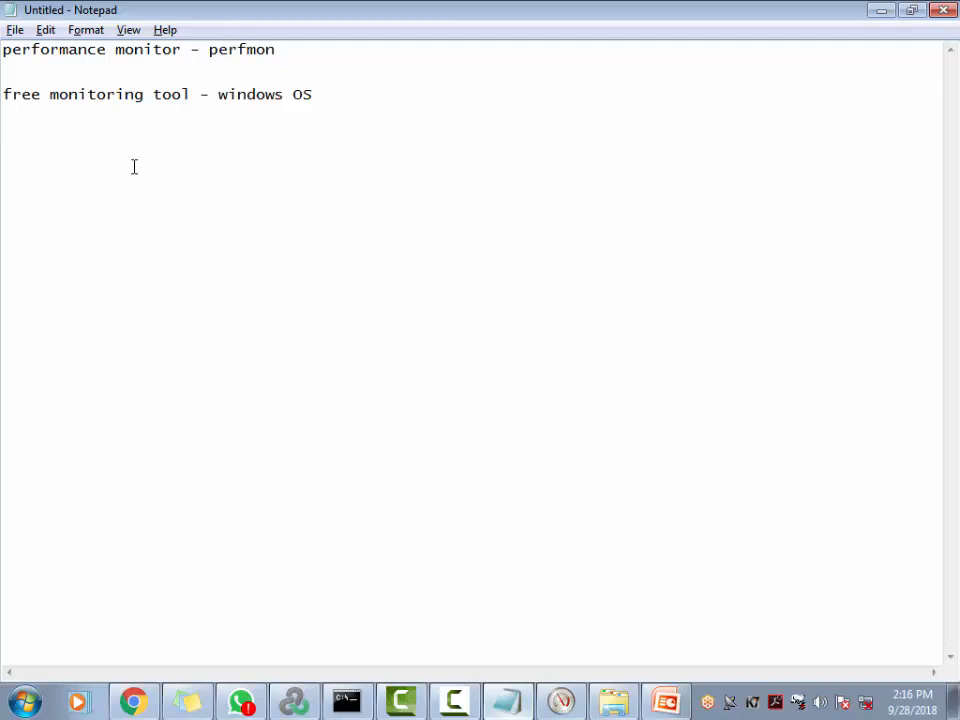
pyautogui.hotkey('ctrl', 'v')
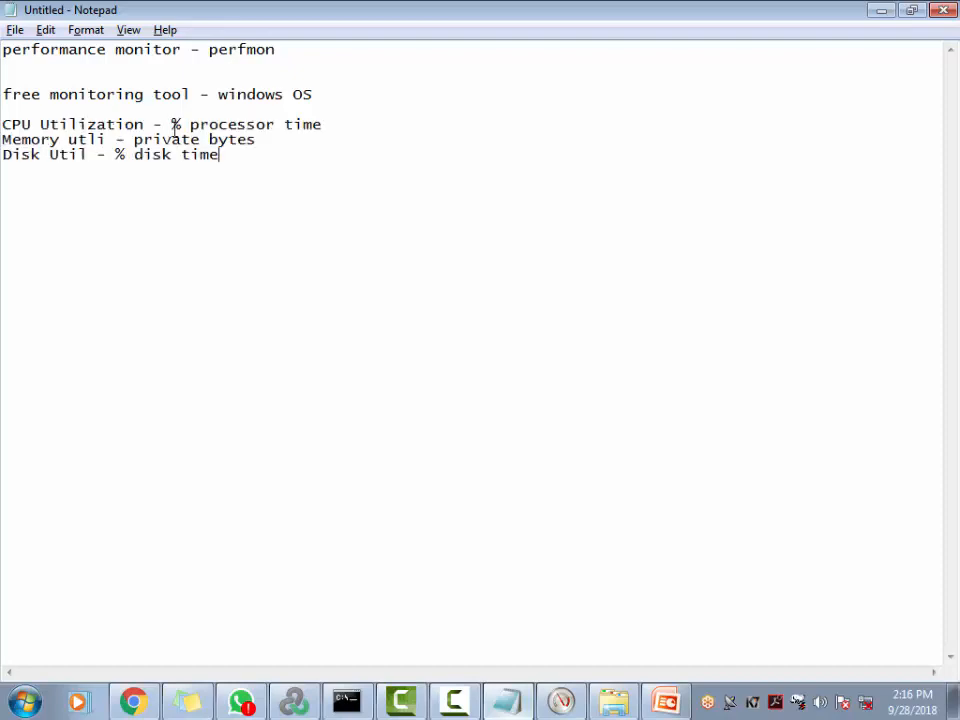
pyautogui.moveTo(173, 124); pyautogui.dragTo(330, 121)
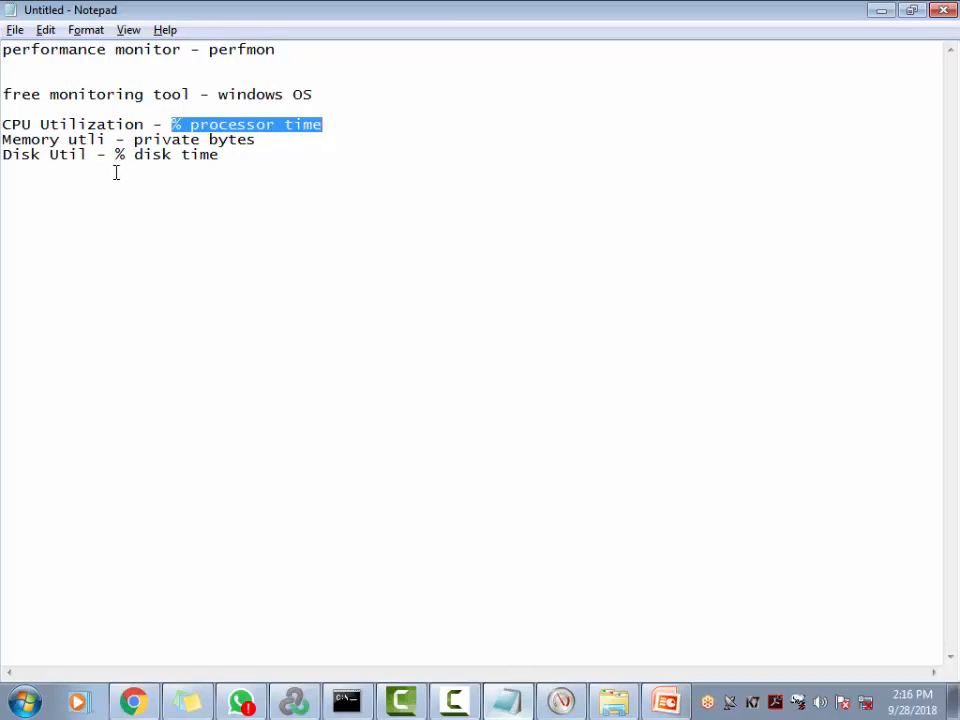
pyautogui.click(135, 139)
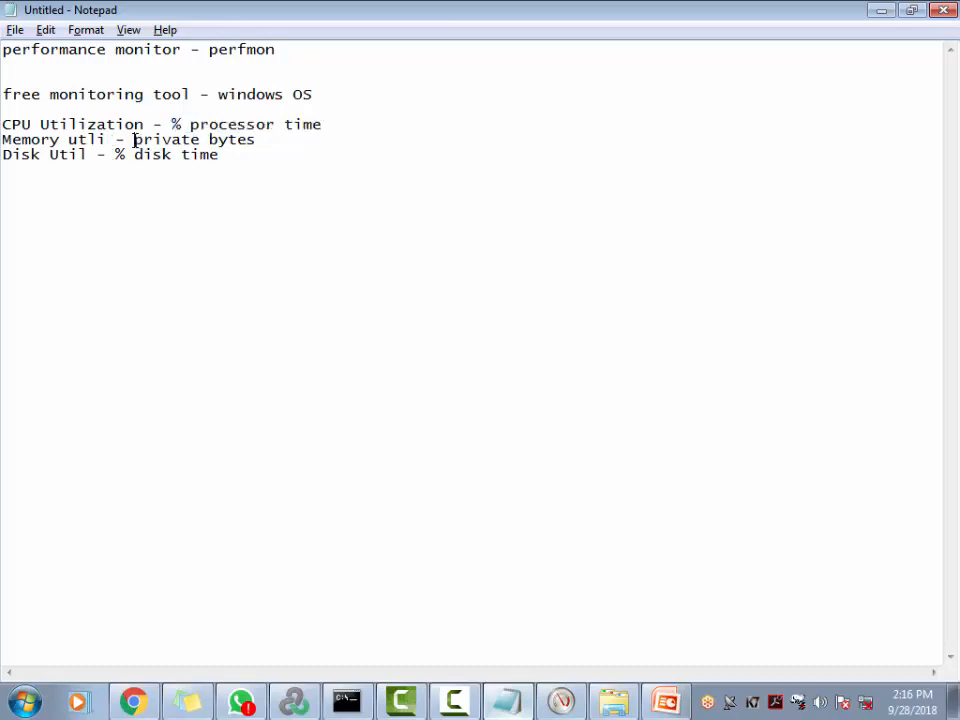
pyautogui.doubleClick(140, 139)
pyautogui.moveTo(264, 150); pyautogui.dragTo(168, 146)
pyautogui.click(224, 166)
pyautogui.moveTo(258, 140); pyautogui.dragTo(137, 141)
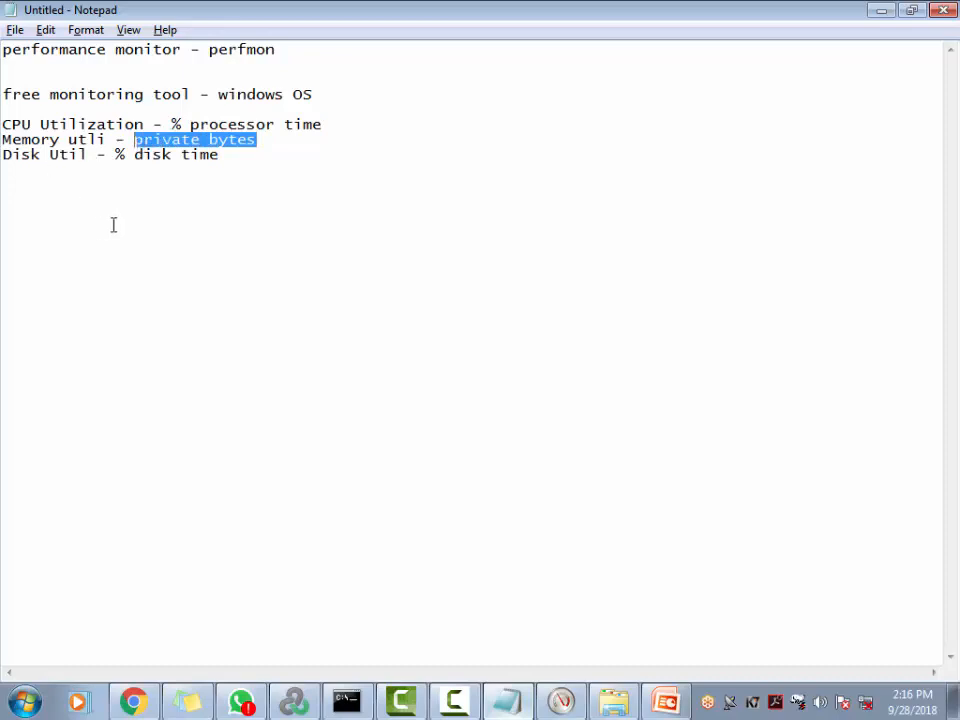
pyautogui.click(231, 156)
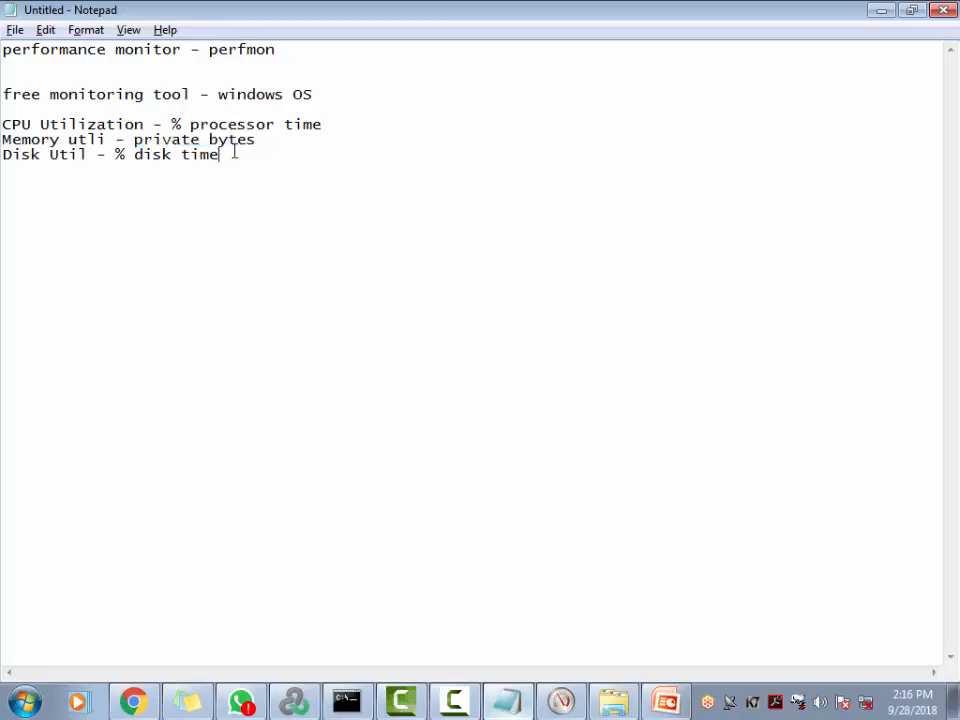
pyautogui.moveTo(143, 155); pyautogui.dragTo(117, 152)
pyautogui.hotkey('alt', 'Tab')
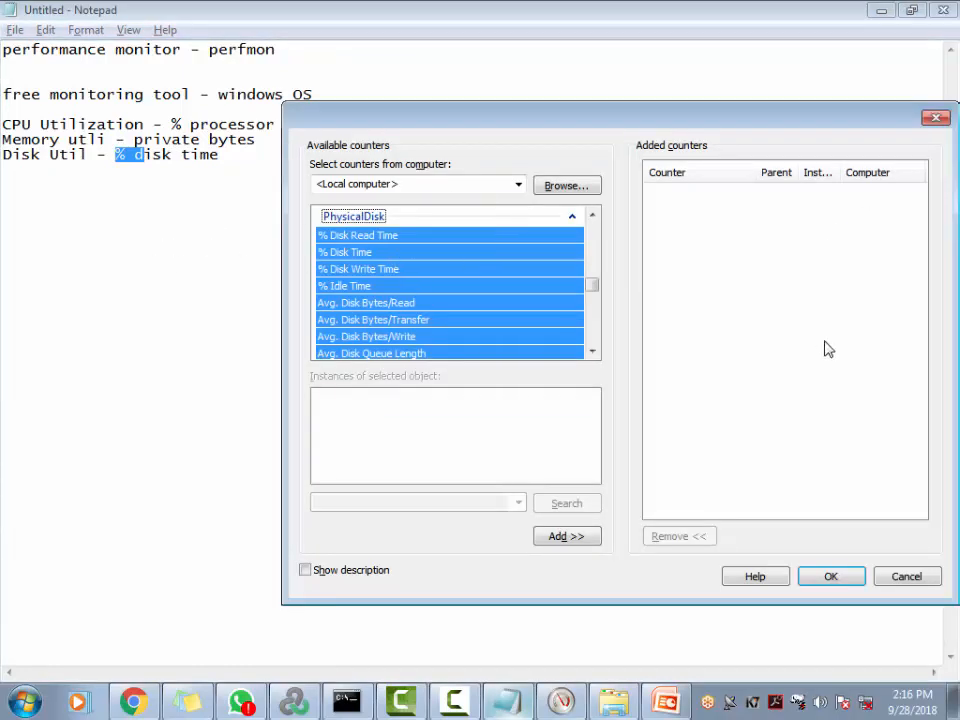
# Cancel the open dialogs and open DataCollector01's Properties in the Load_test collector set
pyautogui.click(906, 580)
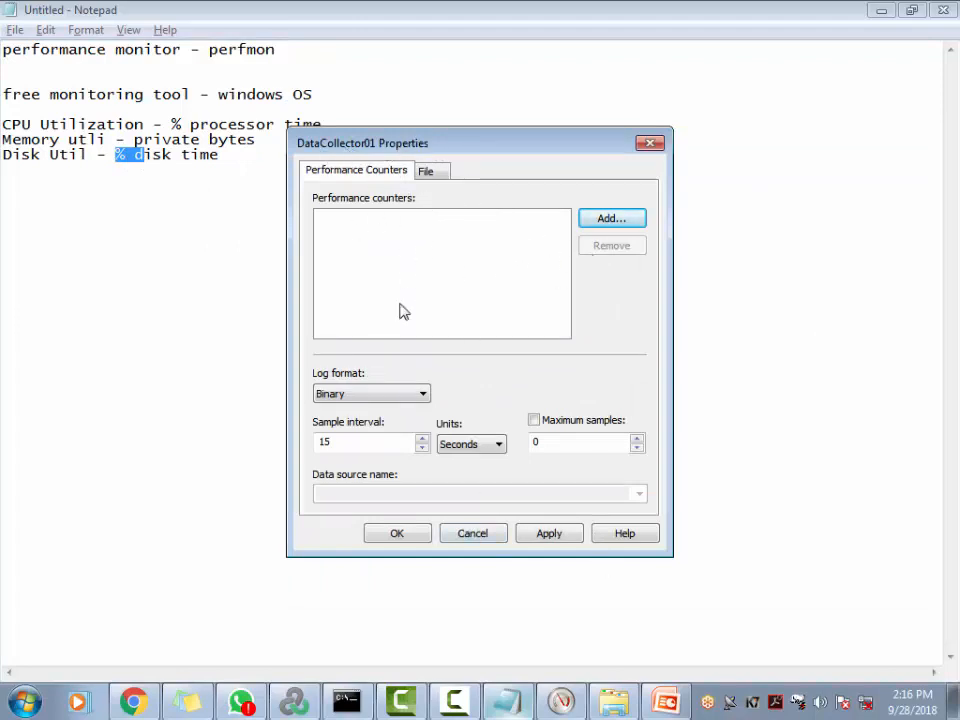
pyautogui.click(471, 537)
pyautogui.hotkey('alt', 'Tab')
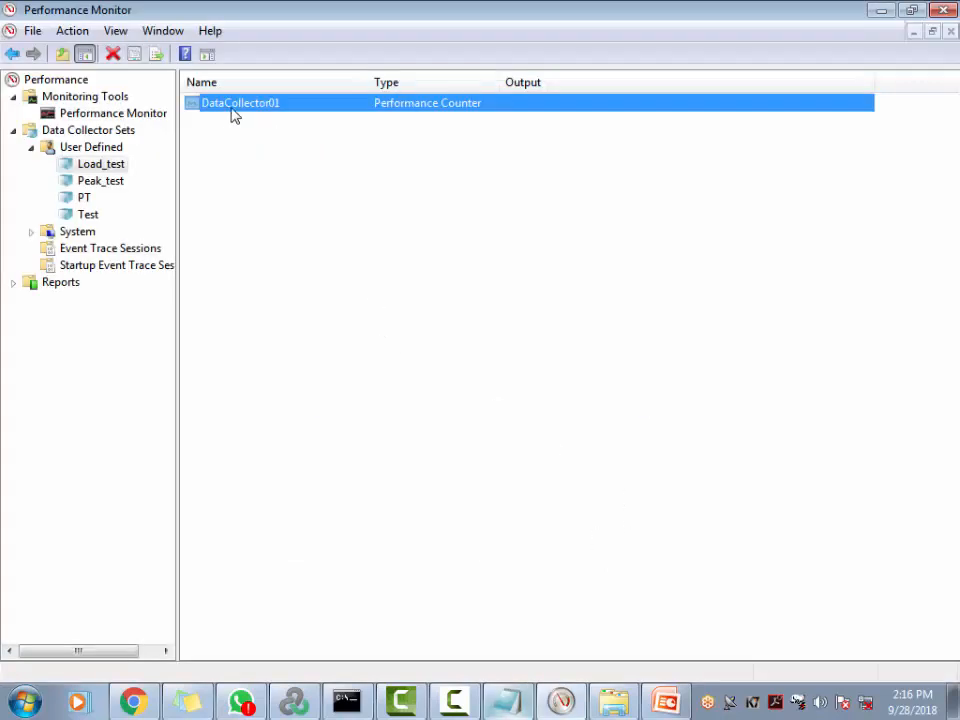
pyautogui.click(103, 165)
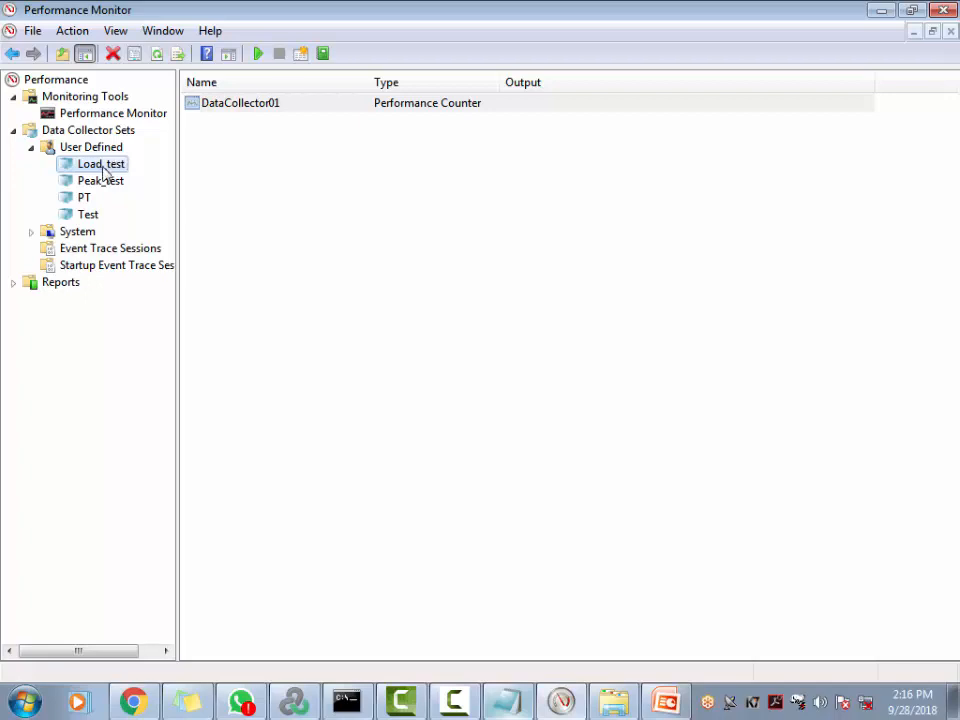
pyautogui.click(253, 107)
pyautogui.rightClick(263, 110)
pyautogui.click(296, 143)
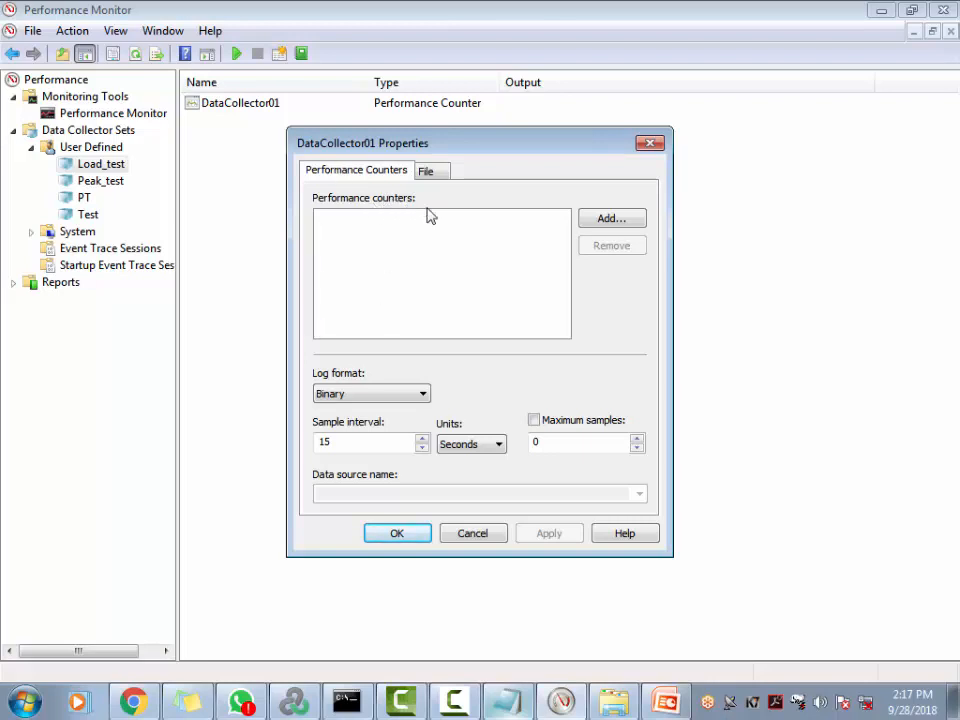
# Check the notes, then expand Processor in Add Counters and select % Processor Time
pyautogui.click(530, 706)
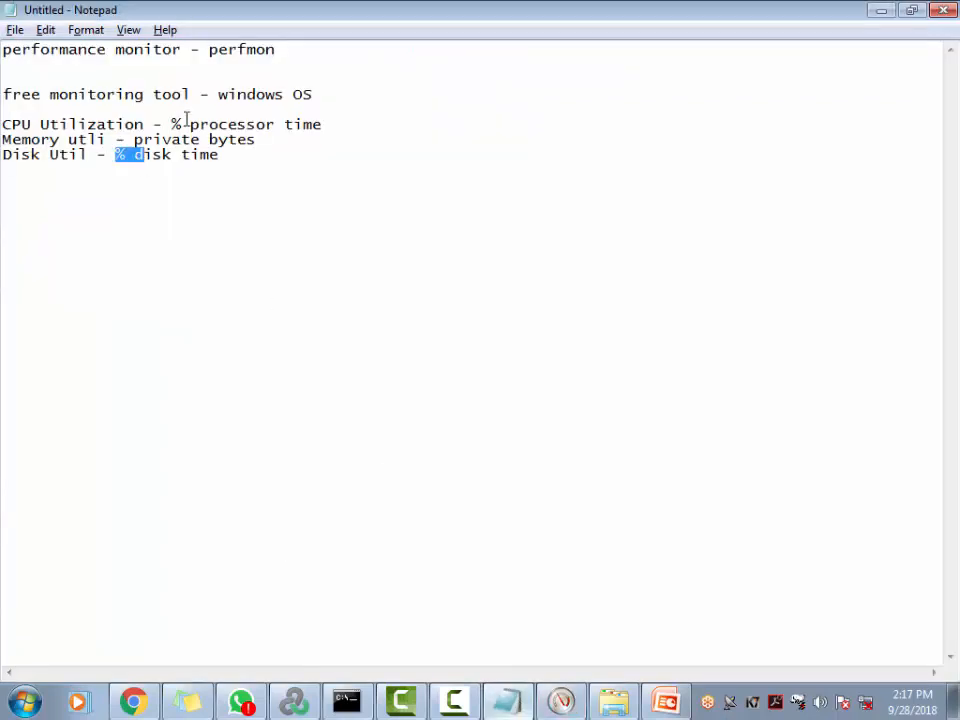
pyautogui.moveTo(183, 124); pyautogui.dragTo(330, 125)
pyautogui.hotkey('alt', 'Tab')
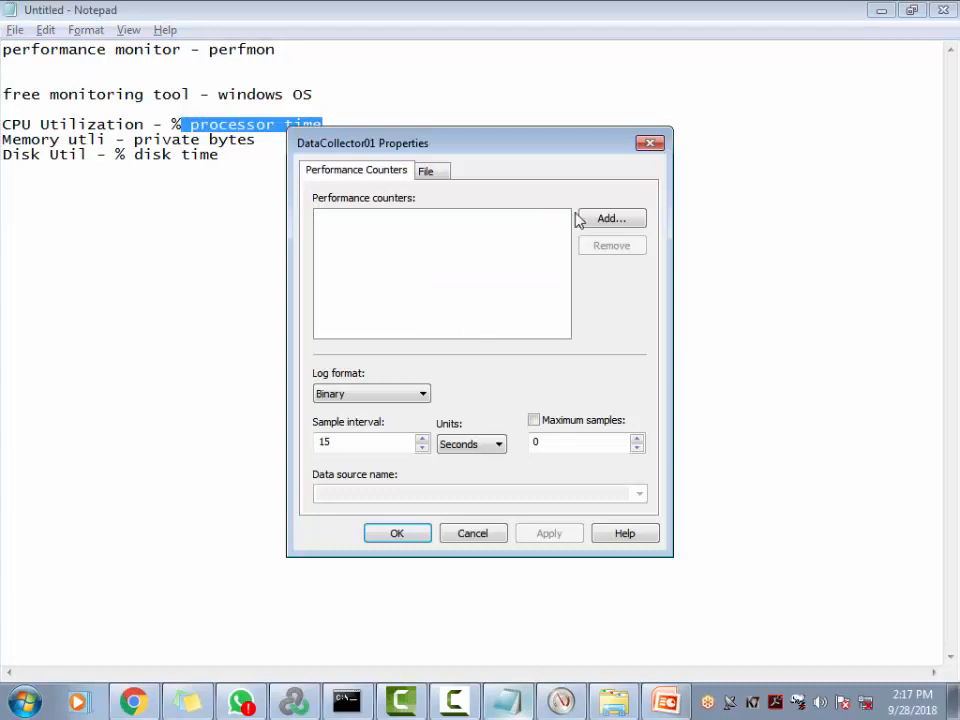
pyautogui.click(608, 219)
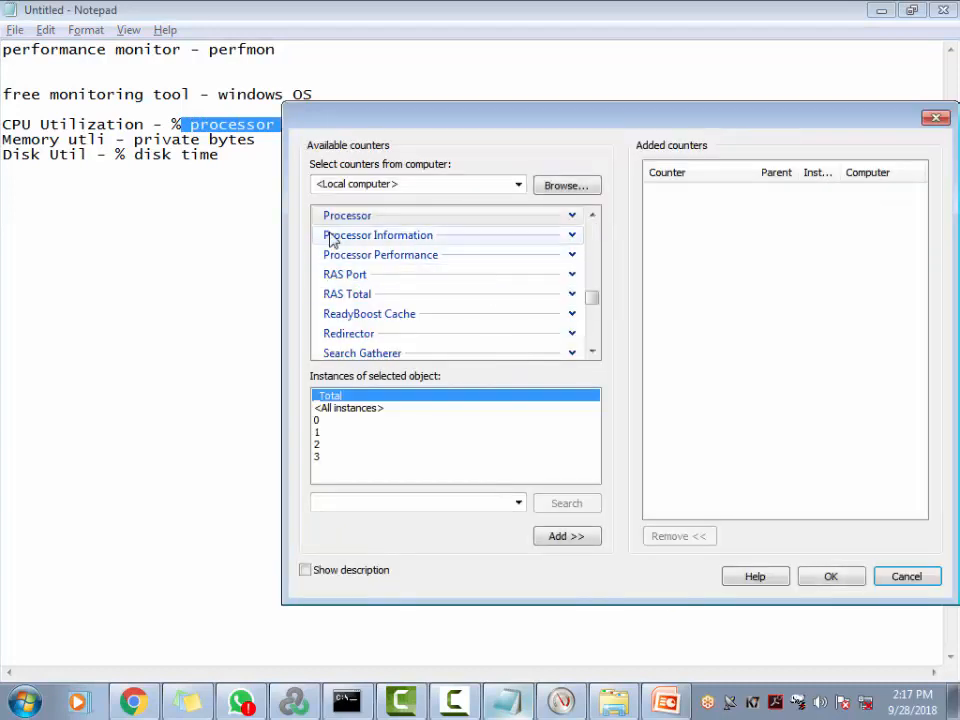
pyautogui.click(591, 217)
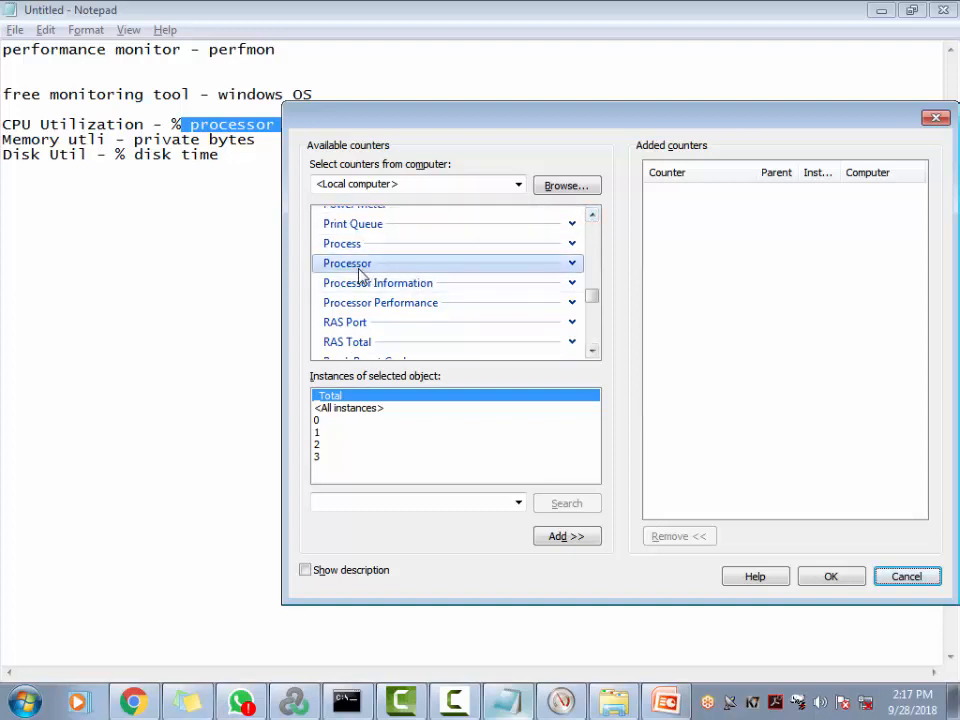
pyautogui.click(575, 268)
pyautogui.click(572, 264)
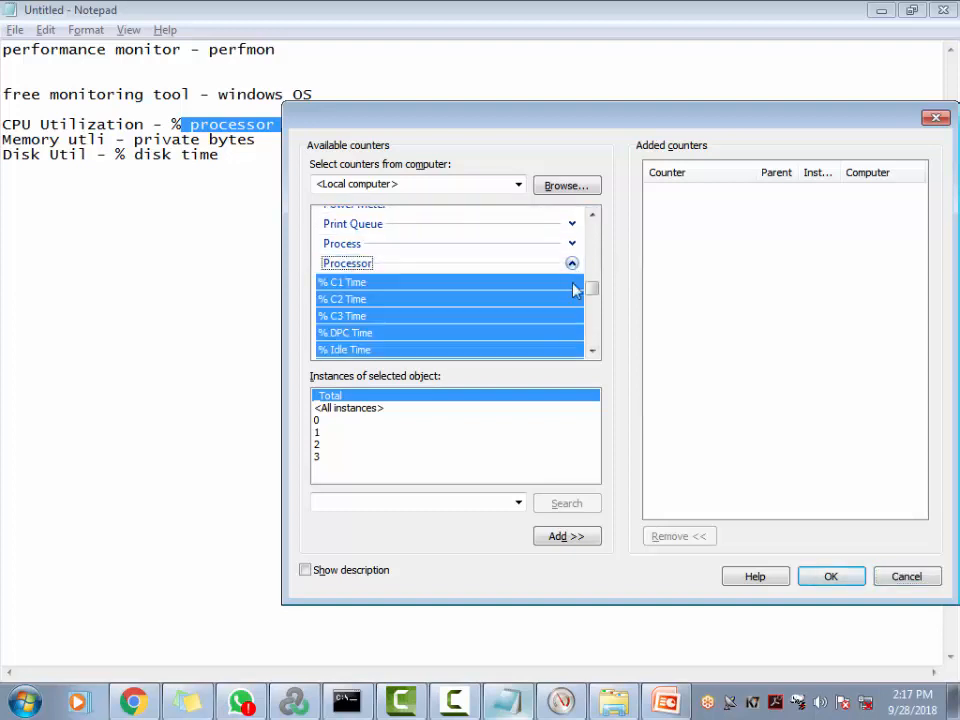
pyautogui.click(592, 352)
pyautogui.click(592, 352)
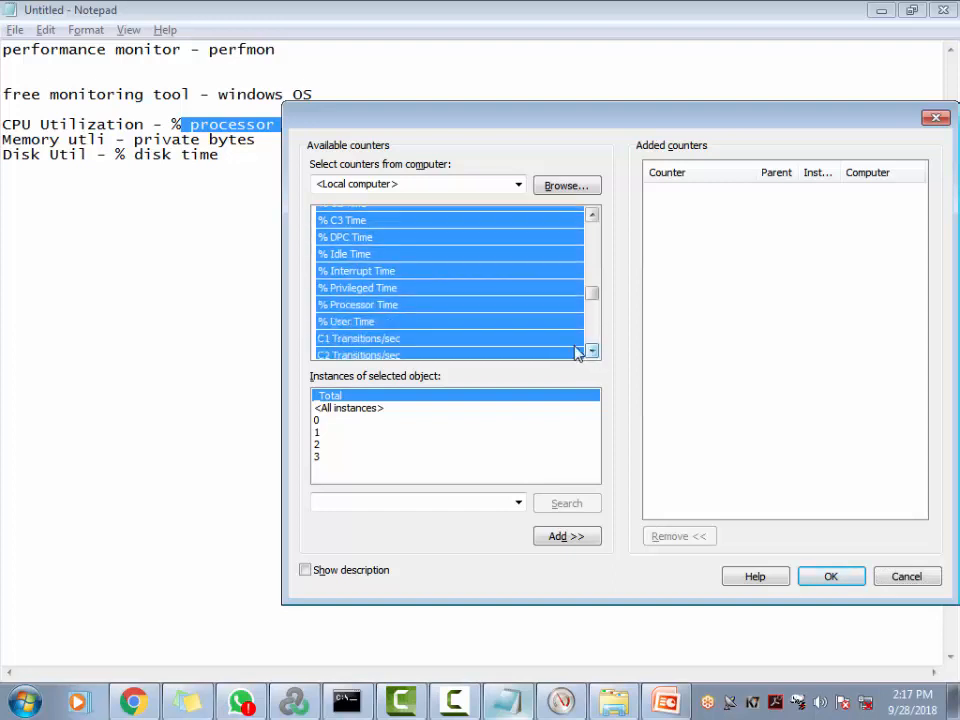
pyautogui.click(373, 305)
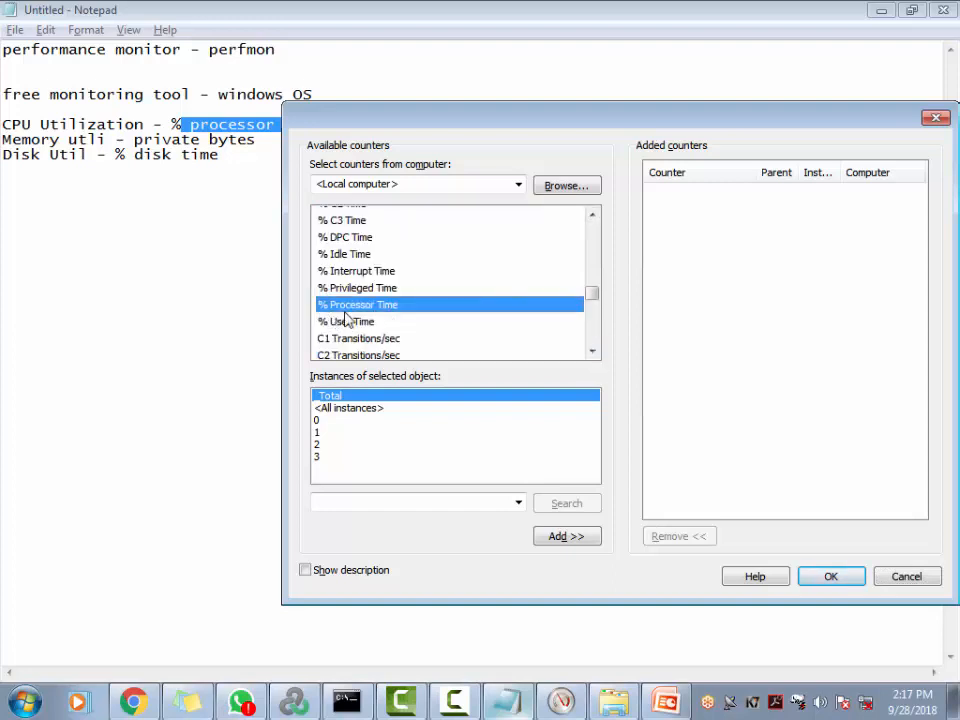
# Add % Processor Time for the _Total instance and collapse the Processor group
pyautogui.click(320, 421)
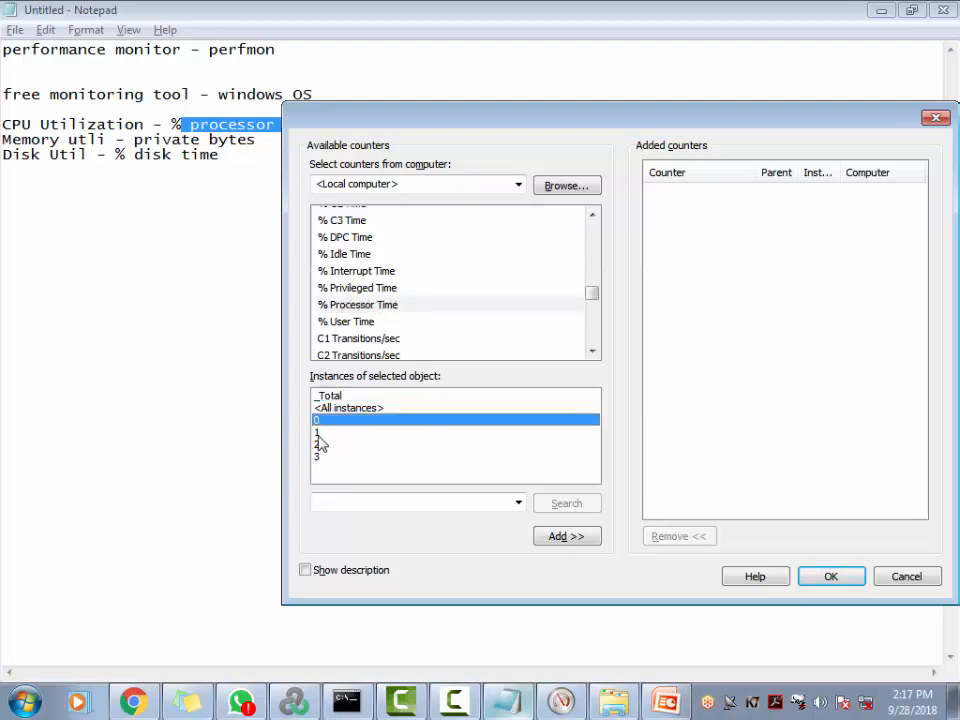
pyautogui.click(320, 433)
pyautogui.click(320, 445)
pyautogui.click(320, 457)
pyautogui.click(337, 397)
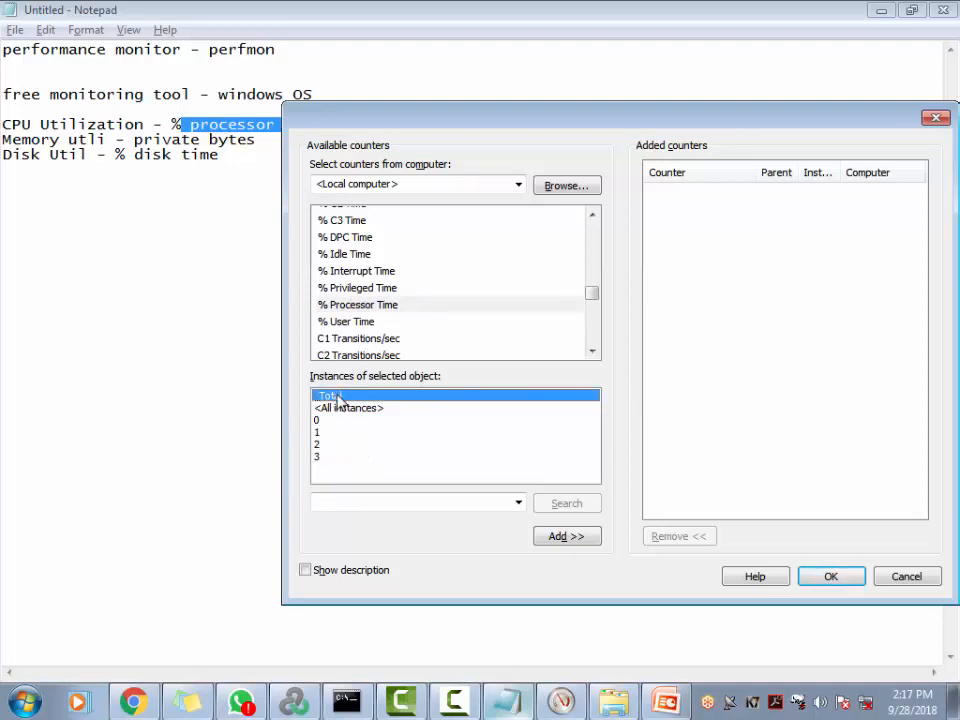
pyautogui.click(366, 306)
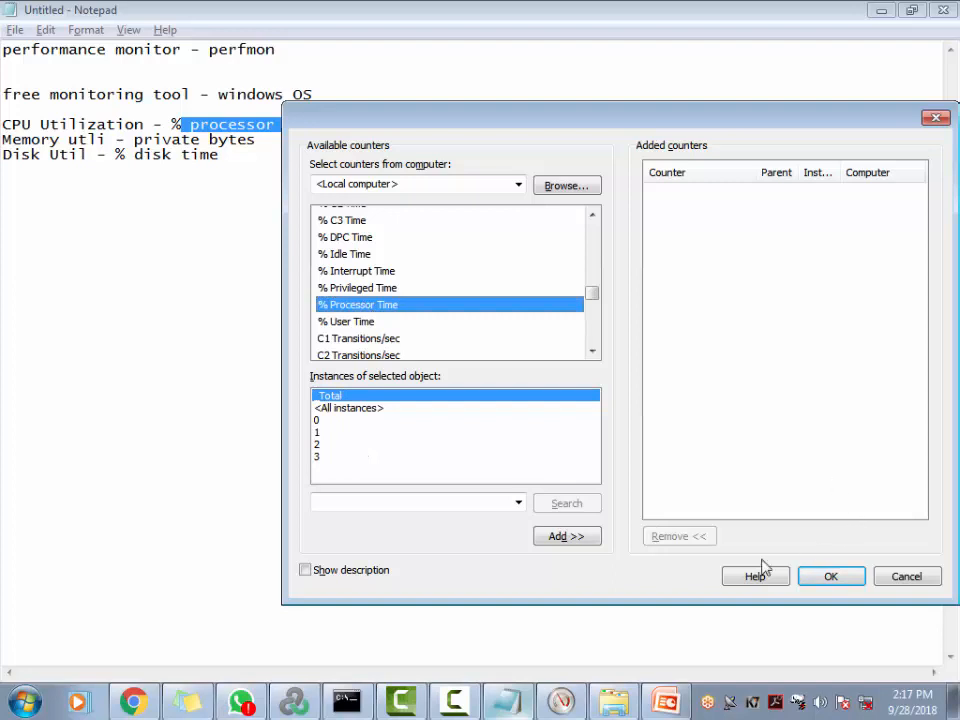
pyautogui.click(568, 538)
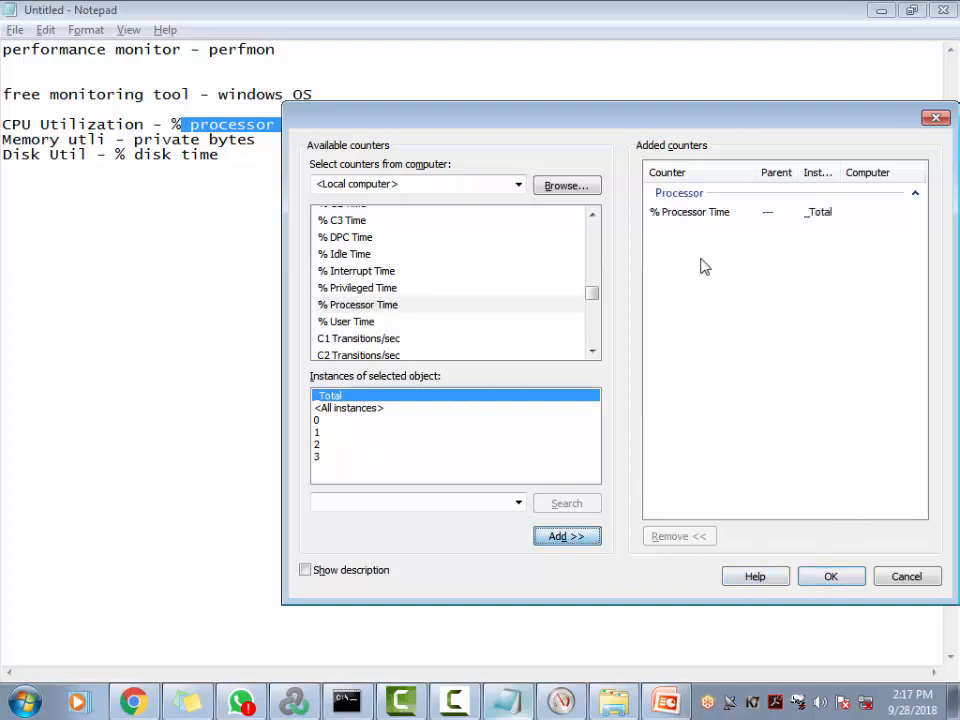
pyautogui.click(670, 214)
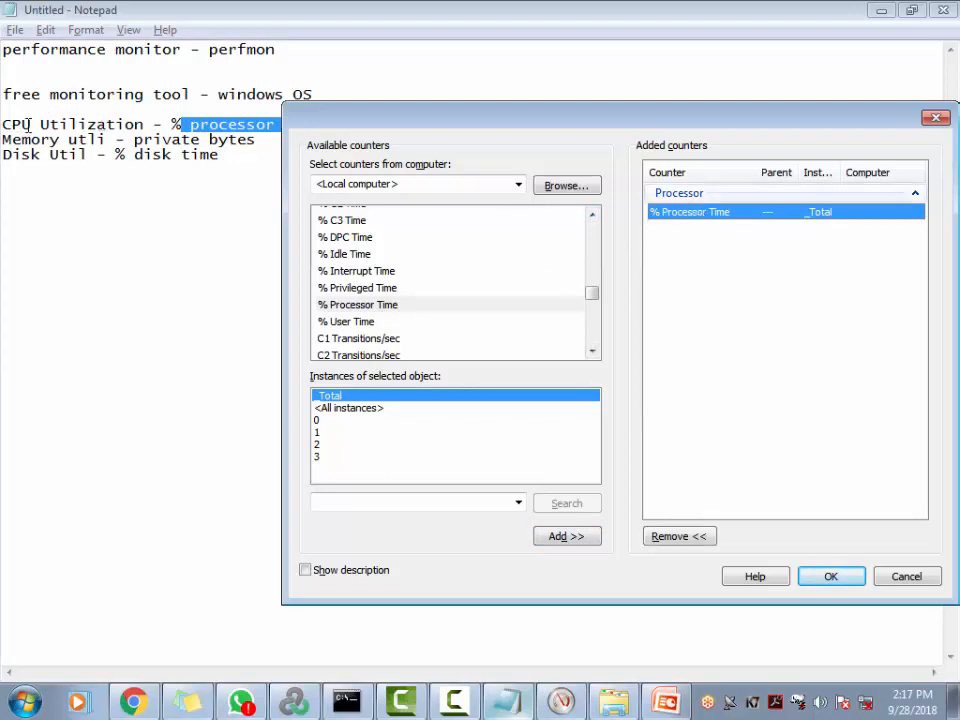
pyautogui.click(592, 214)
pyautogui.click(592, 214)
pyautogui.click(592, 214)
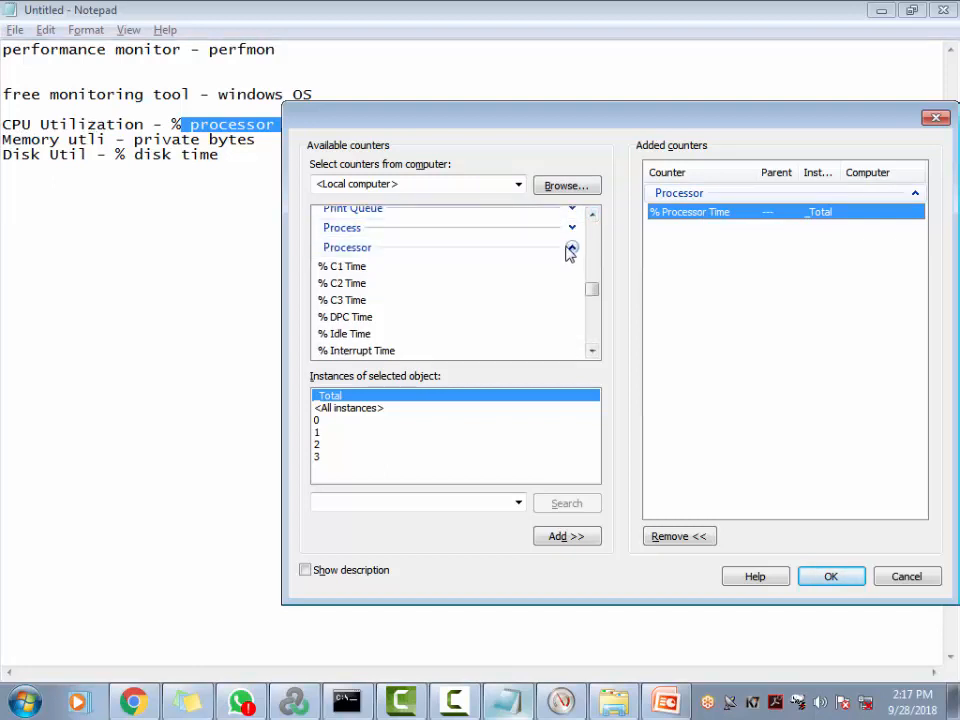
pyautogui.click(571, 247)
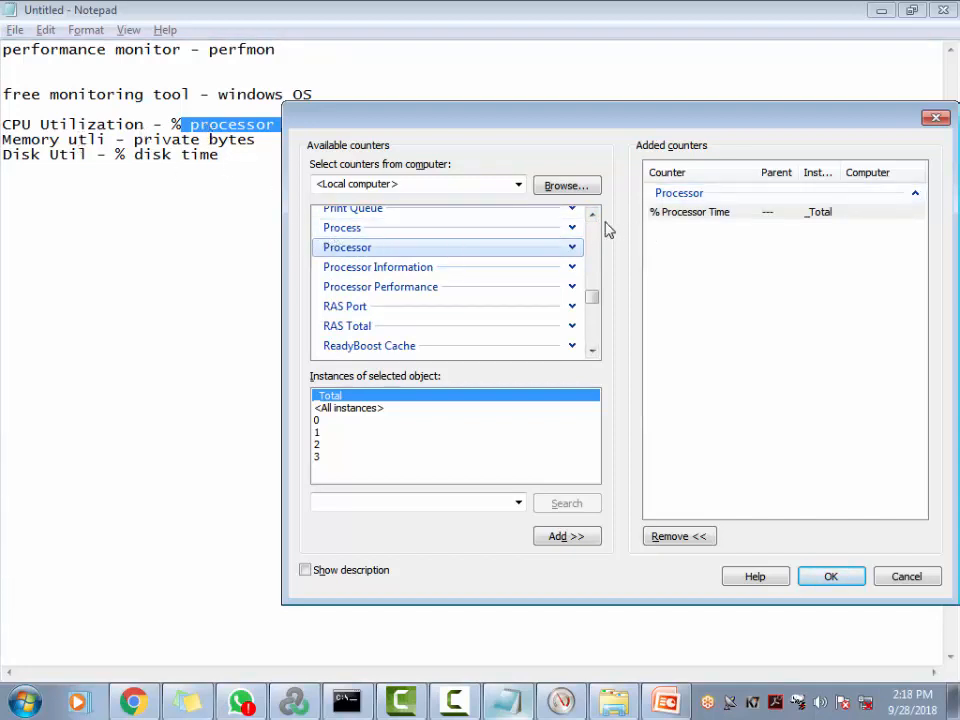
# Expand the Process group and select the Private Bytes counter
pyautogui.click(571, 228)
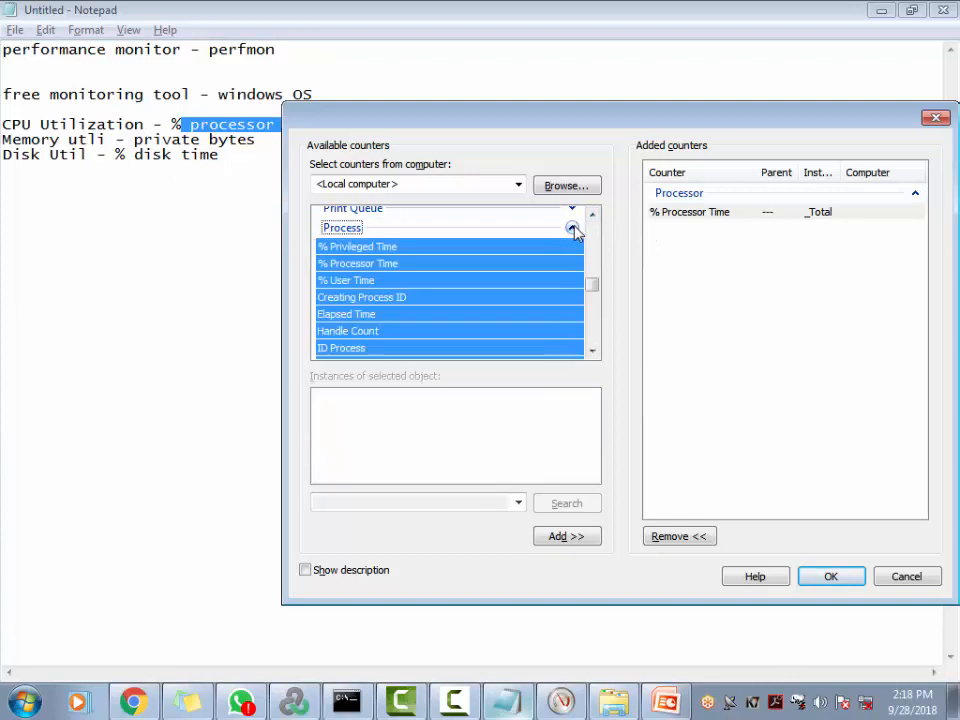
pyautogui.click(369, 265)
pyautogui.click(593, 355)
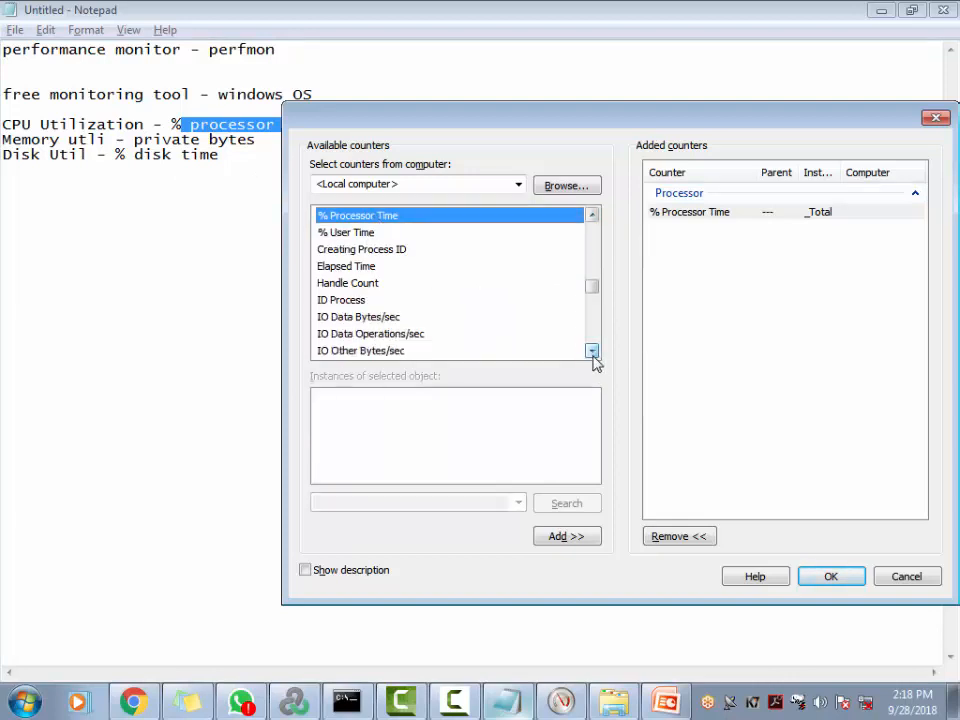
pyautogui.moveTo(593, 352); pyautogui.dragTo(593, 354)
pyautogui.click(360, 315)
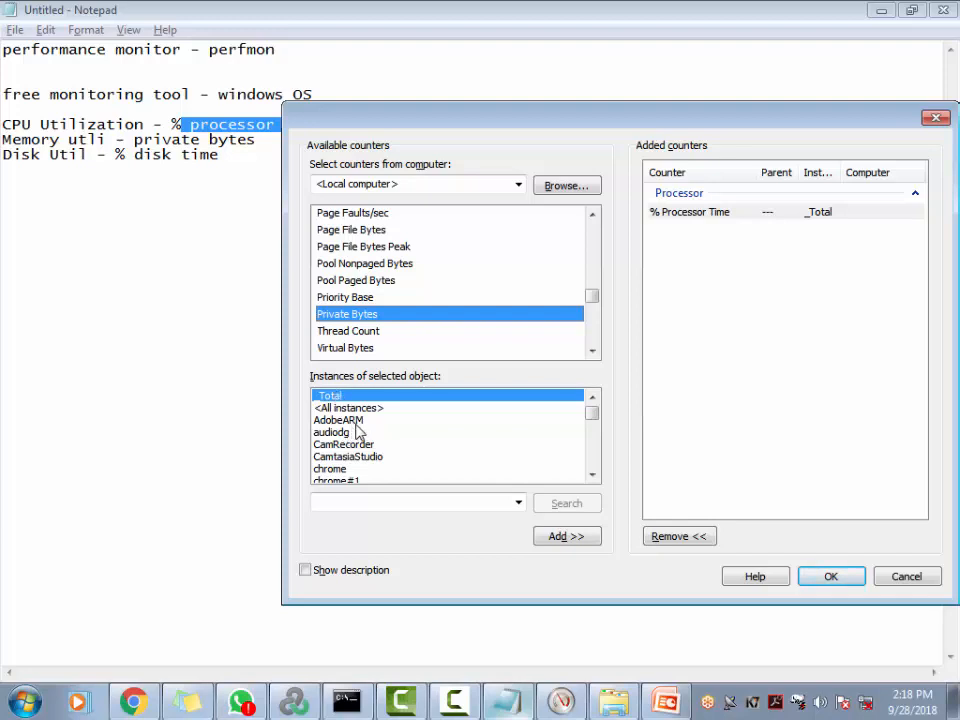
pyautogui.moveTo(354, 428); pyautogui.dragTo(347, 470)
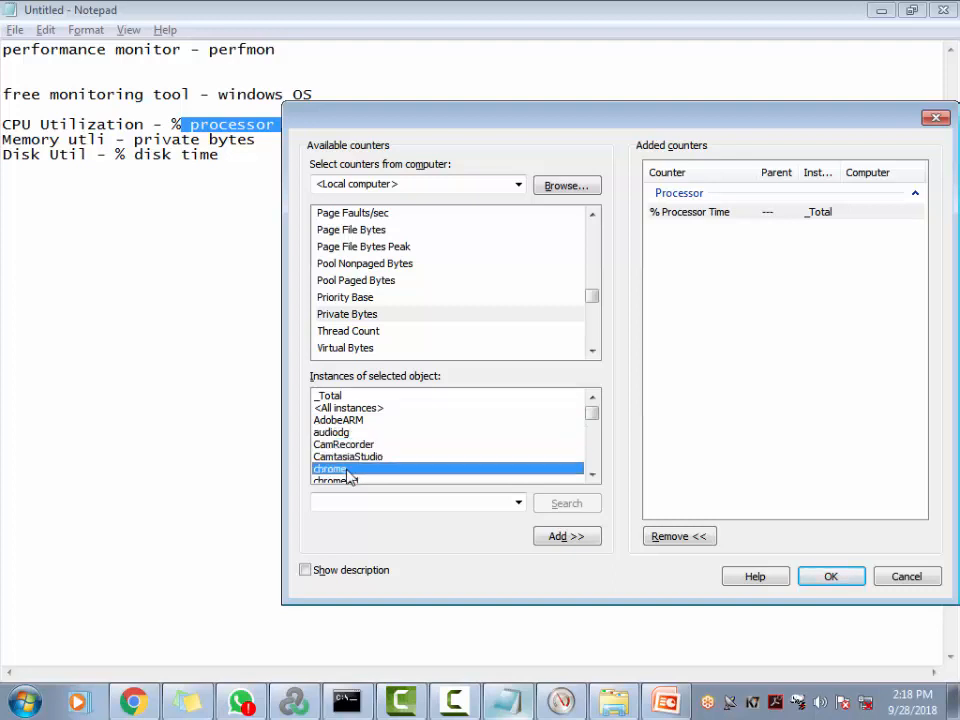
# Scroll the instances list to the top and add Private Bytes for the _Total instance
pyautogui.click(592, 475)
pyautogui.click(592, 475)
pyautogui.click(592, 475)
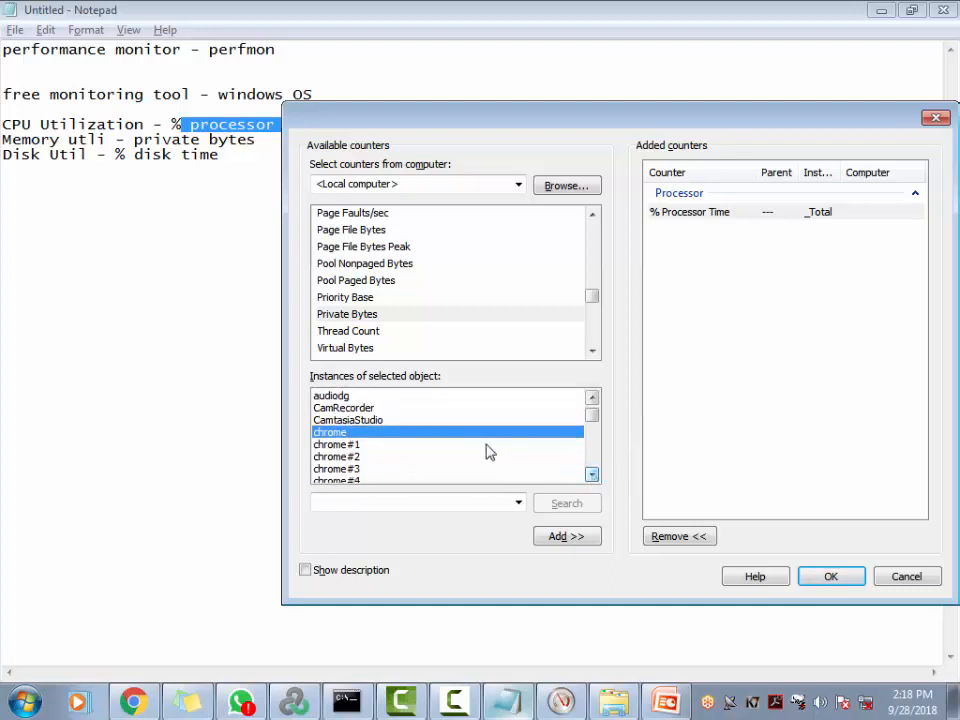
pyautogui.click(592, 475)
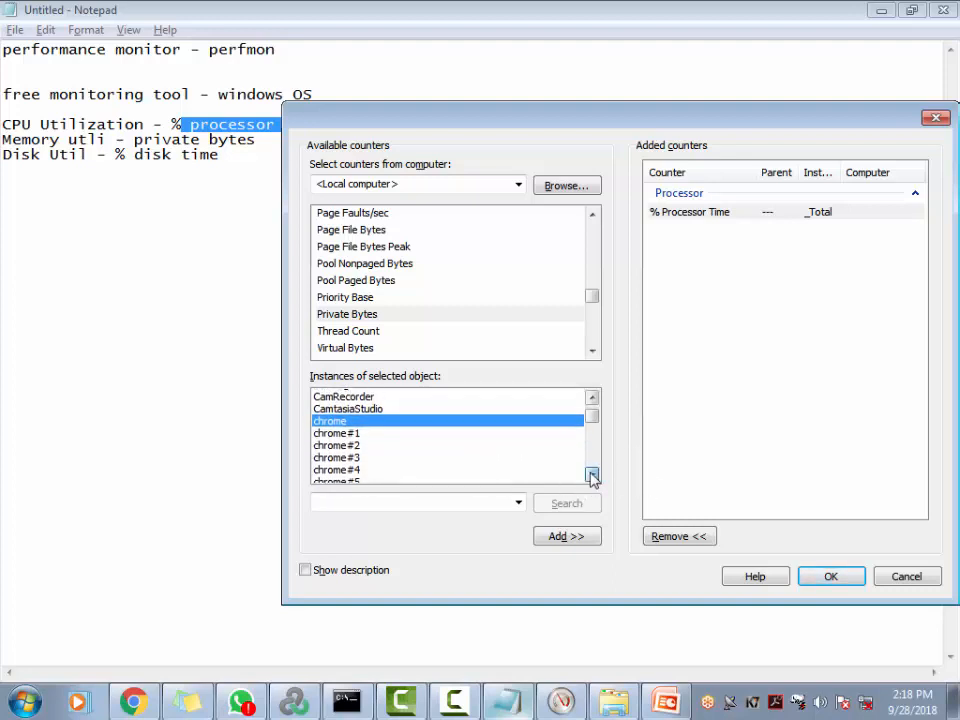
pyautogui.click(592, 475)
pyautogui.click(592, 475)
pyautogui.click(592, 475)
pyautogui.click(592, 475)
pyautogui.click(592, 475)
pyautogui.click(592, 475)
pyautogui.click(592, 475)
pyautogui.click(592, 475)
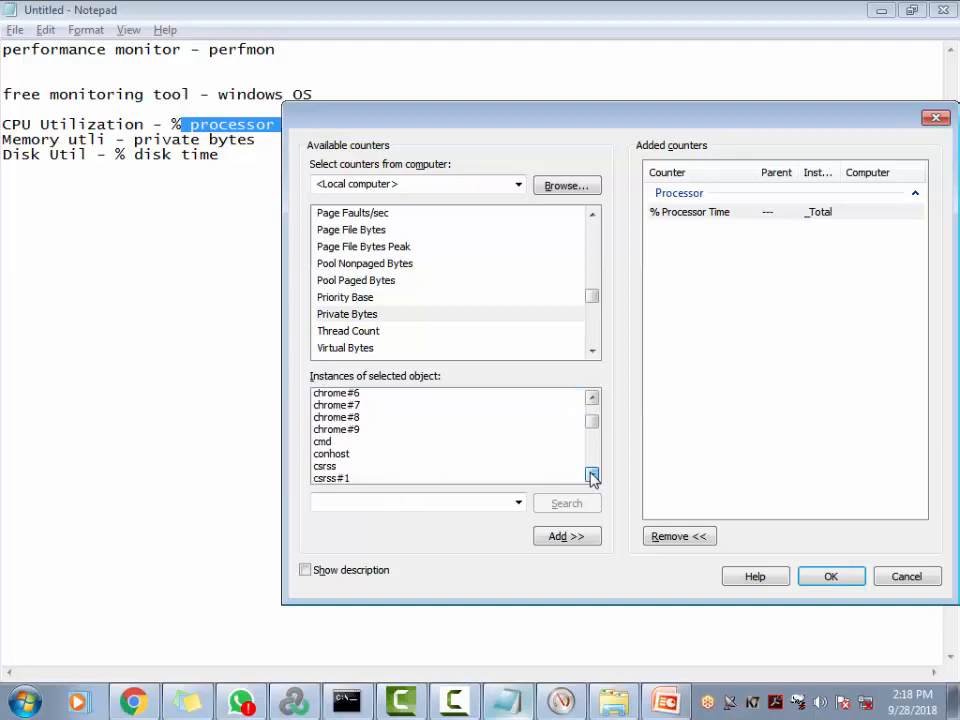
pyautogui.click(592, 475)
pyautogui.click(592, 475)
pyautogui.click(592, 475)
pyautogui.click(592, 475)
pyautogui.click(592, 475)
pyautogui.click(592, 475)
pyautogui.click(592, 475)
pyautogui.click(592, 475)
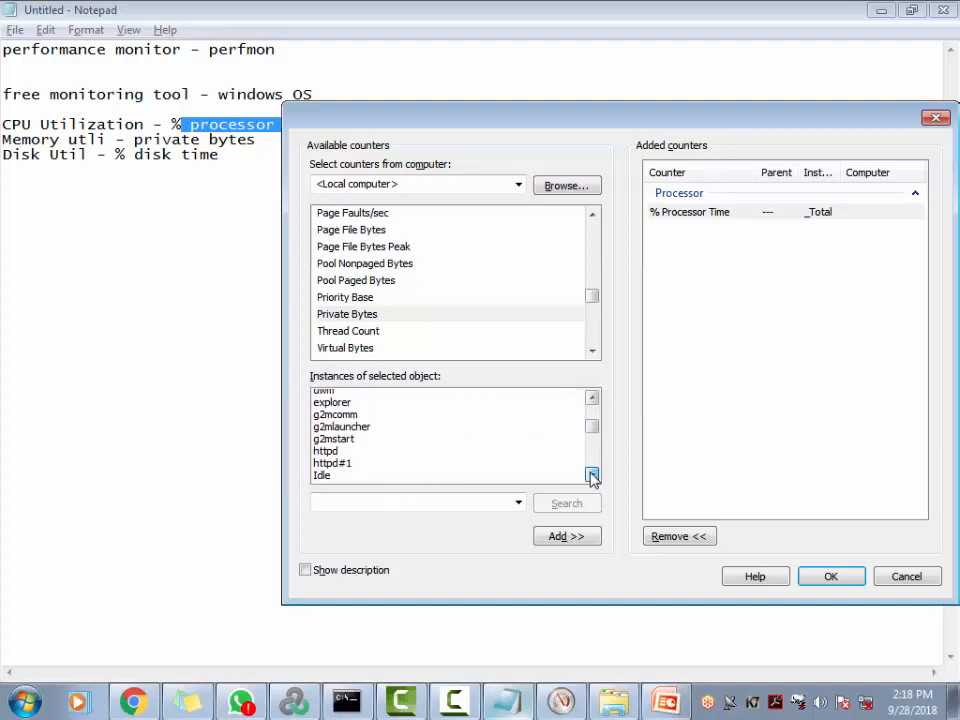
pyautogui.click(592, 475)
pyautogui.click(592, 475)
pyautogui.click(592, 475)
pyautogui.click(592, 475)
pyautogui.click(592, 475)
pyautogui.click(592, 475)
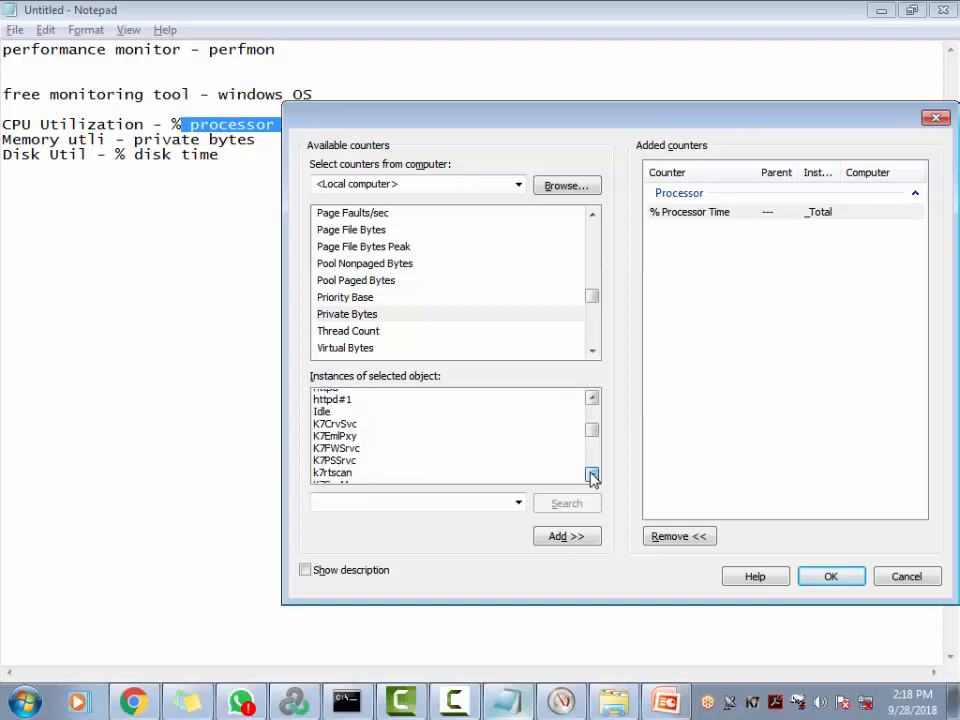
pyautogui.click(592, 475)
pyautogui.click(592, 475)
pyautogui.click(592, 475)
pyautogui.click(592, 475)
pyautogui.click(592, 475)
pyautogui.click(592, 475)
pyautogui.click(592, 475)
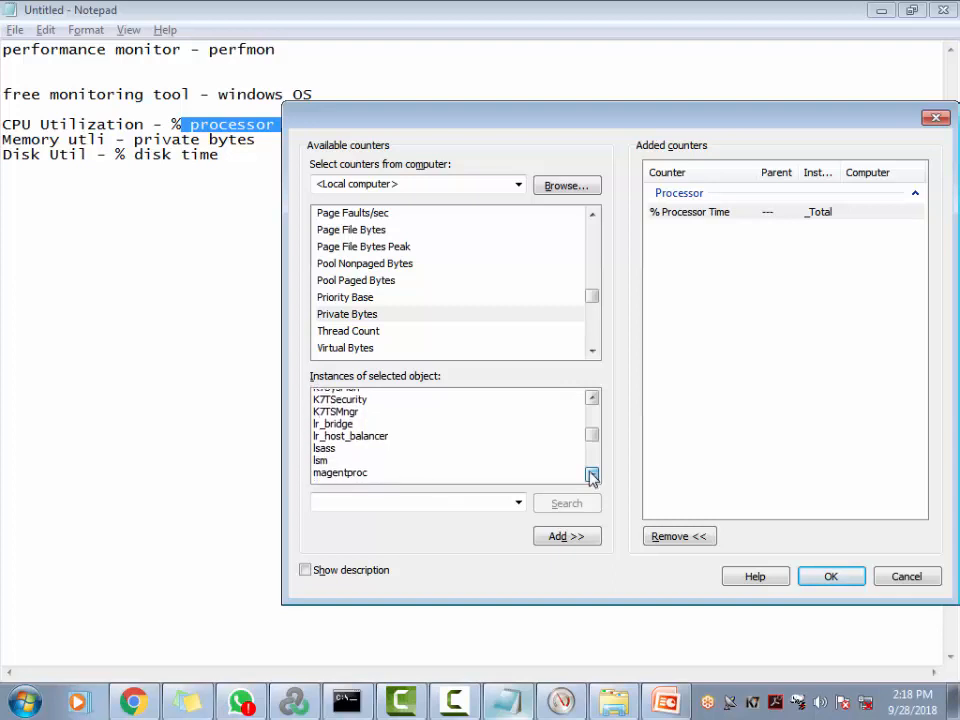
pyautogui.click(592, 475)
pyautogui.click(592, 475)
pyautogui.click(592, 475)
pyautogui.click(592, 475)
pyautogui.click(592, 475)
pyautogui.click(592, 475)
pyautogui.click(592, 475)
pyautogui.click(592, 475)
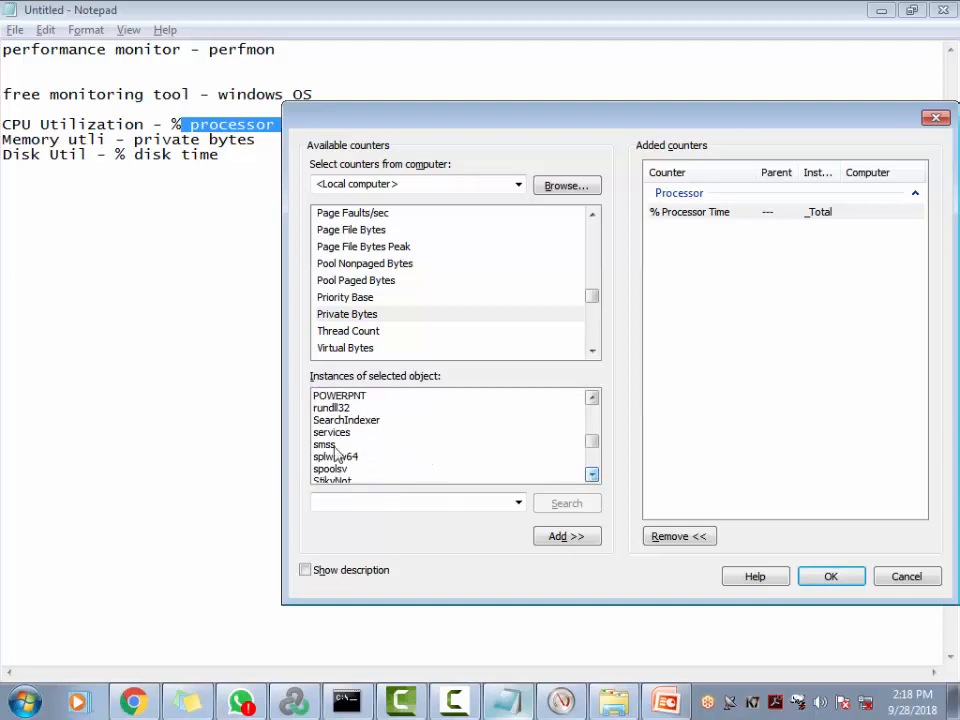
pyautogui.moveTo(594, 448); pyautogui.dragTo(594, 386)
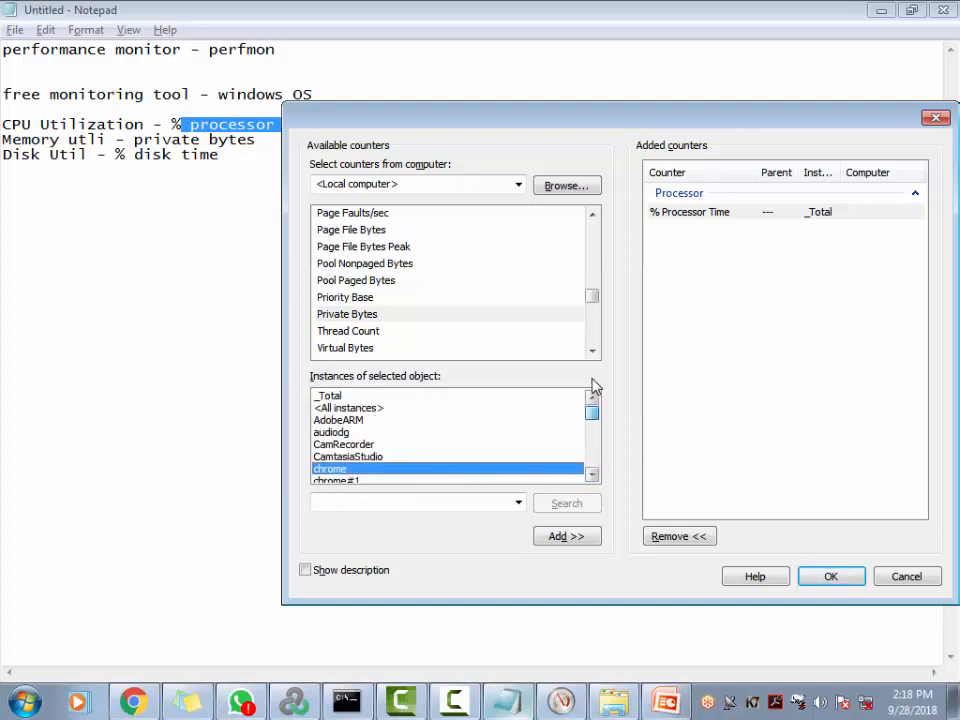
pyautogui.click(340, 396)
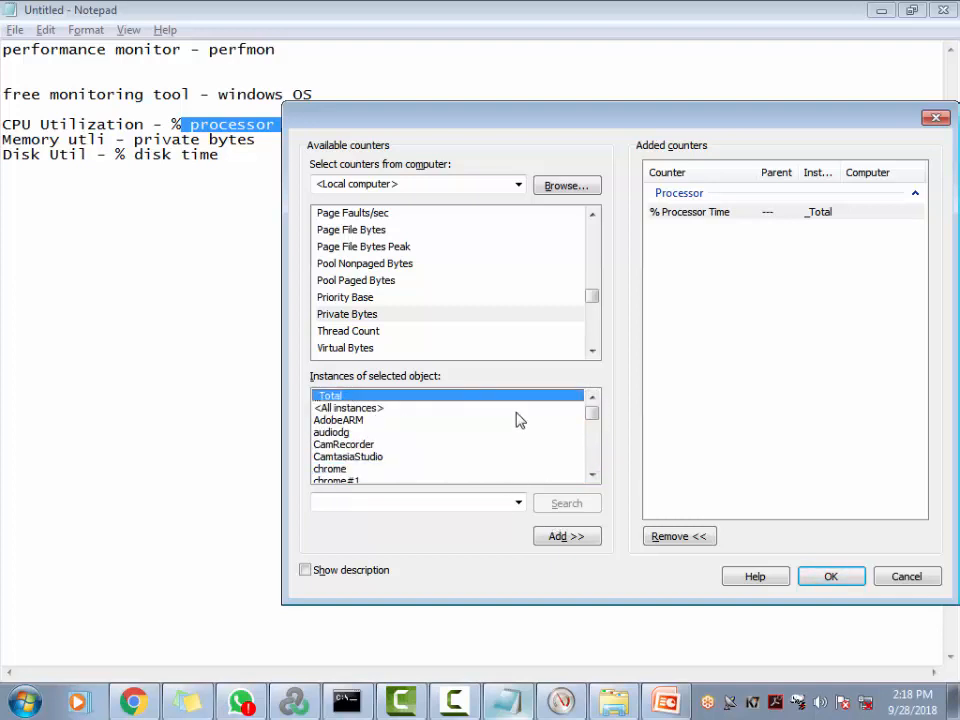
pyautogui.click(570, 538)
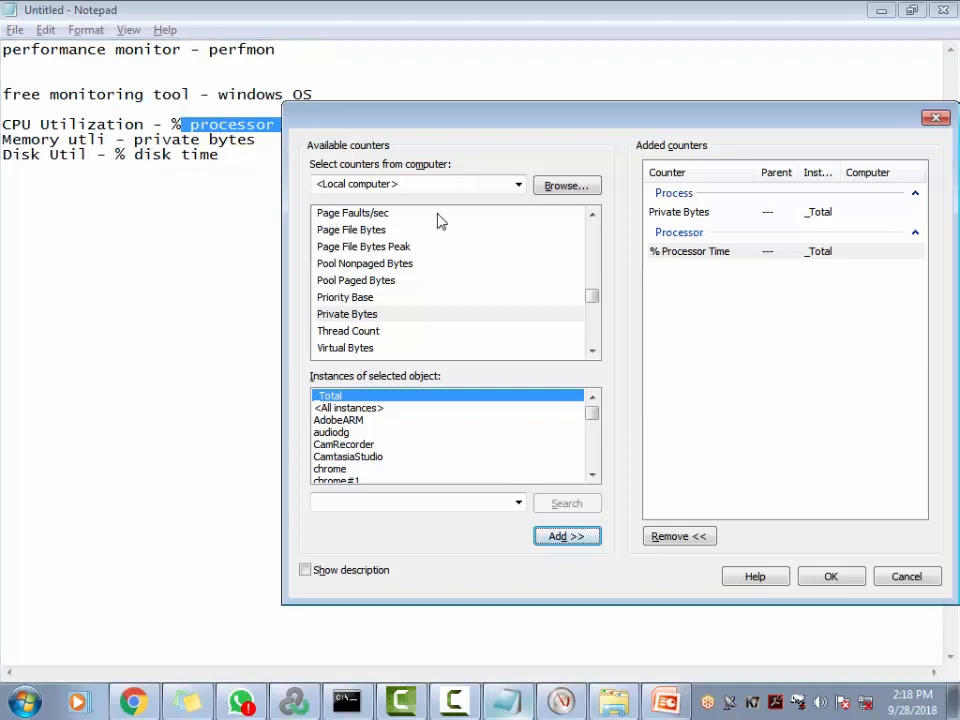
# Collapse the Process group and expand PhysicalDisk in the available counters
pyautogui.click(592, 214)
pyautogui.click(594, 216)
pyautogui.click(594, 216)
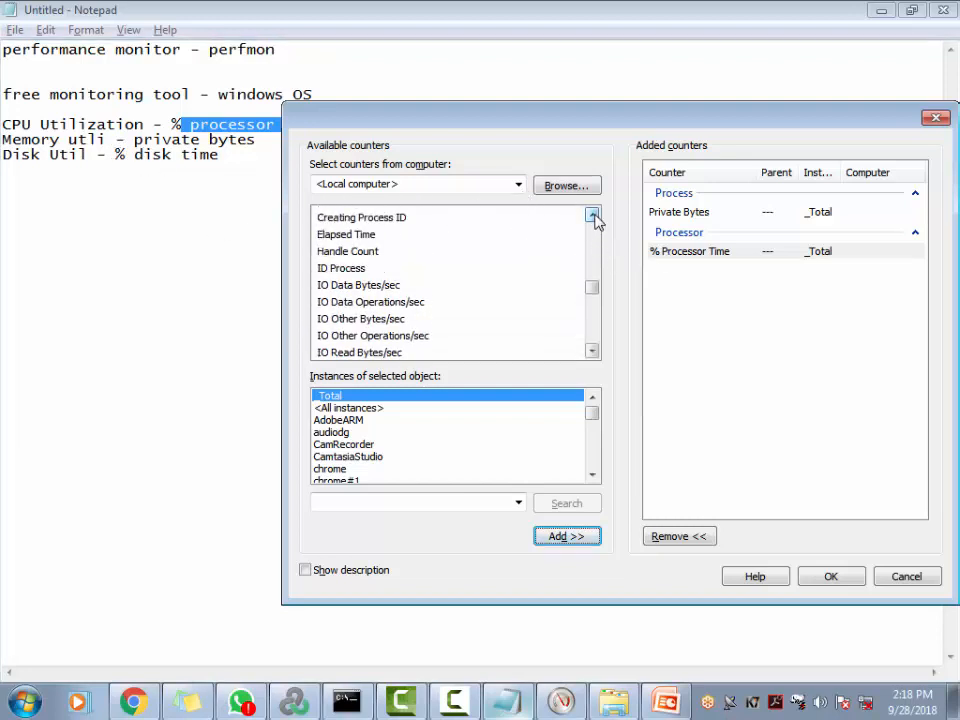
pyautogui.click(594, 216)
pyautogui.click(594, 216)
pyautogui.click(594, 216)
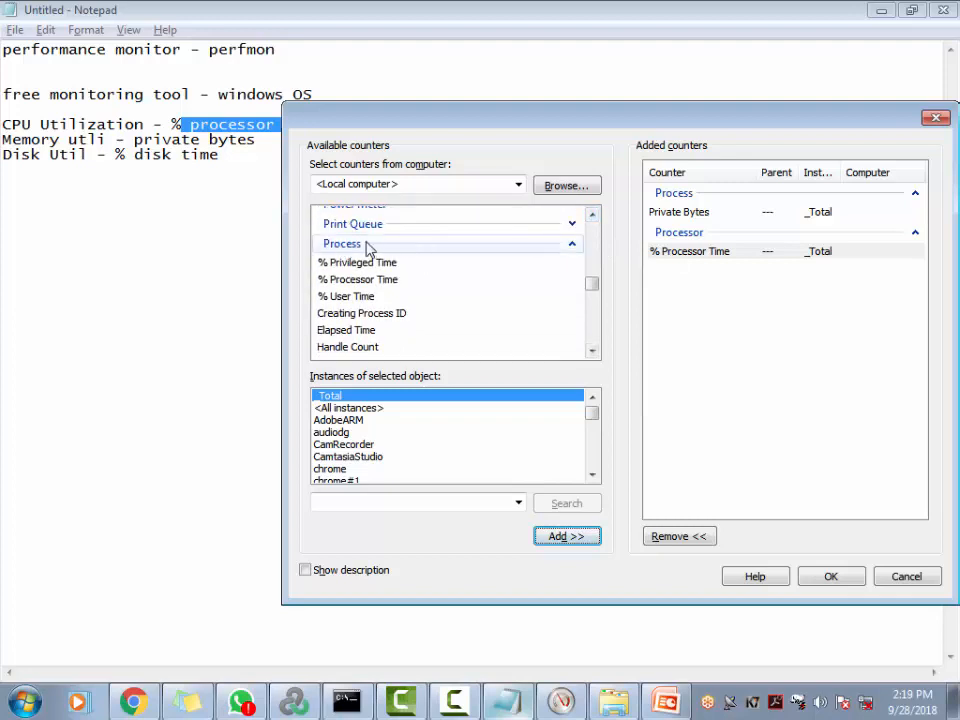
pyautogui.click(572, 244)
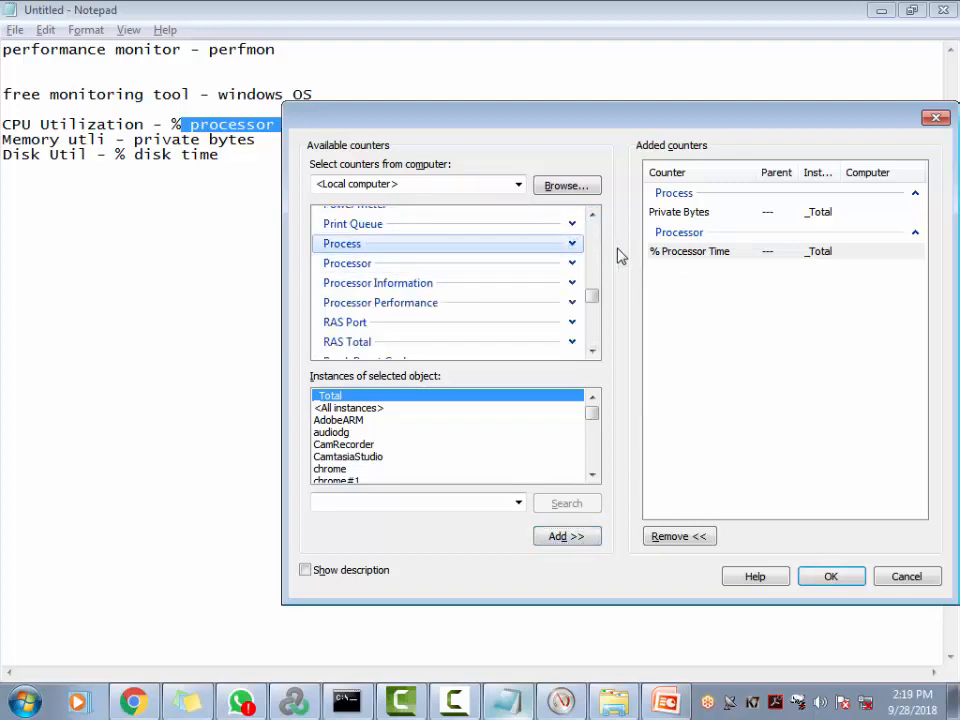
pyautogui.click(592, 216)
pyautogui.click(593, 216)
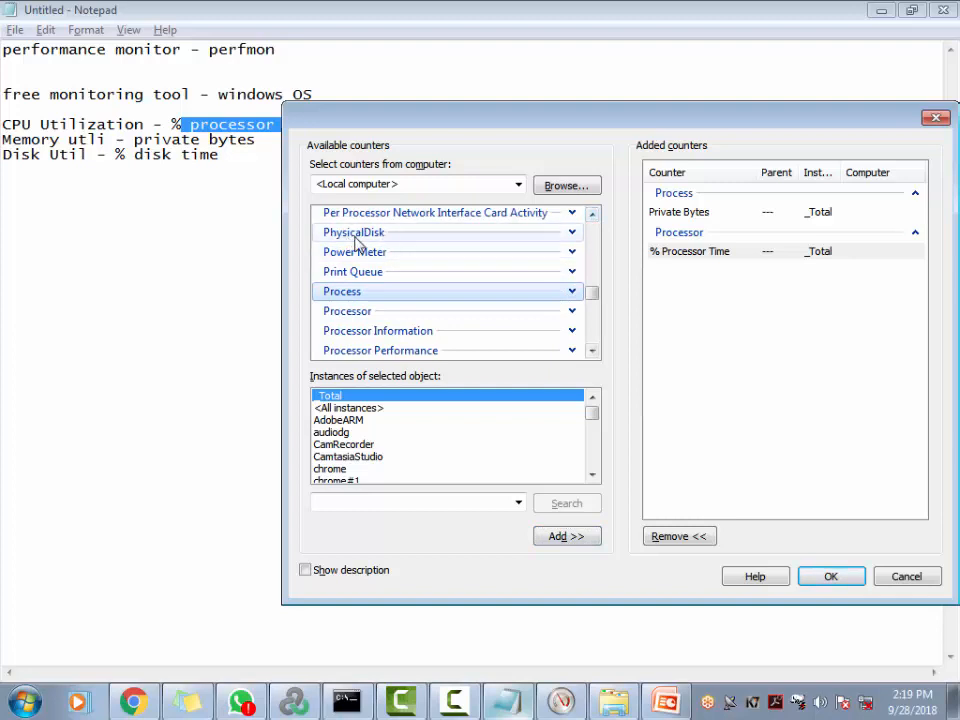
pyautogui.click(572, 233)
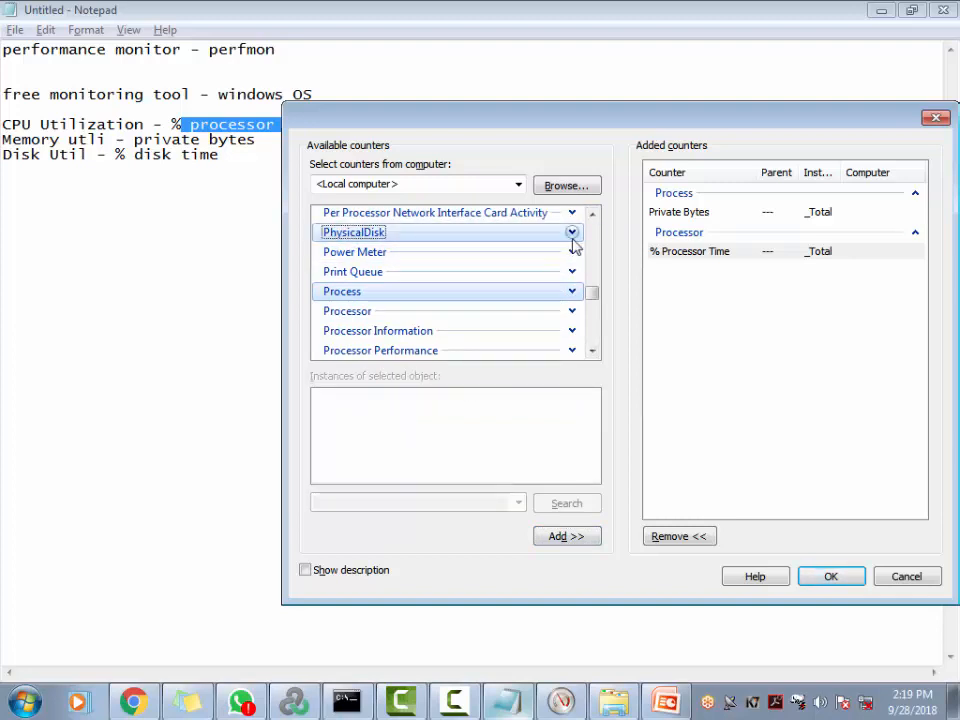
pyautogui.click(573, 238)
pyautogui.click(574, 239)
pyautogui.click(573, 238)
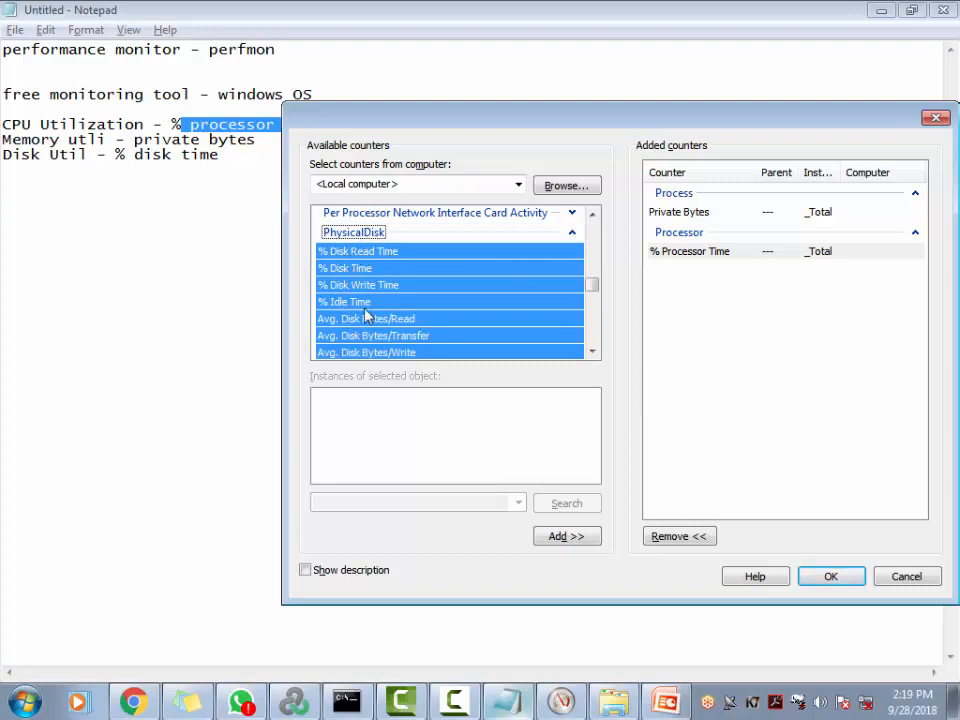
# Add % Disk Time and review all three added counters
pyautogui.click(348, 269)
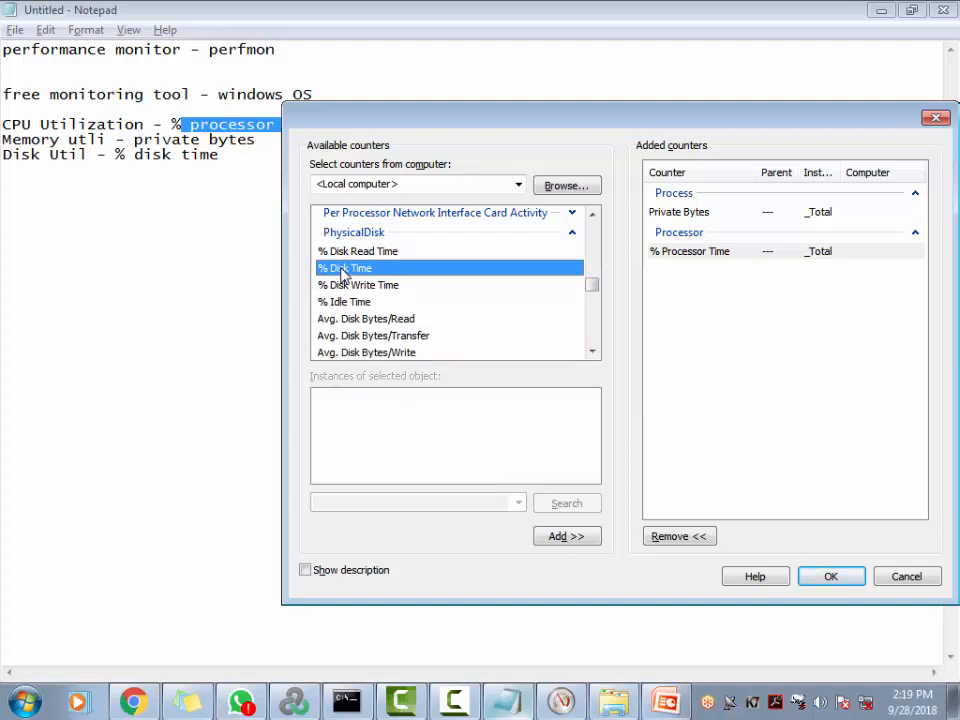
pyautogui.click(563, 534)
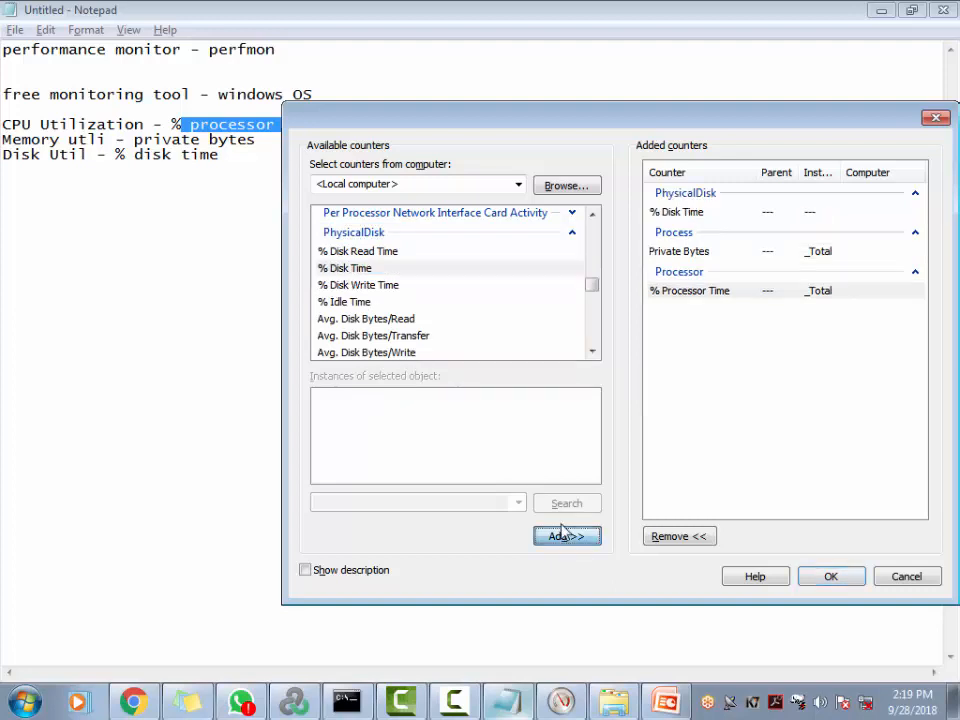
pyautogui.click(679, 214)
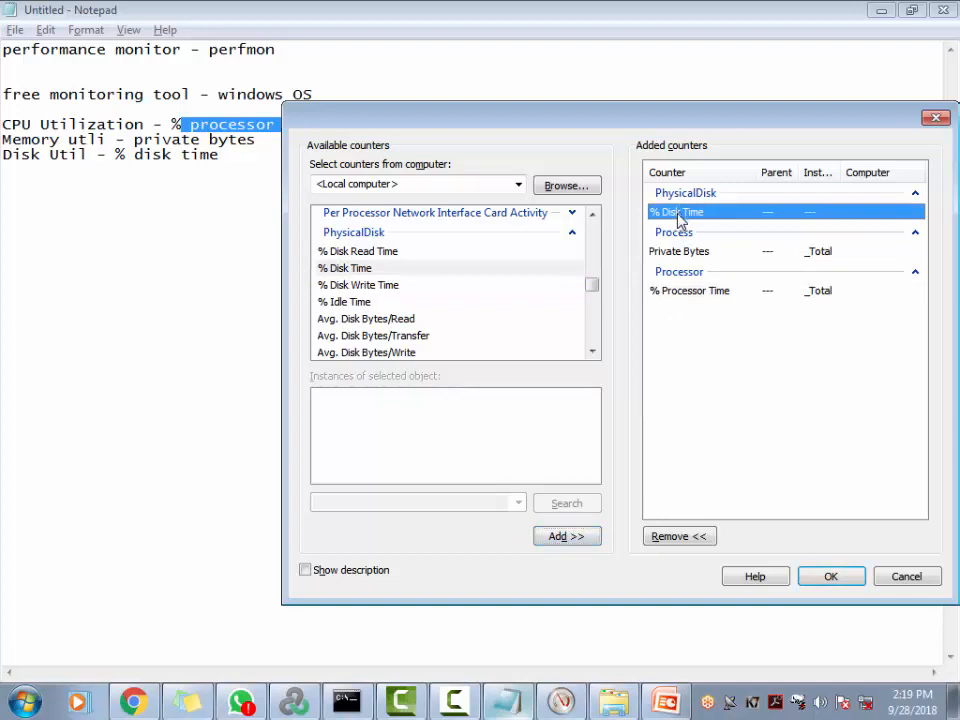
pyautogui.click(688, 253)
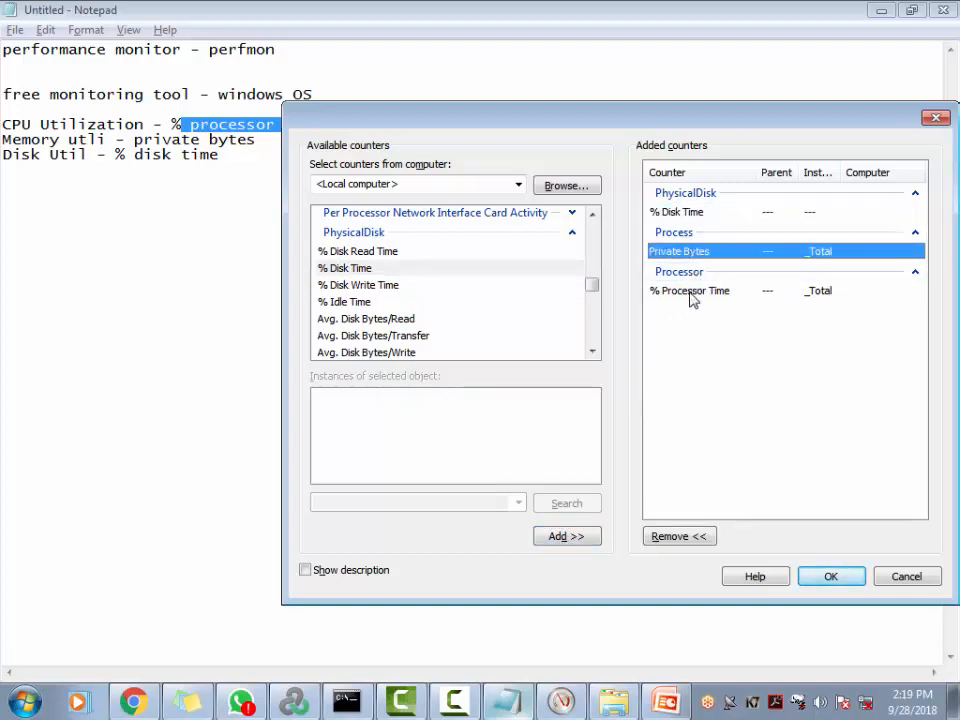
pyautogui.click(692, 292)
# Confirm the three counters with OK, then reopen Add Counters, check the computer list, and close it
pyautogui.click(831, 576)
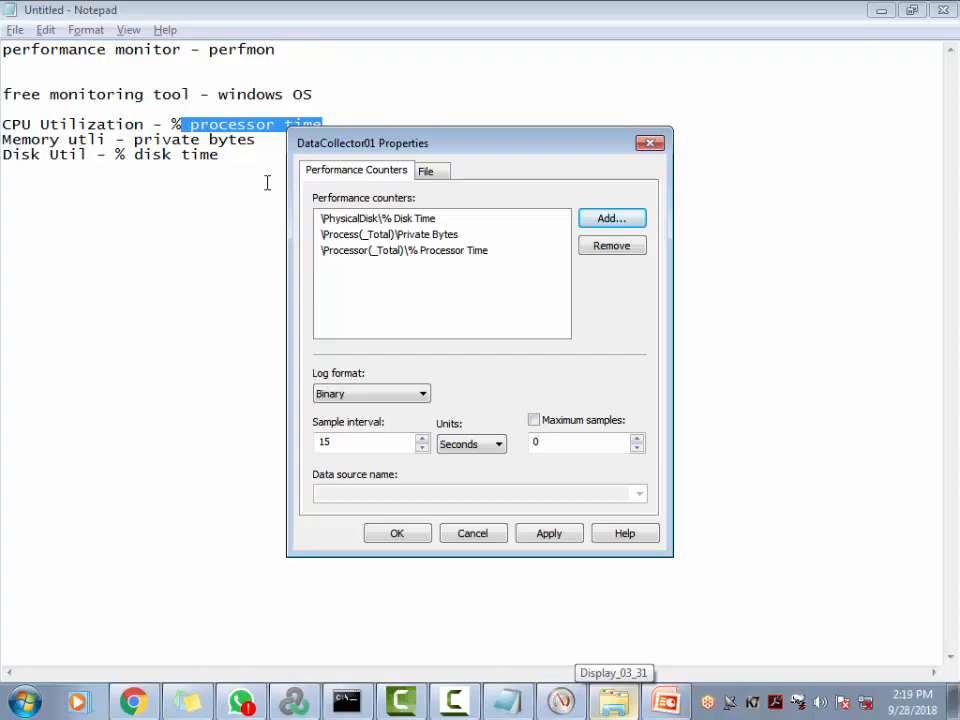
pyautogui.click(611, 218)
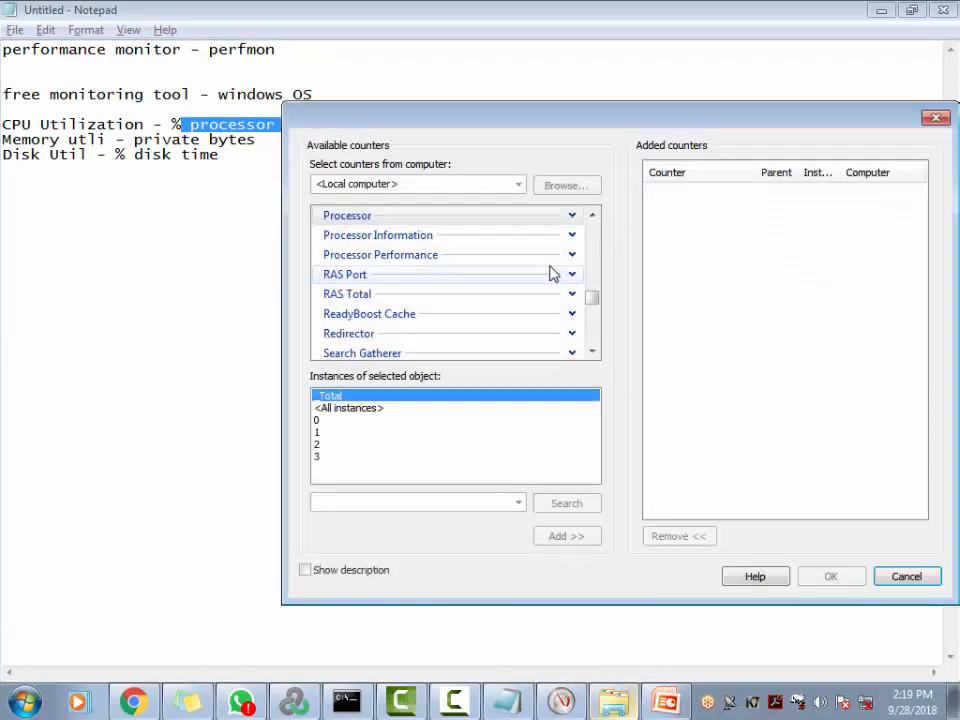
pyautogui.click(520, 188)
pyautogui.click(938, 120)
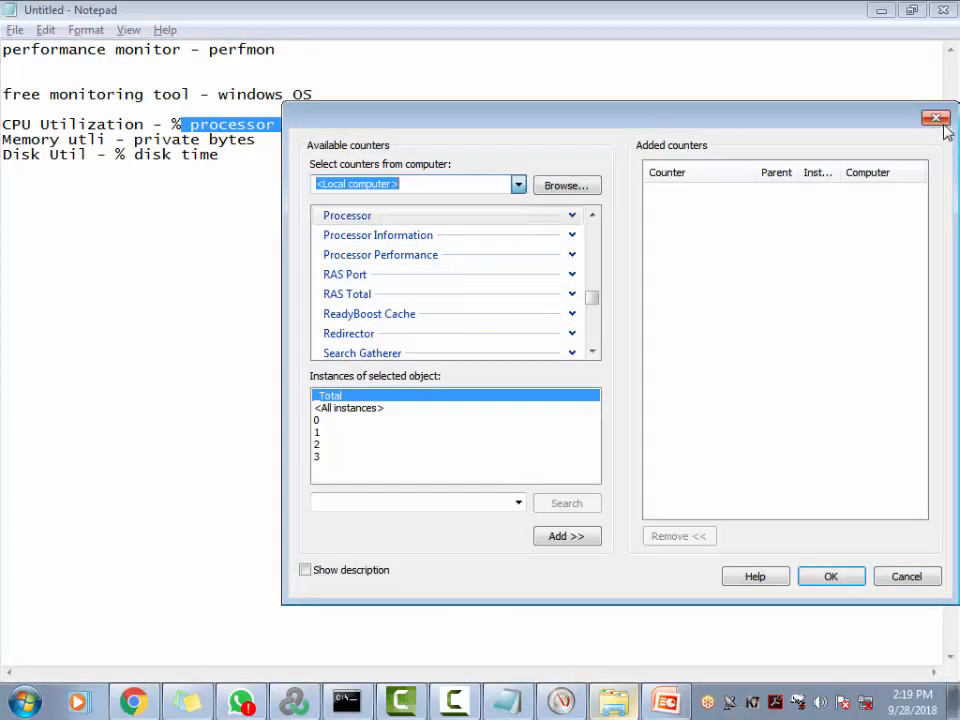
pyautogui.click(938, 120)
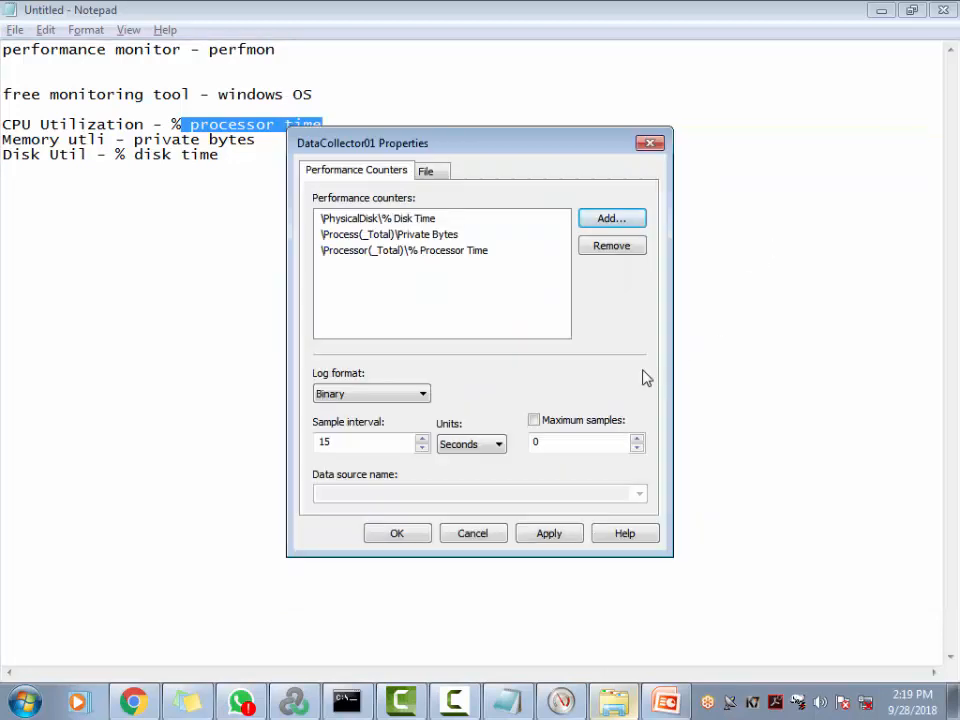
# Try looking up remote computer l96.168.1.6 as the counter source
pyautogui.click(616, 222)
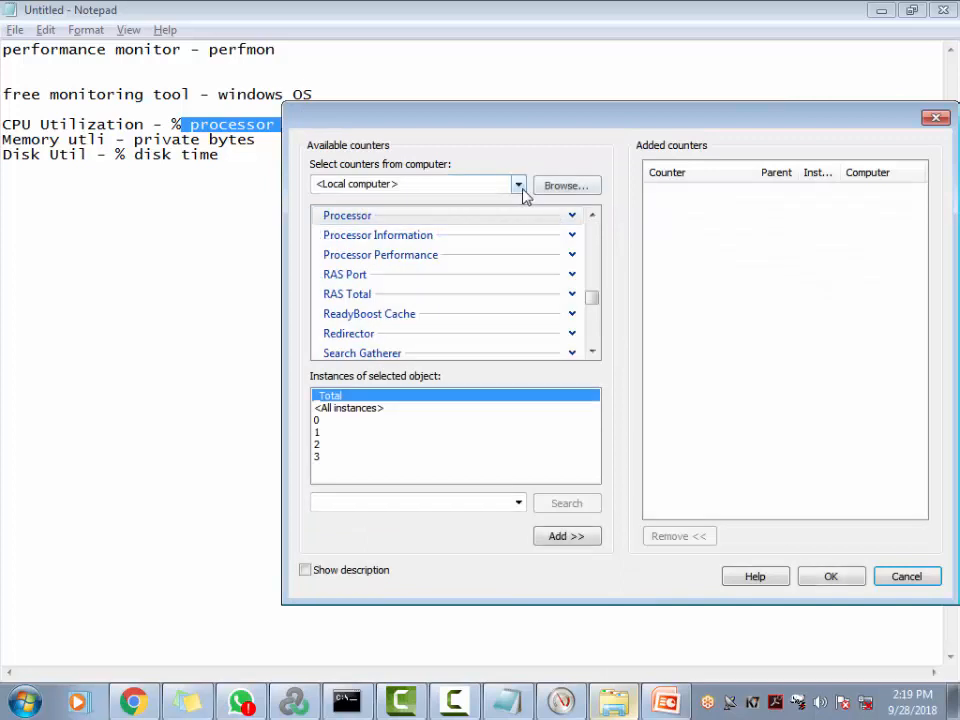
pyautogui.click(519, 185)
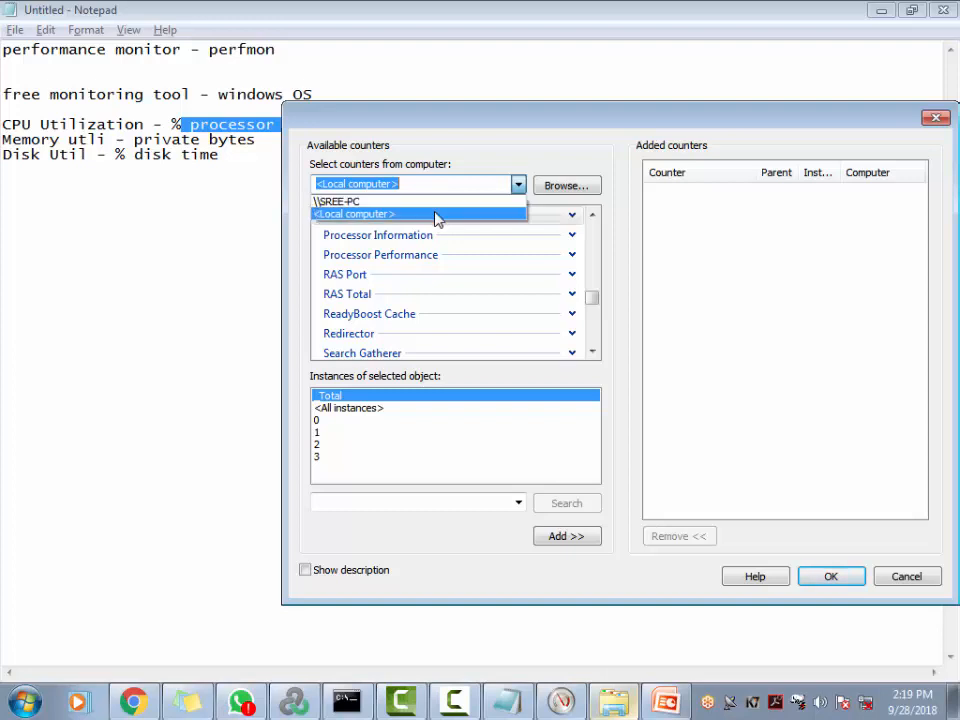
pyautogui.click(569, 183)
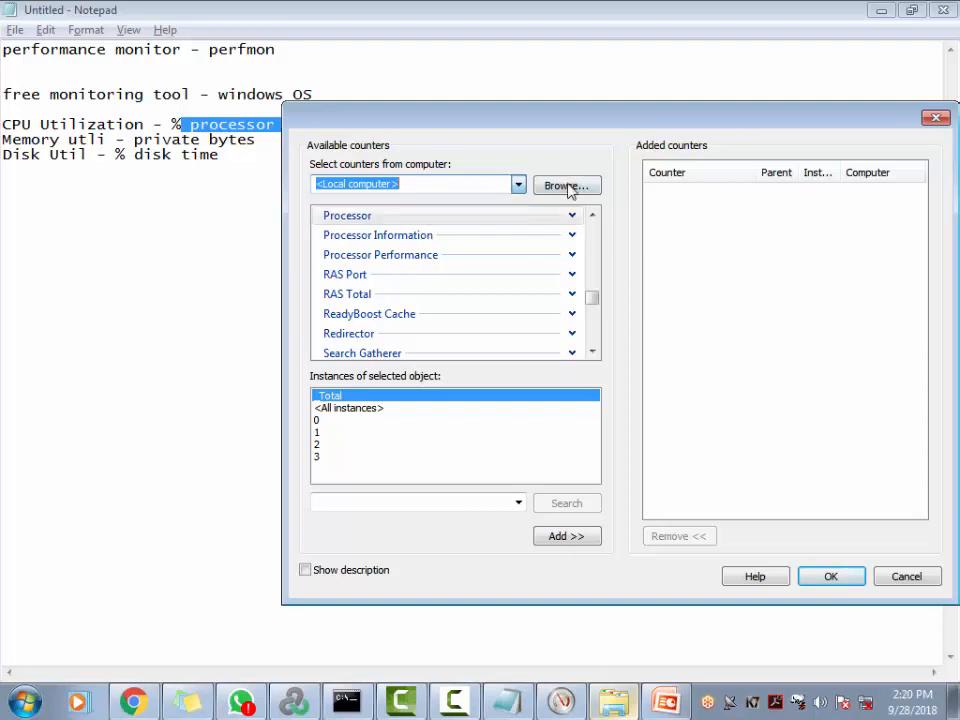
pyautogui.click(566, 186)
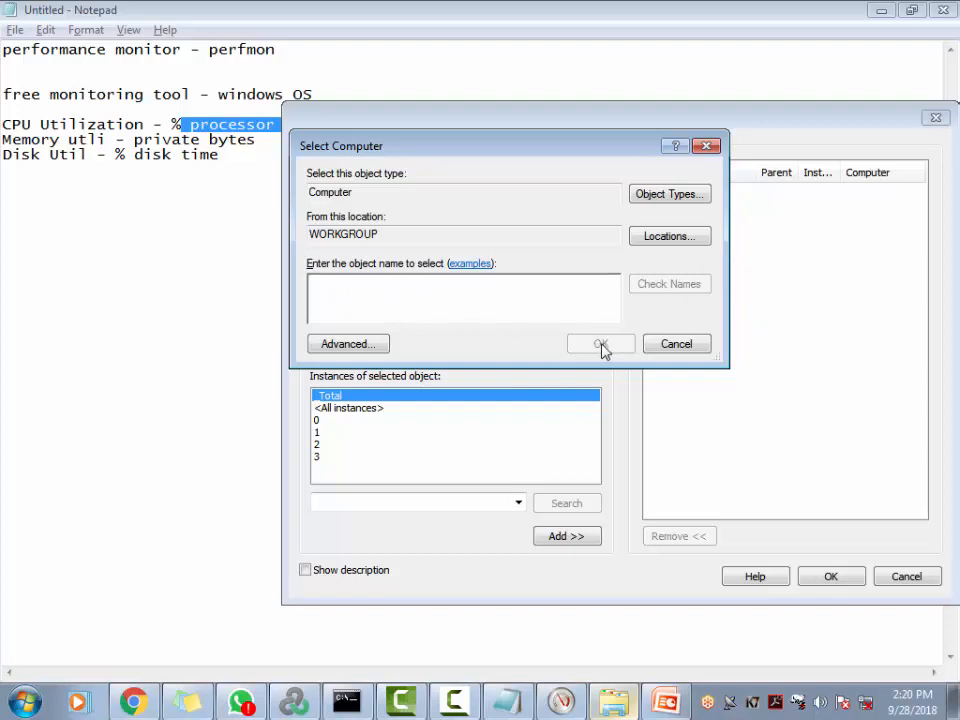
pyautogui.write('l')
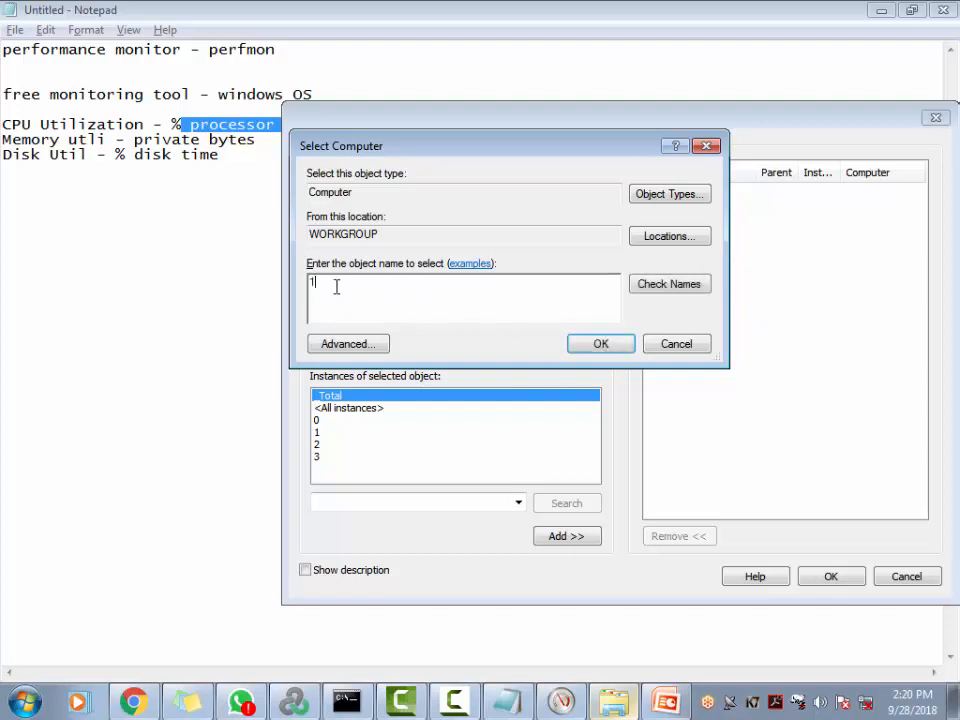
pyautogui.write('96.168.1.6')
pyautogui.click(615, 343)
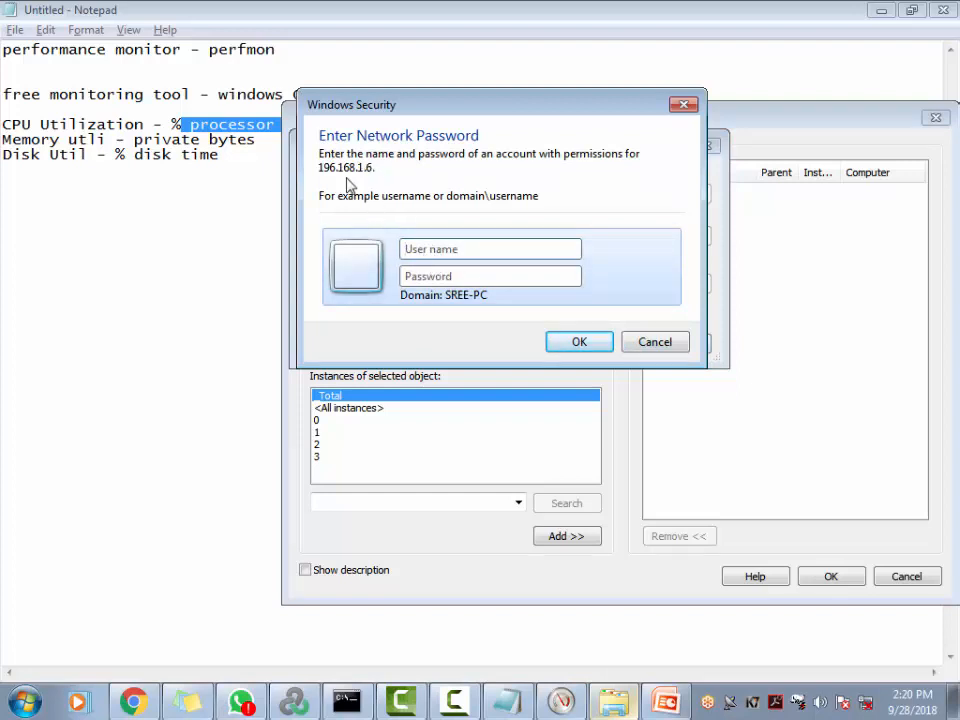
# Dismiss the password prompt and not-found error, keep the local computer, and close Add Counters
pyautogui.moveTo(441, 111); pyautogui.dragTo(760, 292)
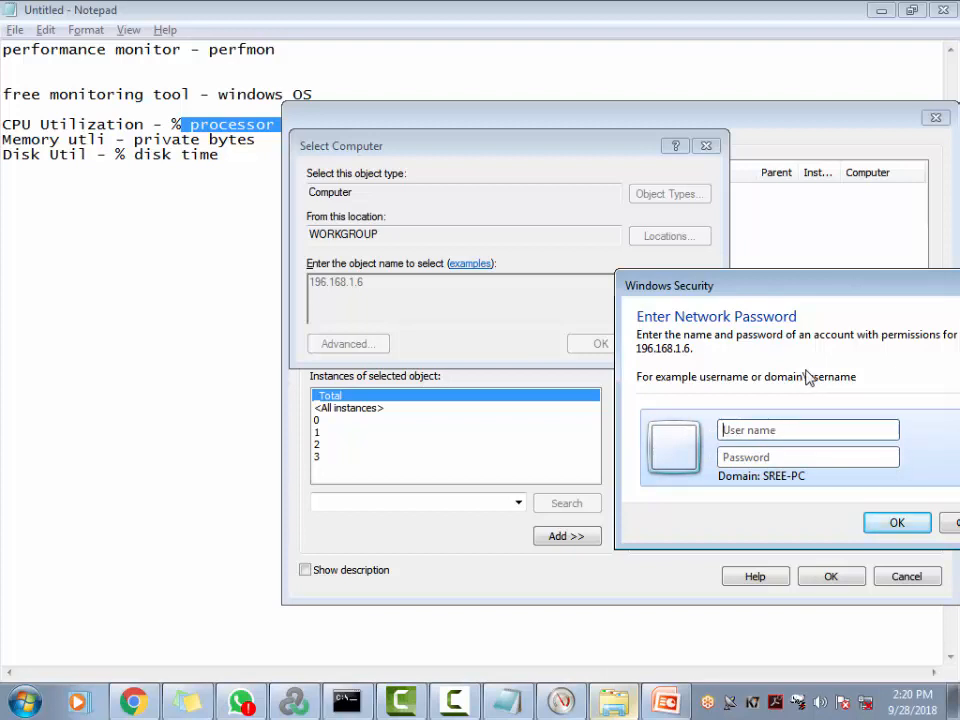
pyautogui.click(950, 522)
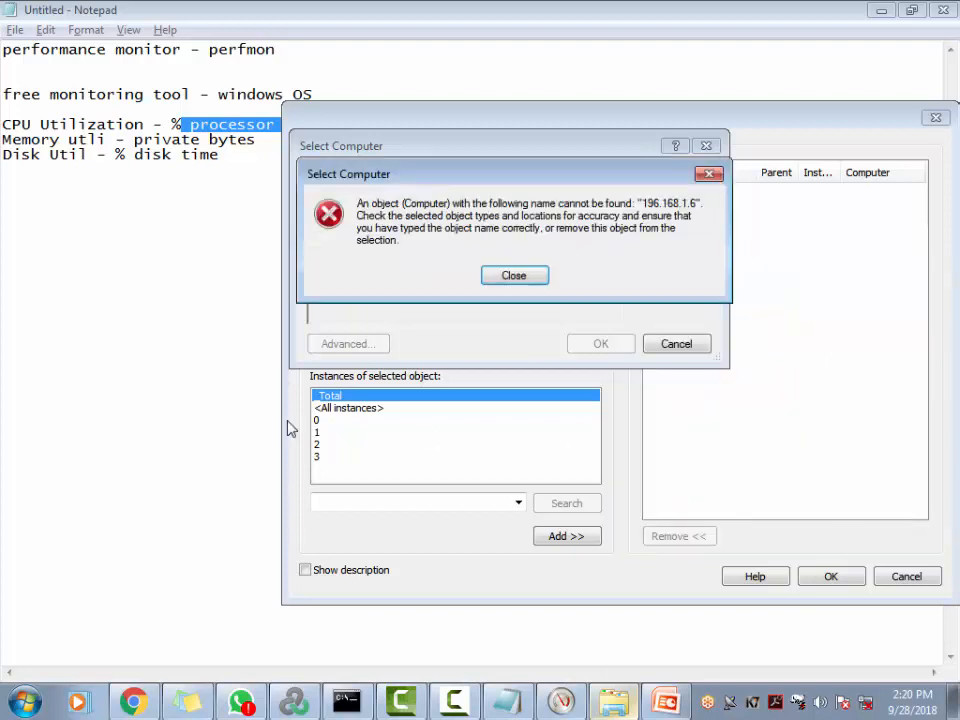
pyautogui.click(508, 276)
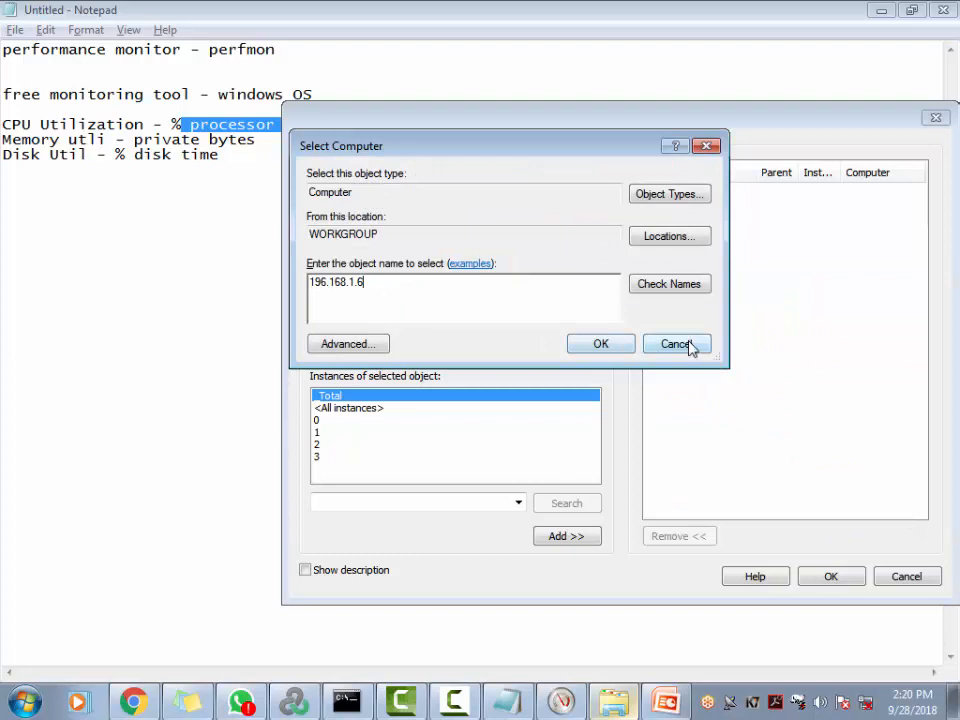
pyautogui.click(686, 345)
pyautogui.click(517, 185)
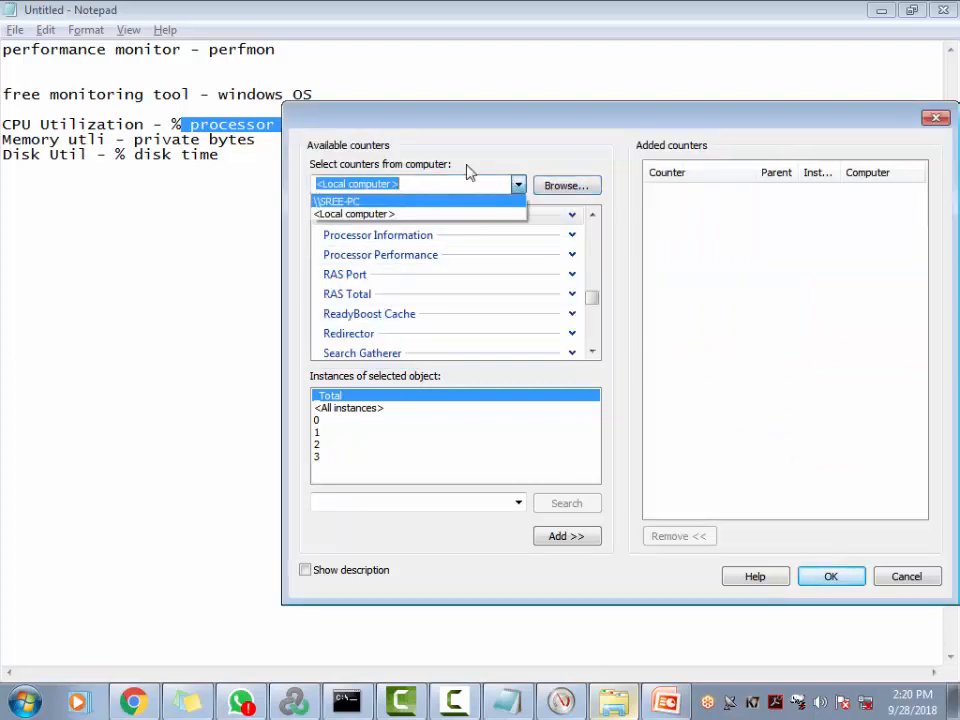
pyautogui.click(498, 148)
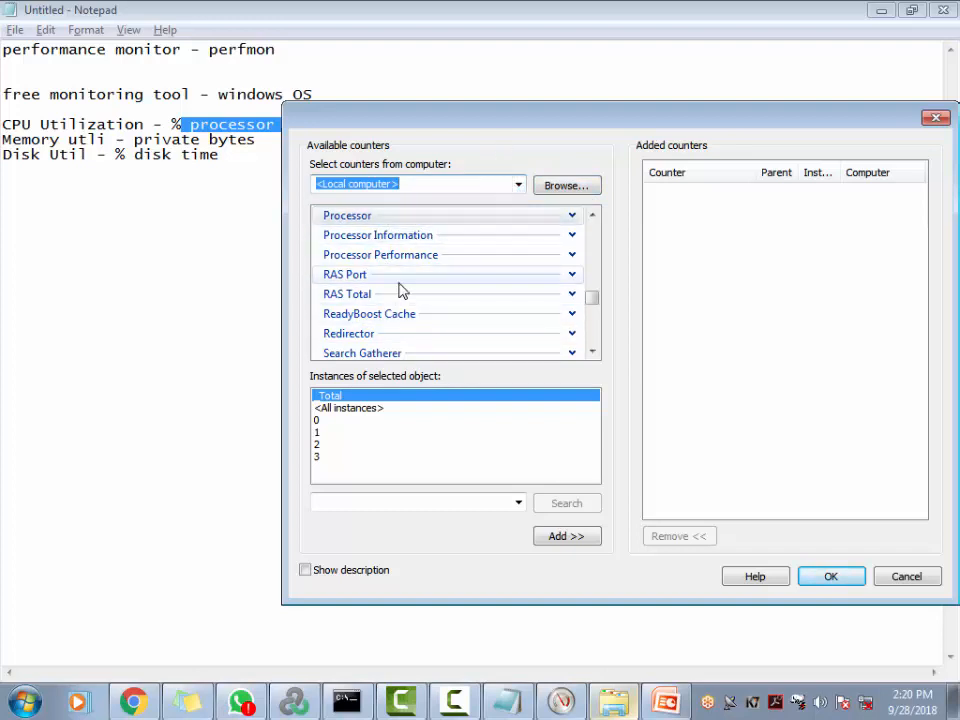
pyautogui.click(898, 578)
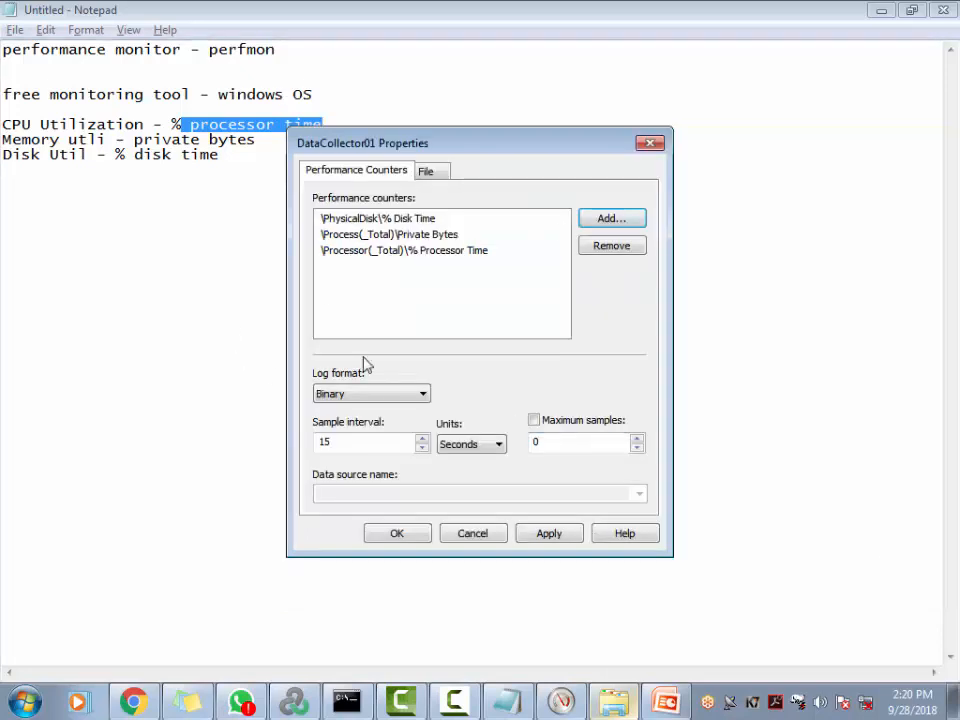
# Set DataCollector01's log format to Comma Separated
pyautogui.click(620, 218)
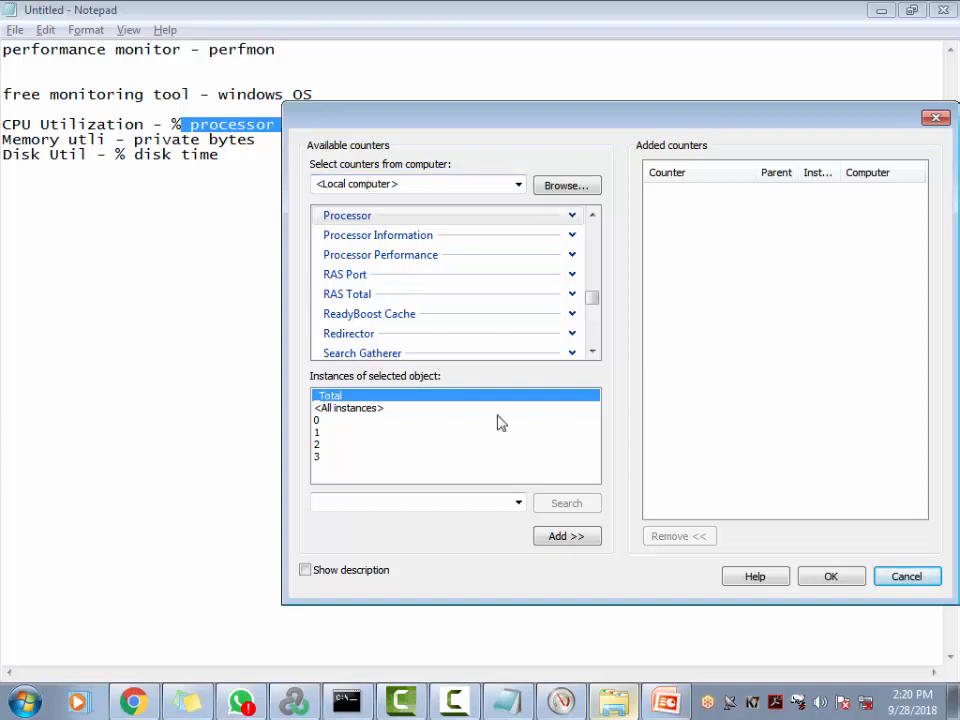
pyautogui.click(907, 580)
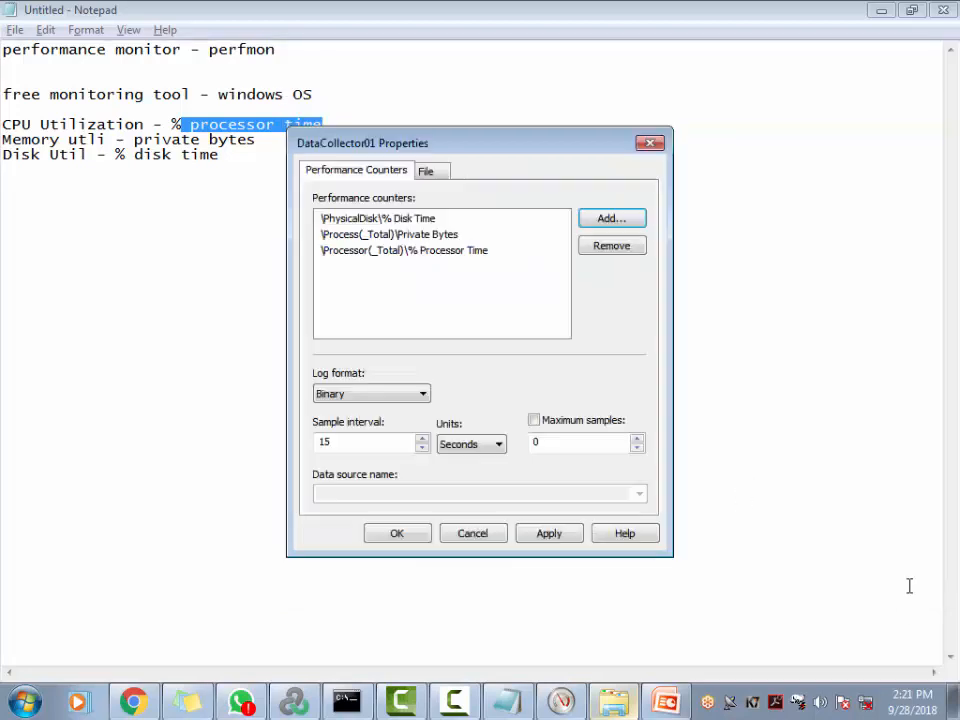
pyautogui.click(405, 399)
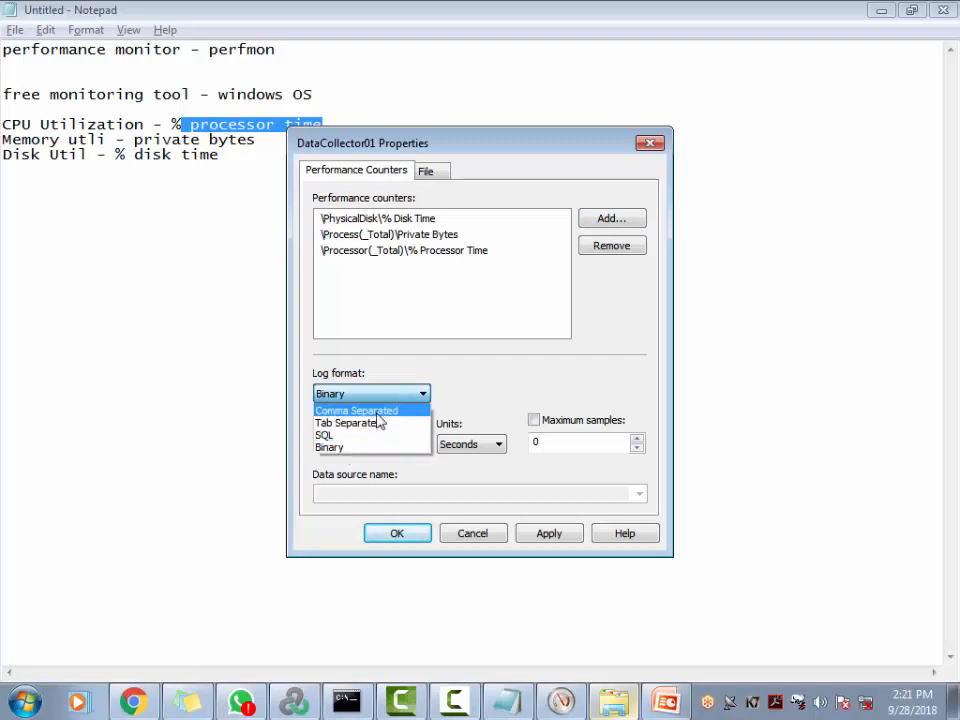
pyautogui.click(377, 414)
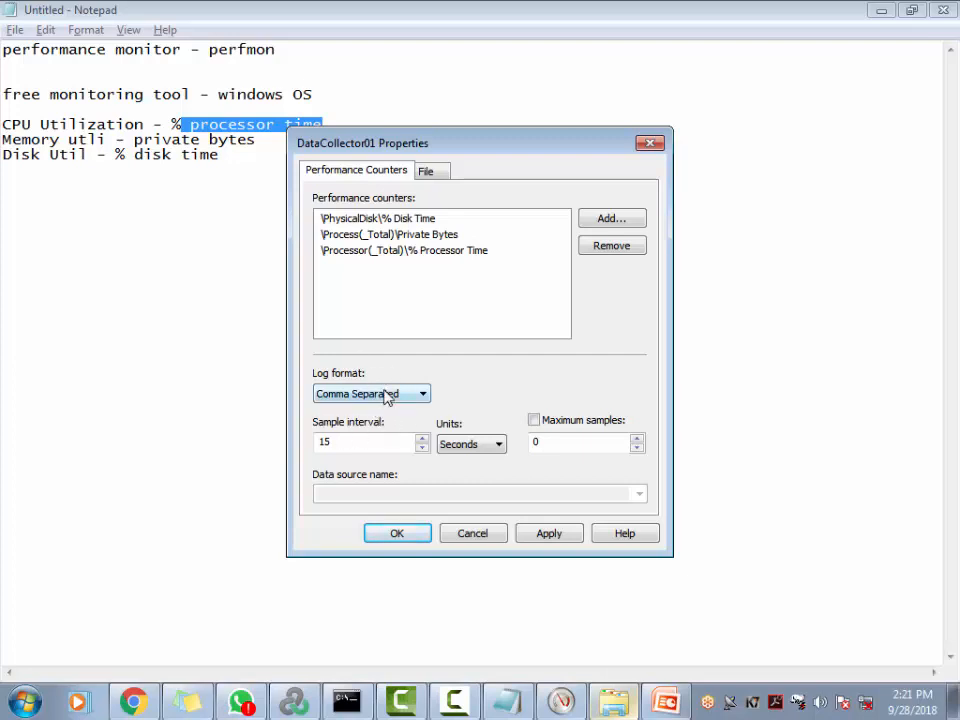
# Set the sample interval to 1 second and turn off the Maximum samples limit
pyautogui.doubleClick(349, 444)
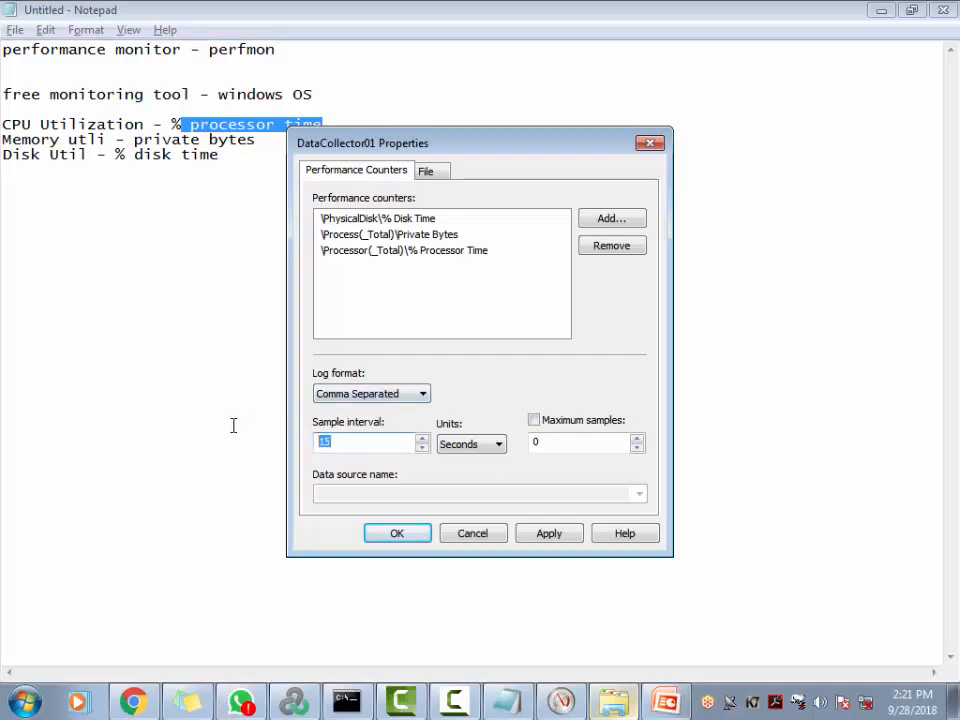
pyautogui.write('5')
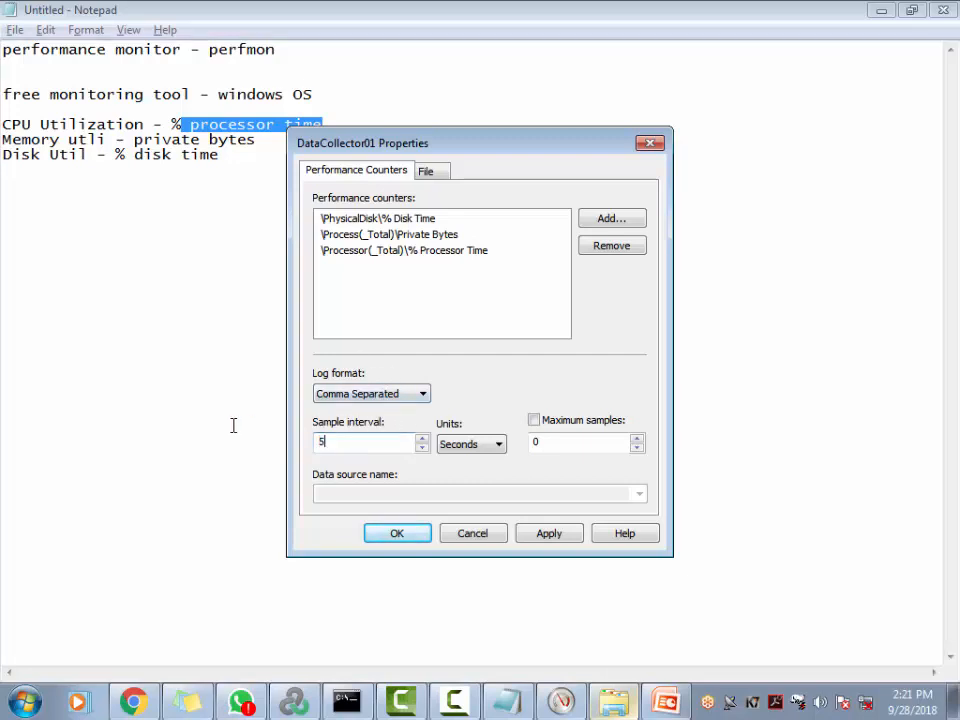
pyautogui.doubleClick(354, 441)
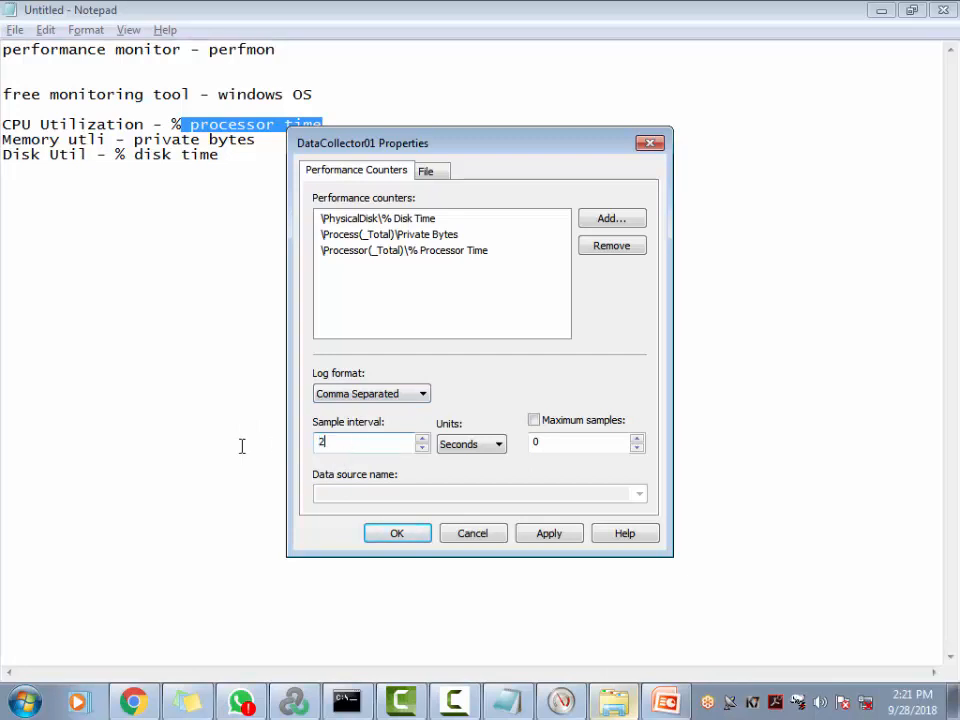
pyautogui.write('2')
pyautogui.doubleClick(362, 444)
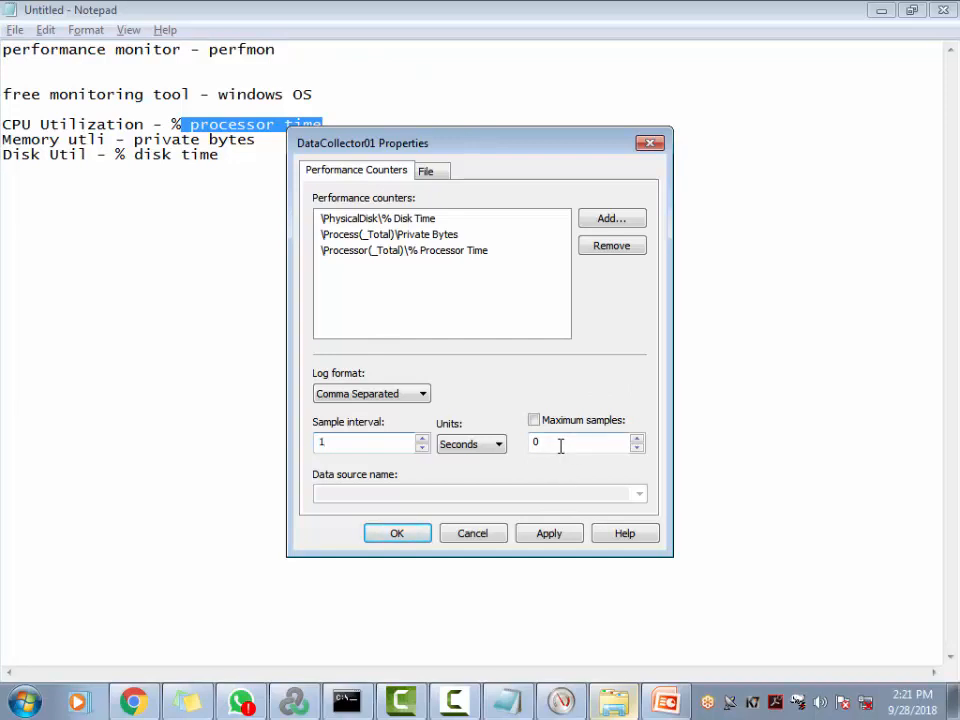
pyautogui.moveTo(548, 442); pyautogui.dragTo(526, 442)
pyautogui.click(534, 420)
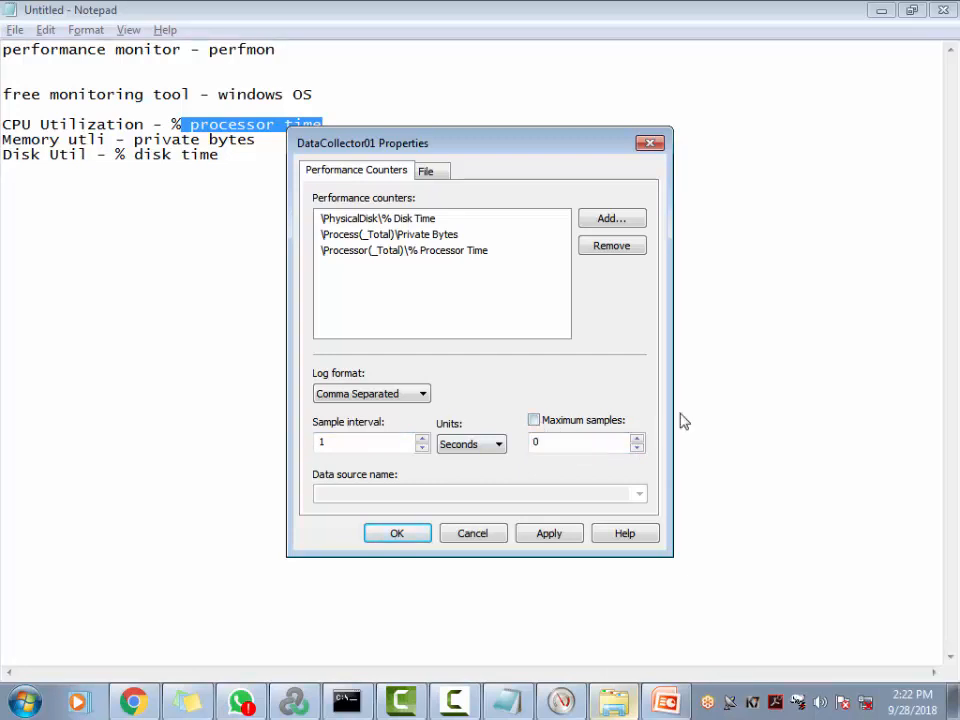
pyautogui.click(392, 397)
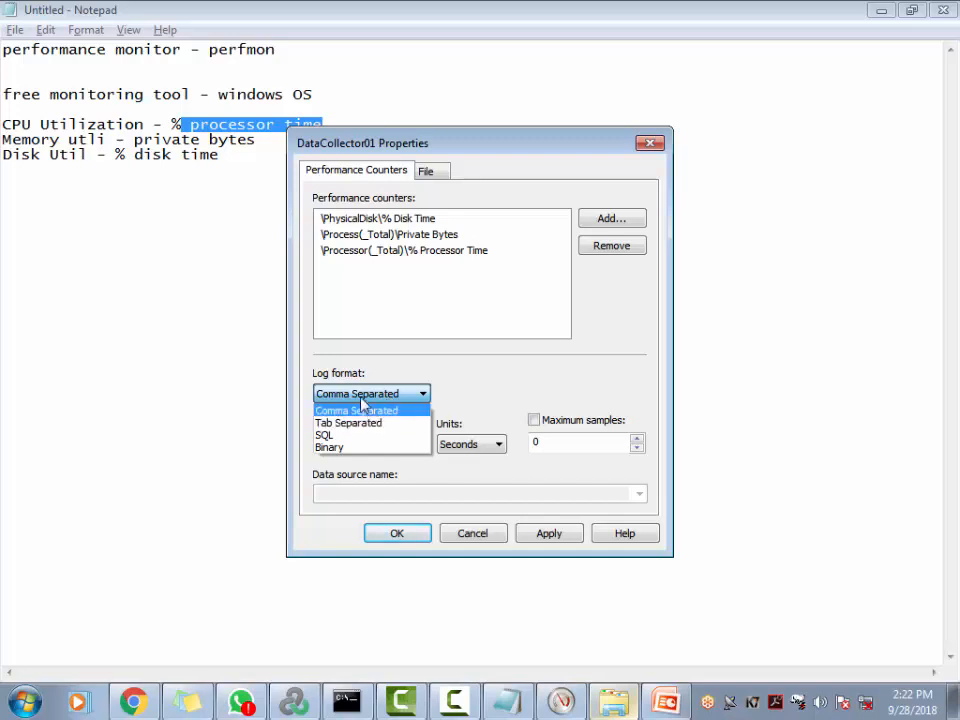
# Switch the log format back to Binary and check the .blg example file name
pyautogui.click(360, 448)
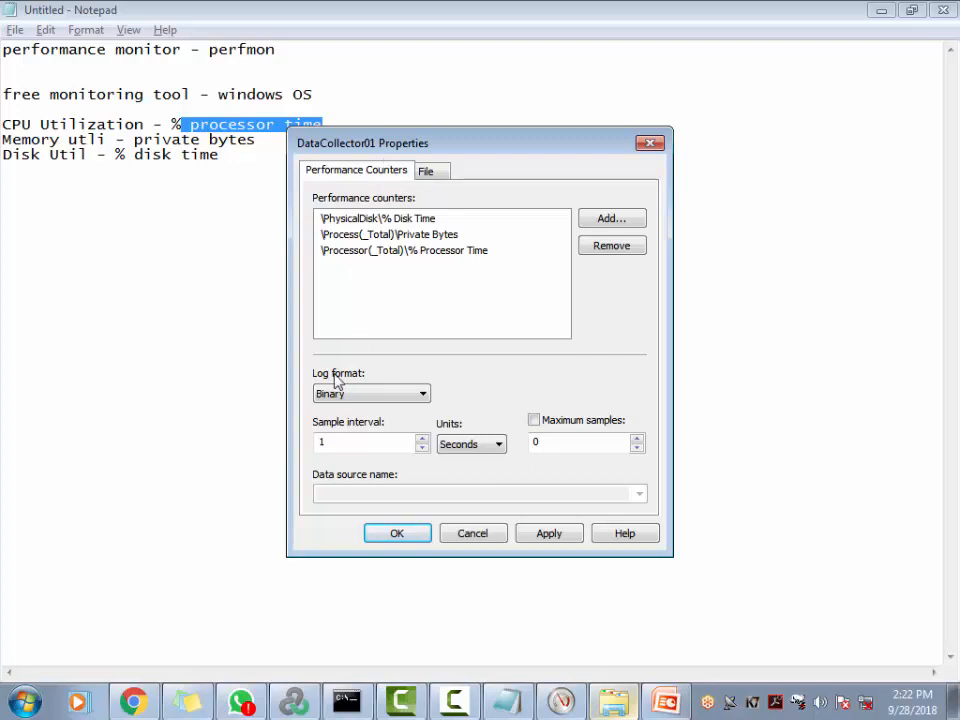
pyautogui.click(426, 172)
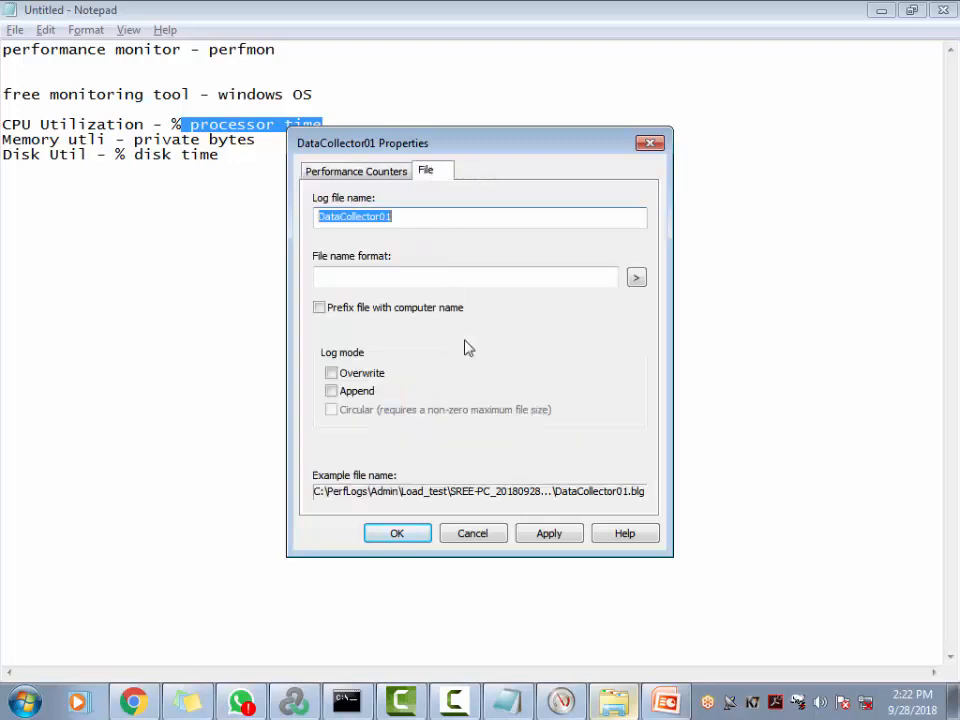
pyautogui.click(340, 174)
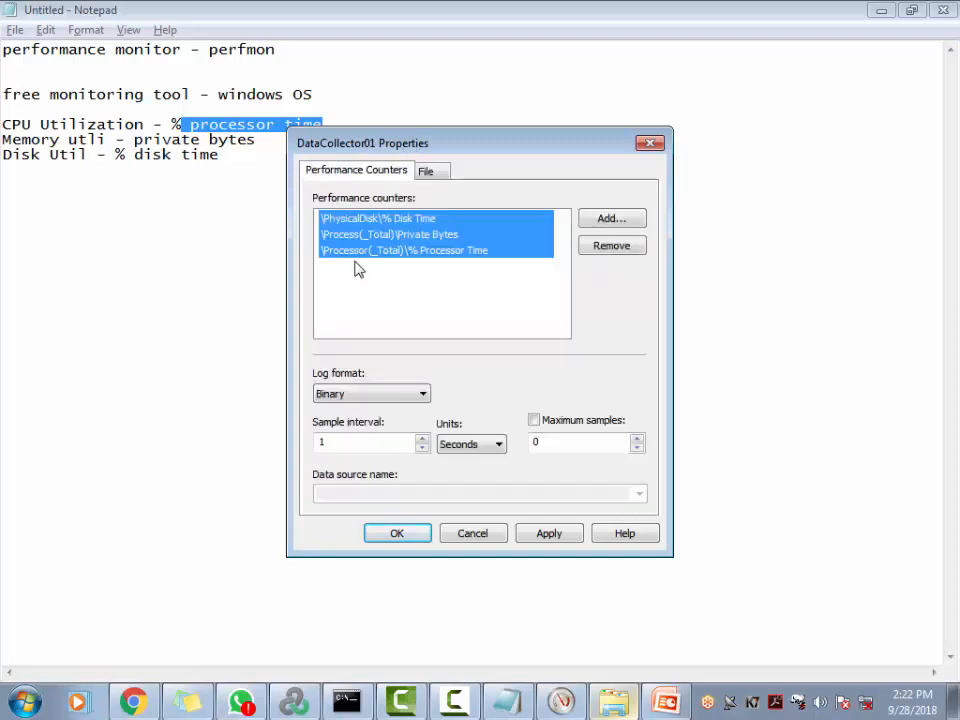
pyautogui.click(436, 174)
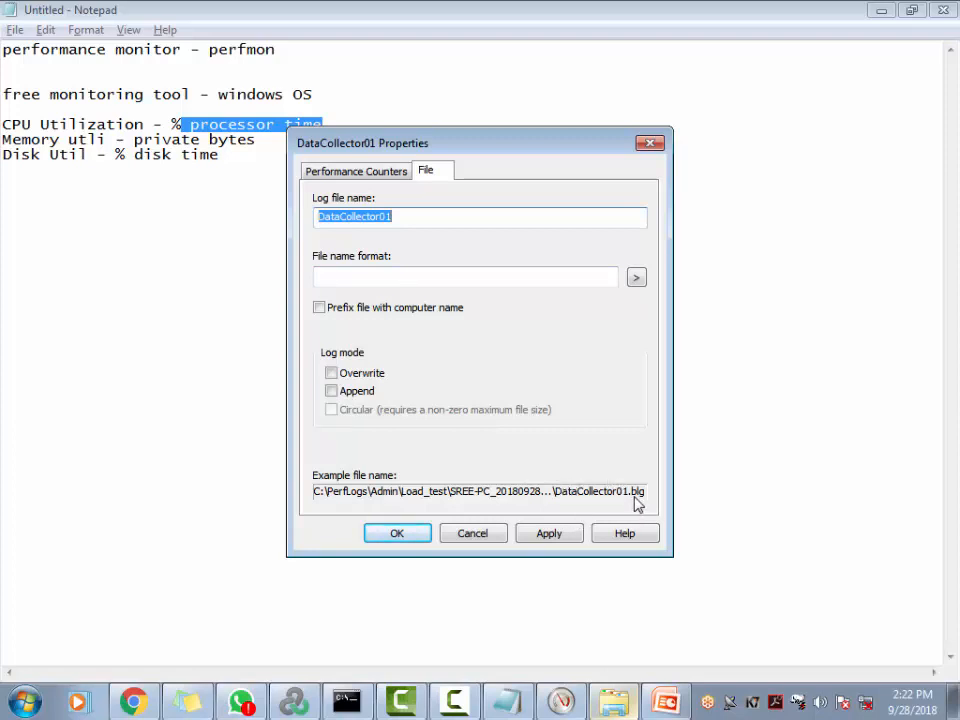
pyautogui.click(392, 533)
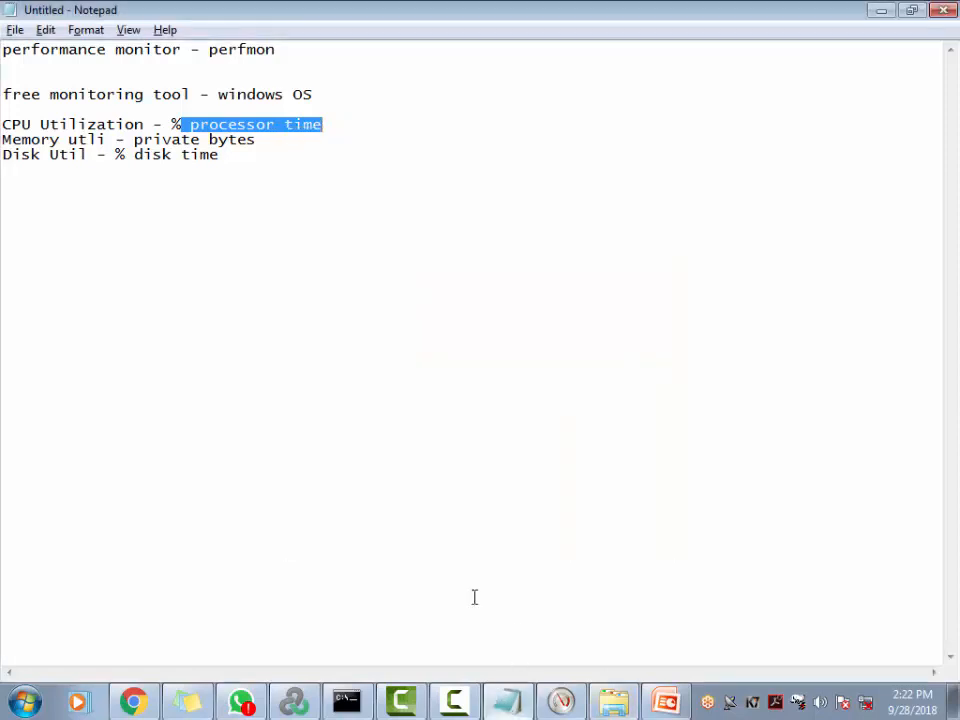
# Add a '.blg' line at the end of the Notepad counter notes
pyautogui.click(246, 160)
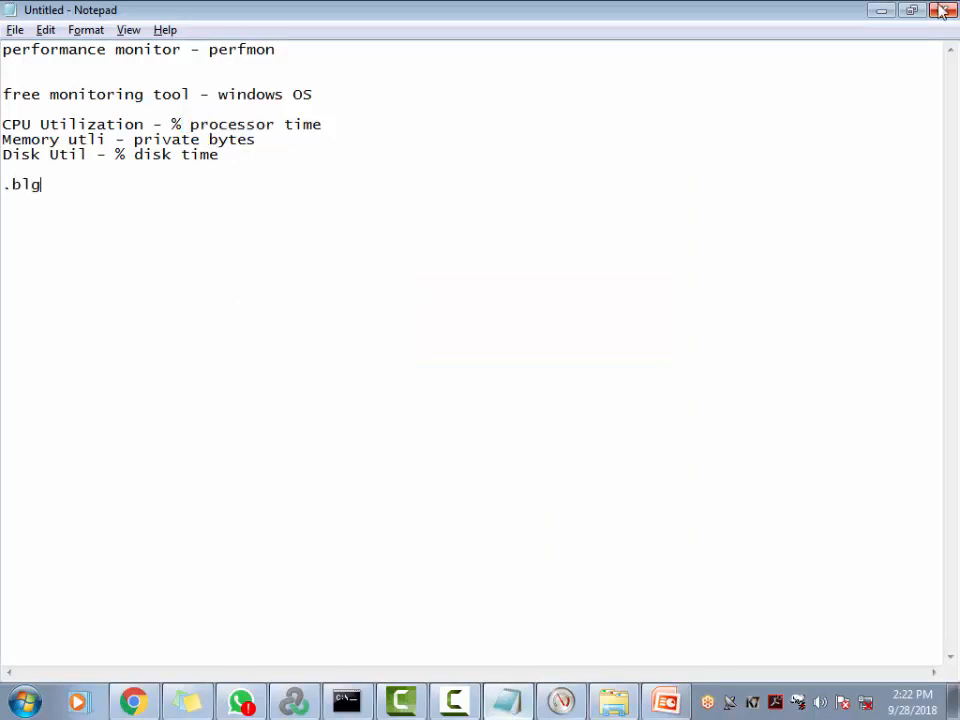
pyautogui.hotkey('alt', 'Tab')
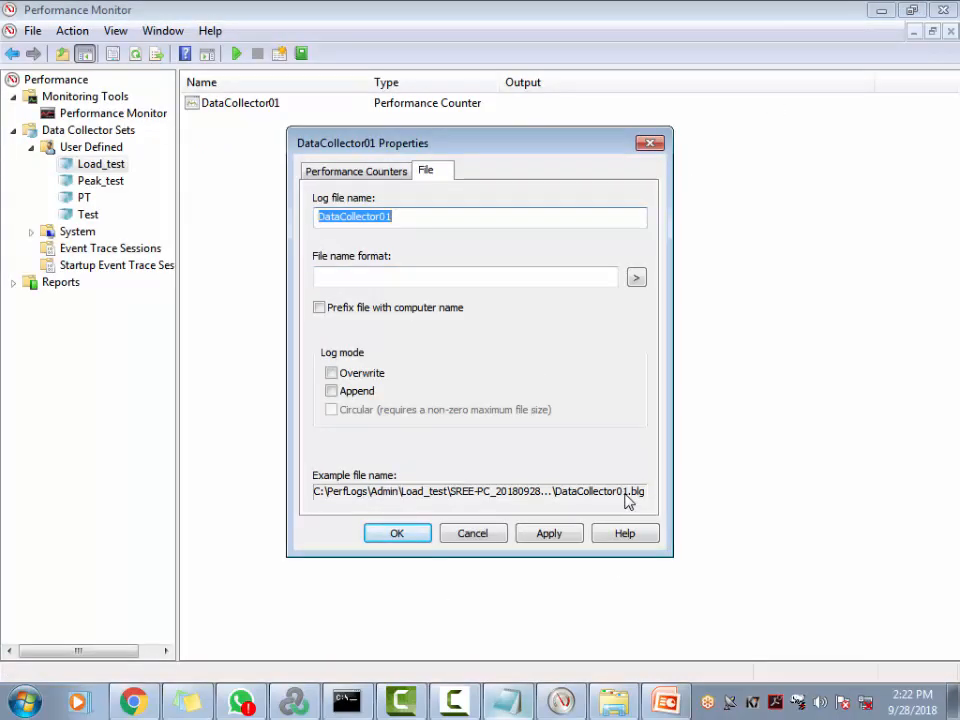
# Compare the example log file names for the Binary and Comma Separated formats, finishing on Comma Separated
pyautogui.click(360, 172)
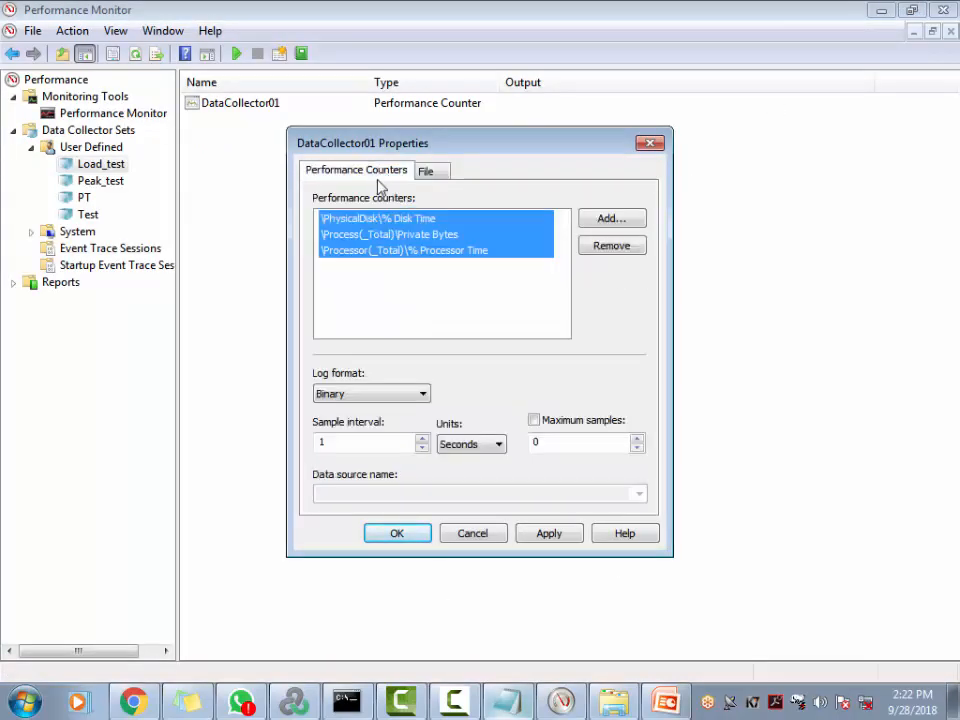
pyautogui.click(398, 399)
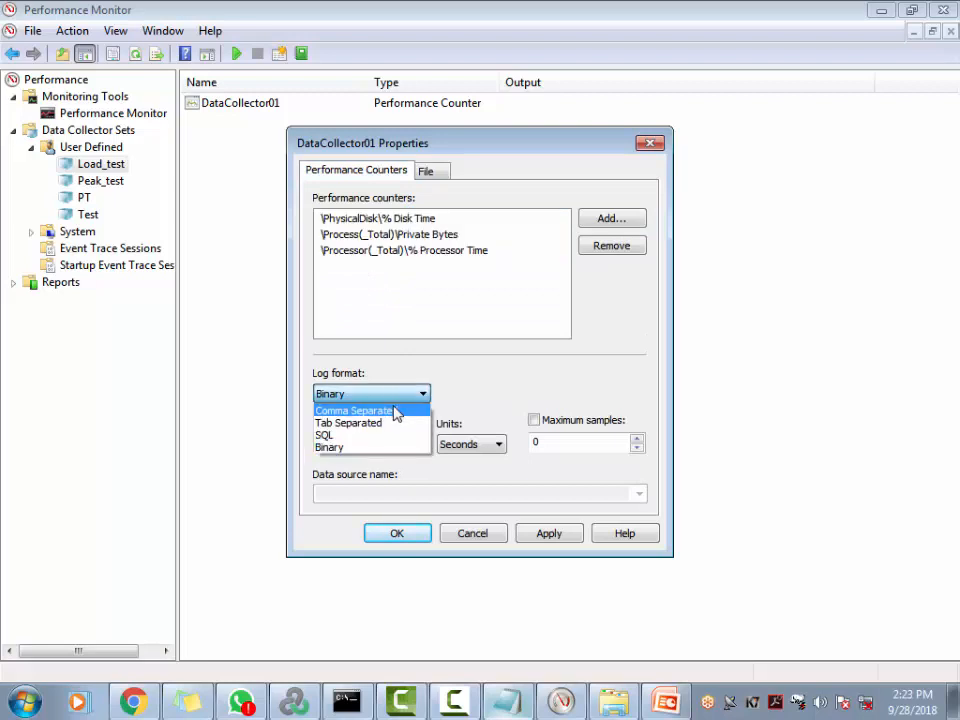
pyautogui.click(396, 409)
pyautogui.click(430, 171)
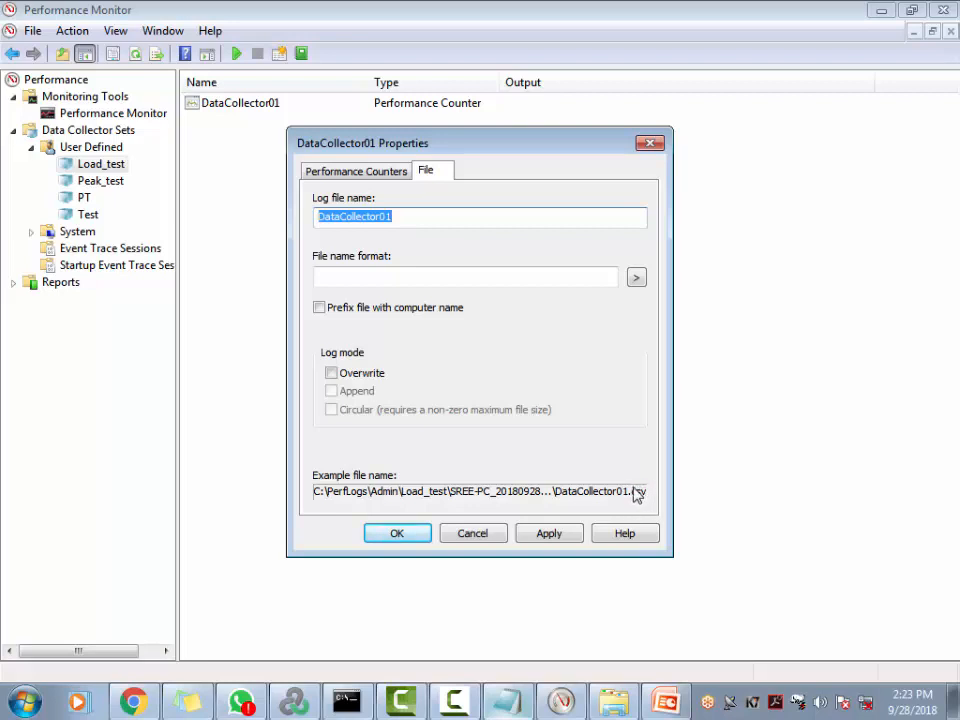
pyautogui.click(352, 172)
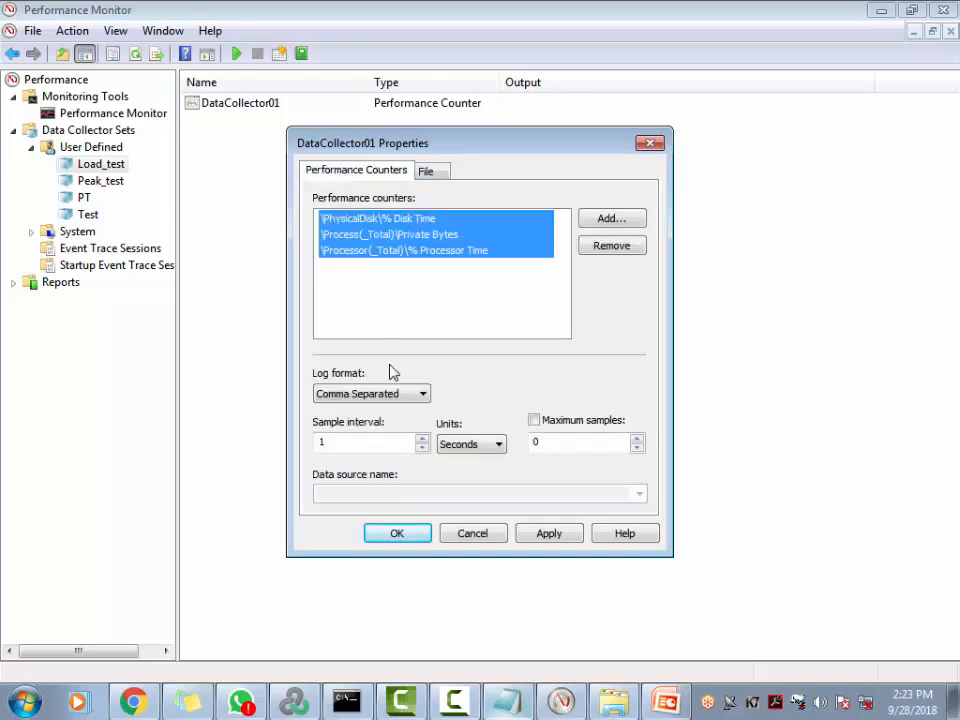
pyautogui.click(388, 398)
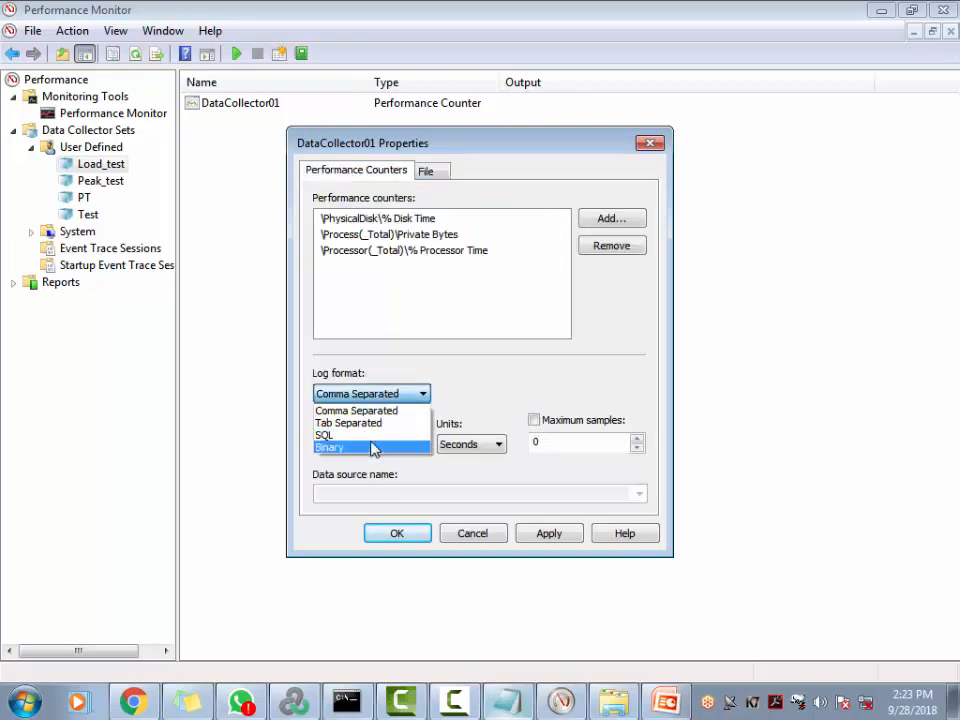
pyautogui.click(368, 447)
pyautogui.click(421, 174)
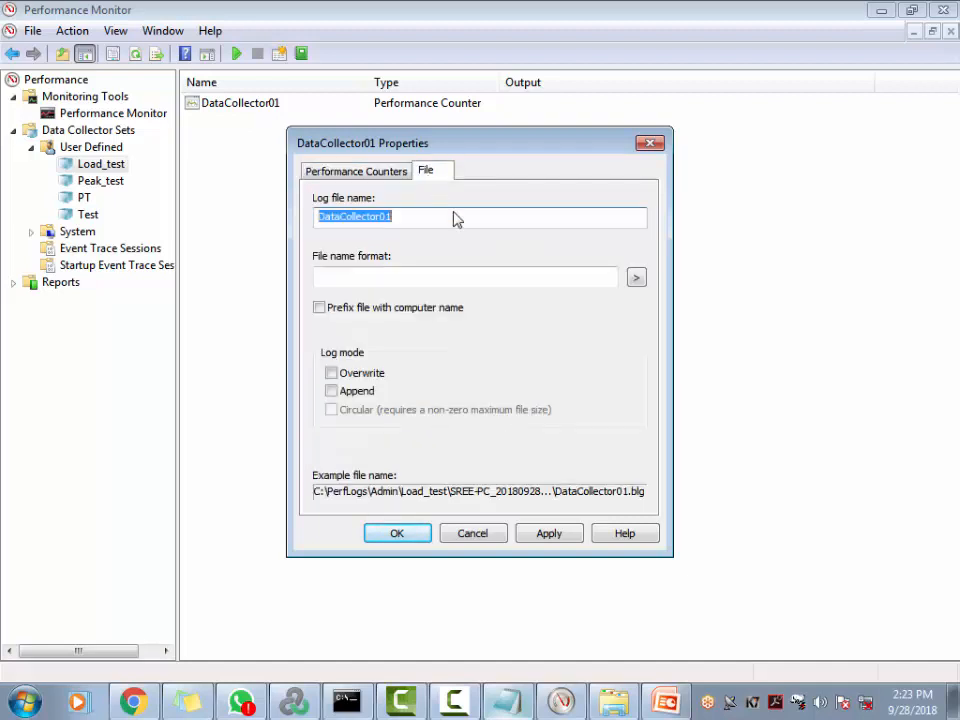
pyautogui.click(340, 172)
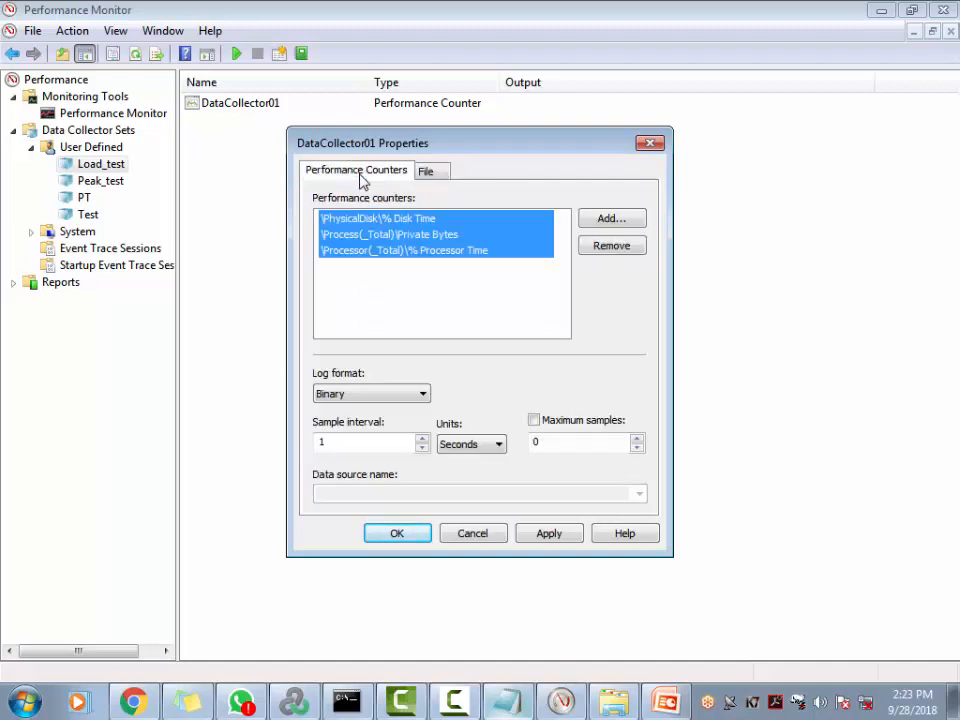
pyautogui.click(345, 394)
pyautogui.click(350, 410)
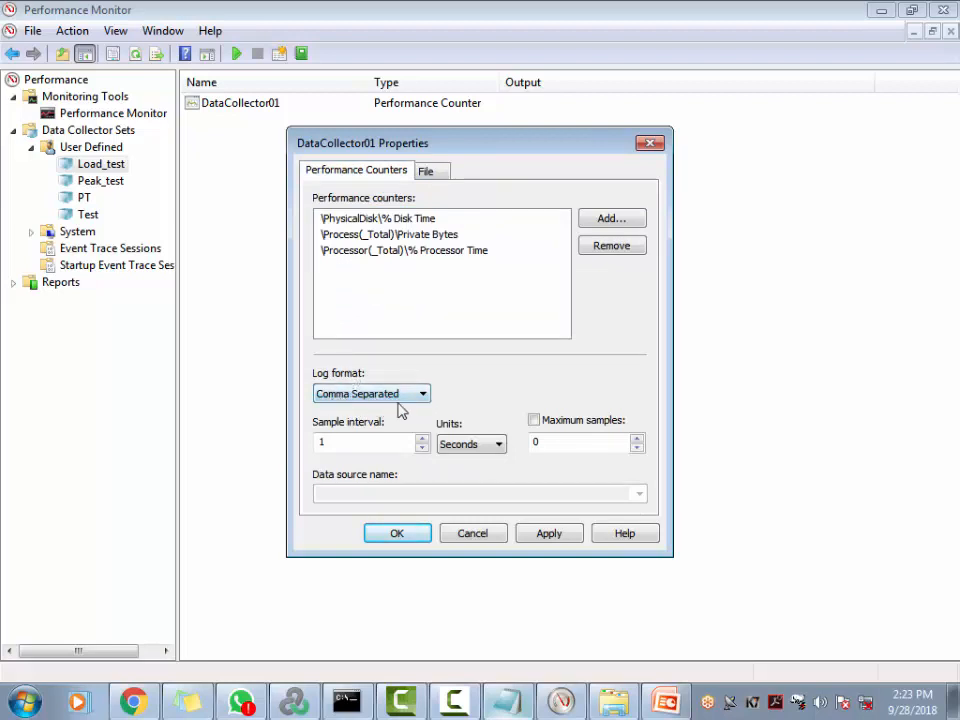
# Replace the default log file name with Peak_Load_Test_09_28, leaving the date/time format blank
pyautogui.click(437, 174)
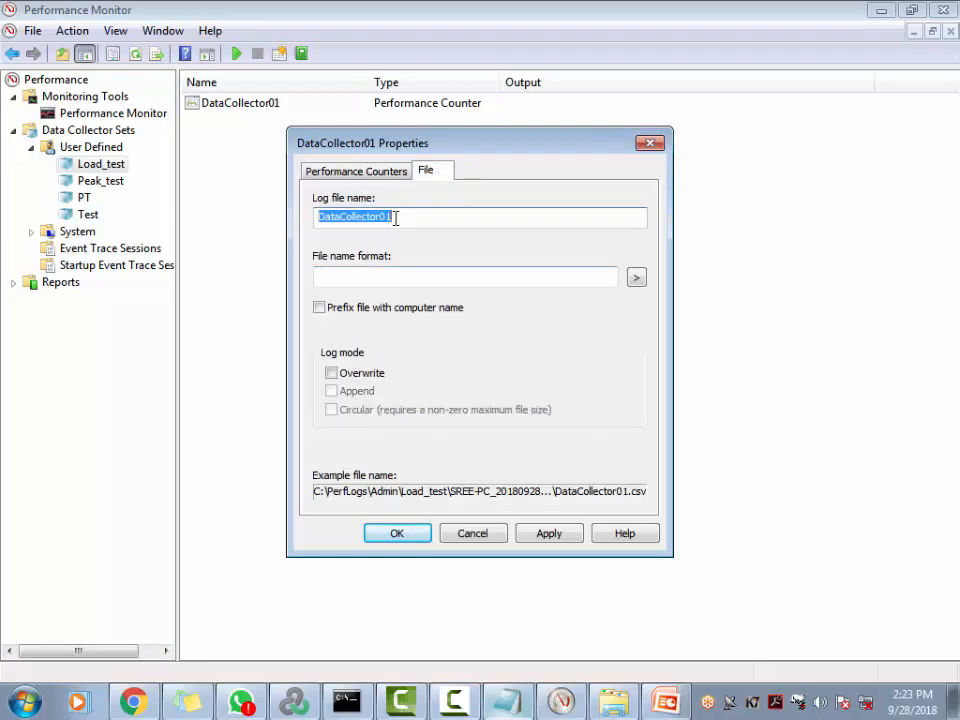
pyautogui.moveTo(427, 220); pyautogui.dragTo(217, 225)
pyautogui.write('Peak')
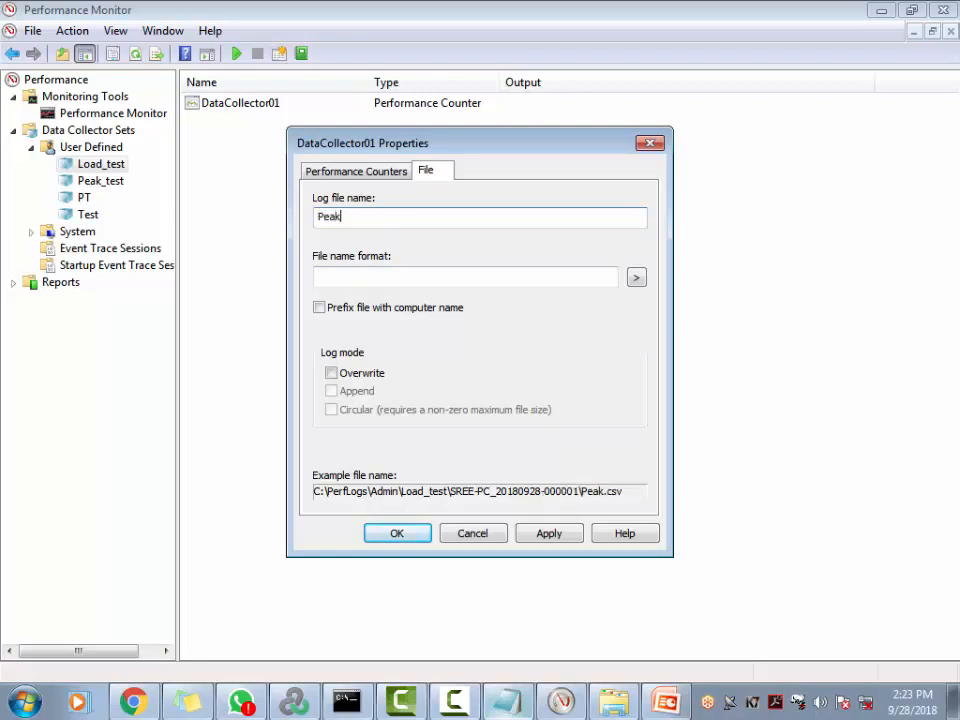
pyautogui.write('_Load_Test')
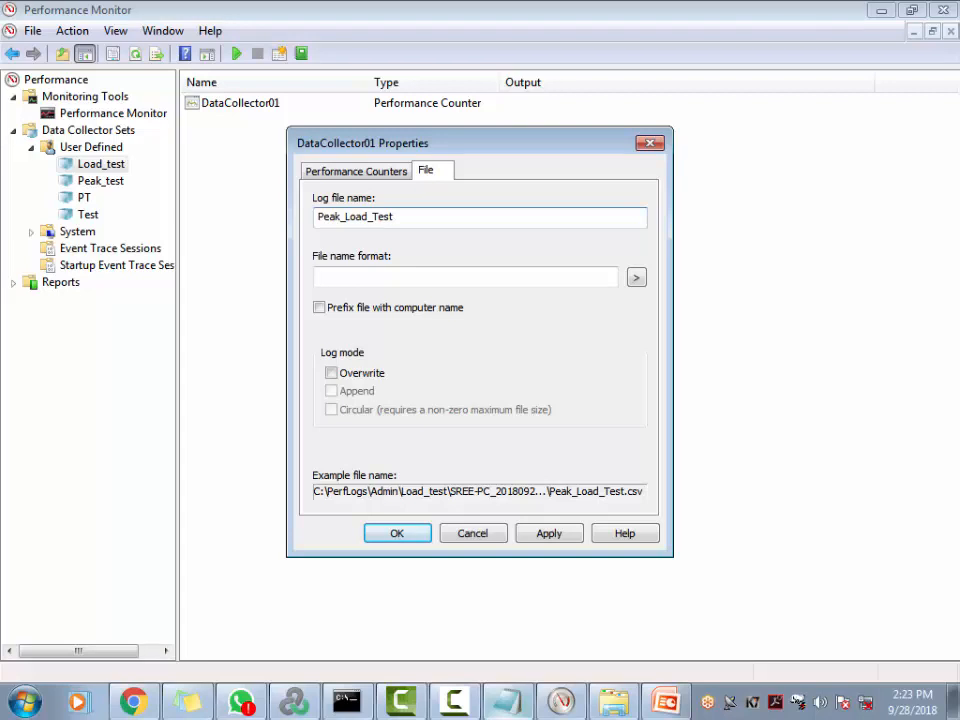
pyautogui.write('_')
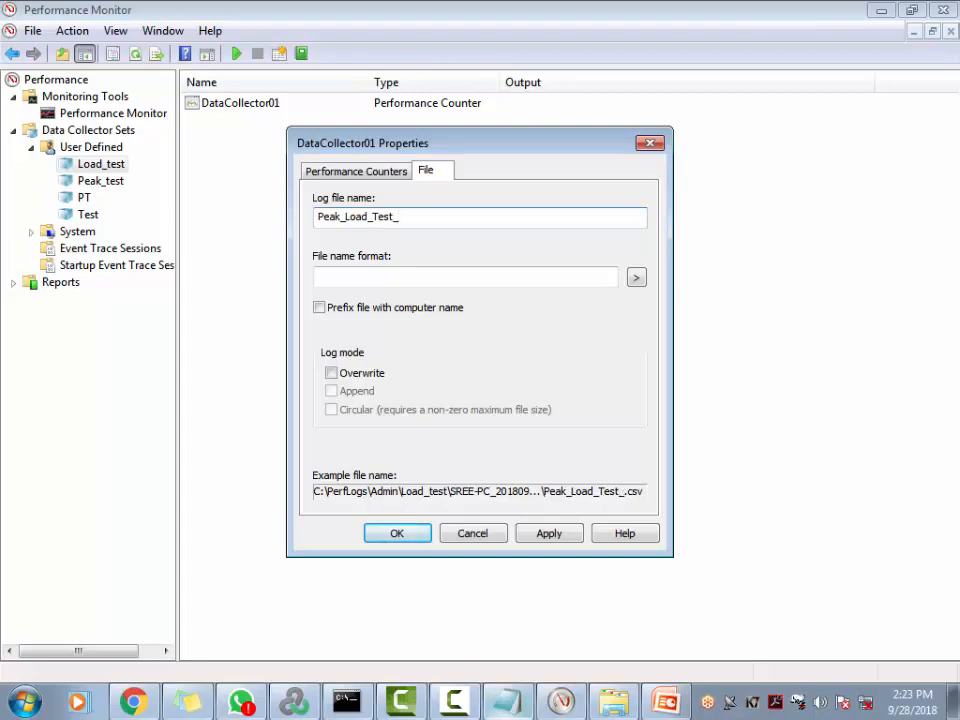
pyautogui.write('09_28')
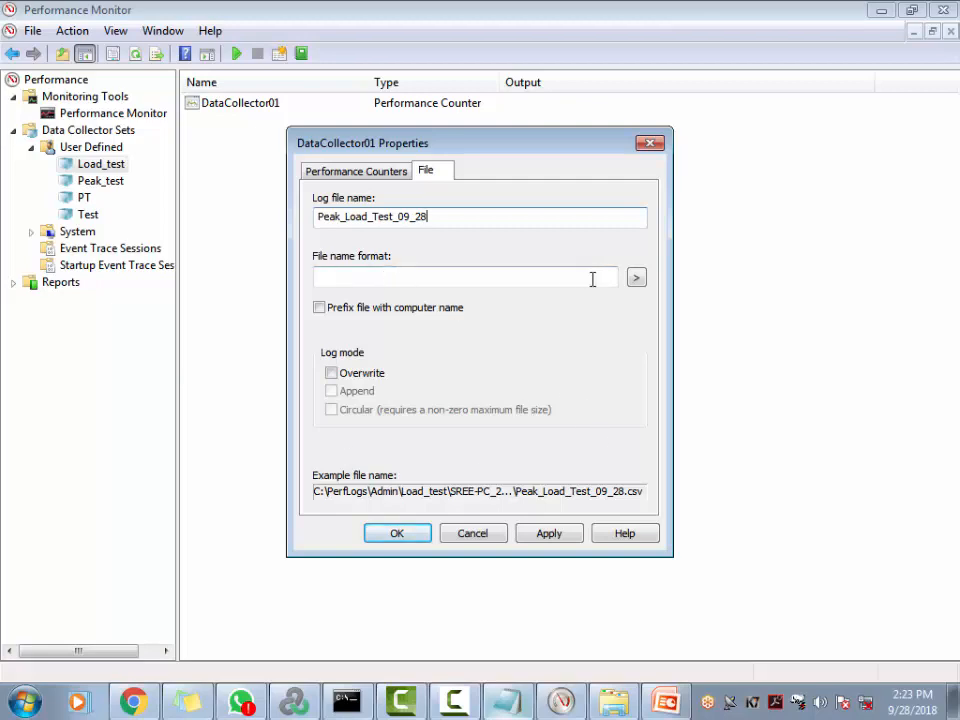
pyautogui.click(636, 279)
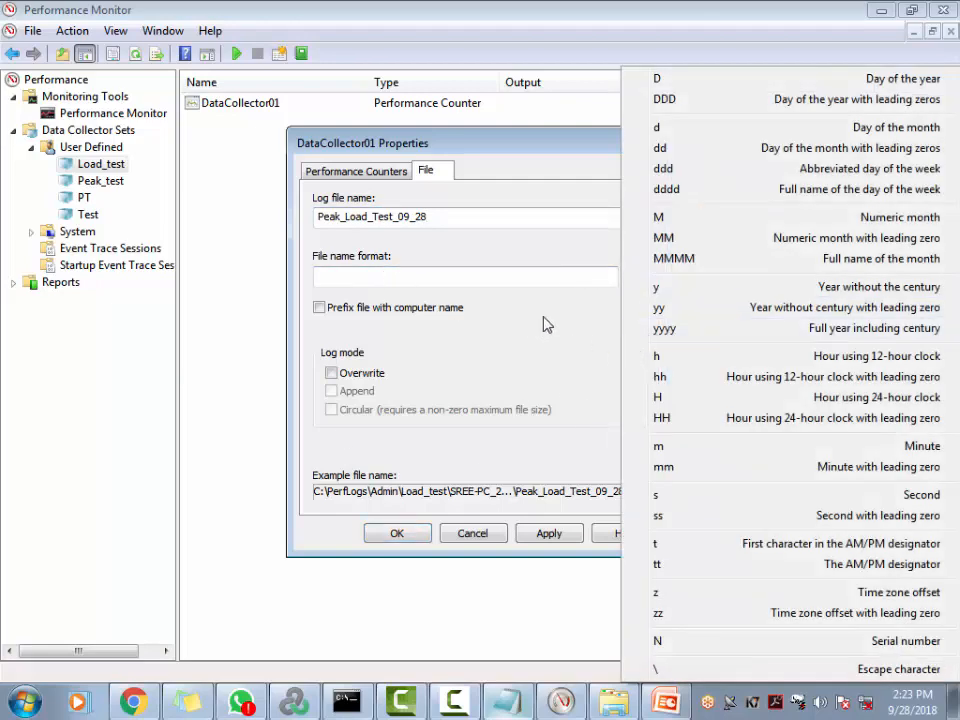
pyautogui.click(488, 277)
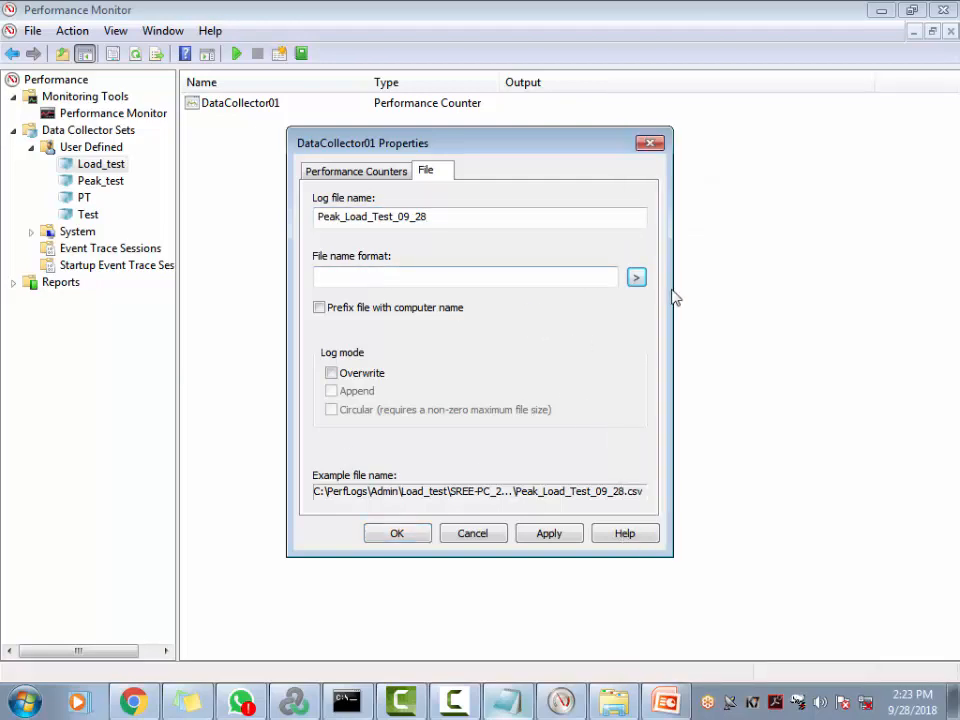
pyautogui.click(637, 278)
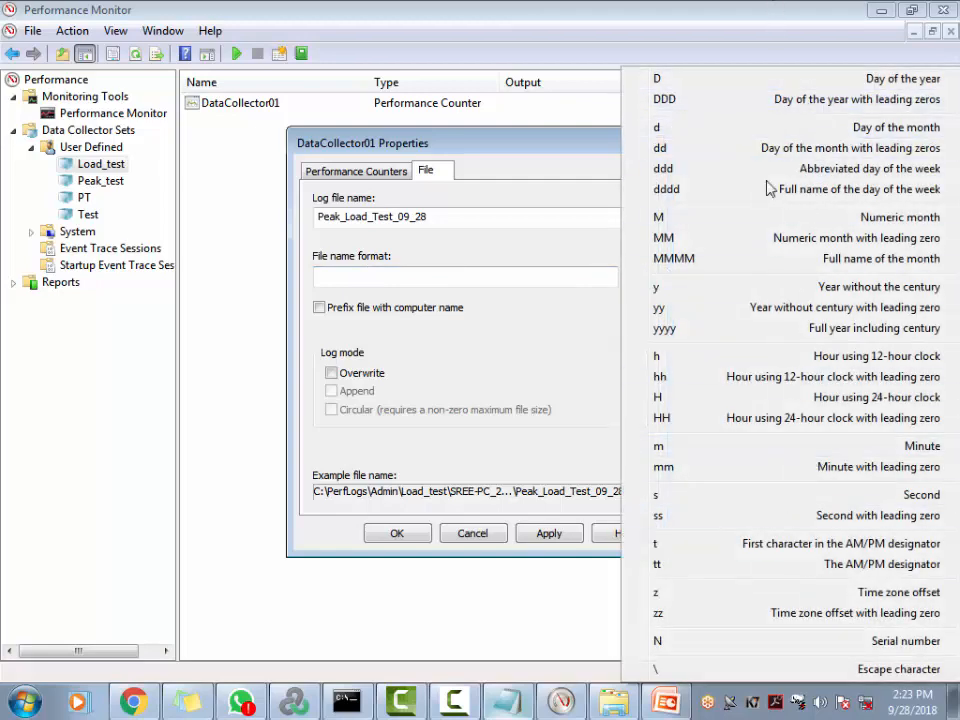
pyautogui.click(541, 323)
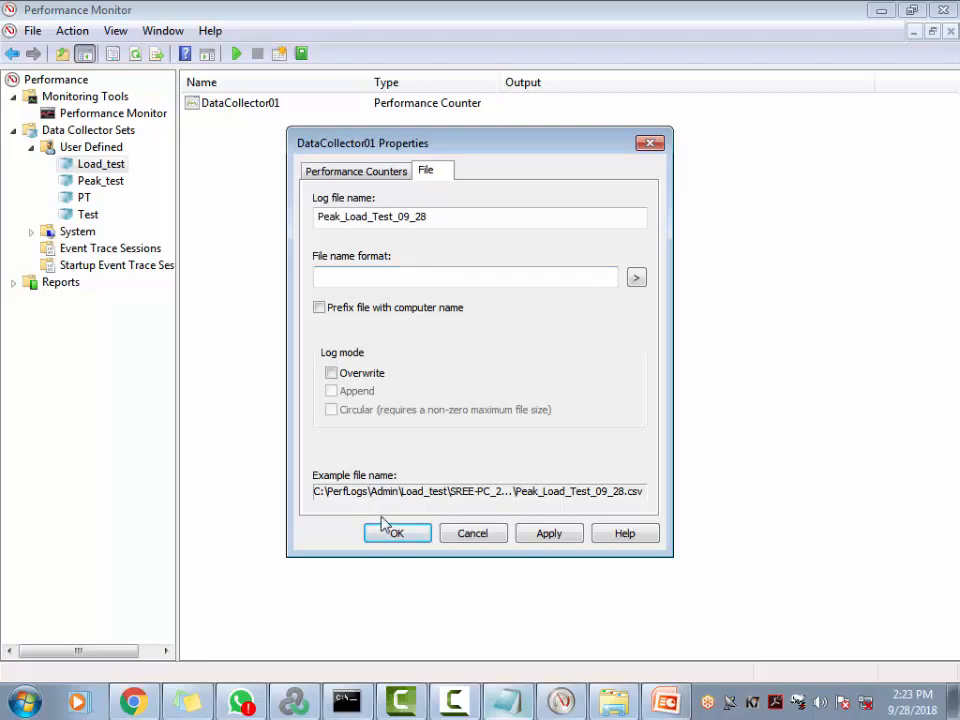
# Apply and confirm DataCollector01's properties, then select the Load_test collector set
pyautogui.click(383, 177)
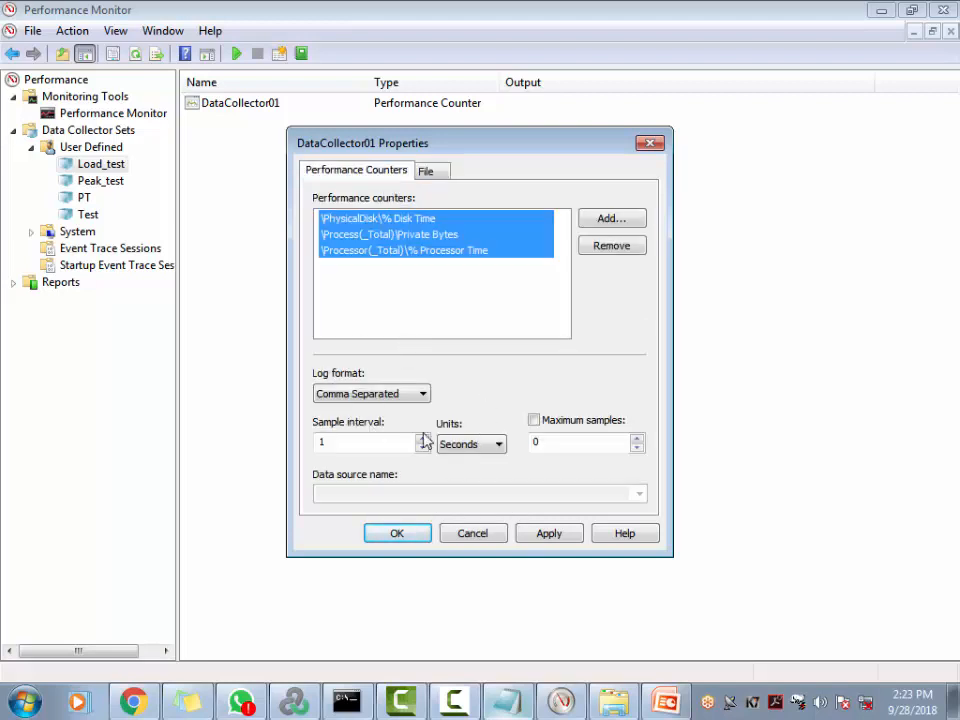
pyautogui.click(560, 540)
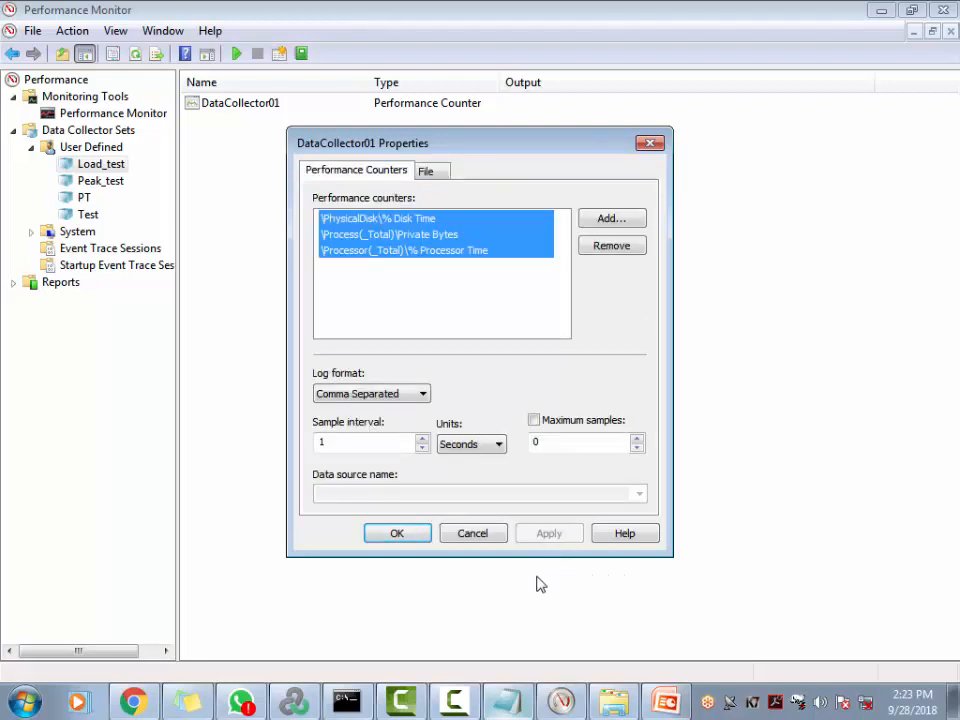
pyautogui.click(397, 533)
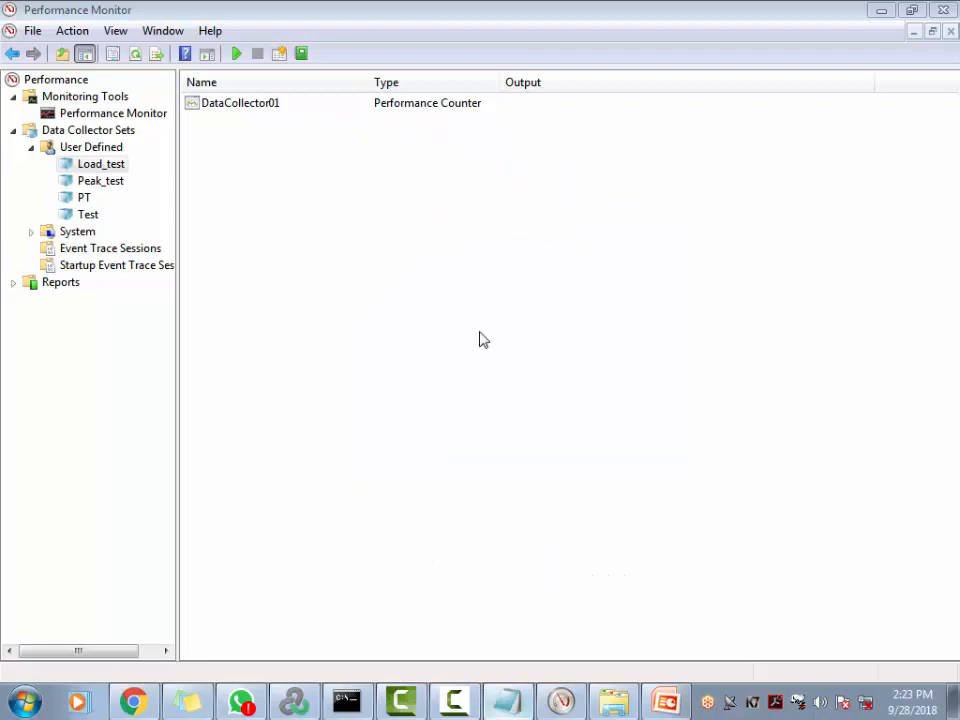
pyautogui.click(116, 165)
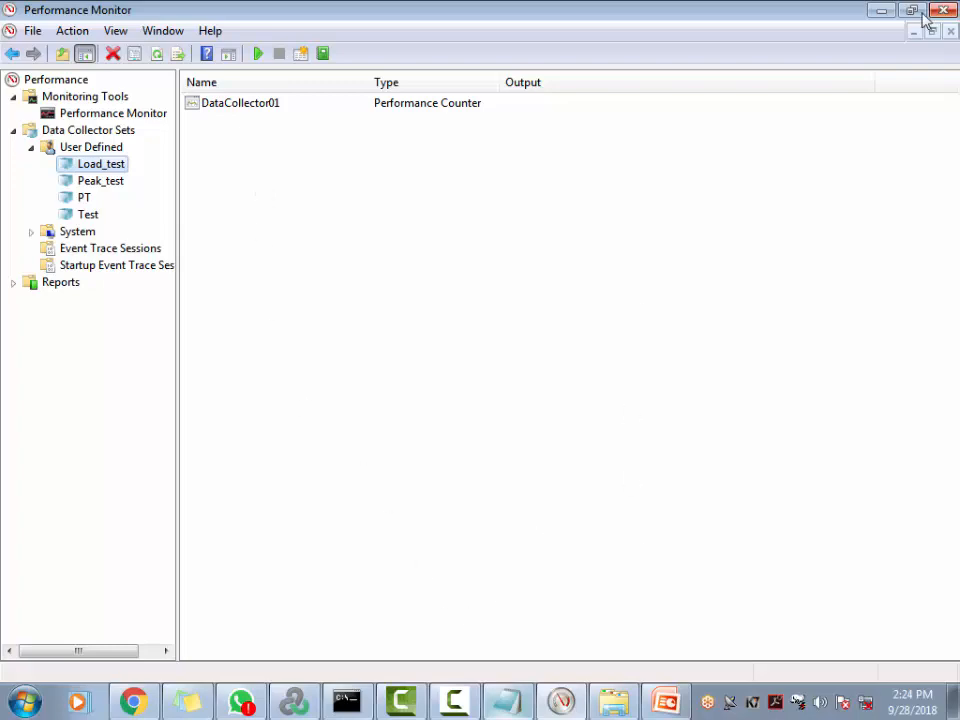
# Give the book_flight, cancel_flight and registeruser groups 5 Vusers each, then show the Run view
pyautogui.click(281, 707)
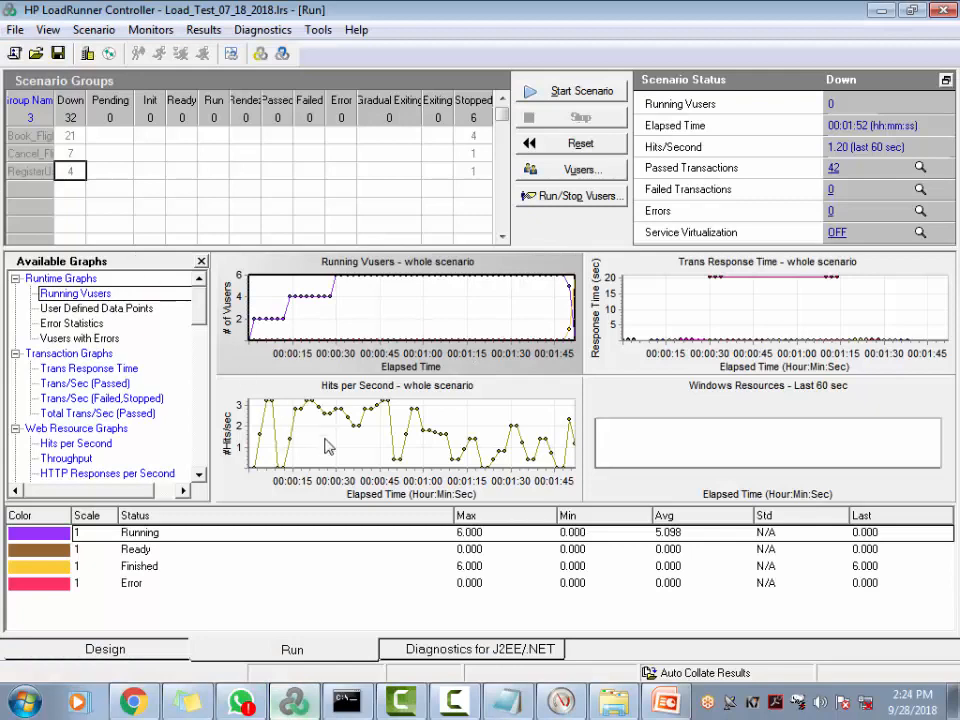
pyautogui.click(108, 649)
pyautogui.click(469, 148)
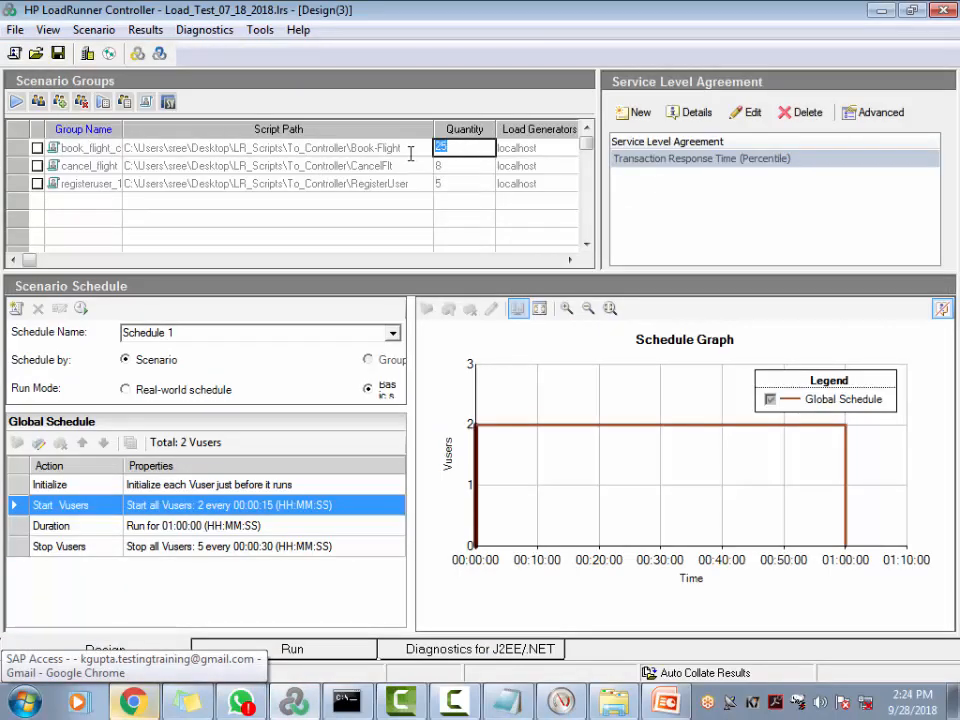
pyautogui.write('5')
pyautogui.click(463, 166)
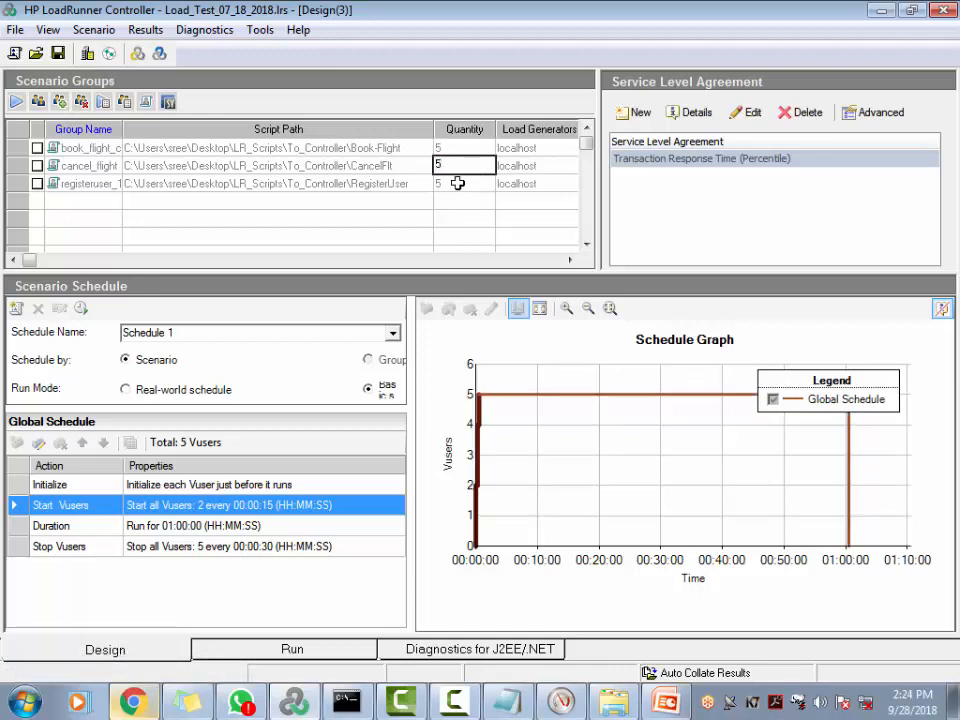
pyautogui.click(458, 184)
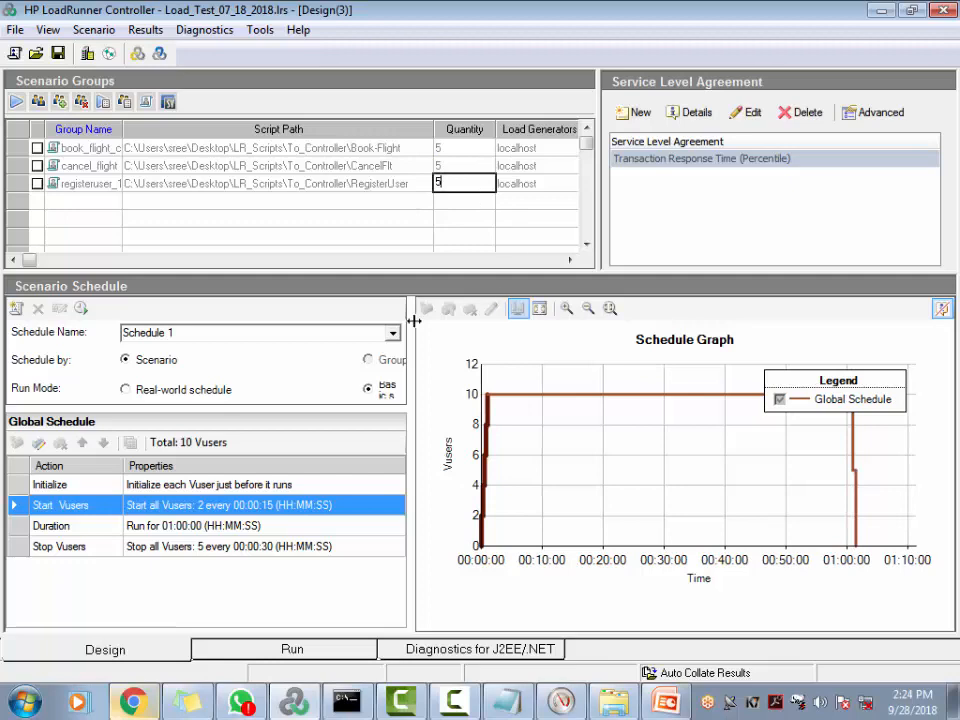
pyautogui.click(288, 650)
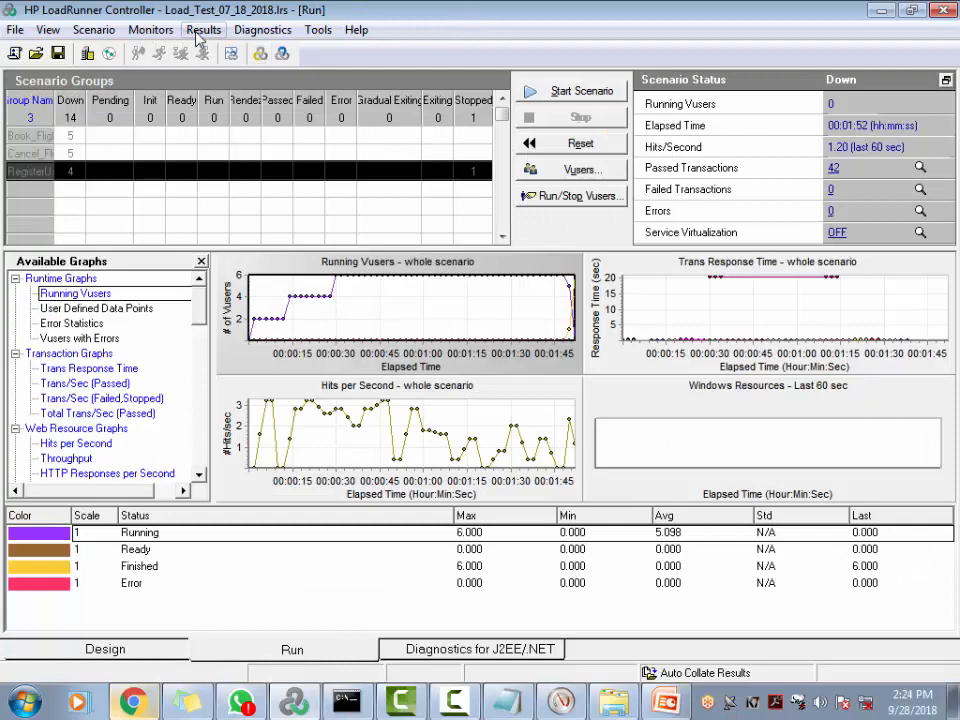
# Start the scenario, overwriting existing results, and inspect a Book_Flight Vuser's details
pyautogui.click(576, 94)
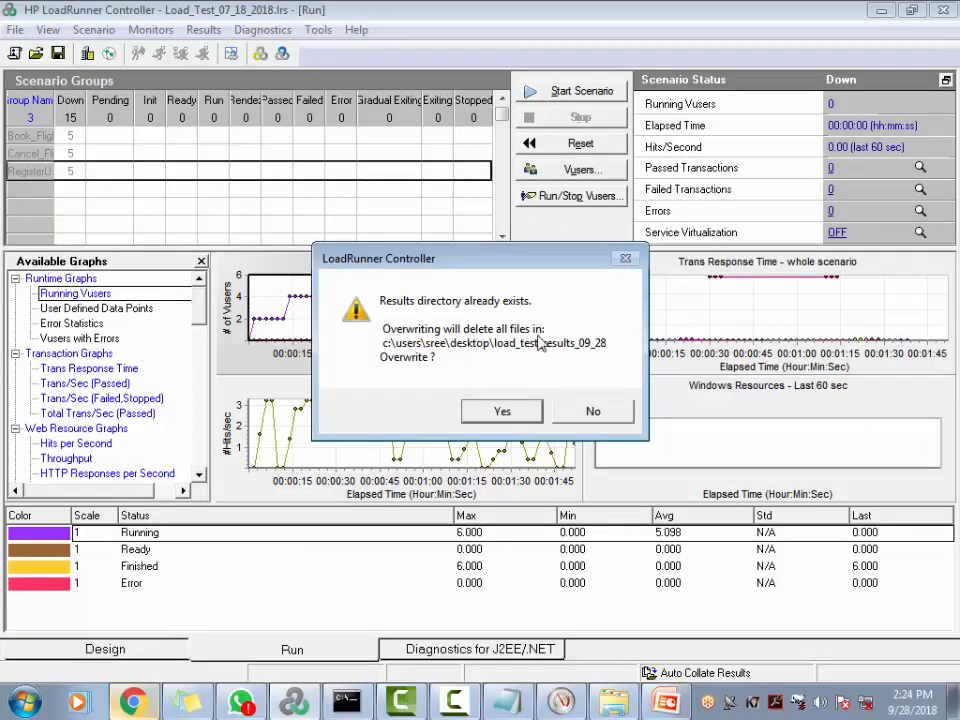
pyautogui.click(505, 414)
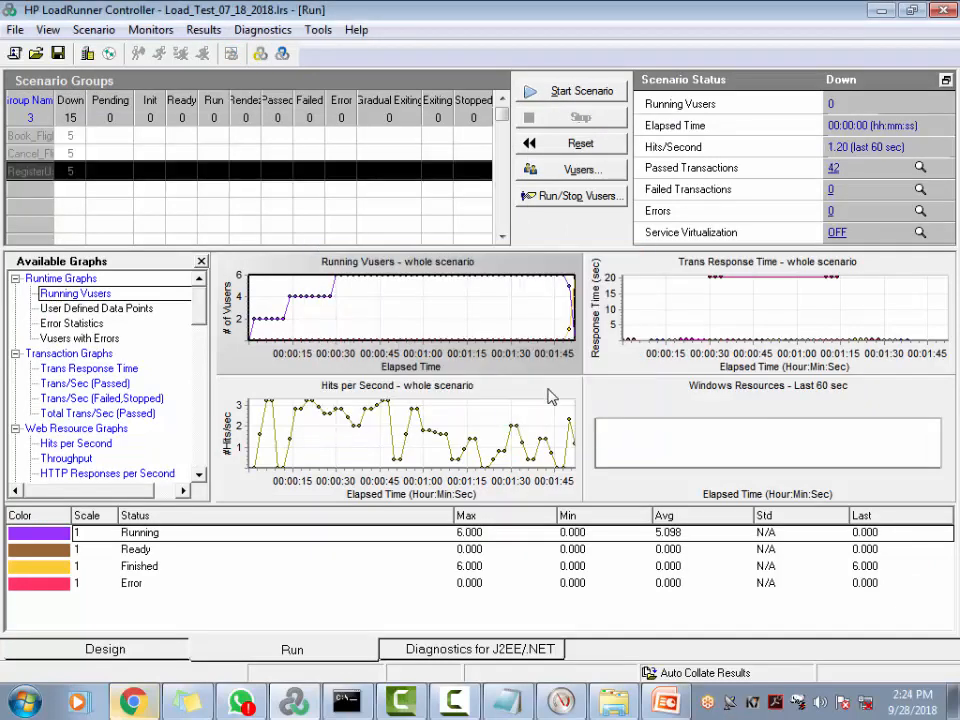
pyautogui.click(75, 135)
pyautogui.doubleClick(75, 135)
pyautogui.doubleClick(146, 247)
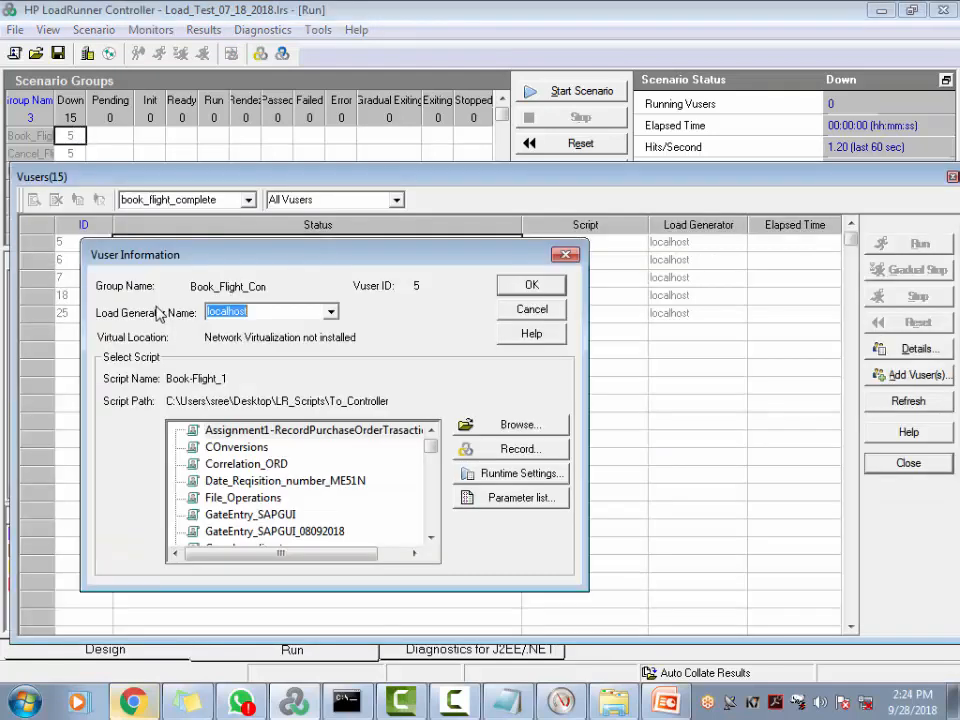
pyautogui.click(565, 256)
# Select all five Book_Flight Vusers, close their list, and restart the scenario overwriting results
pyautogui.moveTo(189, 244); pyautogui.dragTo(436, 324)
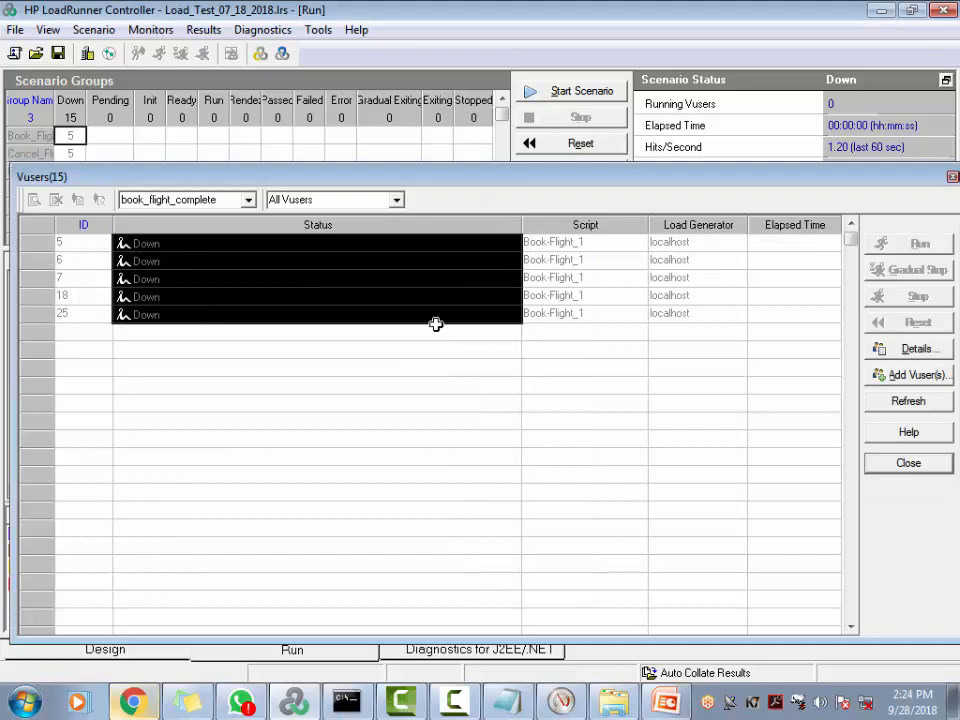
pyautogui.click(952, 178)
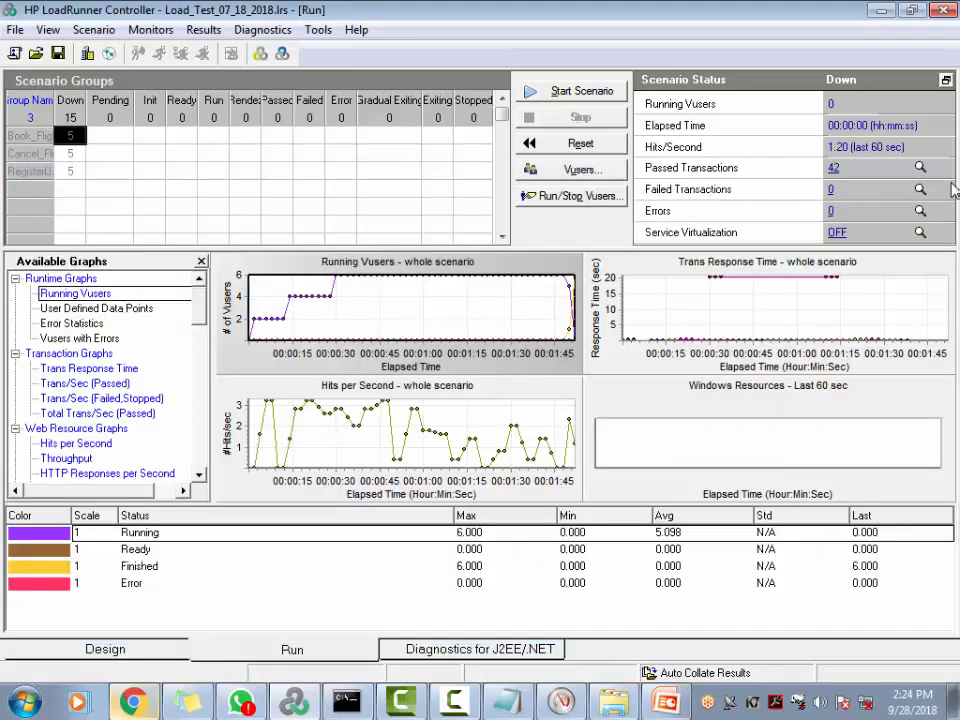
pyautogui.click(560, 91)
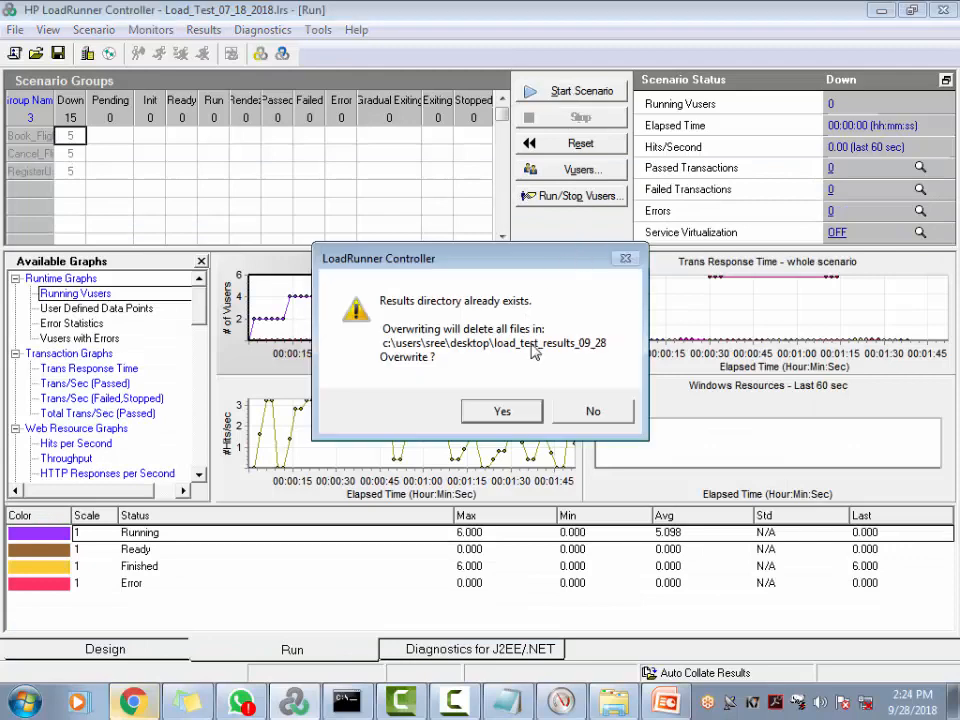
pyautogui.click(505, 409)
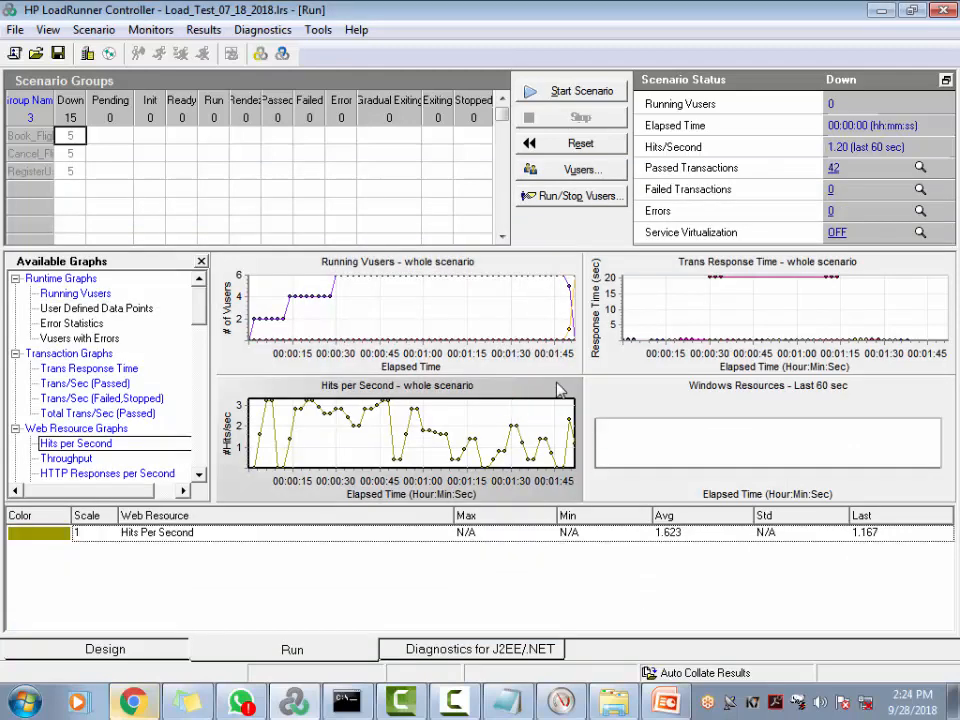
# Enable the Down Vusers across Book_Flight, cancel_flight and registeruser, then start the scenario overwriting results
pyautogui.moveTo(75, 137); pyautogui.dragTo(72, 171)
pyautogui.rightClick(80, 139)
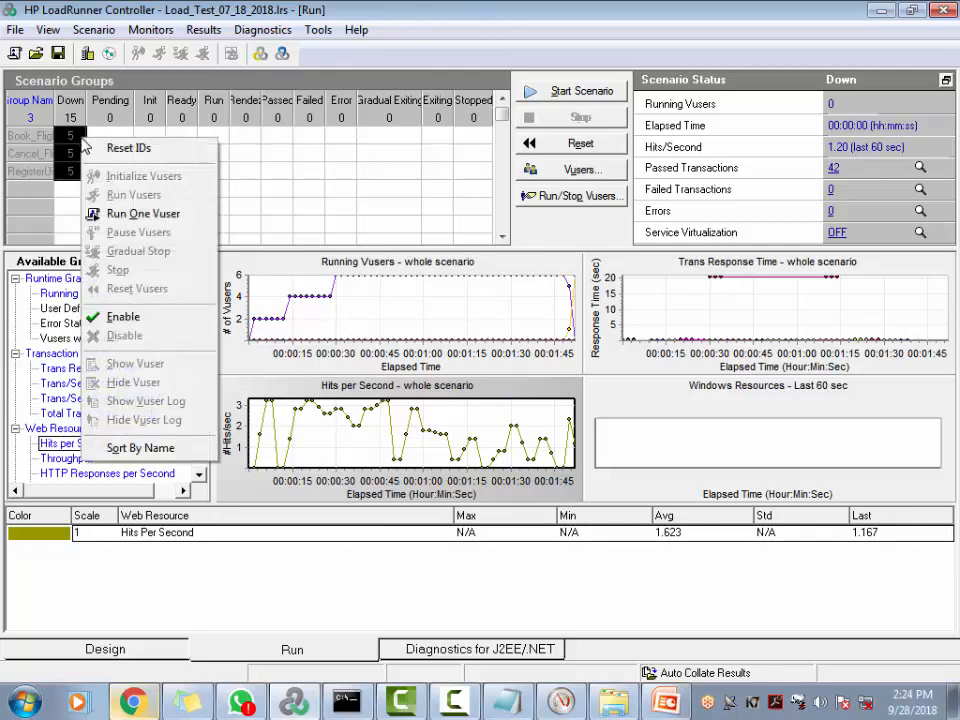
pyautogui.click(124, 316)
pyautogui.click(584, 89)
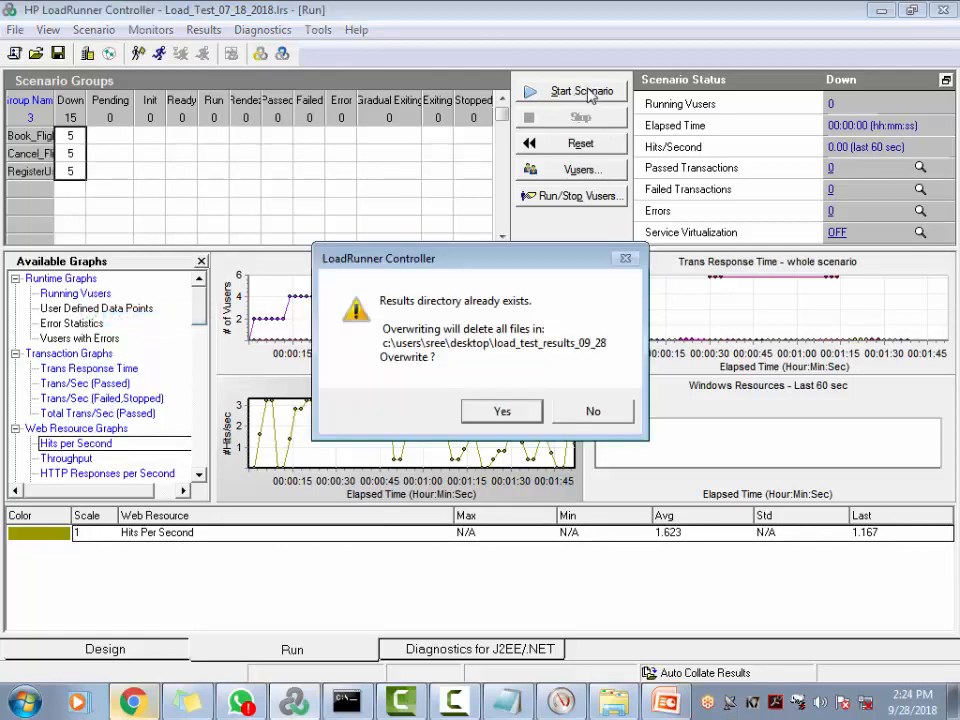
pyautogui.click(504, 407)
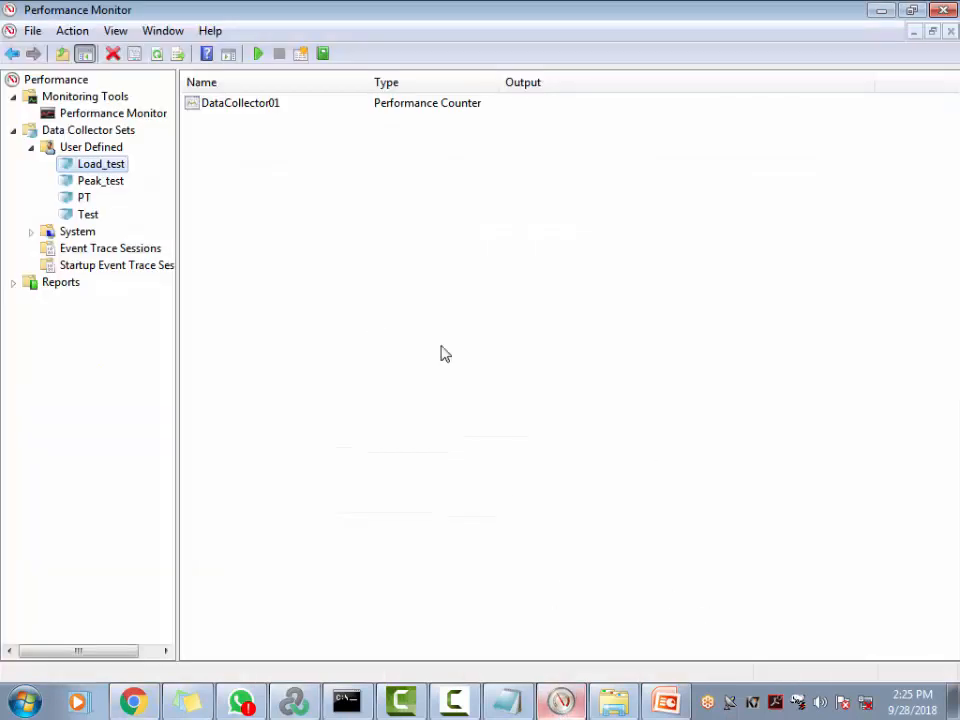
# Stop the running LoadRunner scenario with confirmation, then switch back to Performance Monitor
pyautogui.click(561, 702)
pyautogui.hotkey('alt', 'Tab')
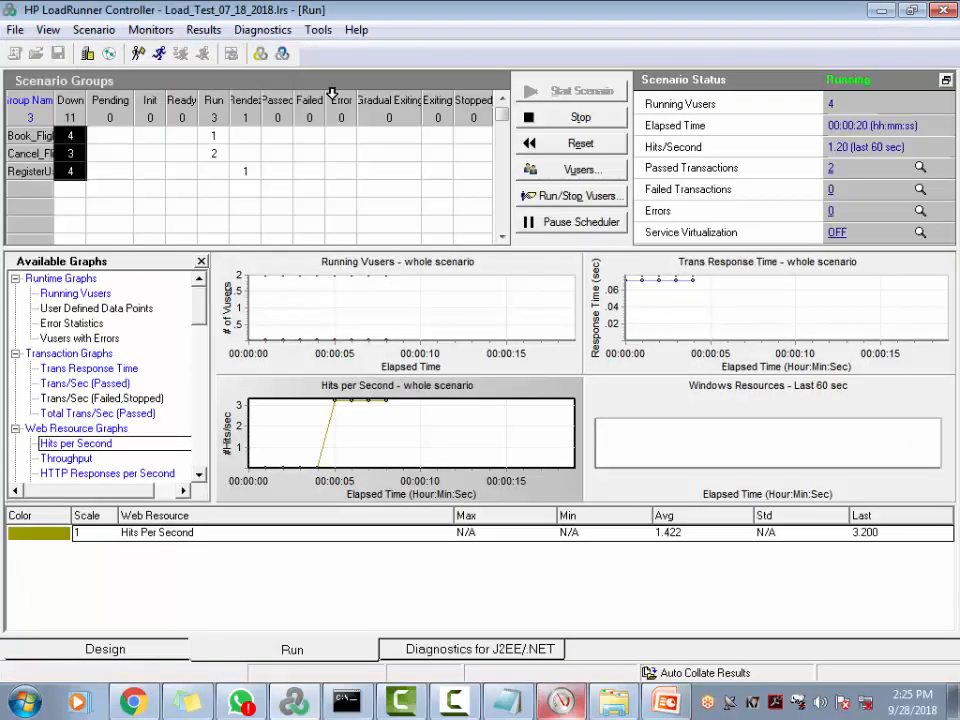
pyautogui.hotkey('alt', 'Tab')
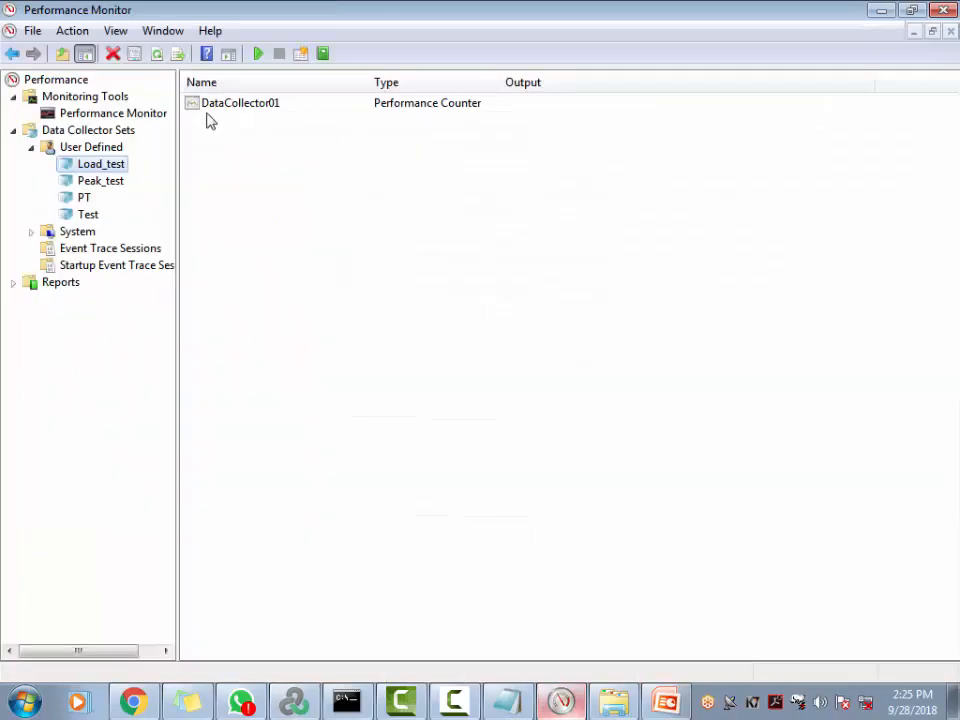
pyautogui.hotkey('alt', 'Tab')
pyautogui.click(580, 117)
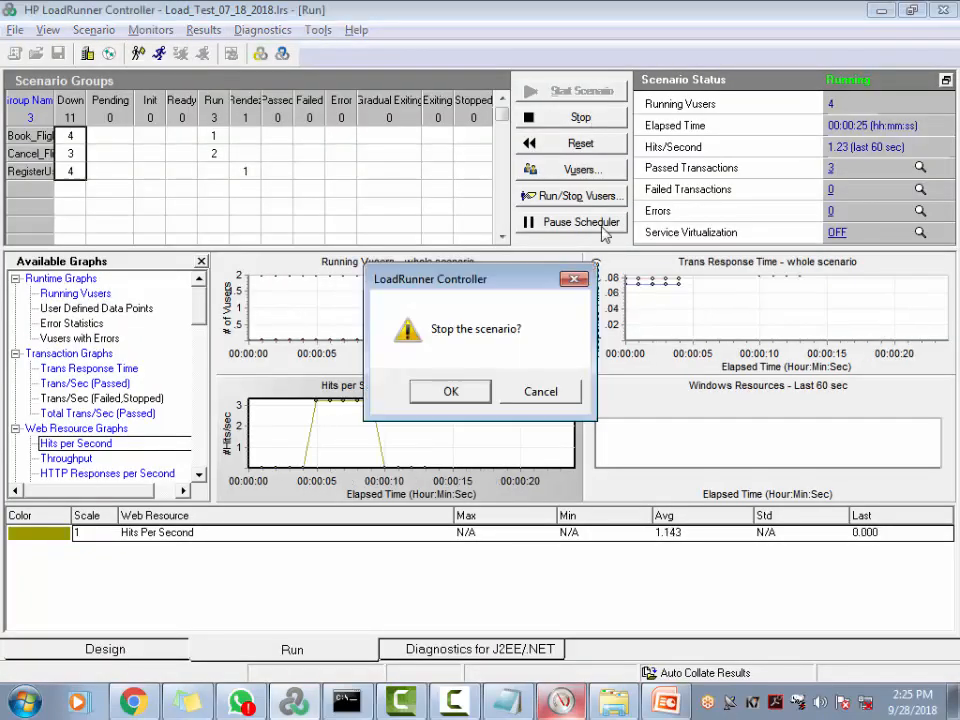
pyautogui.click(440, 394)
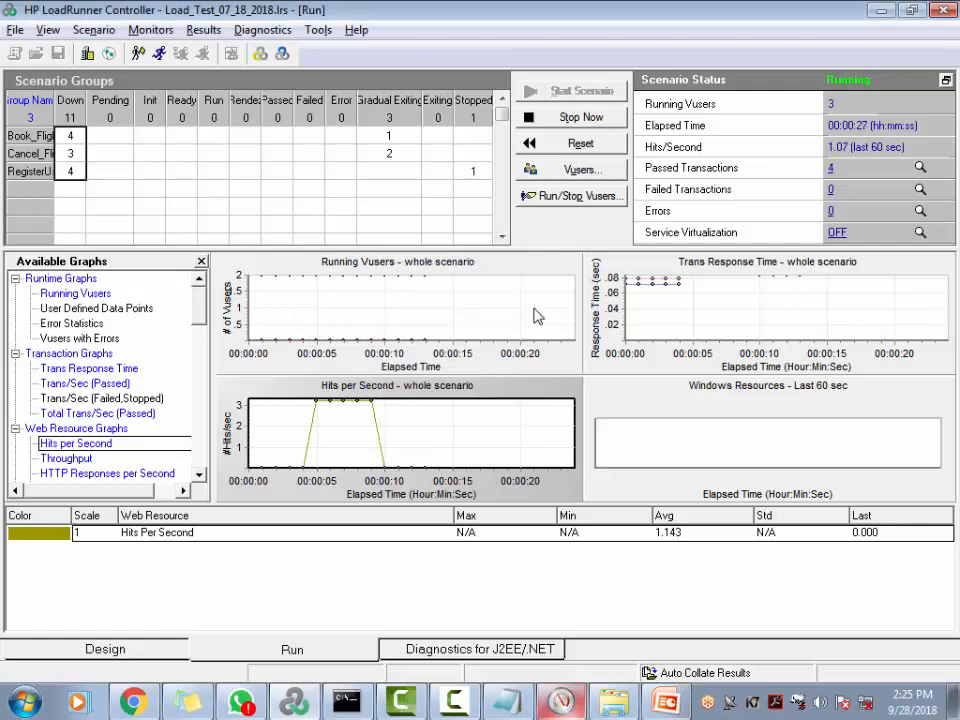
pyautogui.hotkey('alt', 'Tab')
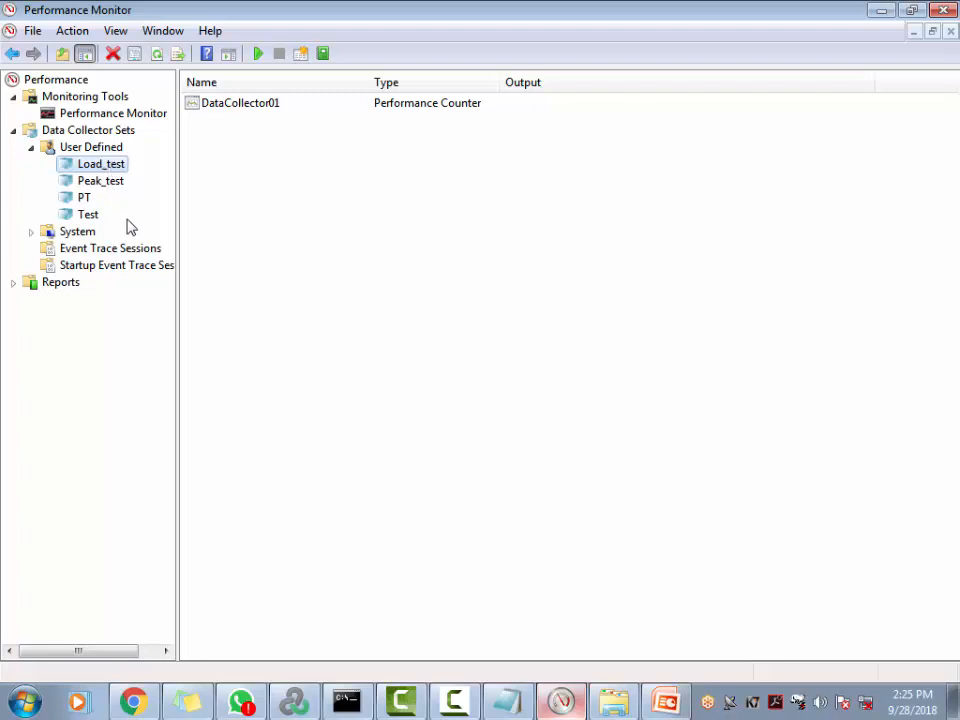
# Glance at DataCollector01's properties, select Load_test, and bring LoadRunner Controller's Run view forward
pyautogui.doubleClick(233, 104)
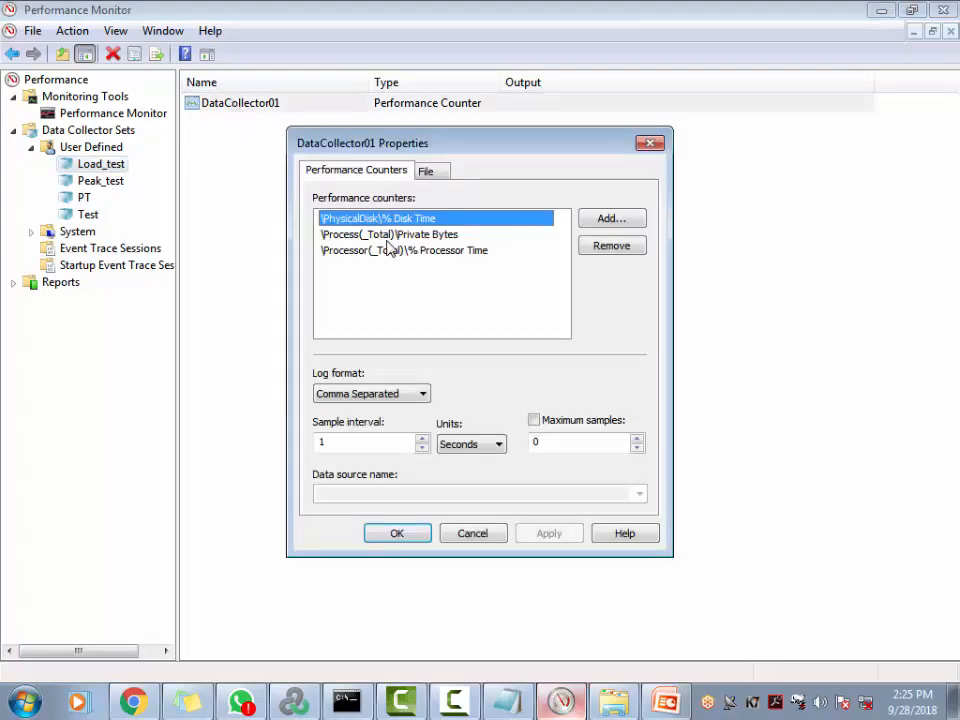
pyautogui.click(652, 144)
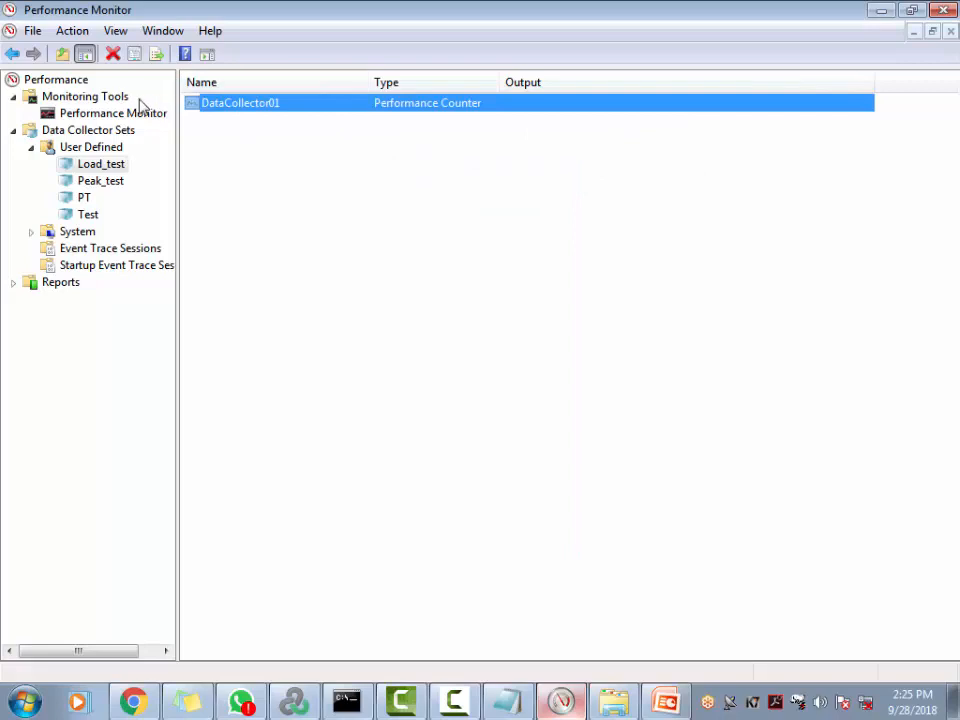
pyautogui.click(101, 166)
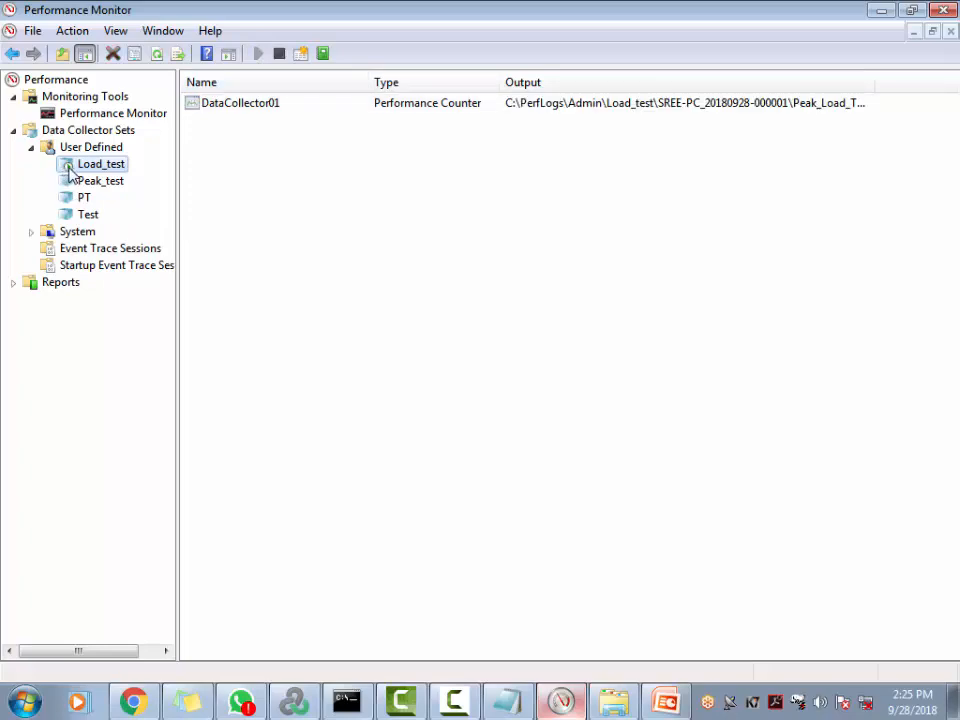
pyautogui.hotkey('alt', 'Tab')
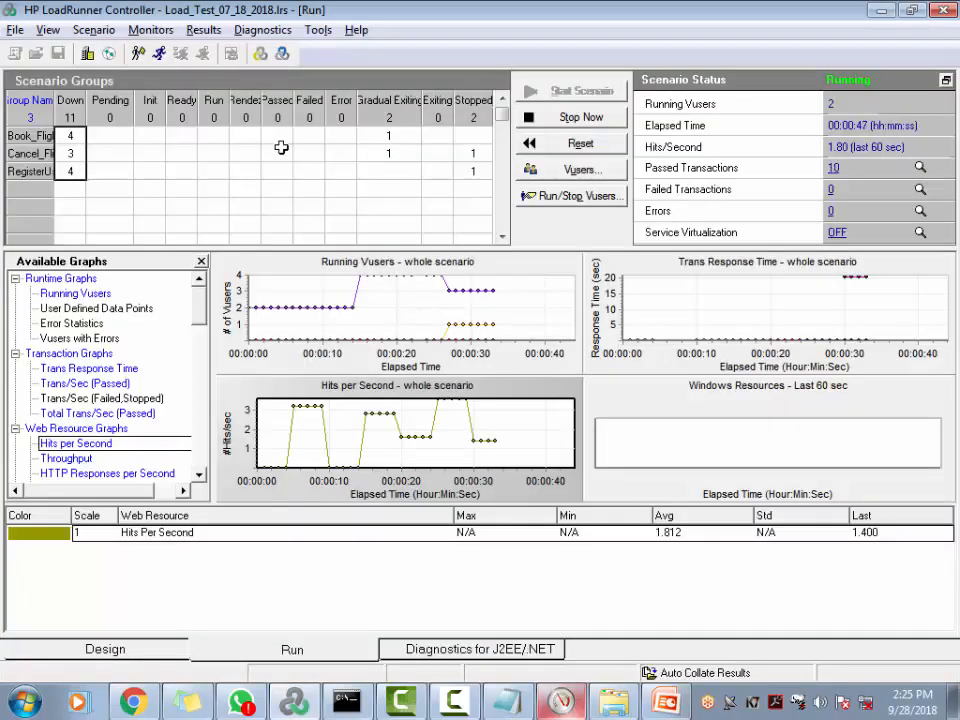
# Check the LoadRunner run, then return to Performance Monitor's Load_test collector set
pyautogui.hotkey('alt', 'Tab')
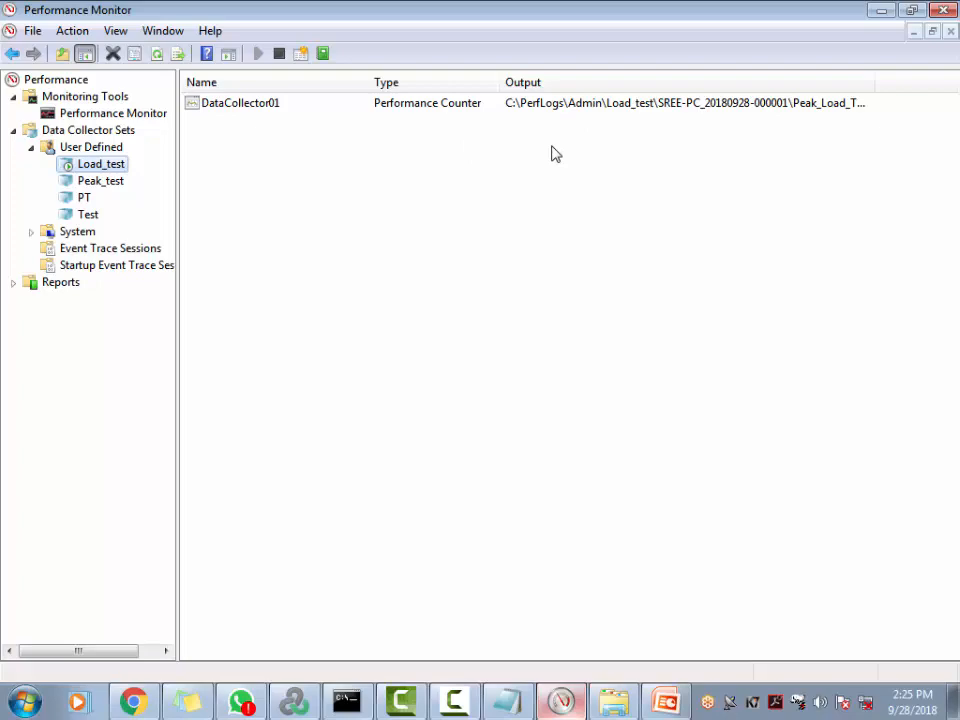
pyautogui.hotkey('alt', 'Tab')
pyautogui.hotkey('alt', 'Tab')
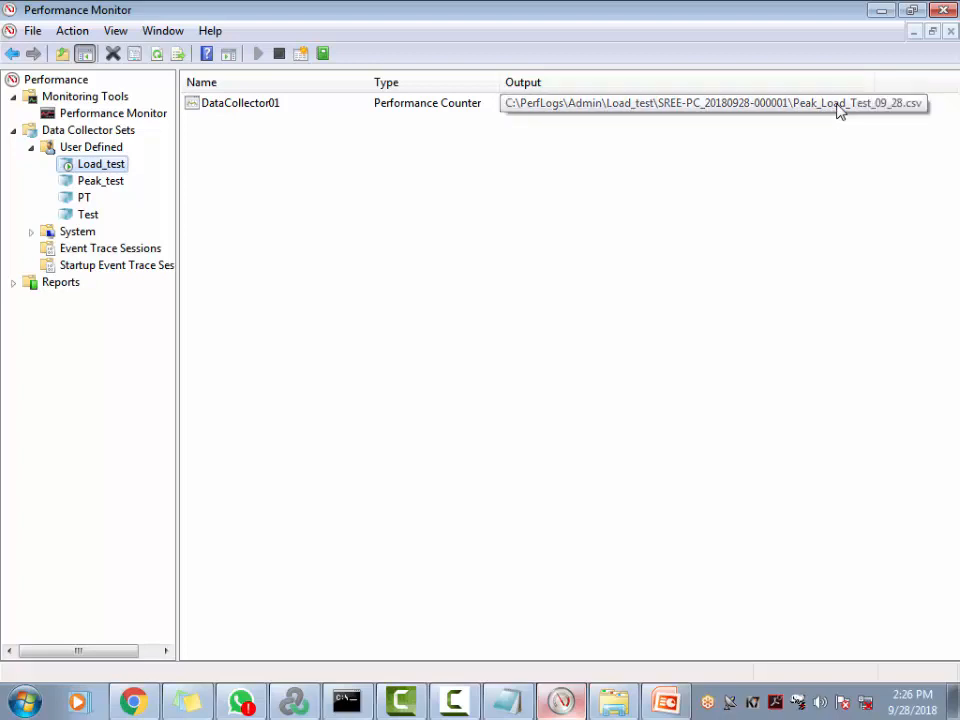
# Inspect DataCollector01's Peak_Load_Test_09_28 file name and three counters, then cancel its properties
pyautogui.rightClick(229, 109)
pyautogui.click(266, 142)
pyautogui.click(426, 171)
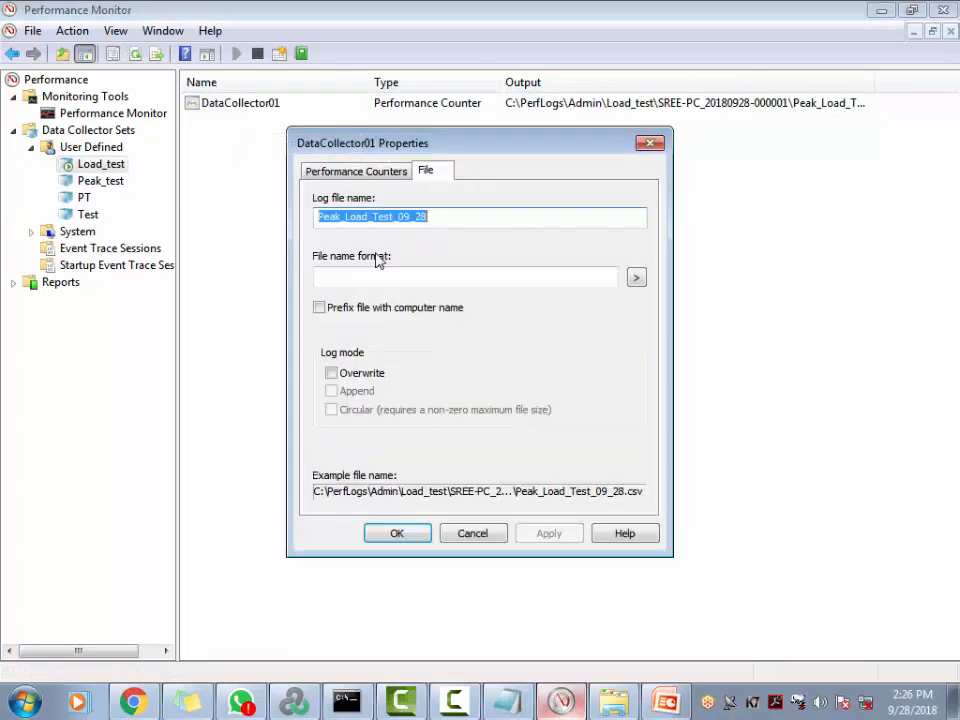
pyautogui.moveTo(456, 220); pyautogui.dragTo(301, 212)
pyautogui.click(356, 171)
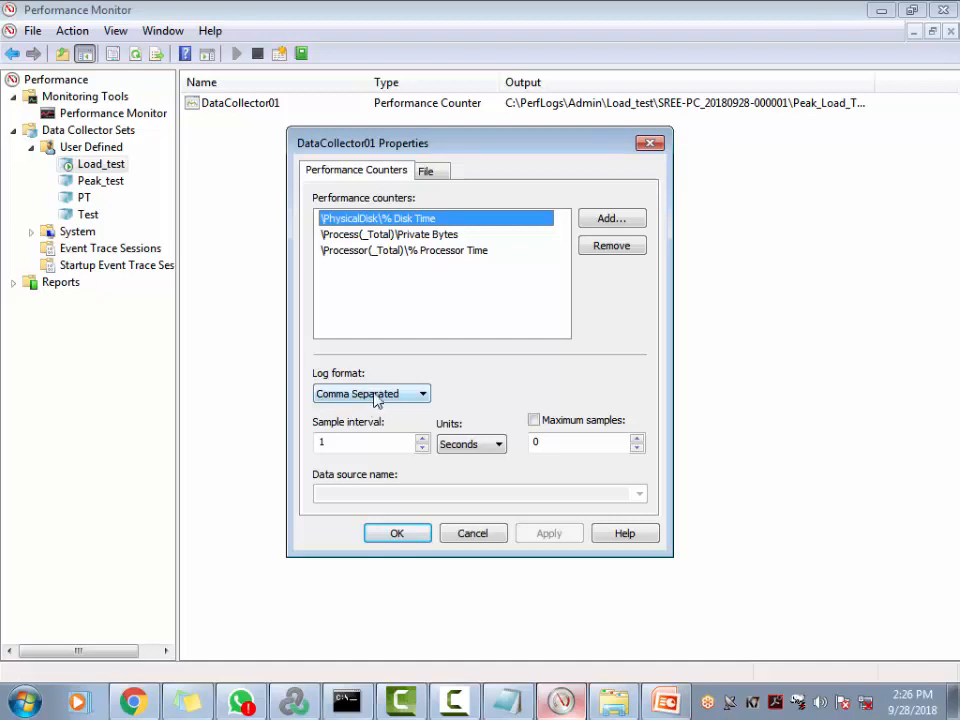
pyautogui.click(472, 537)
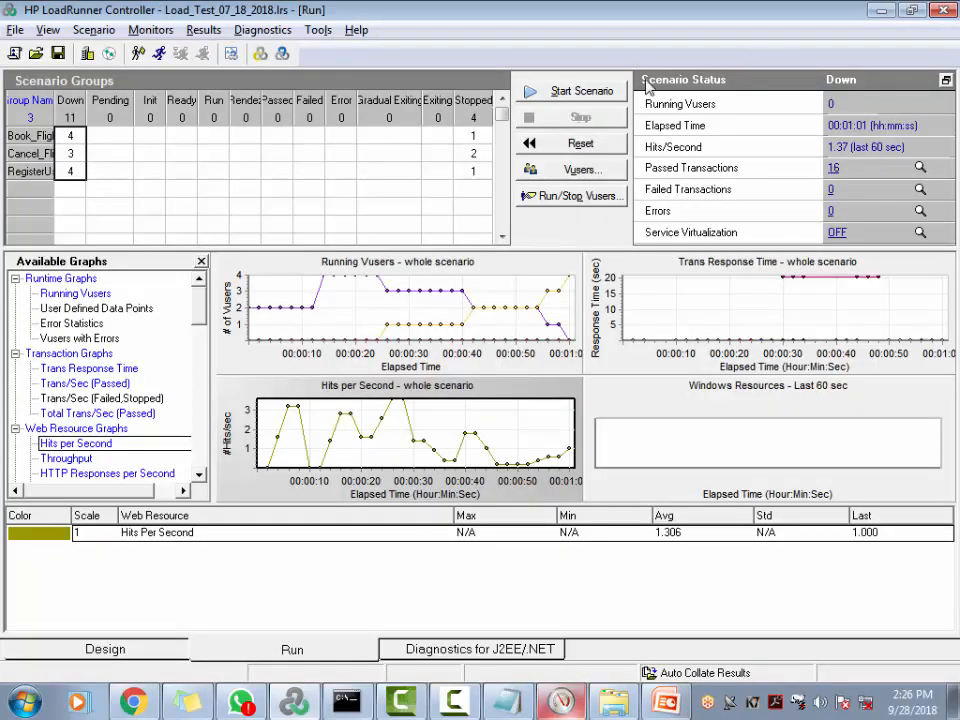
# Restart the LoadRunner scenario, overwrite the previous results, and switch back to Performance Monitor
pyautogui.click(580, 91)
pyautogui.click(497, 413)
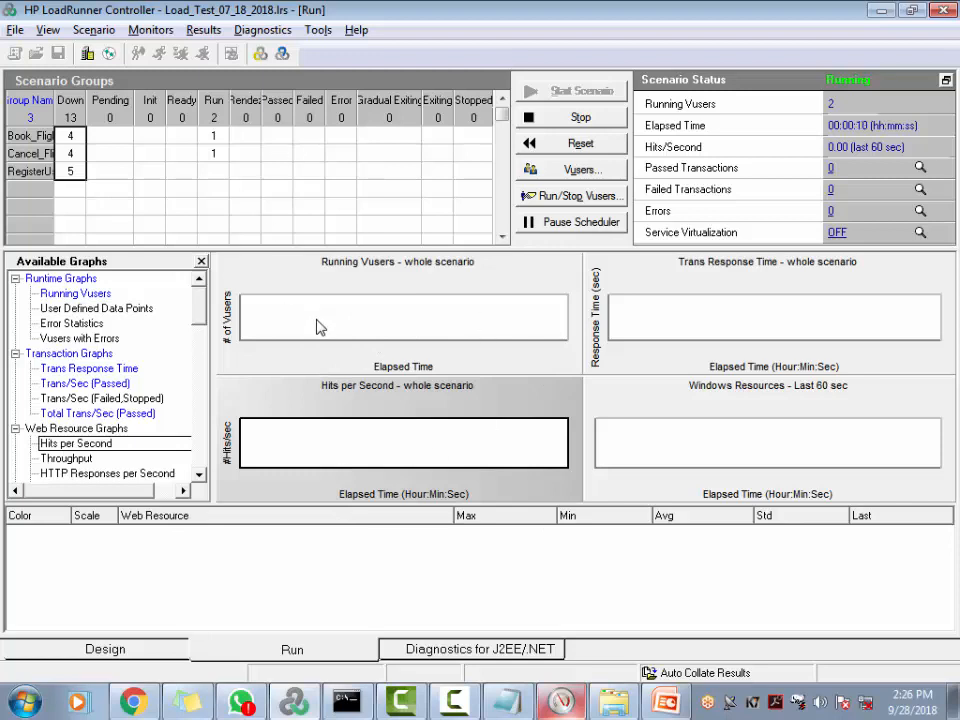
pyautogui.hotkey('alt', 'Tab')
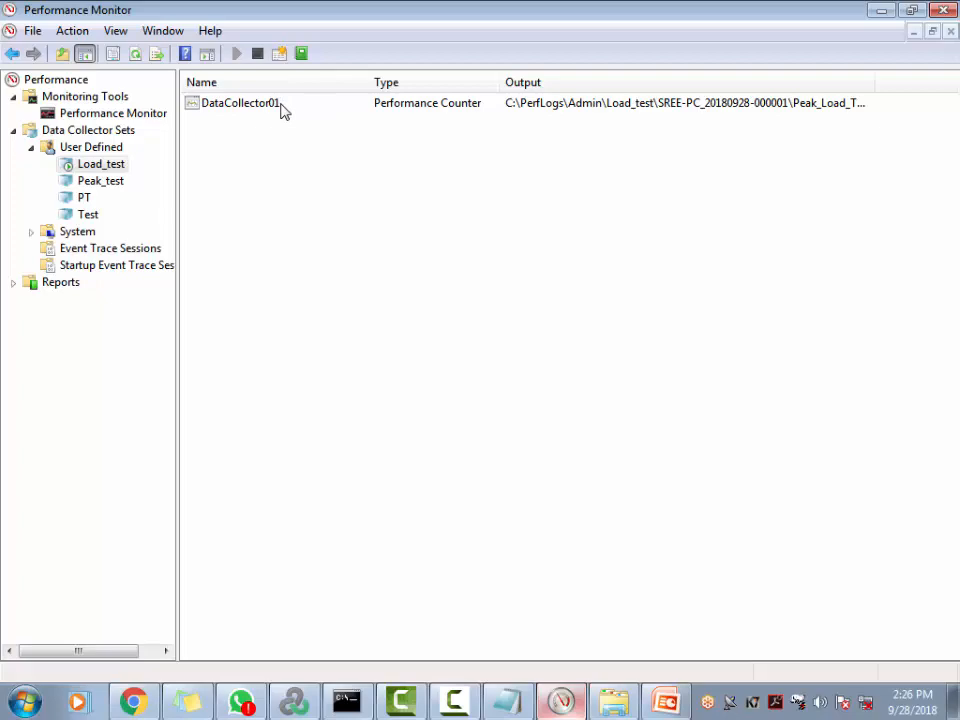
pyautogui.hotkey('alt', 'Tab')
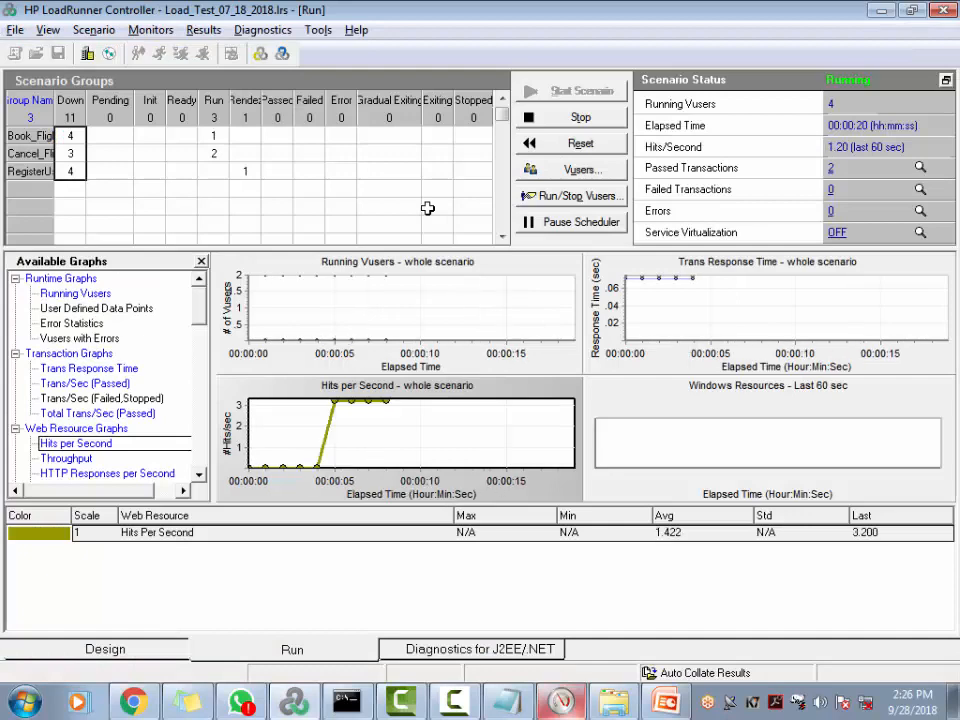
pyautogui.hotkey('alt', 'Tab')
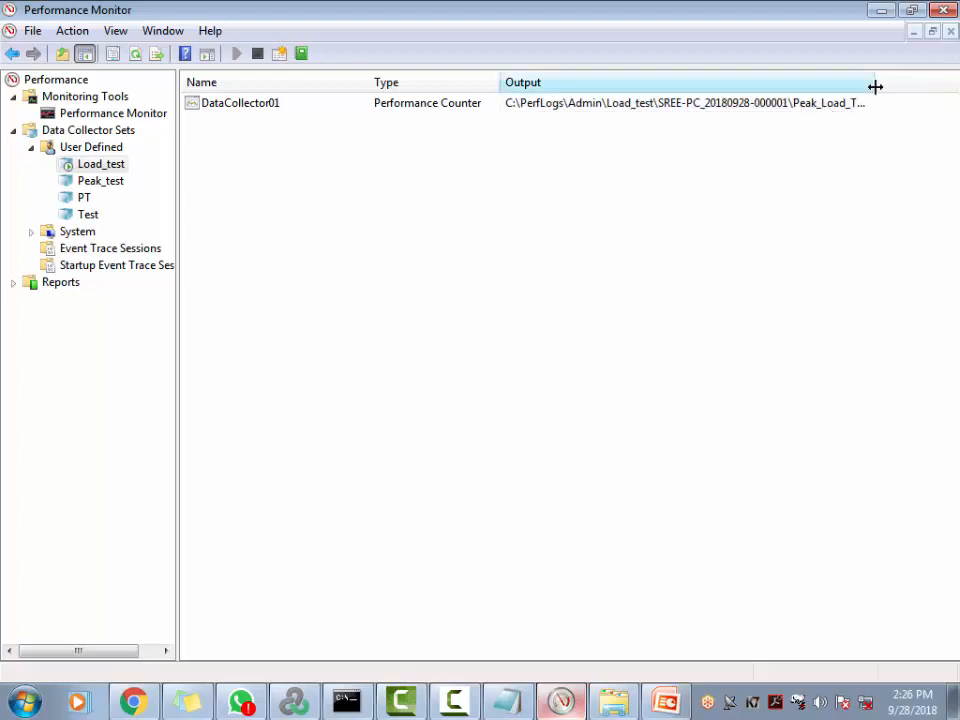
# Widen the Output column to show the full Peak_Load_Test_09_28.csv path, review DataCollector01's properties, then bring up Explorer
pyautogui.moveTo(874, 84); pyautogui.dragTo(949, 76)
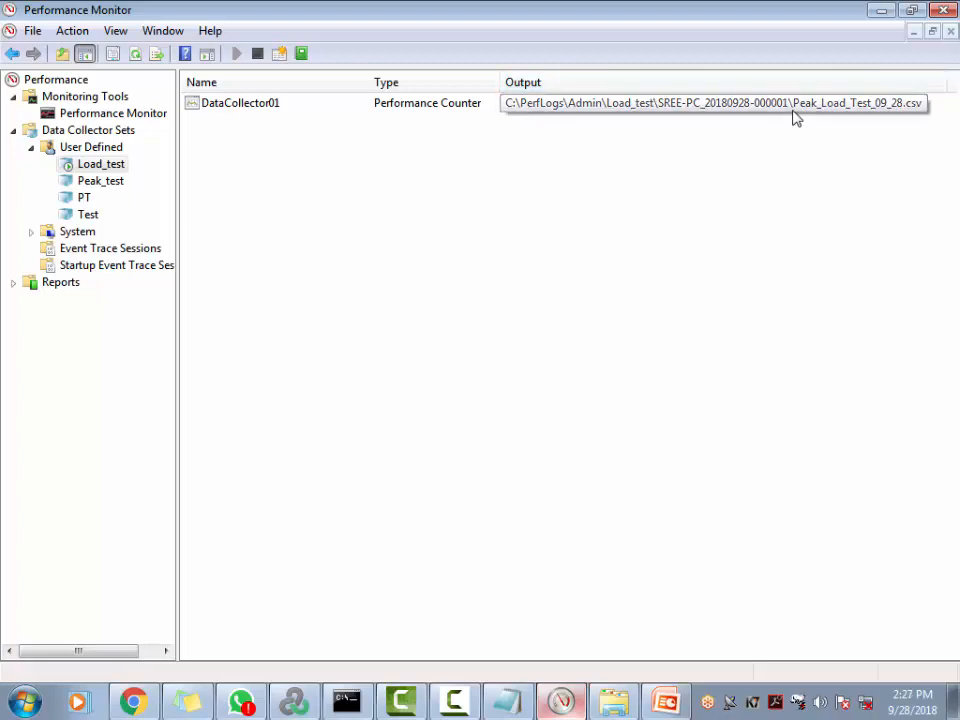
pyautogui.doubleClick(237, 110)
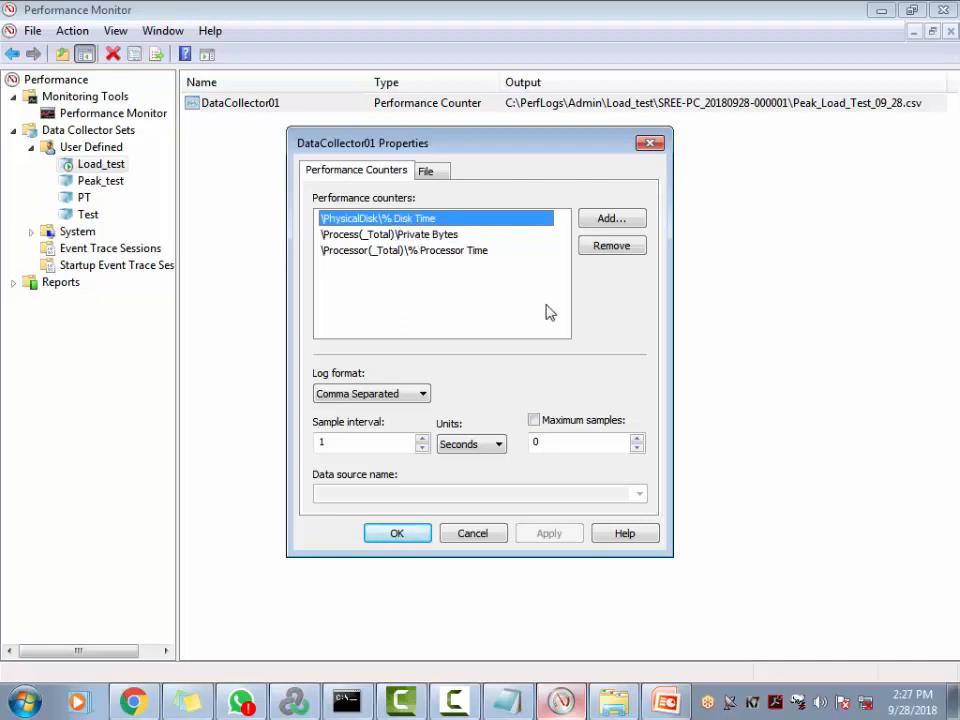
pyautogui.click(494, 539)
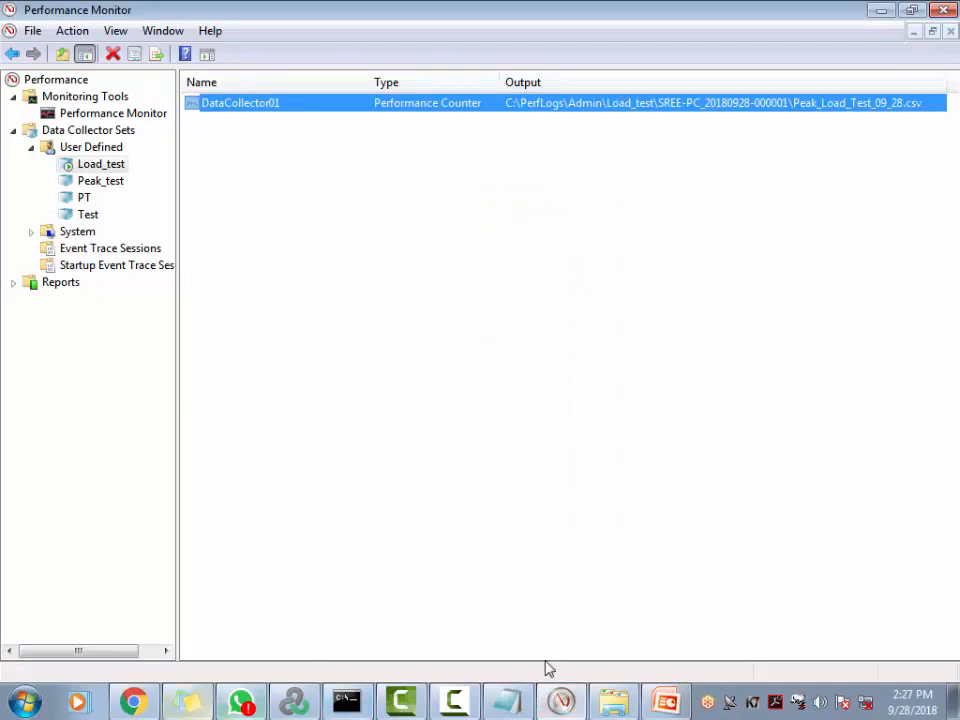
pyautogui.click(614, 702)
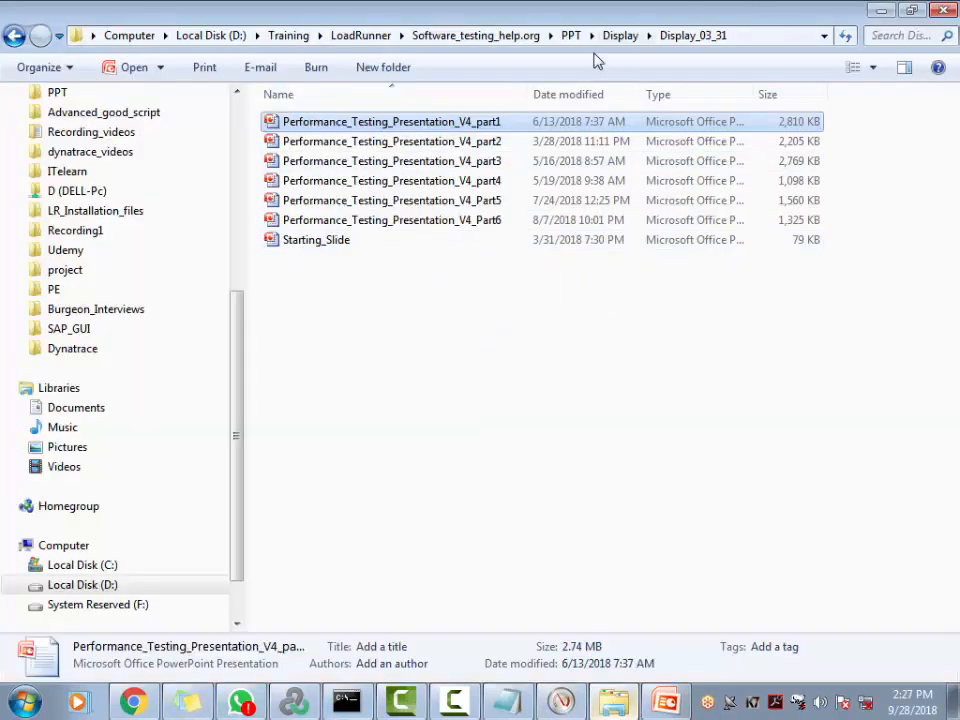
# Close the Display_03_31 window and browse from Computer into C:\PerfLogs
pyautogui.click(943, 10)
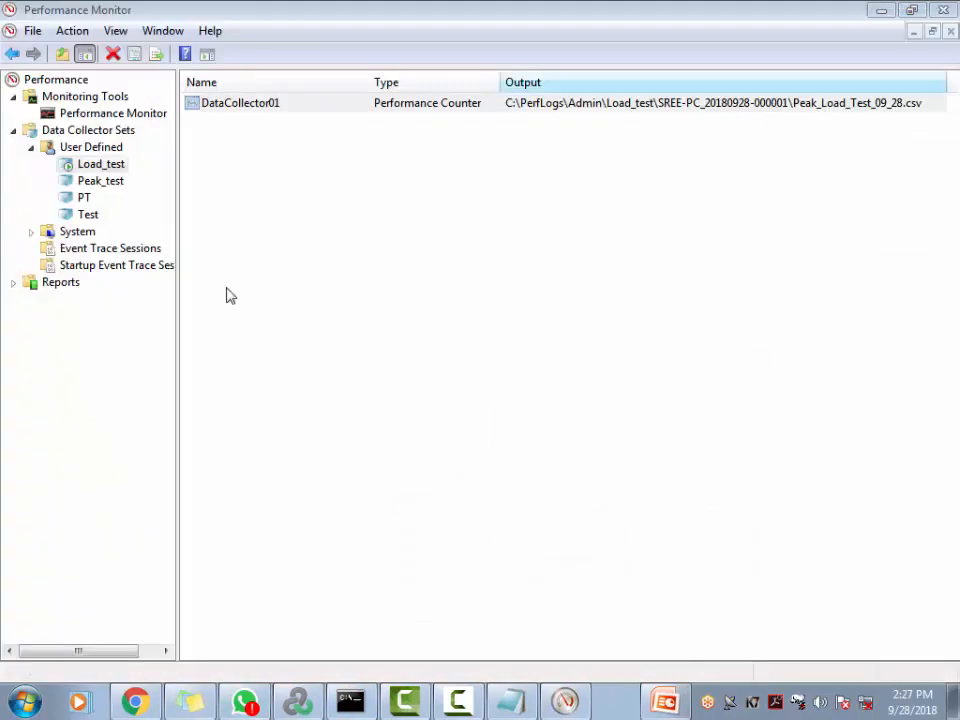
pyautogui.click(25, 702)
pyautogui.click(368, 223)
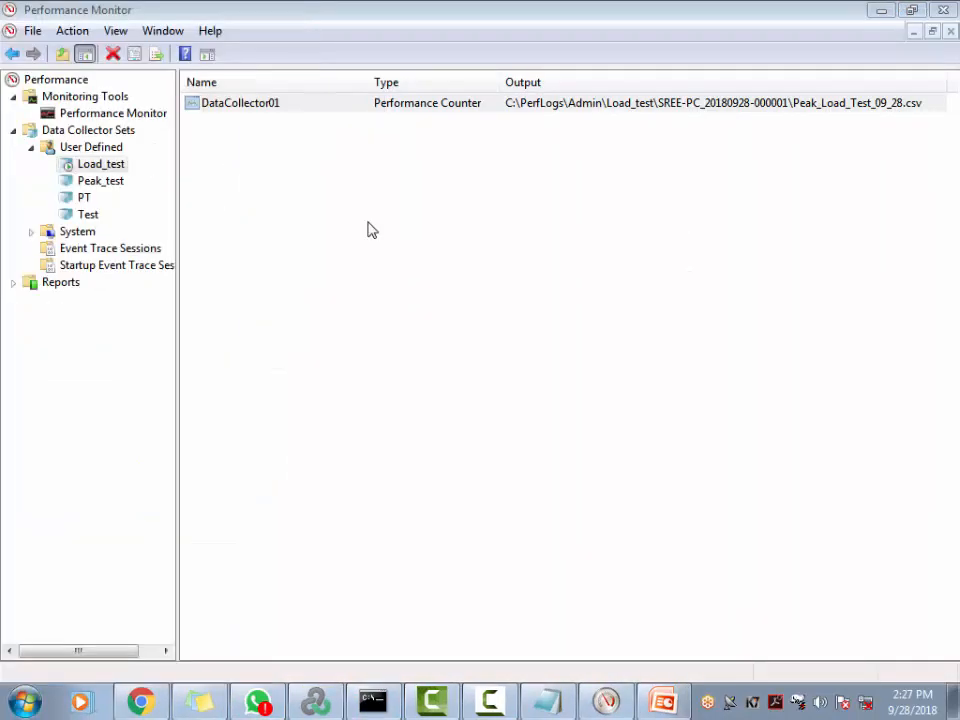
pyautogui.doubleClick(476, 152)
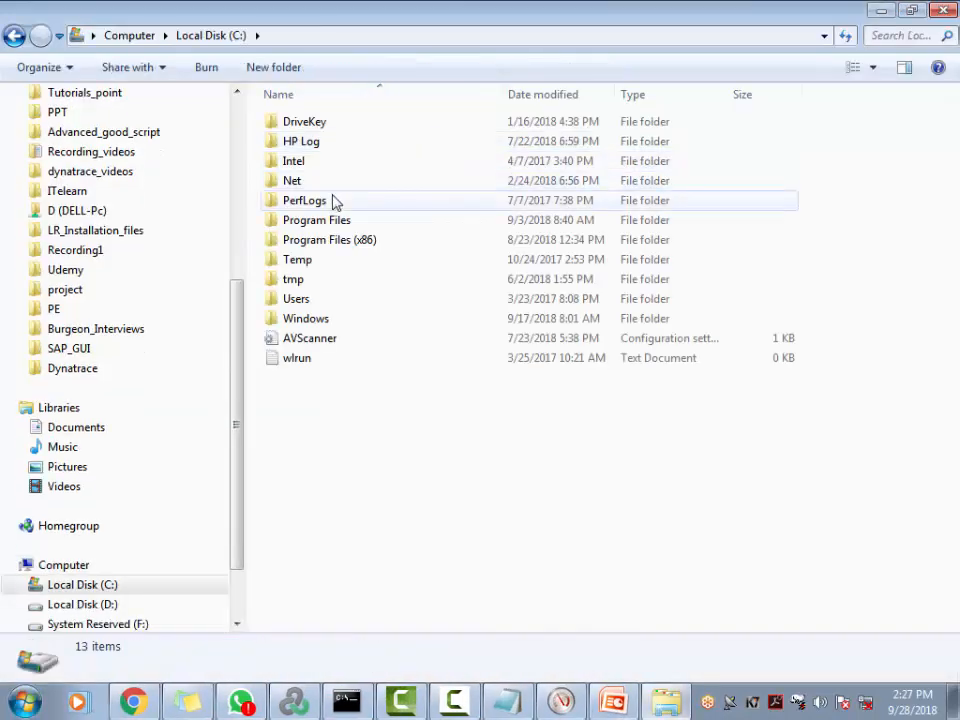
pyautogui.doubleClick(335, 202)
pyautogui.hotkey('alt', 'Tab')
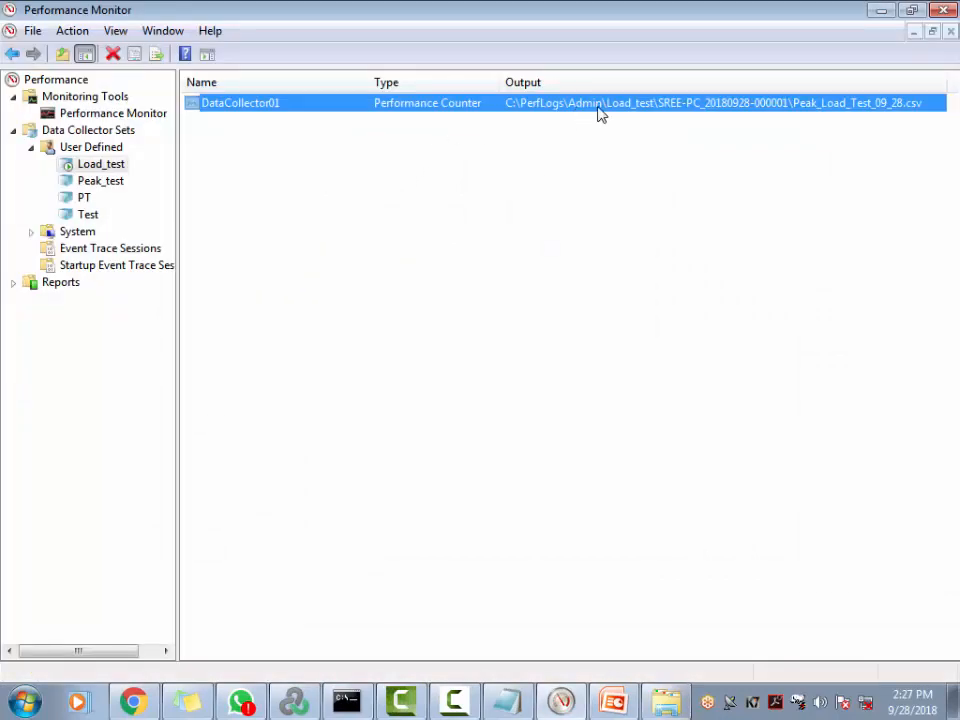
pyautogui.hotkey('alt', 'Tab')
pyautogui.doubleClick(302, 124)
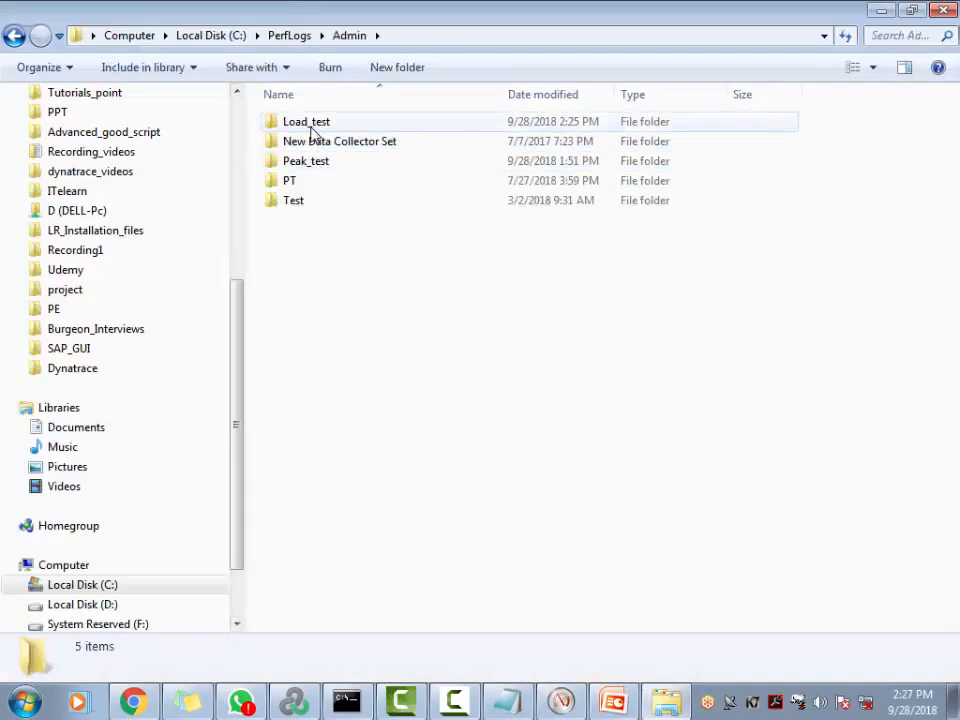
pyautogui.doubleClick(310, 128)
pyautogui.click(497, 380)
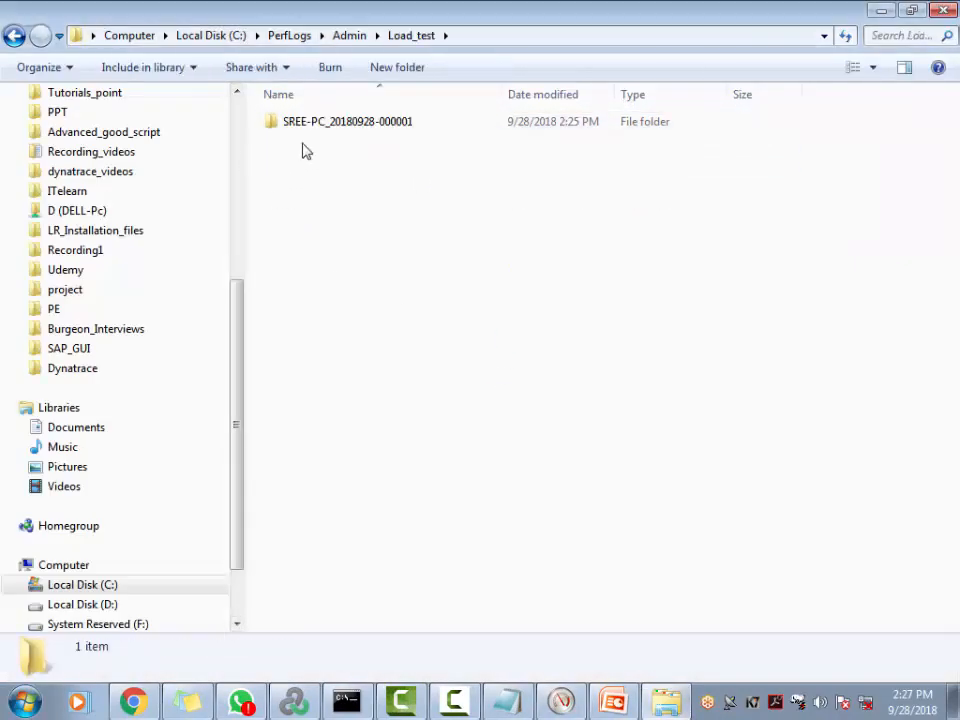
pyautogui.doubleClick(326, 128)
pyautogui.click(486, 378)
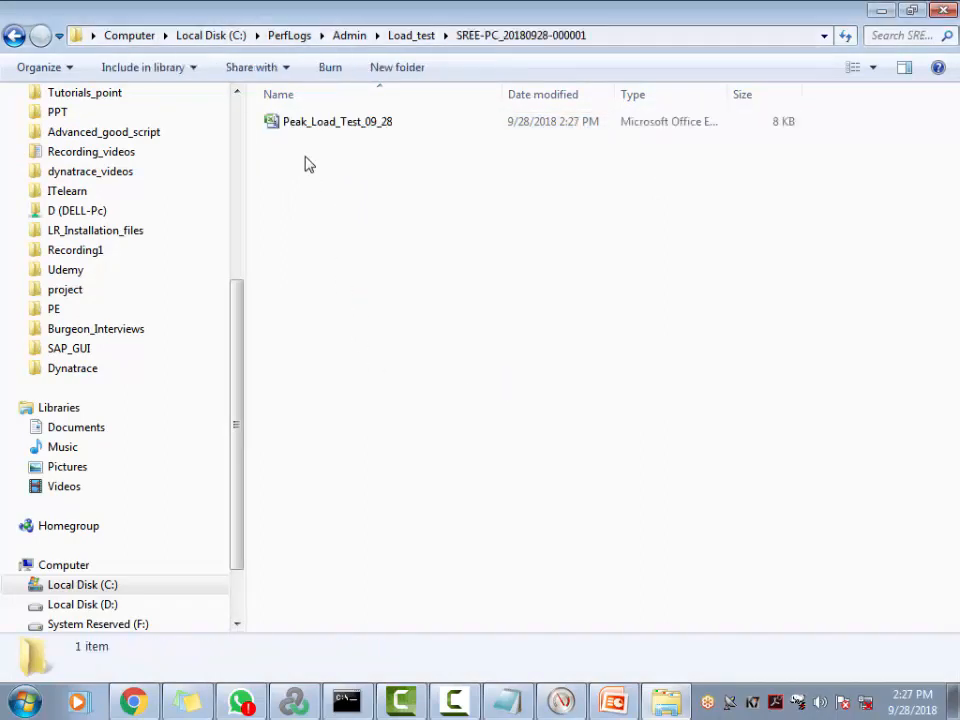
pyautogui.click(881, 11)
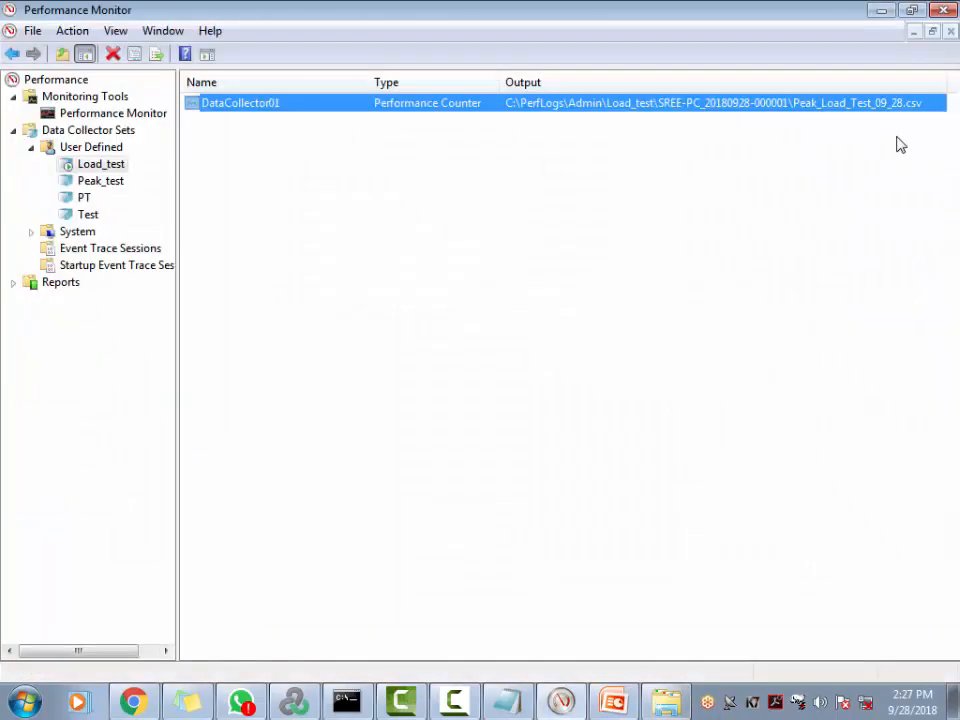
pyautogui.hotkey('alt', 'Tab')
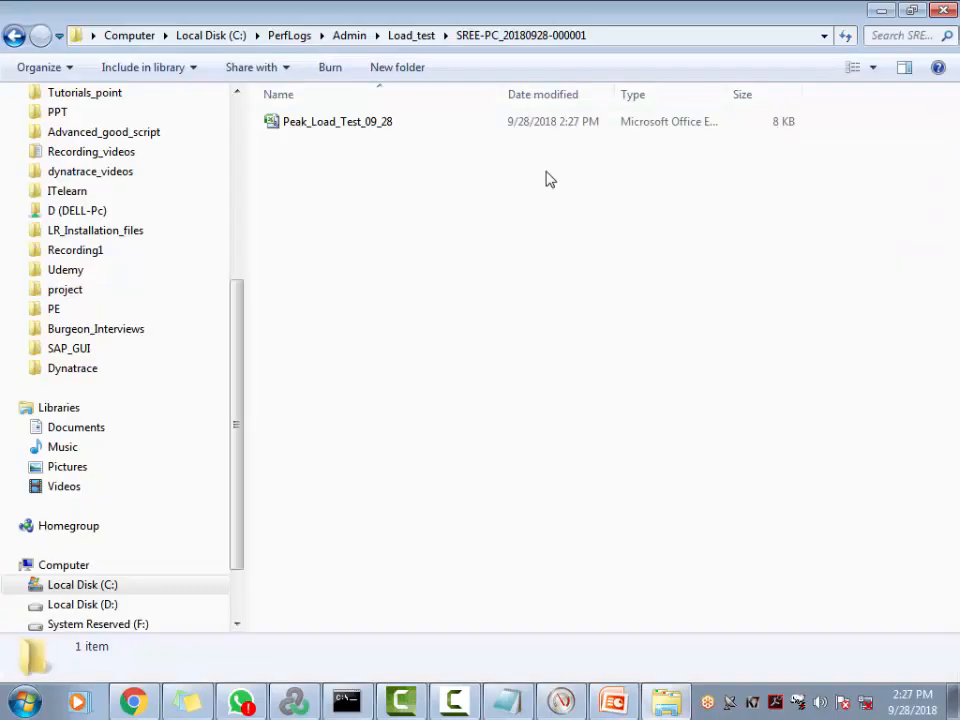
# Open Peak_Load_Test_09_28.csv in Excel, choosing Read Only at the File in Use prompt
pyautogui.doubleClick(331, 127)
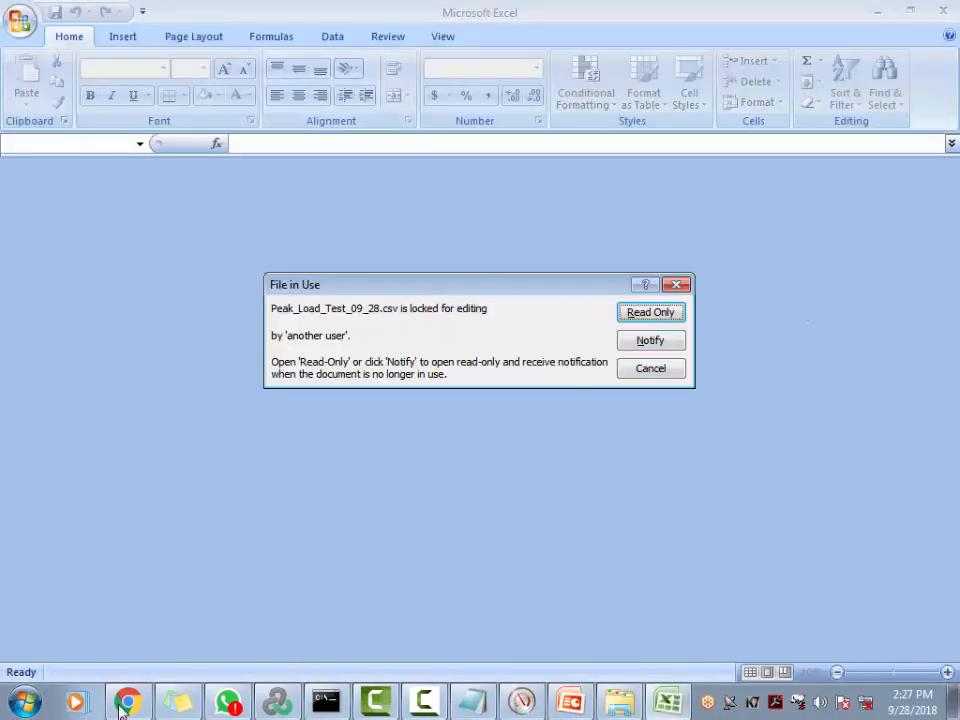
pyautogui.click(470, 700)
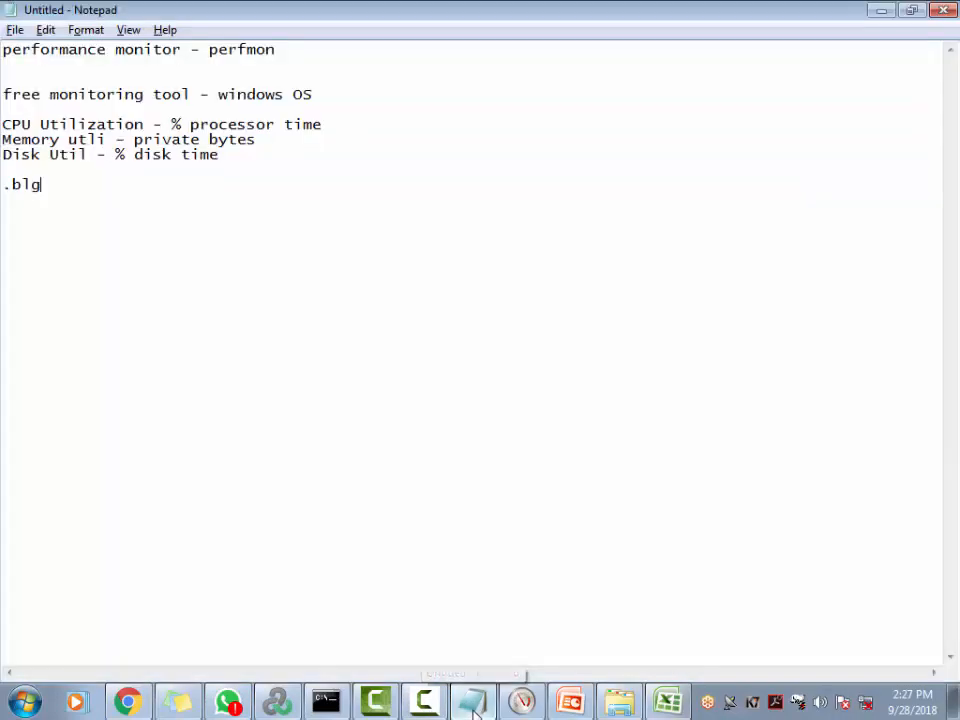
pyautogui.click(487, 703)
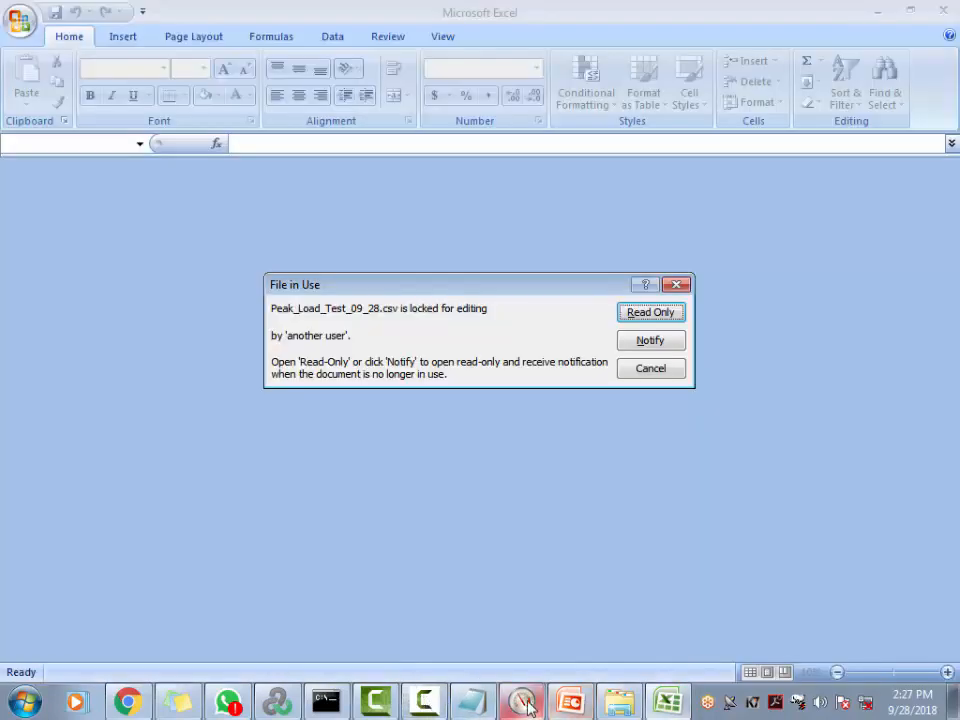
pyautogui.click(513, 706)
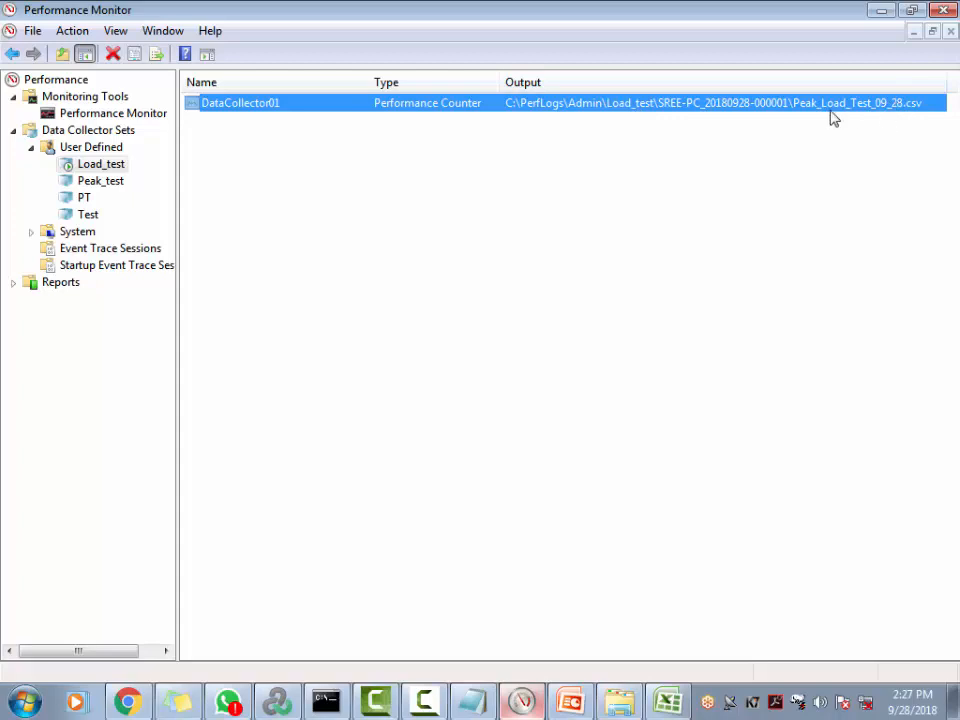
pyautogui.click(880, 10)
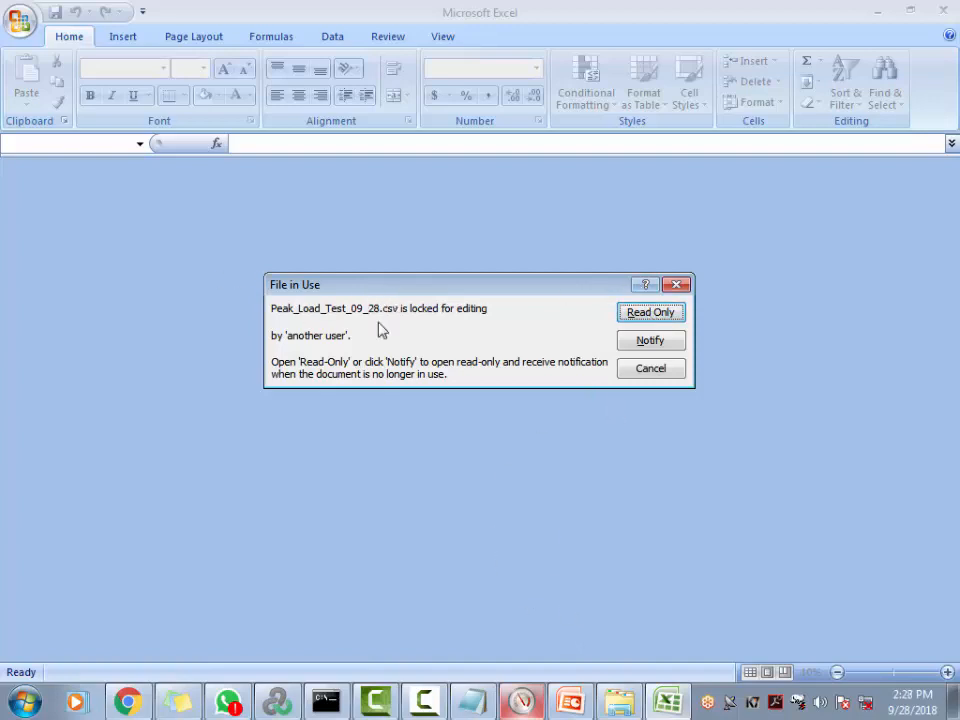
pyautogui.hotkey('alt', 'Tab')
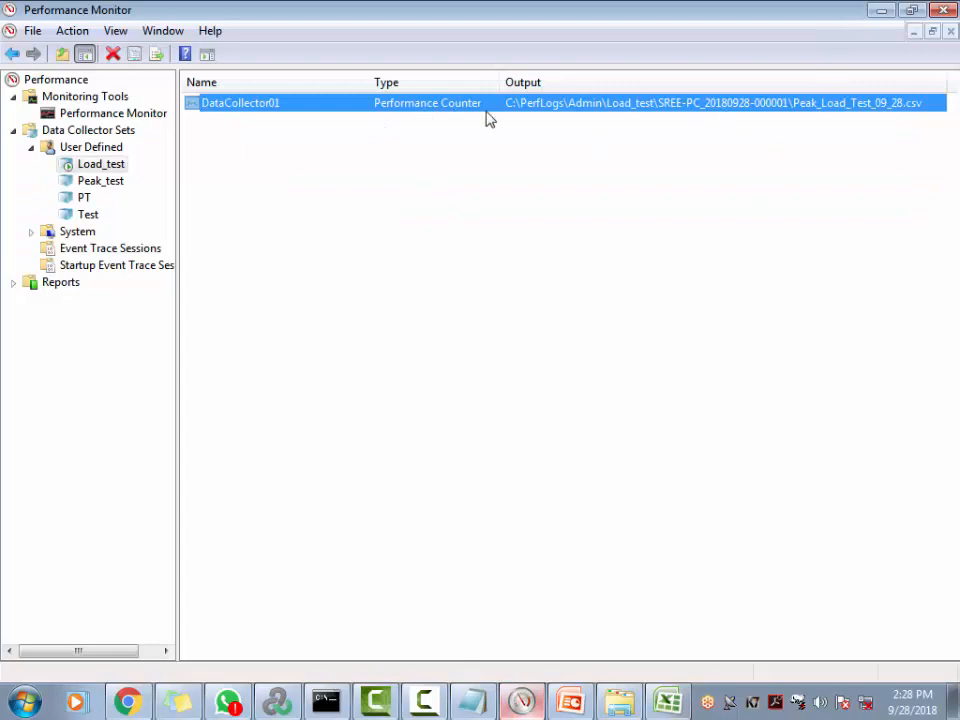
pyautogui.click(879, 11)
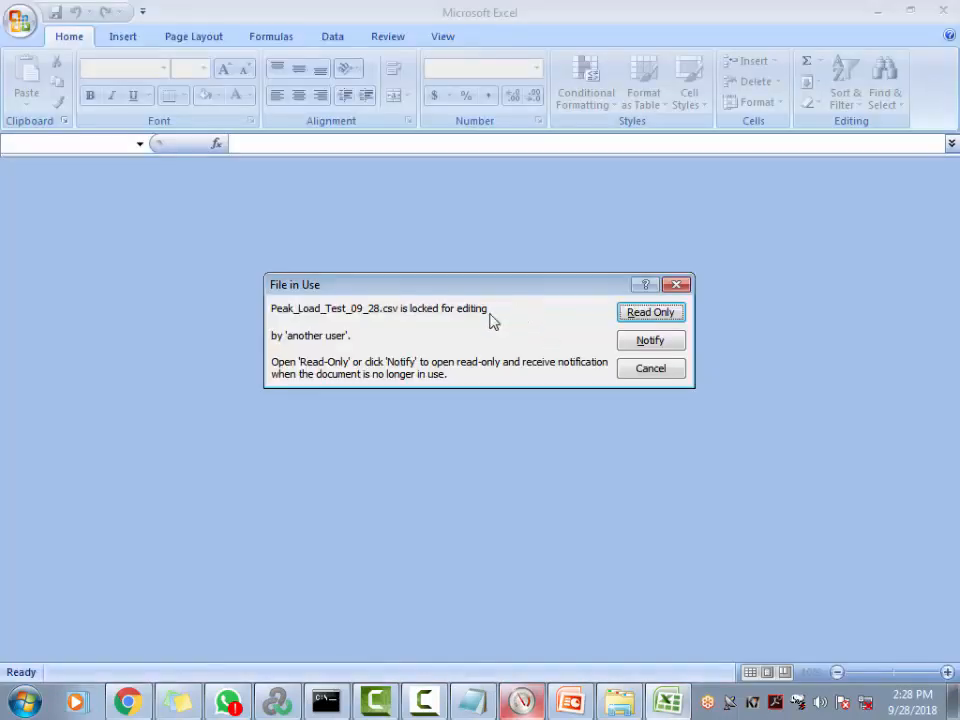
pyautogui.click(648, 316)
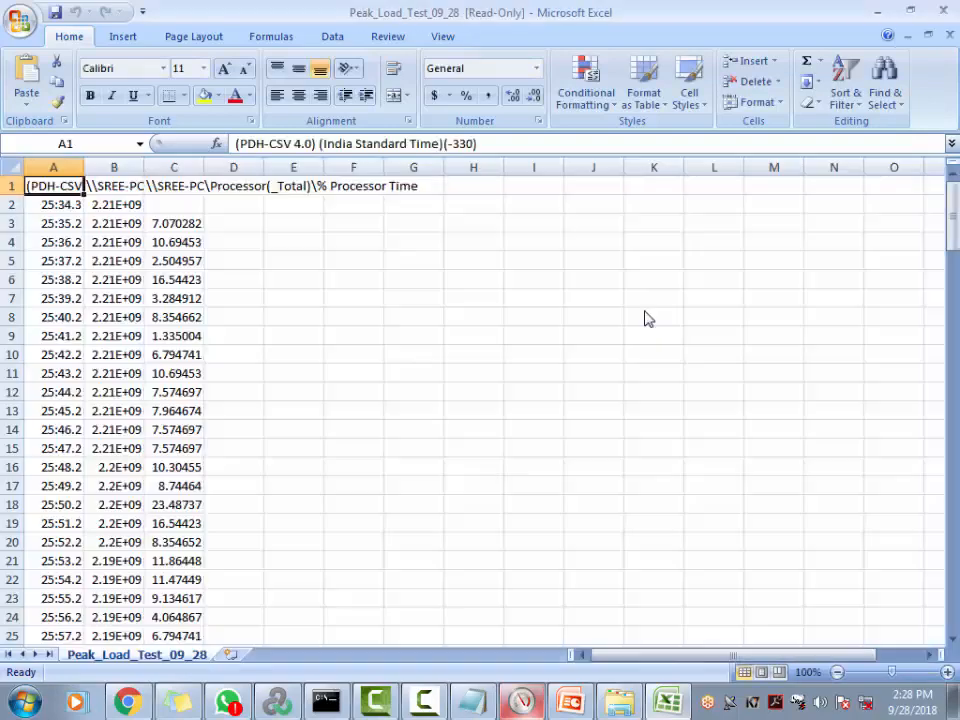
# AutoFit all columns so counter names and values show, and read row 2's full timestamp
pyautogui.click(17, 167)
pyautogui.doubleClick(84, 167)
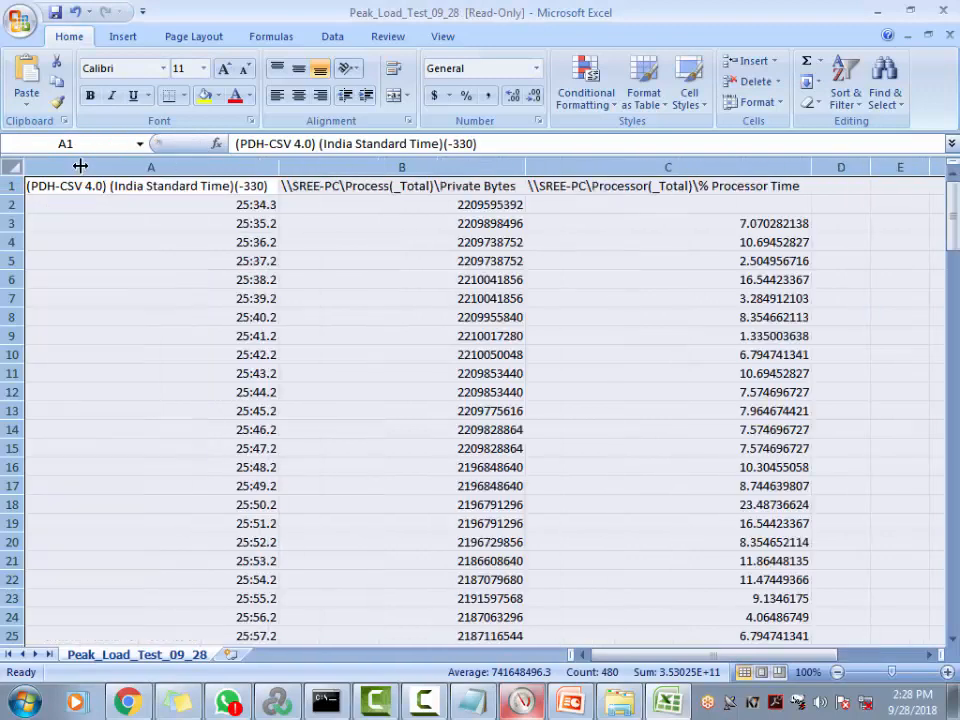
pyautogui.click(164, 318)
pyautogui.doubleClick(218, 210)
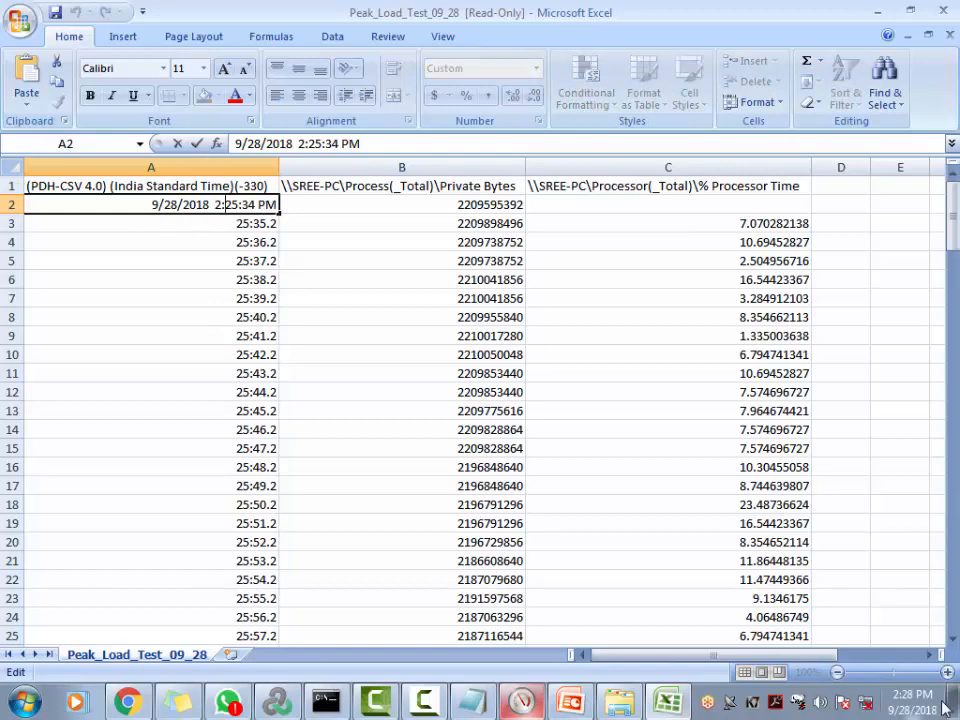
# Read the final logged timestamp in row 160, 2:28:12 PM
pyautogui.scroll(-20, 253, 493)
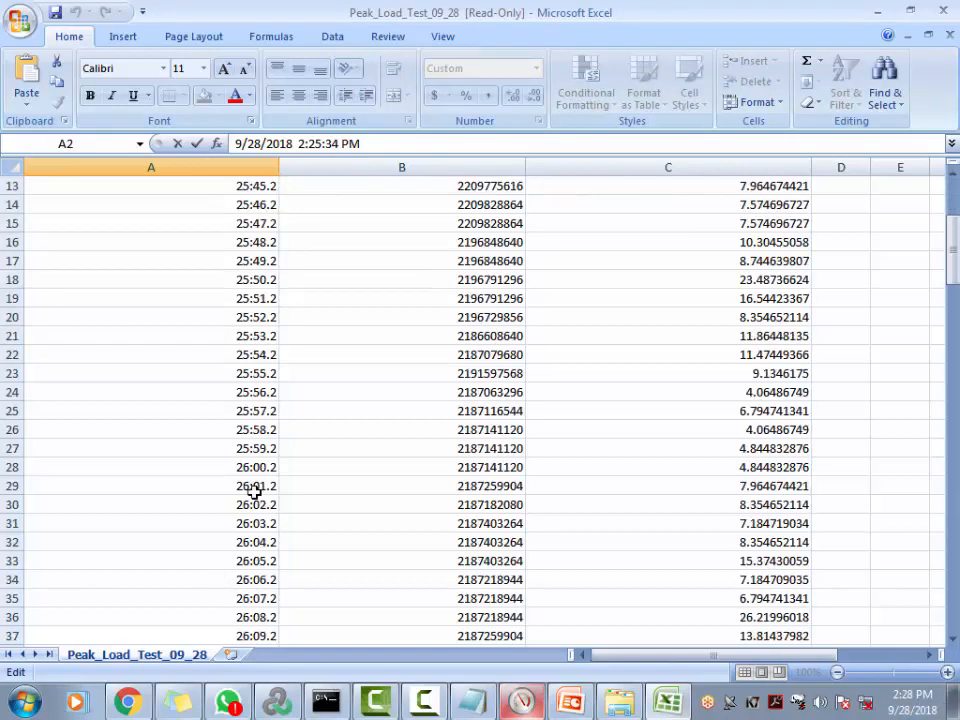
pyautogui.scroll(-20, 255, 584)
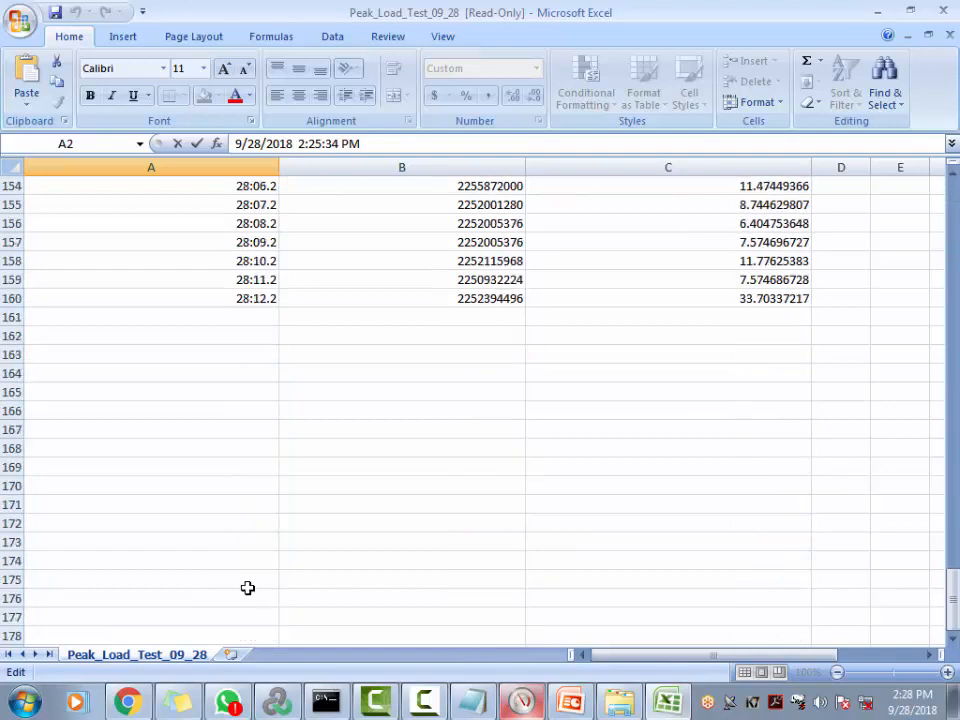
pyautogui.scroll(13, 238, 585)
pyautogui.doubleClick(246, 466)
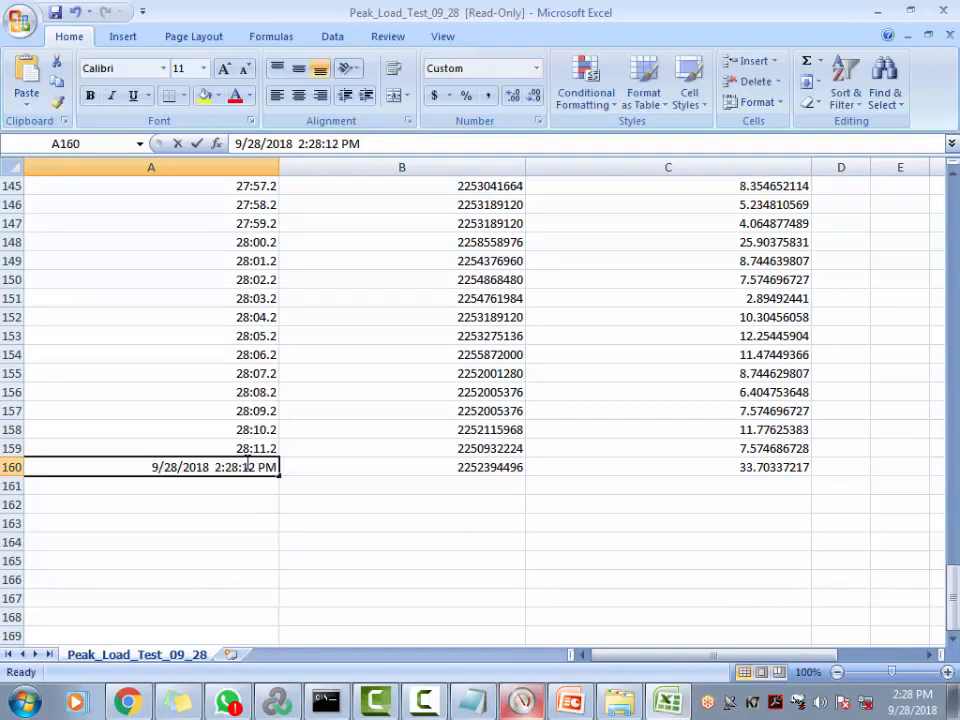
pyautogui.doubleClick(246, 466)
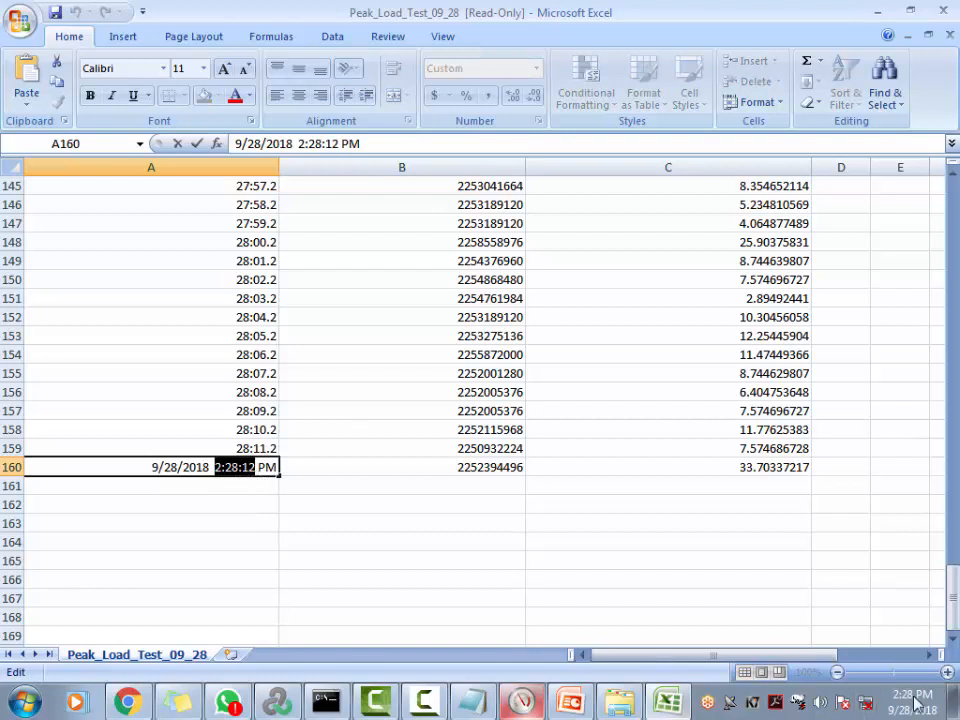
pyautogui.click(204, 549)
pyautogui.press('Escape')
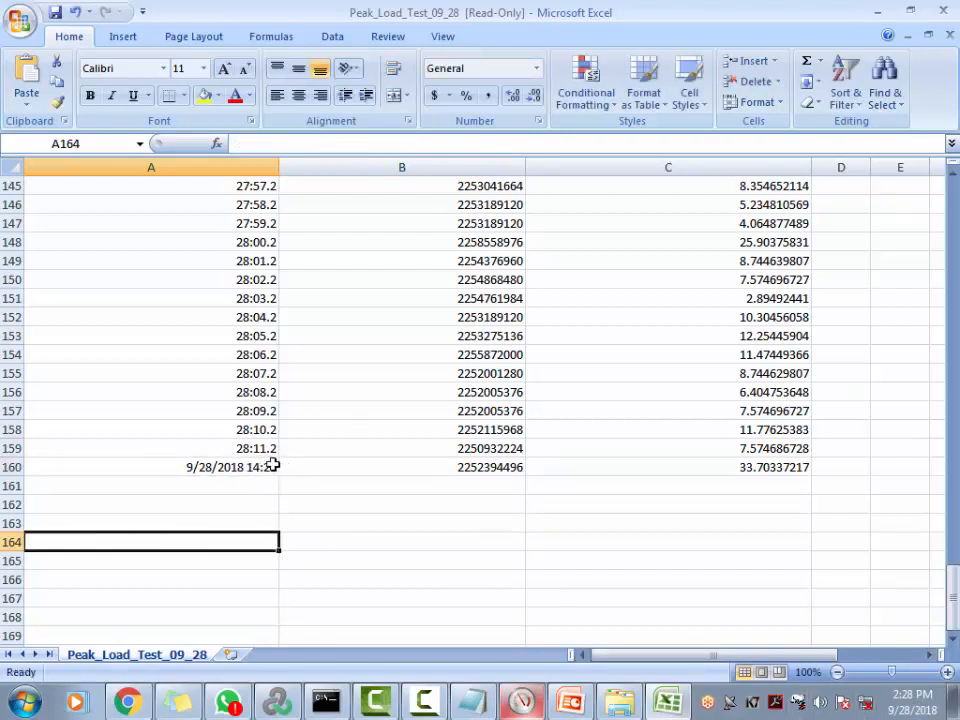
# Compare the timestamps in rows 159 and 160
pyautogui.click(219, 450)
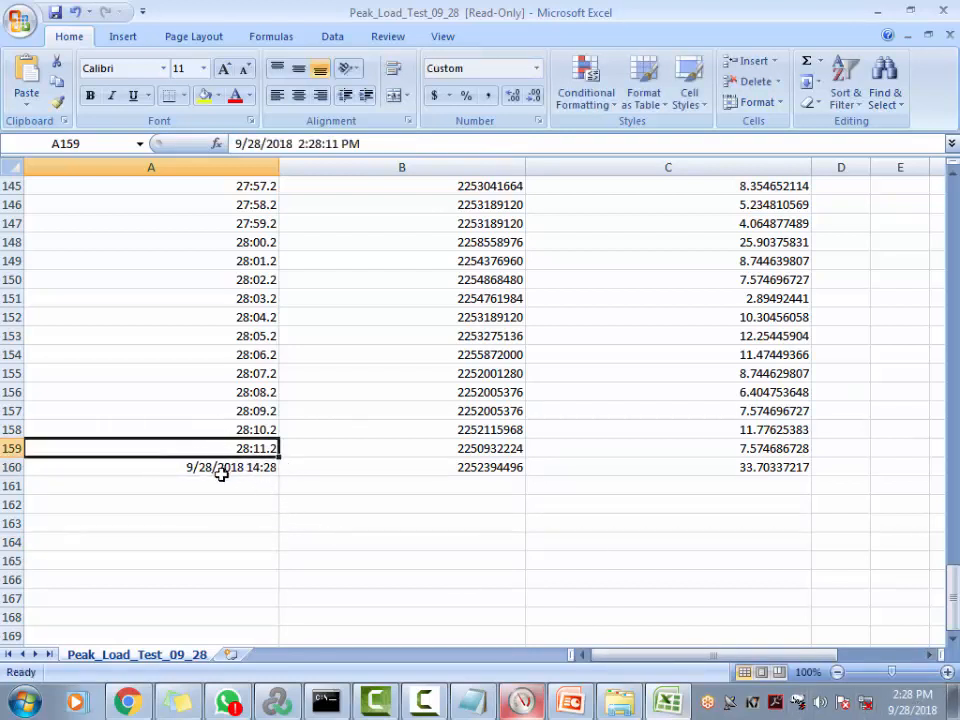
pyautogui.click(221, 473)
pyautogui.click(223, 447)
pyautogui.click(225, 464)
pyautogui.click(225, 451)
pyautogui.click(225, 463)
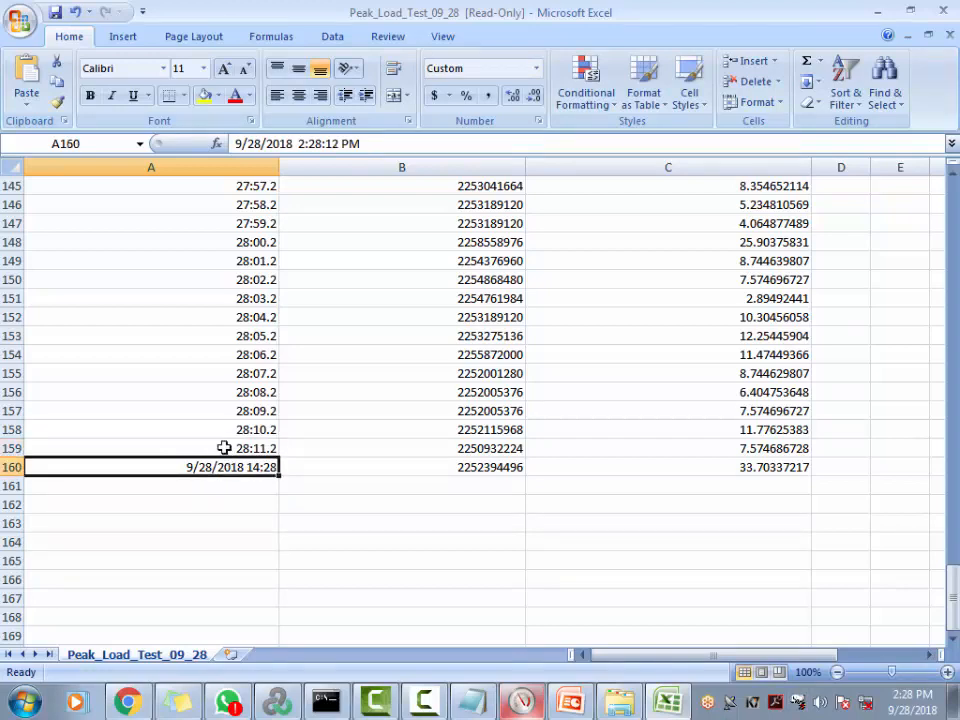
pyautogui.click(223, 448)
pyautogui.click(227, 462)
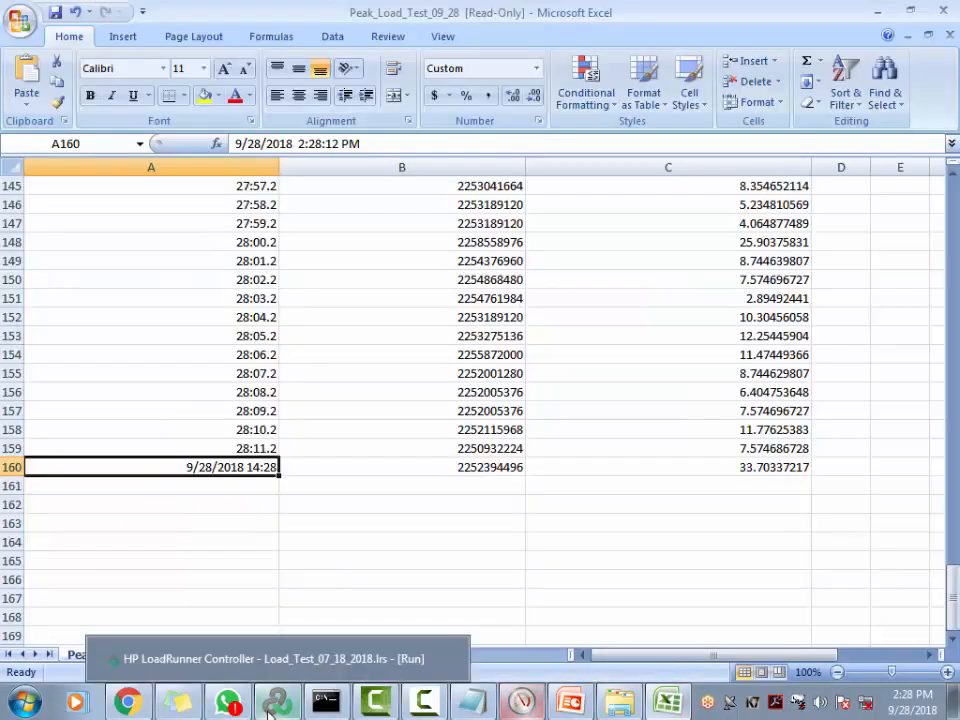
# Review the three counters in DataCollector01's properties without changing anything
pyautogui.click(521, 701)
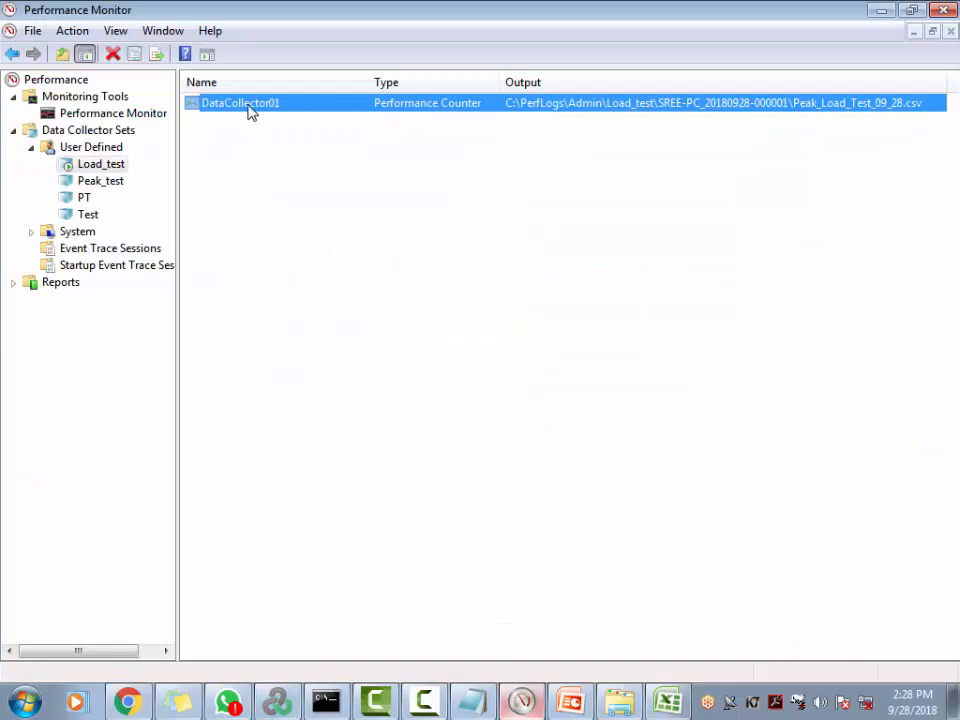
pyautogui.doubleClick(251, 104)
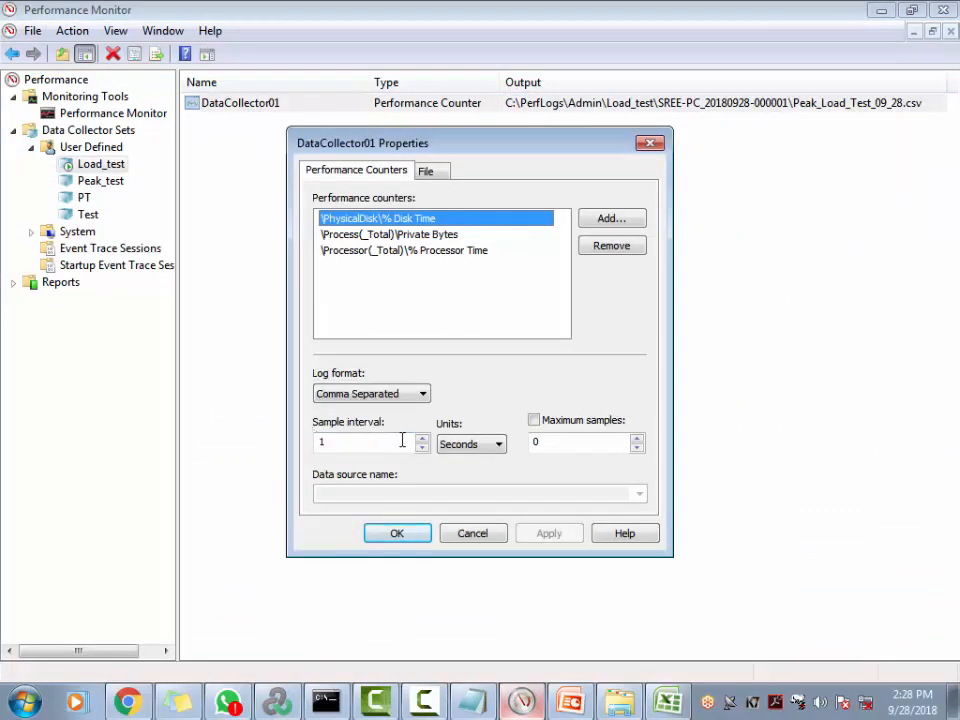
pyautogui.click(486, 536)
# Close the CSV workbook in Excel without saving
pyautogui.hotkey('alt', 'Tab')
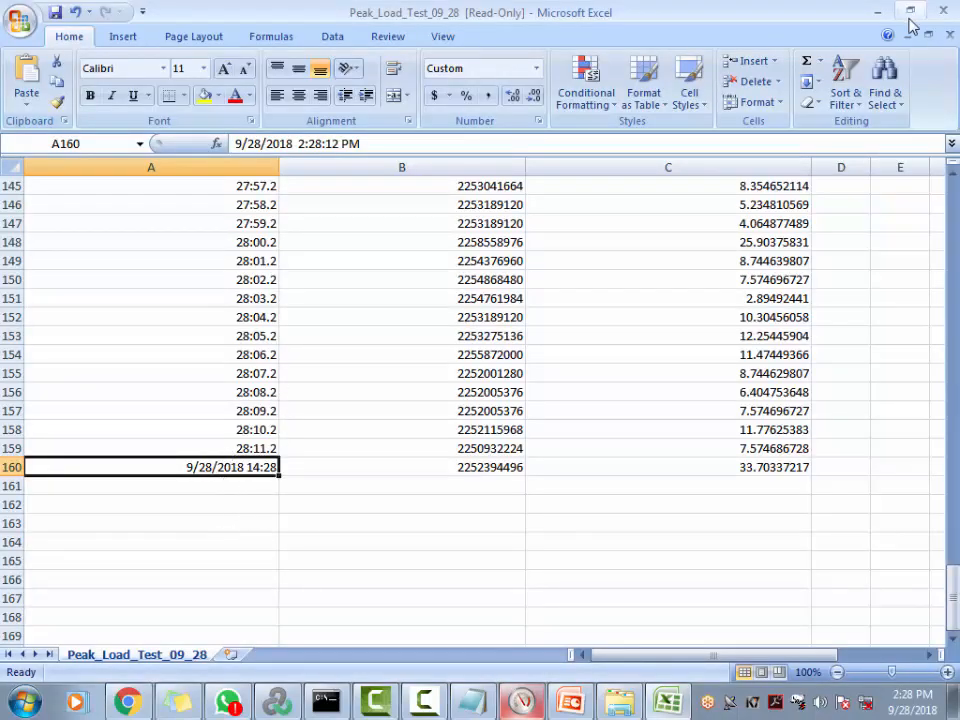
pyautogui.click(946, 16)
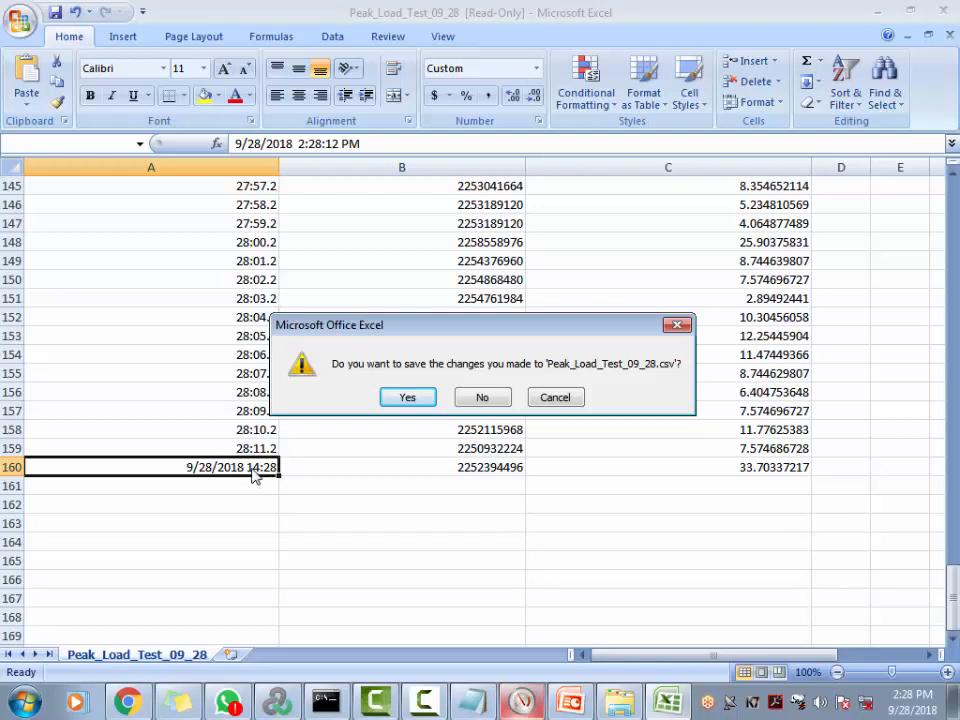
pyautogui.click(494, 399)
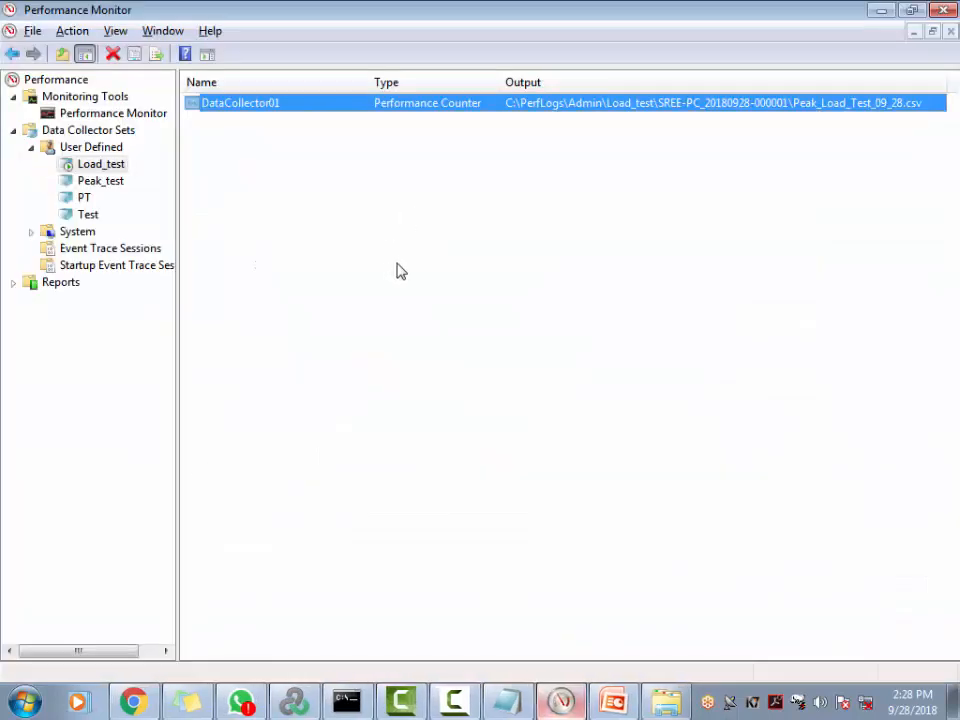
pyautogui.hotkey('alt', 'Tab')
pyautogui.hotkey('alt', 'Tab')
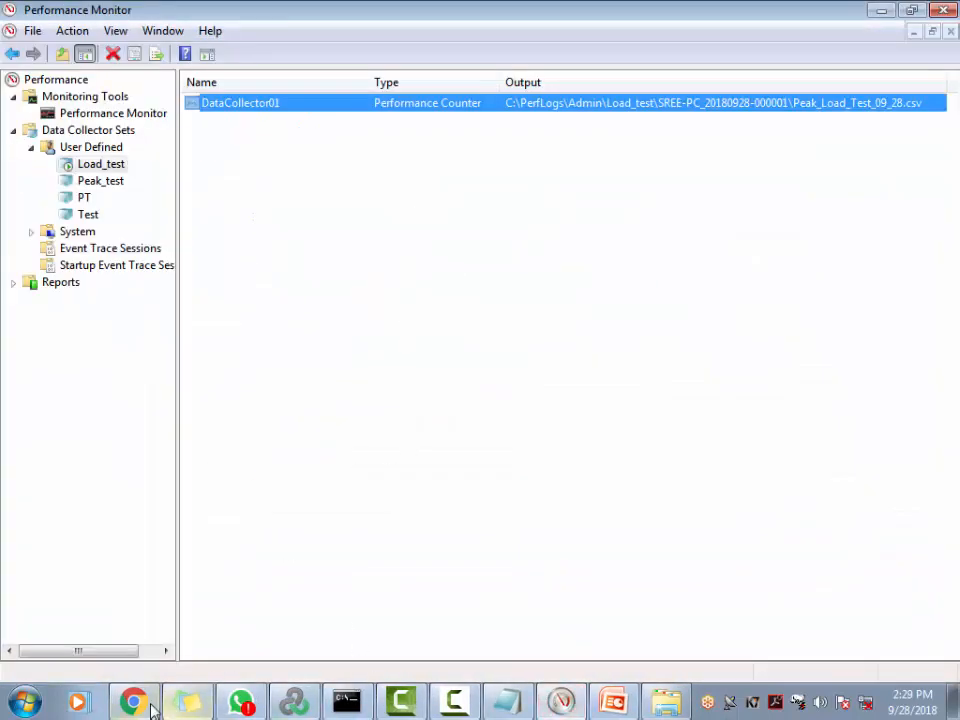
# Reopen Peak_Load_Test_09_28 from the output folder as read-only
pyautogui.click(662, 701)
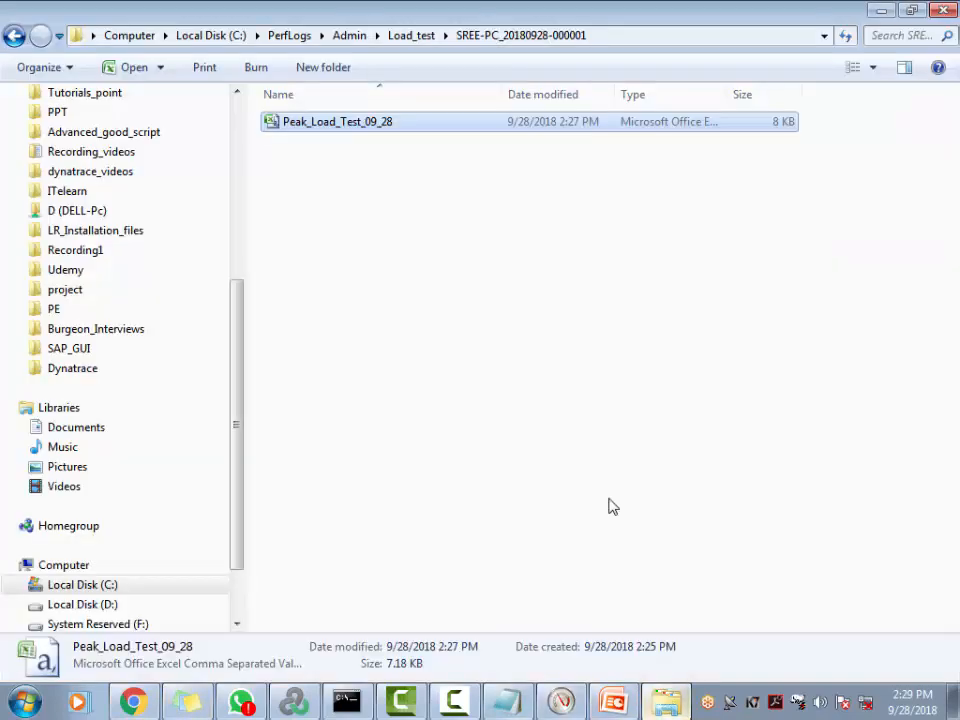
pyautogui.doubleClick(317, 122)
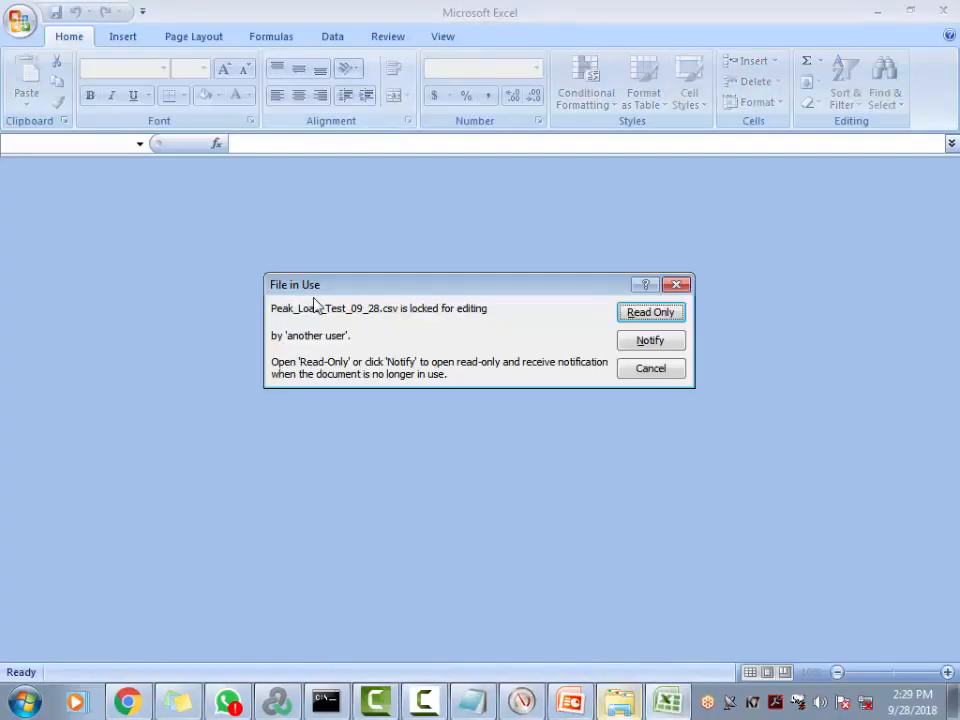
pyautogui.click(648, 316)
# AutoFit all columns and read row 213's final timestamp, 2:29:05 PM
pyautogui.scroll(-16, 133, 420)
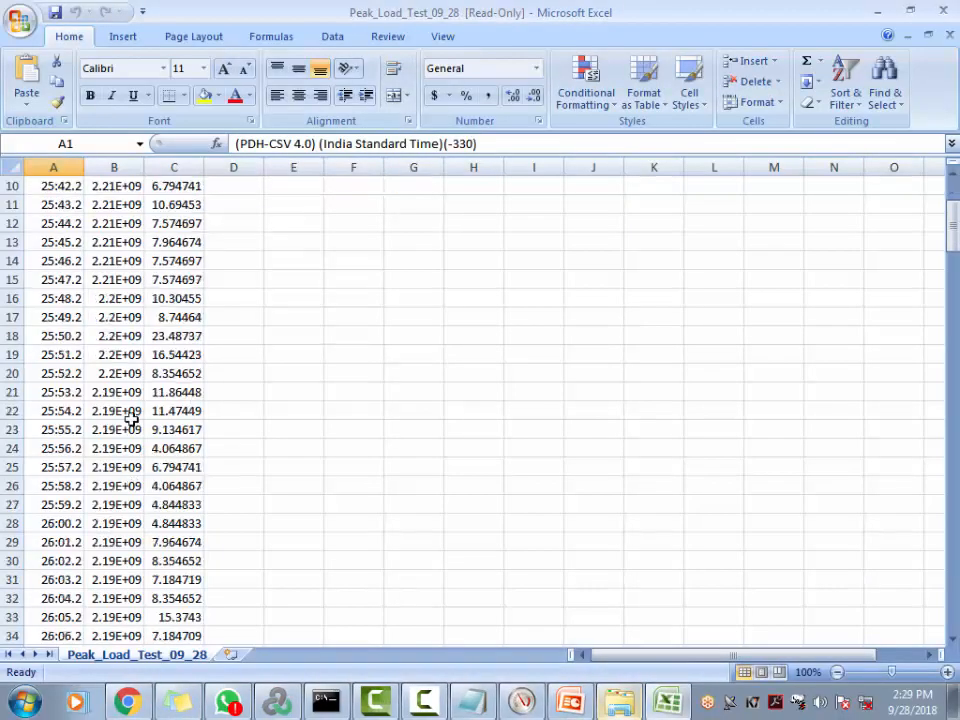
pyautogui.click(18, 169)
pyautogui.doubleClick(86, 167)
pyautogui.scroll(-20, 242, 480)
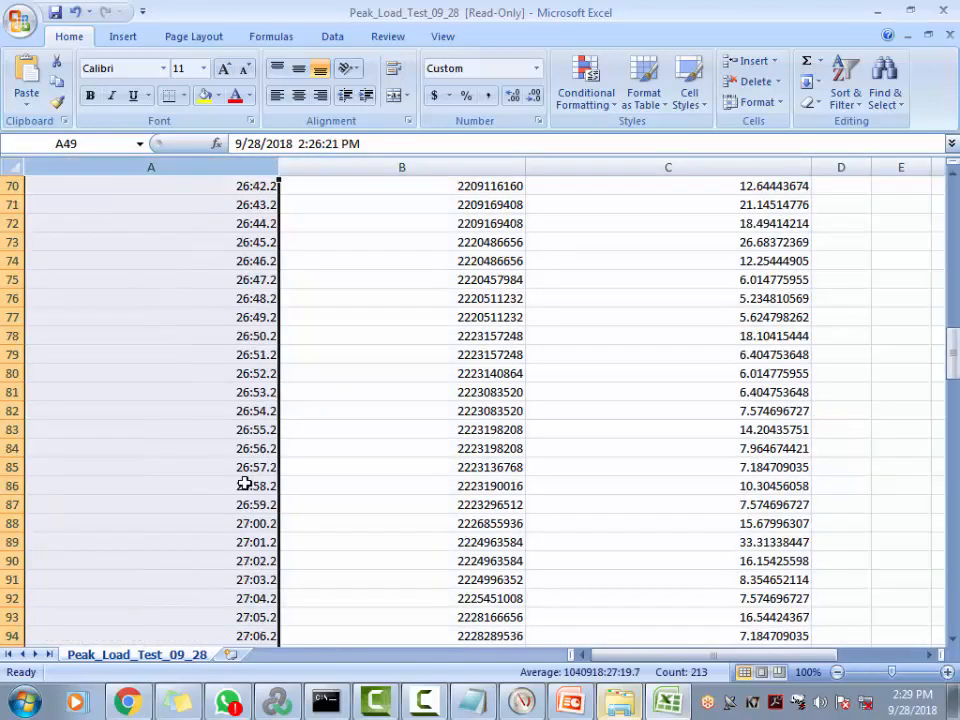
pyautogui.scroll(-20, 262, 588)
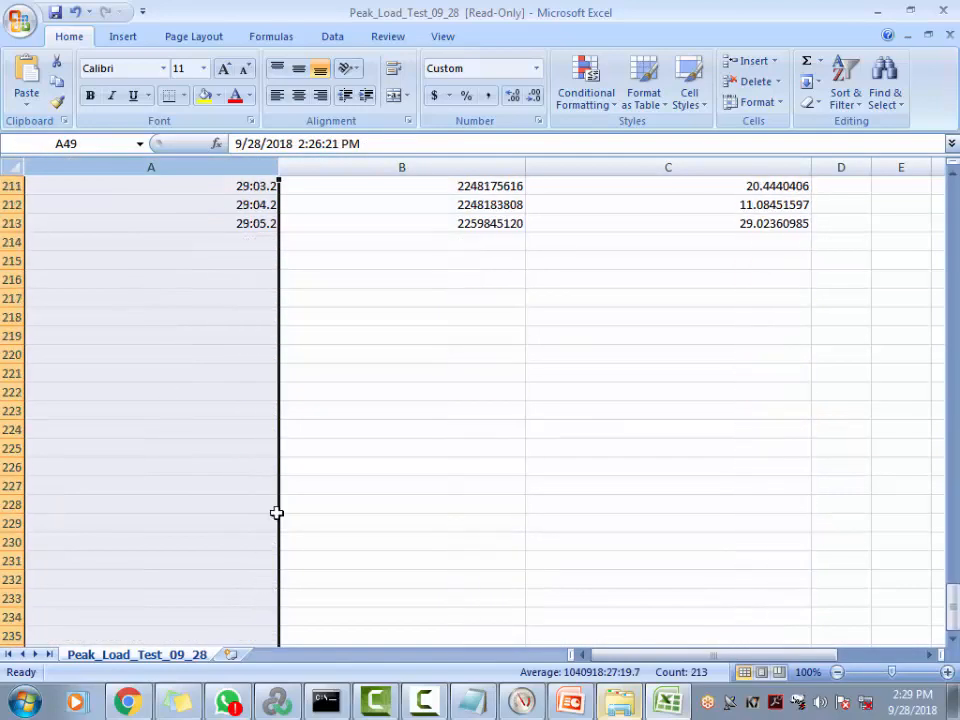
pyautogui.doubleClick(242, 223)
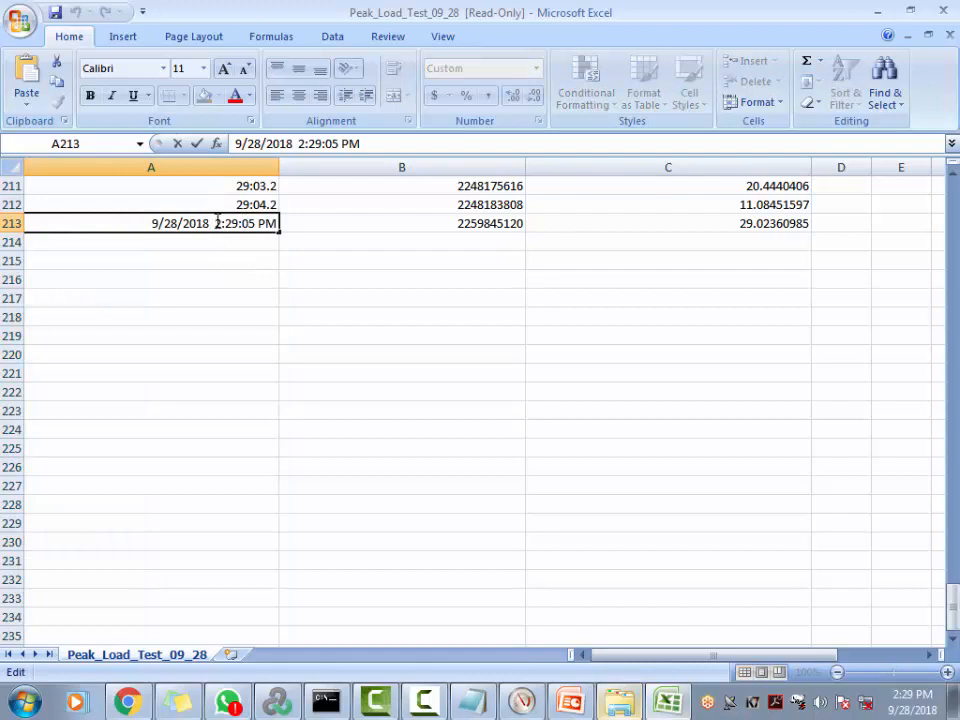
pyautogui.moveTo(217, 223); pyautogui.dragTo(285, 223)
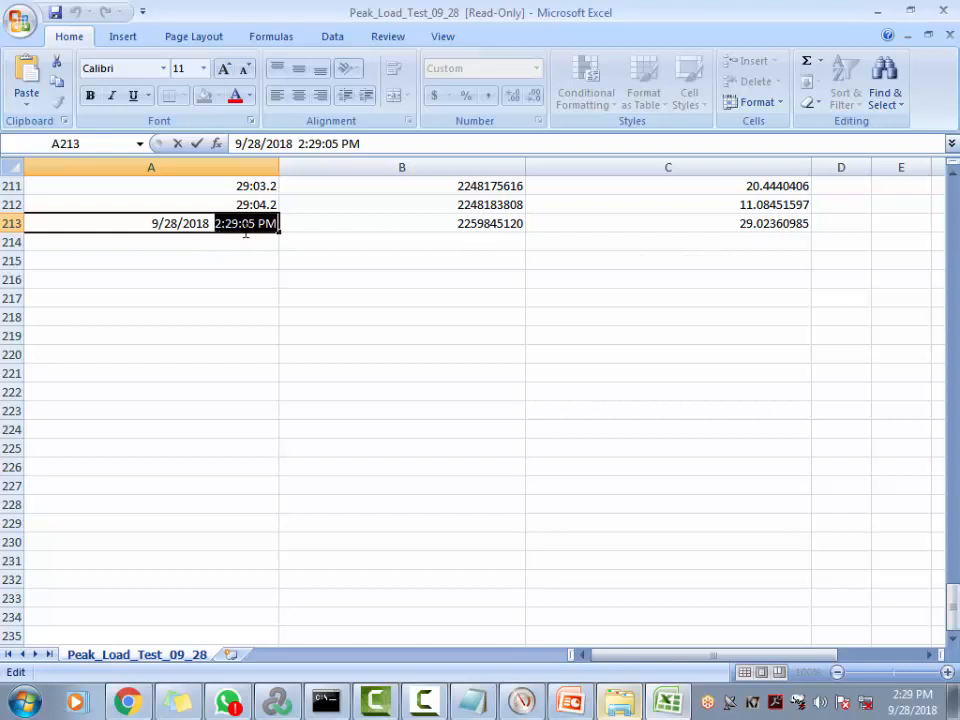
pyautogui.click(246, 223)
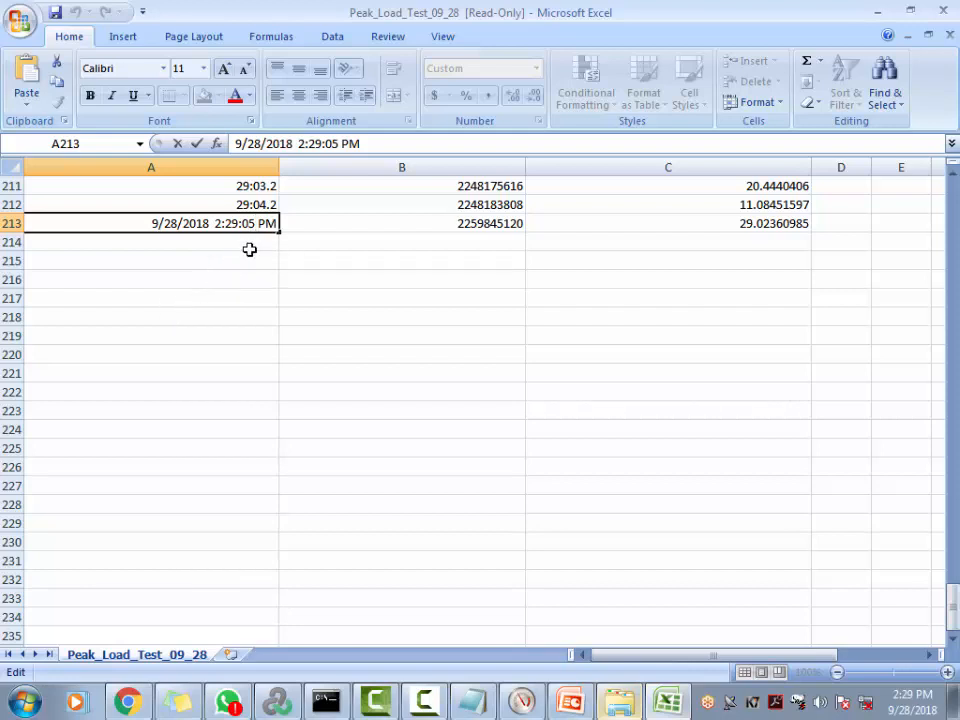
# Close the edited workbook without saving and reopen the Peak_Load_Test_09_28 CSV read-only
pyautogui.click(942, 11)
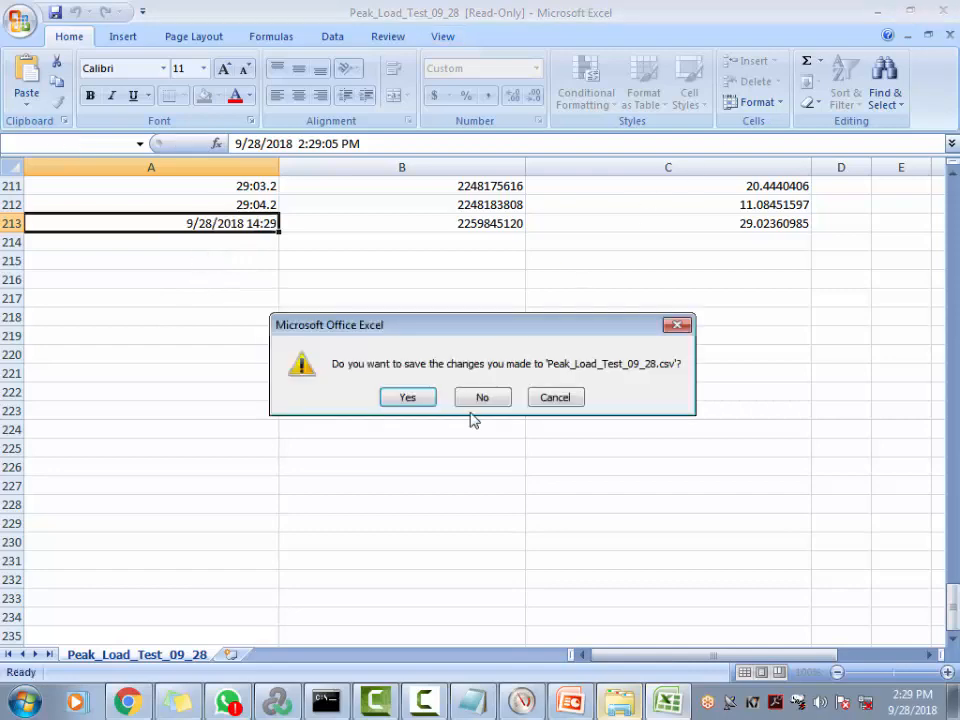
pyautogui.click(478, 399)
pyautogui.doubleClick(389, 133)
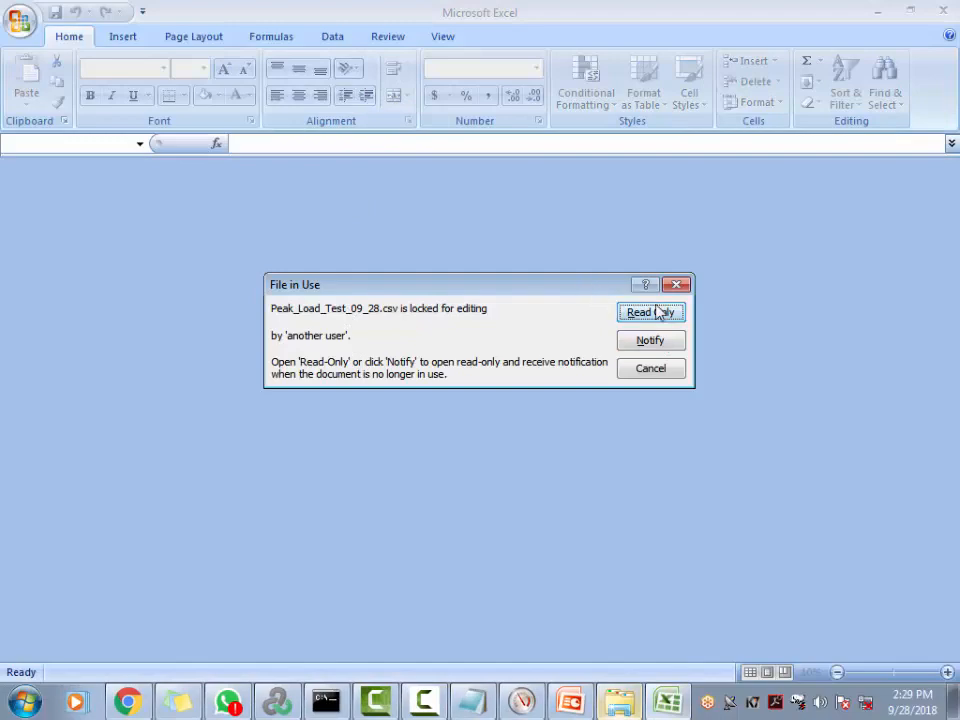
pyautogui.press('Return')
# Select the whole sheet and AutoFit columns A–C to their contents
pyautogui.scroll(-7, 311, 332)
pyautogui.click(12, 185)
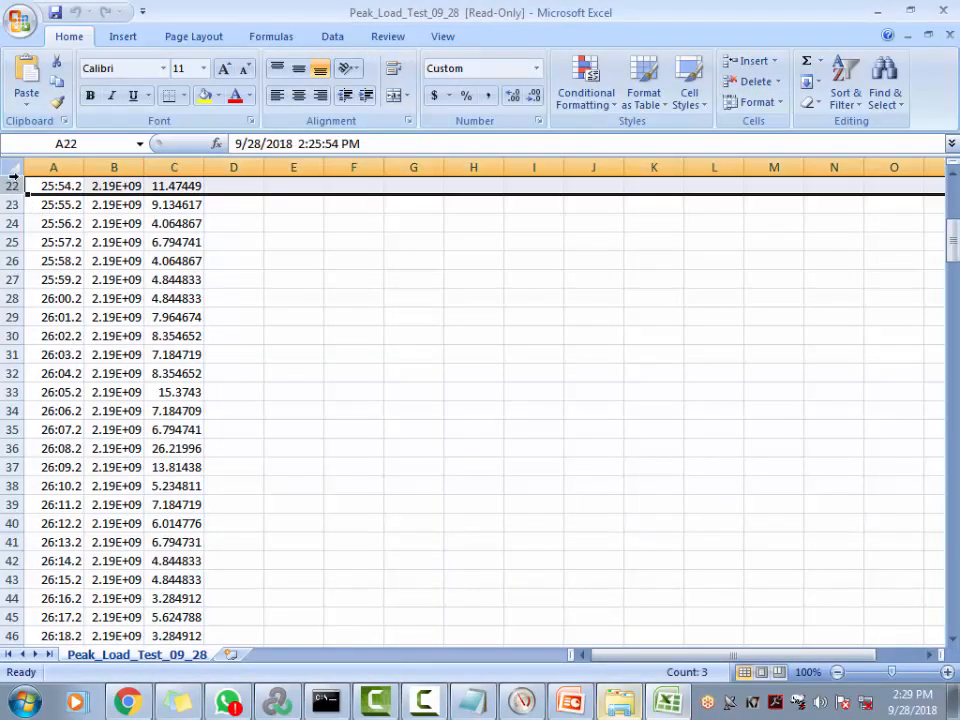
pyautogui.click(12, 167)
pyautogui.doubleClick(83, 167)
pyautogui.scroll(-18, 257, 489)
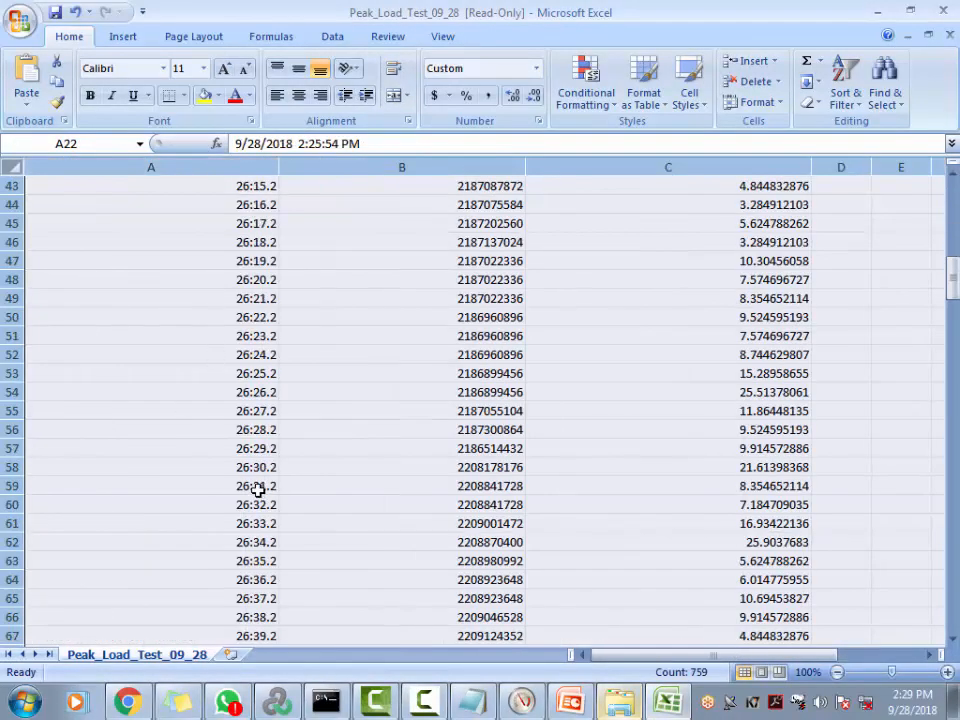
pyautogui.moveTo(951, 330); pyautogui.dragTo(948, 604)
# Re-enter the timestamps in A253 and A252 so they show full dates
pyautogui.doubleClick(249, 634)
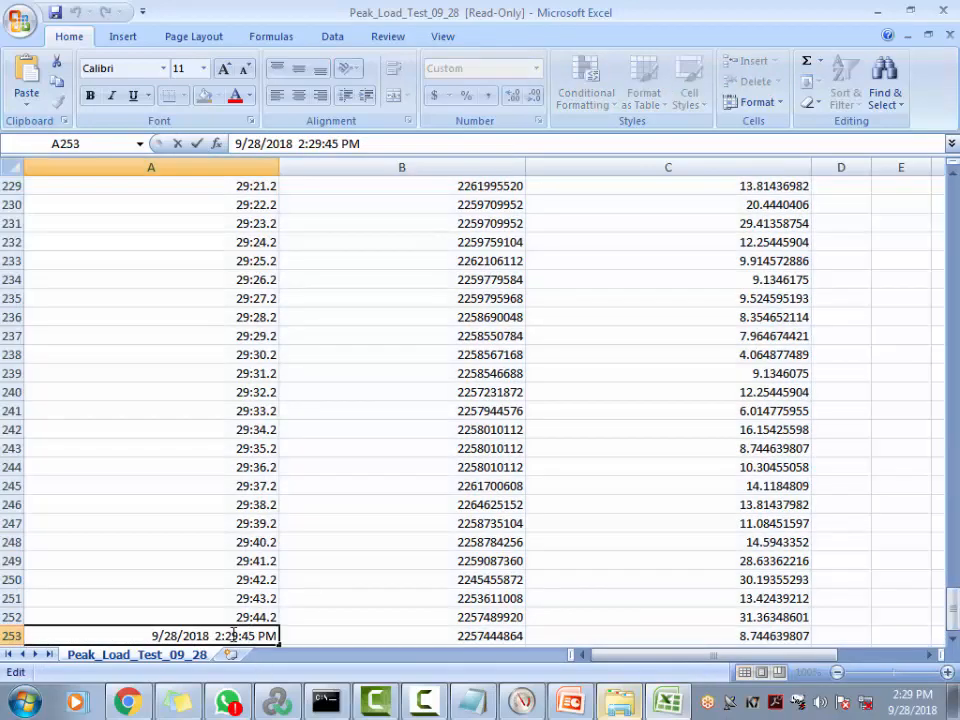
pyautogui.doubleClick(245, 635)
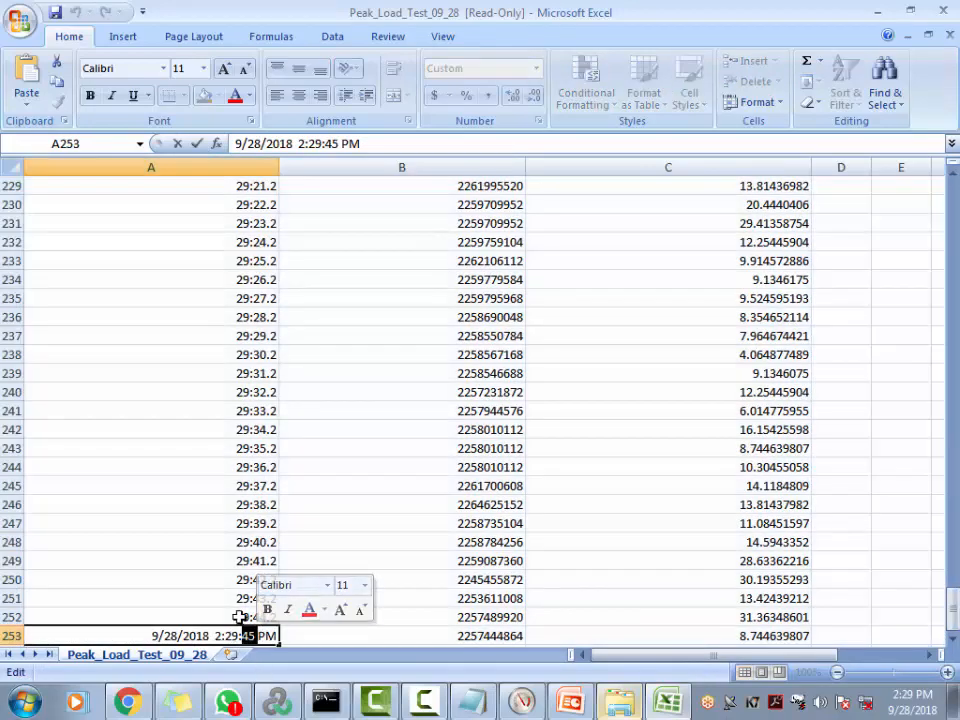
pyautogui.doubleClick(245, 617)
pyautogui.doubleClick(245, 617)
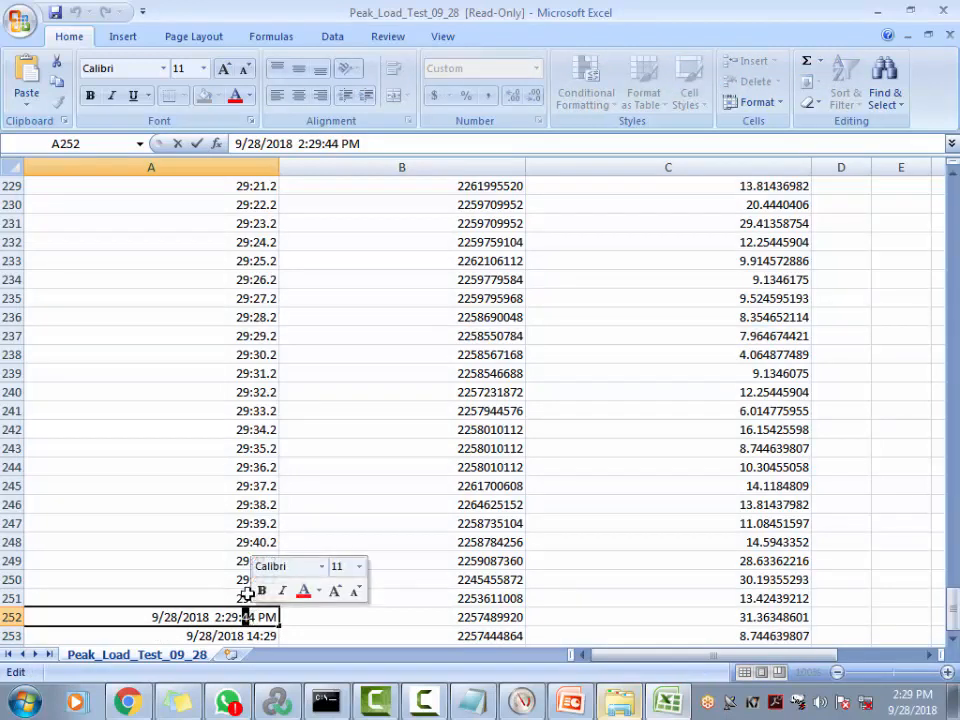
pyautogui.doubleClick(222, 598)
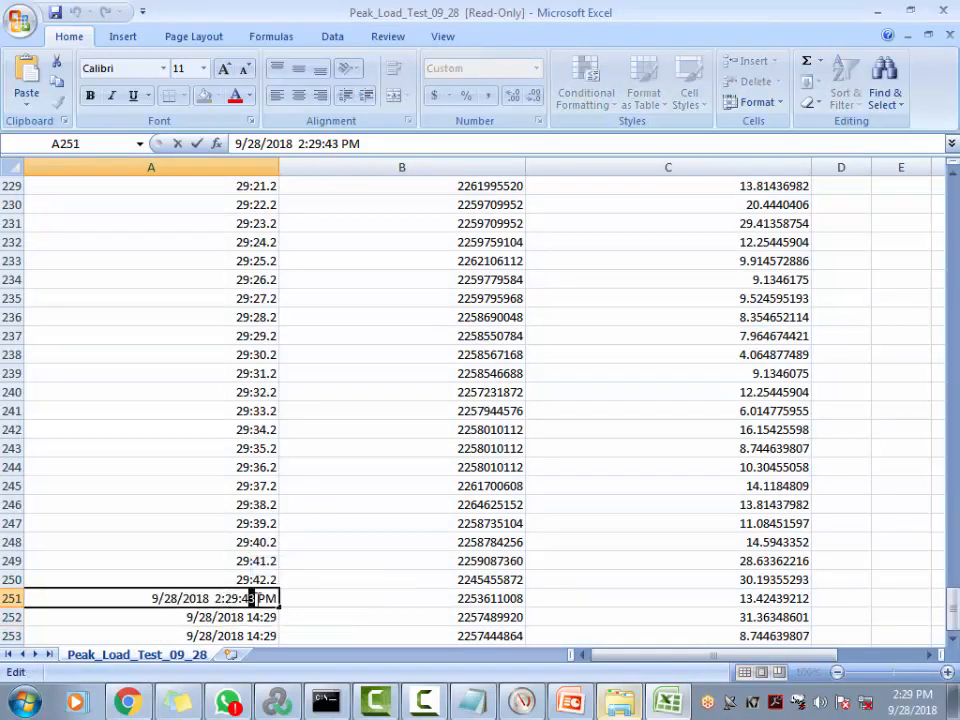
# Re-enter A251 and A250 so they also read 9/28/2018 14:29
pyautogui.doubleClick(245, 598)
pyautogui.click(236, 580)
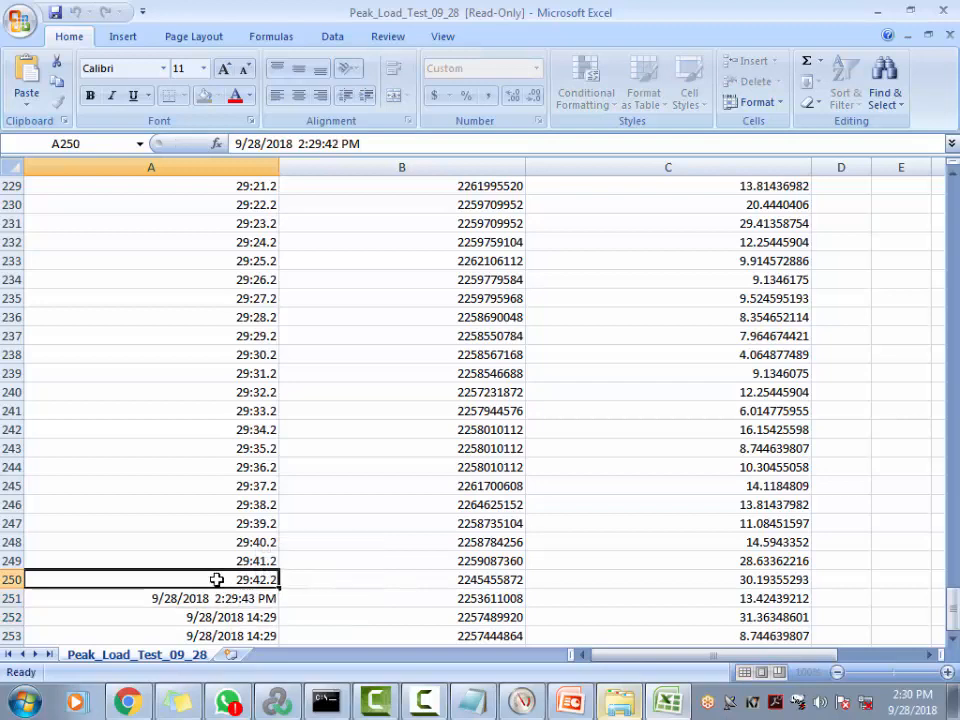
pyautogui.doubleClick(231, 579)
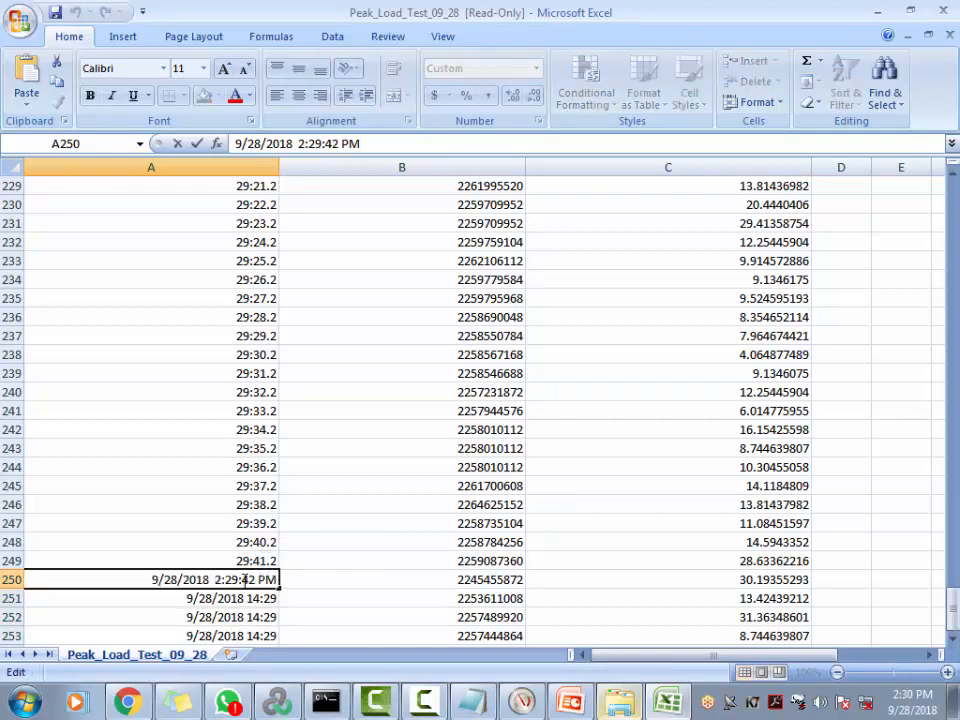
pyautogui.click(420, 505)
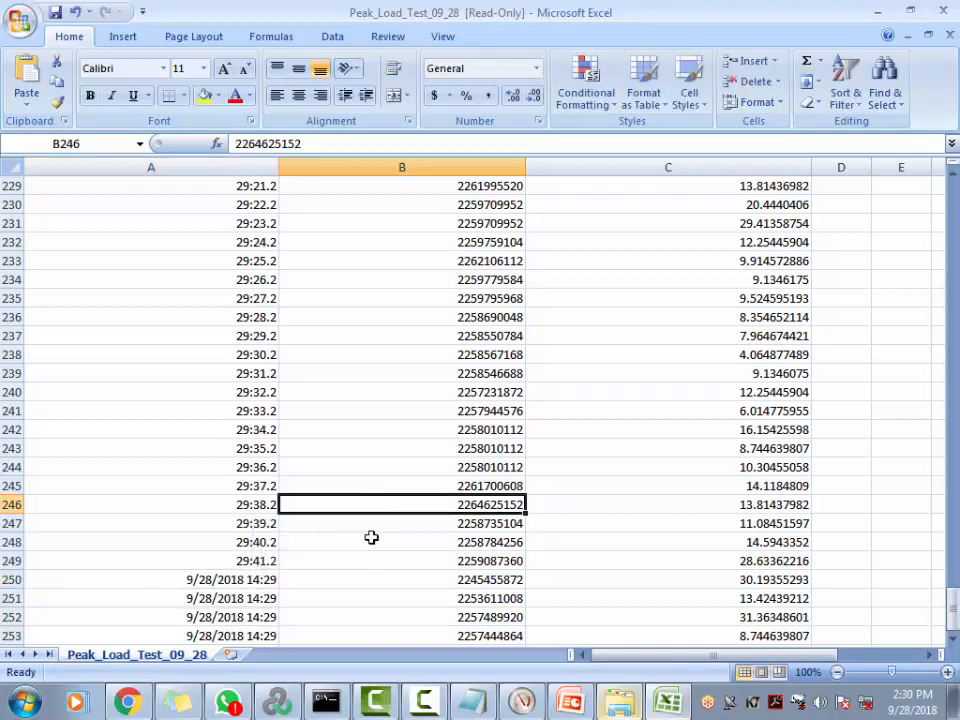
pyautogui.scroll(-6, 386, 495)
pyautogui.scroll(8, 370, 460)
pyautogui.scroll(6, 350, 429)
pyautogui.scroll(-14, 290, 530)
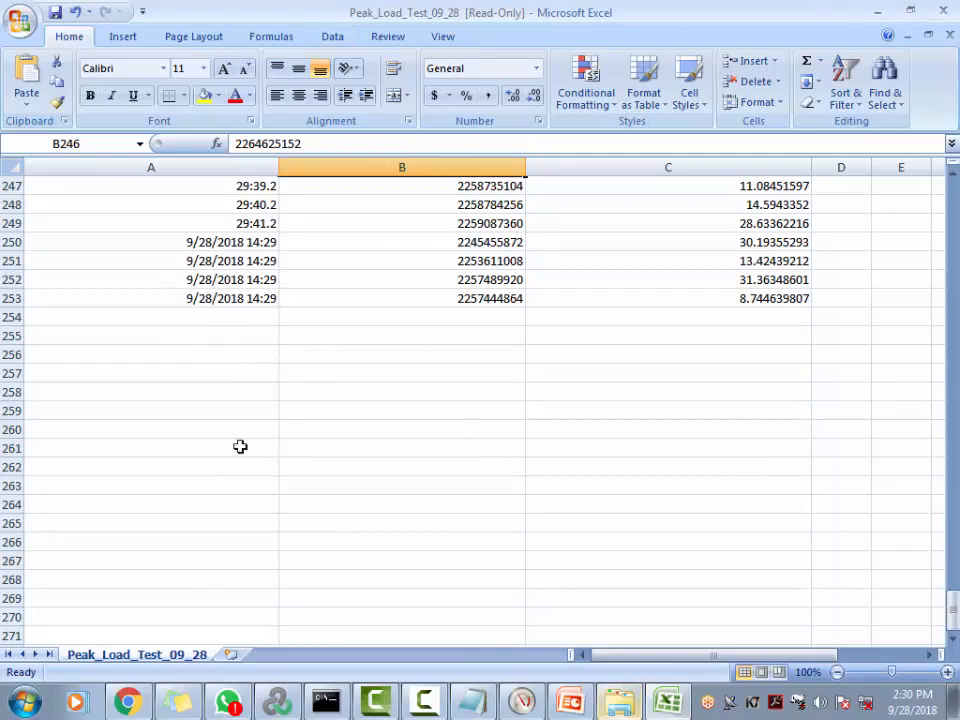
pyautogui.scroll(20, 240, 446)
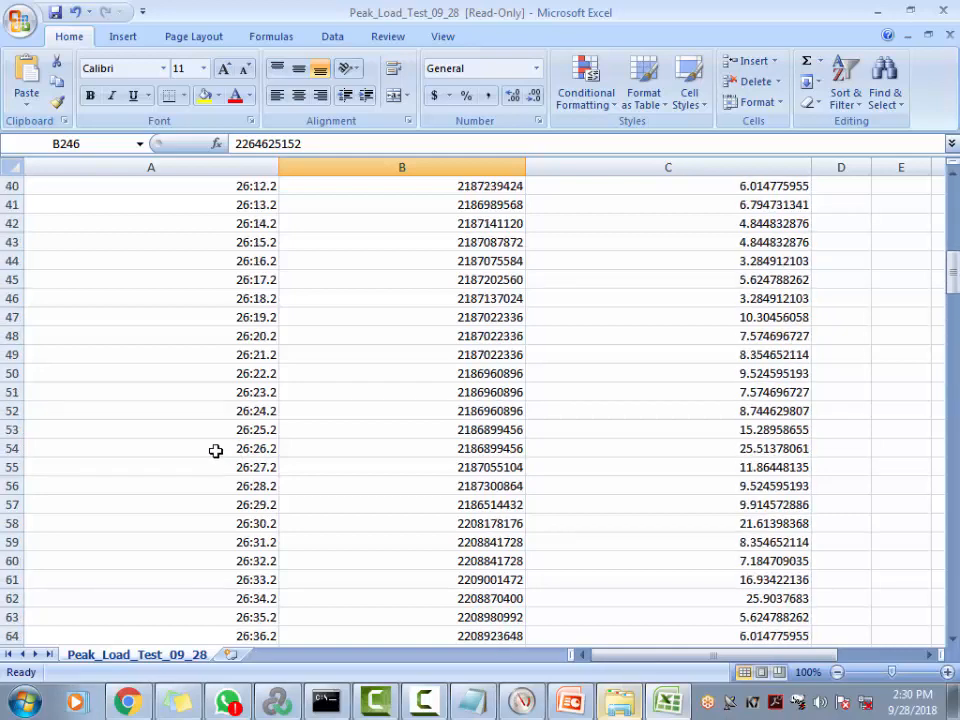
pyautogui.scroll(13, 224, 446)
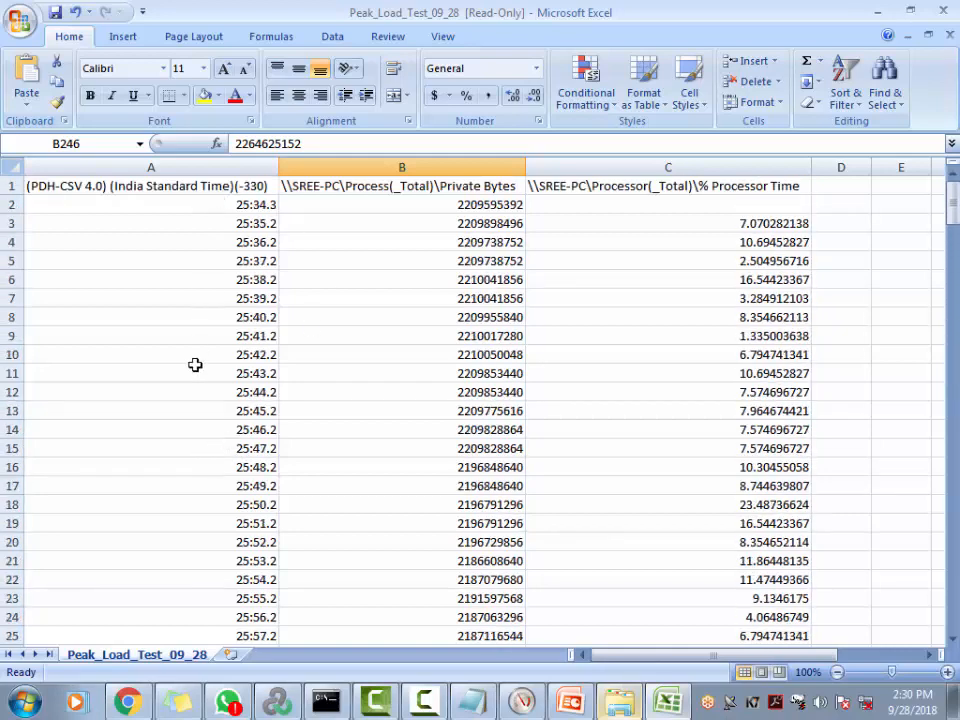
pyautogui.click(453, 190)
pyautogui.click(455, 209)
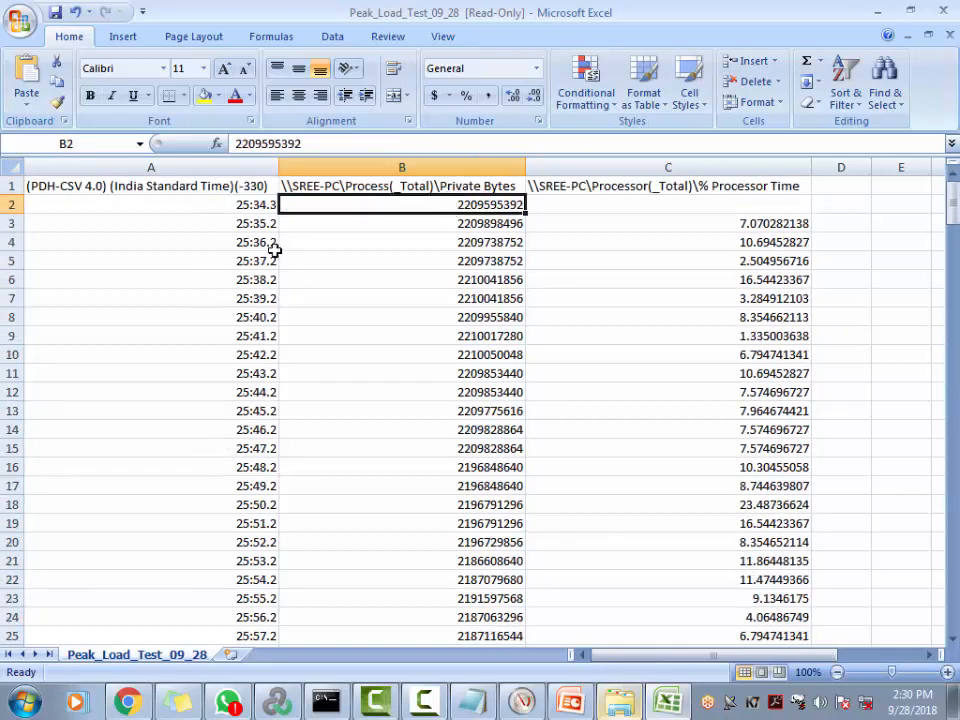
pyautogui.click(244, 209)
pyautogui.click(478, 204)
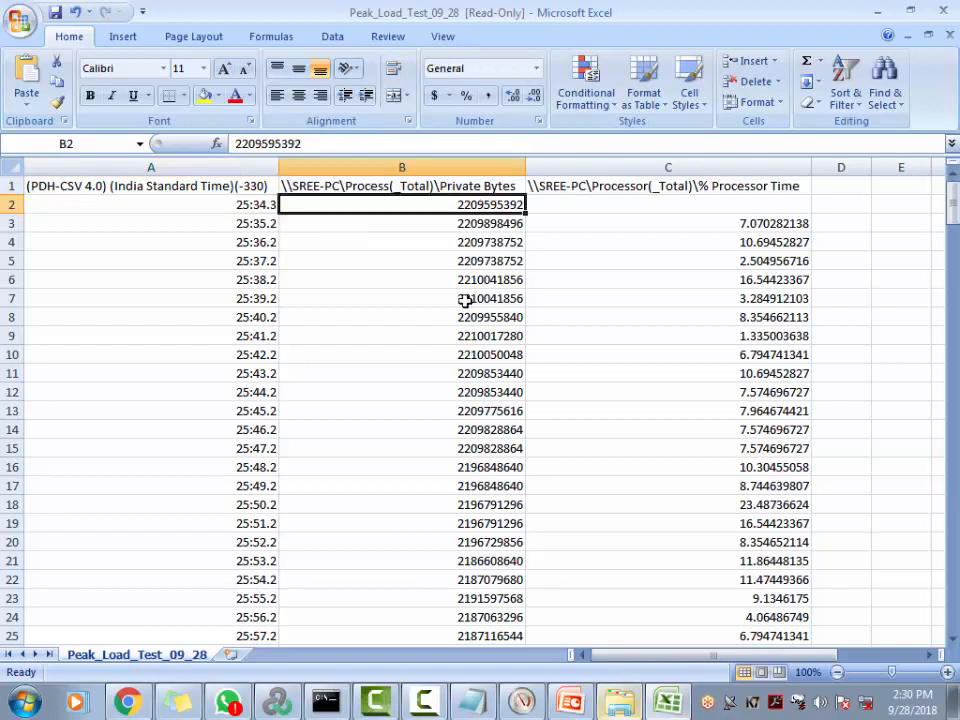
pyautogui.click(240, 222)
pyautogui.doubleClick(240, 222)
pyautogui.click(467, 220)
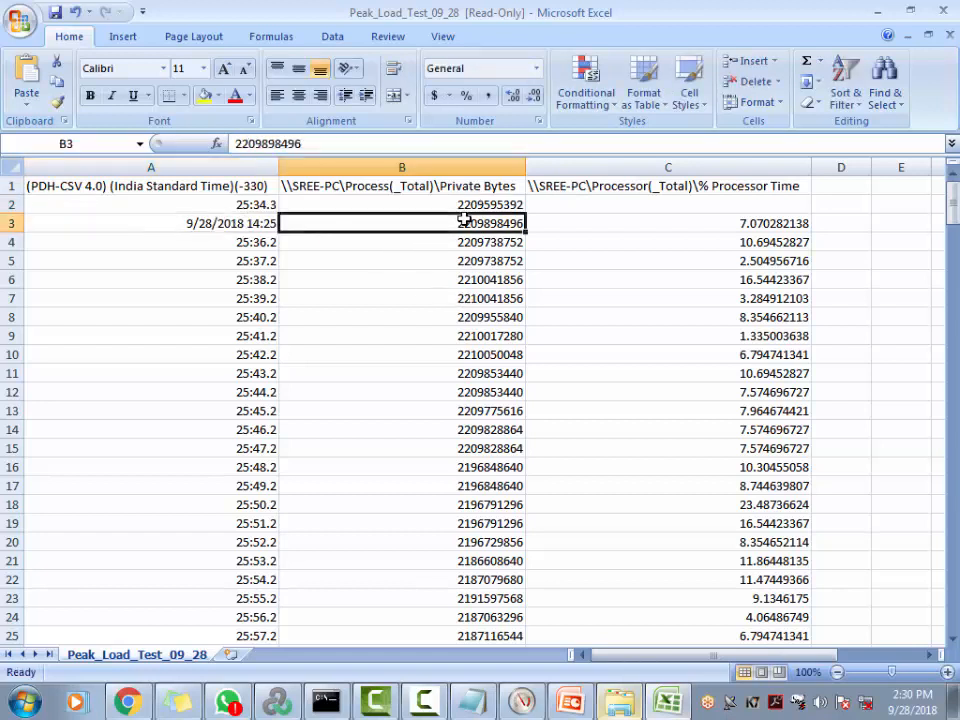
pyautogui.doubleClick(245, 242)
pyautogui.press('Tab')
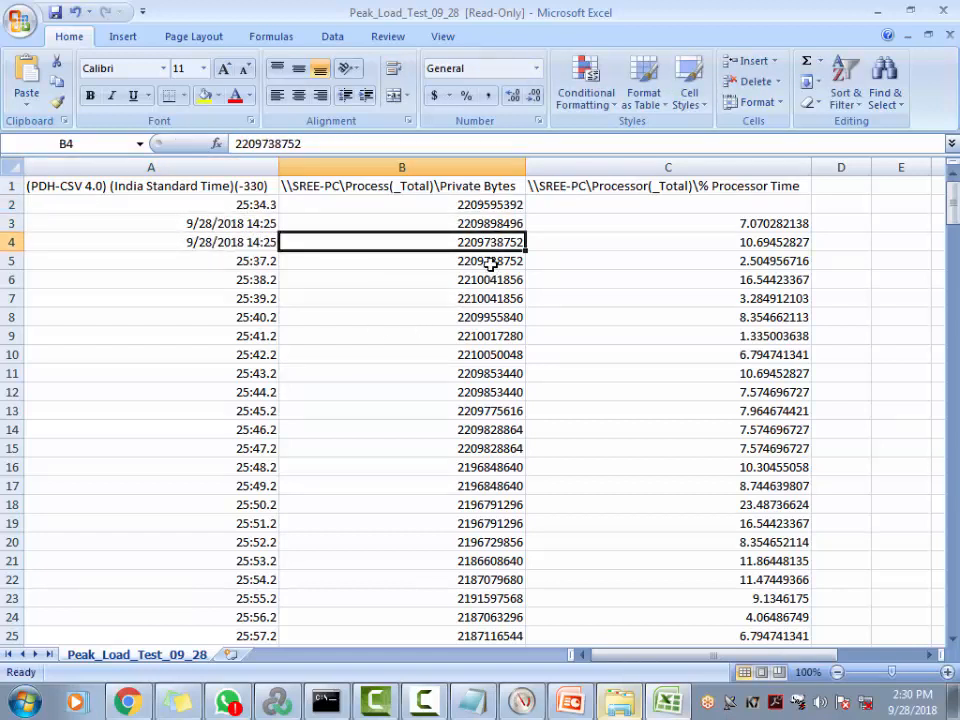
pyautogui.click(470, 280)
pyautogui.click(476, 317)
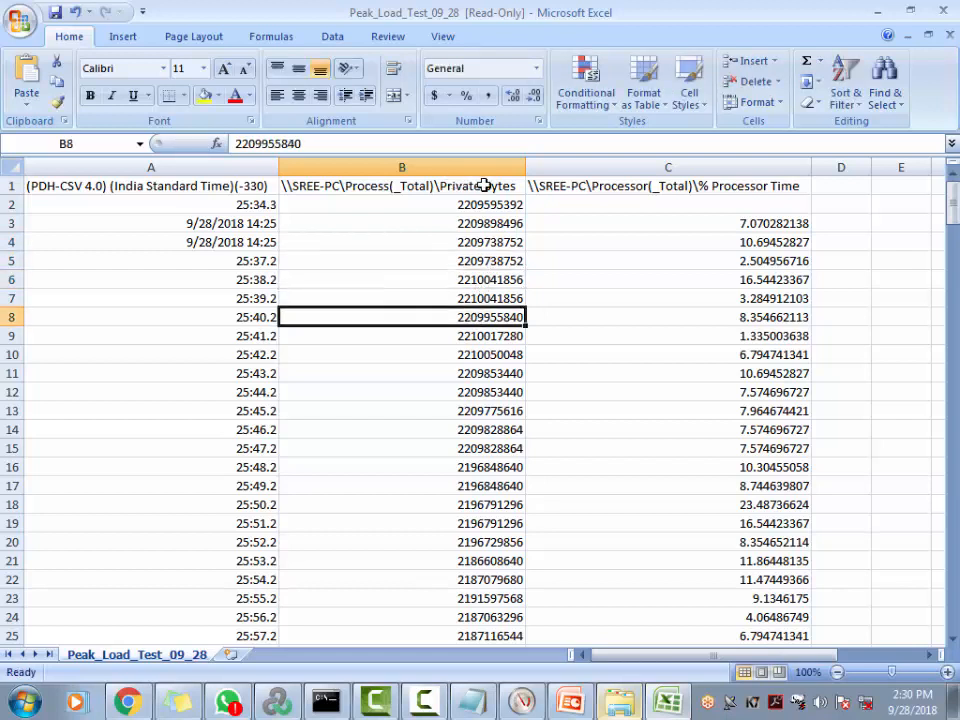
pyautogui.click(741, 224)
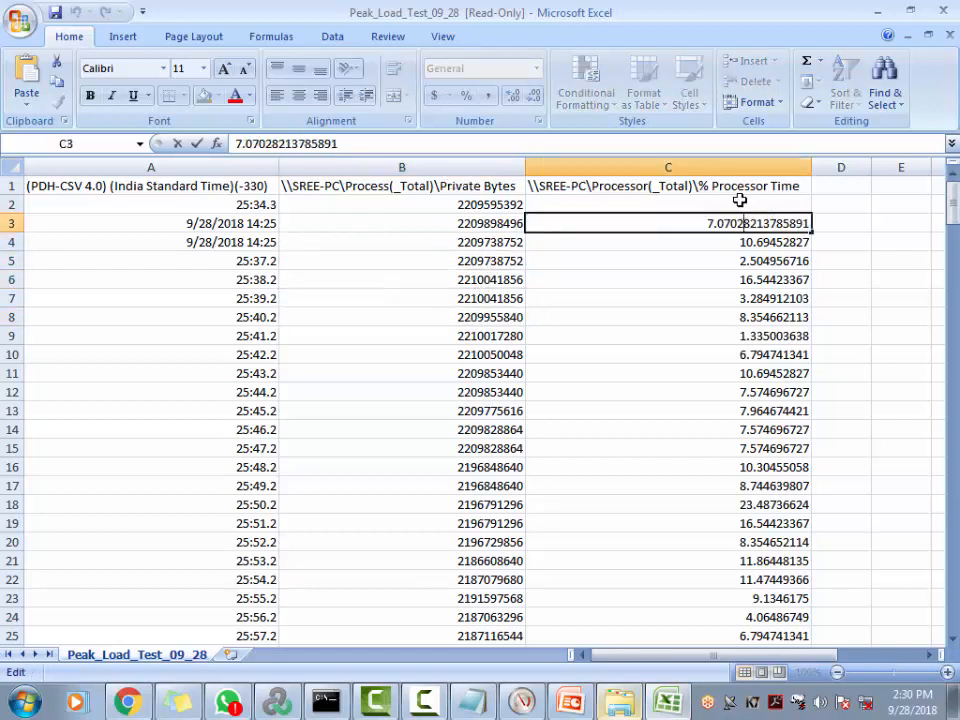
pyautogui.click(692, 356)
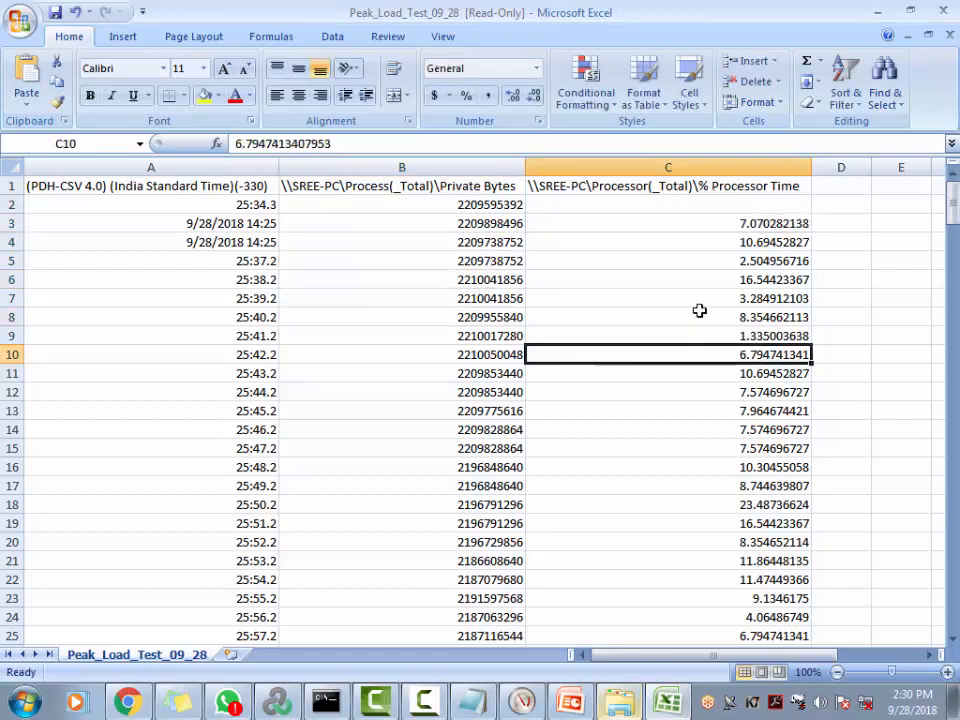
pyautogui.doubleClick(257, 222)
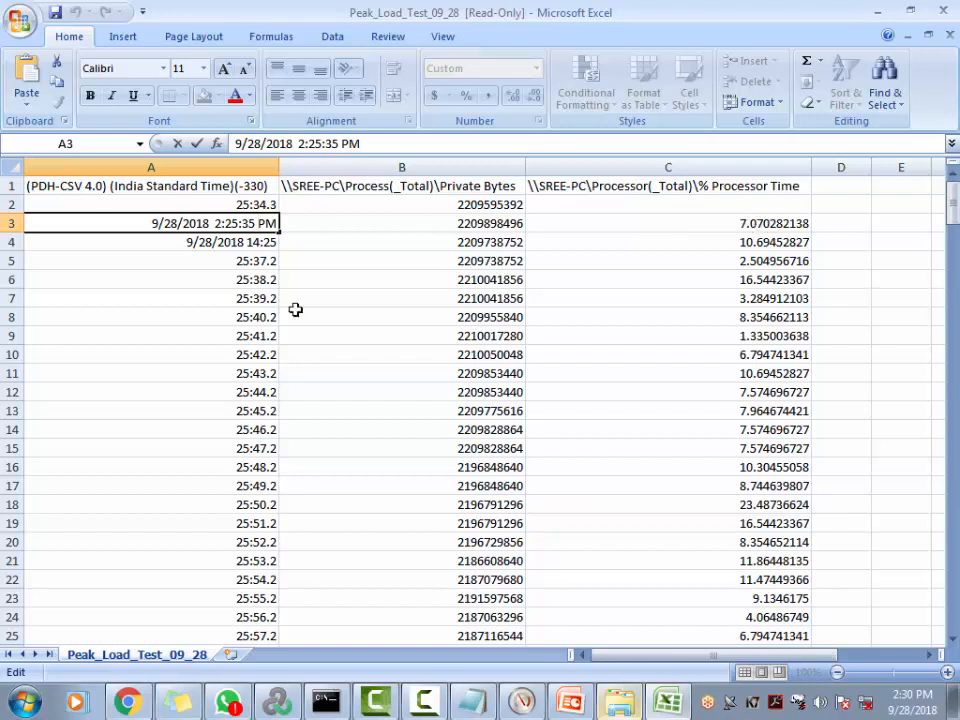
pyautogui.press('Return')
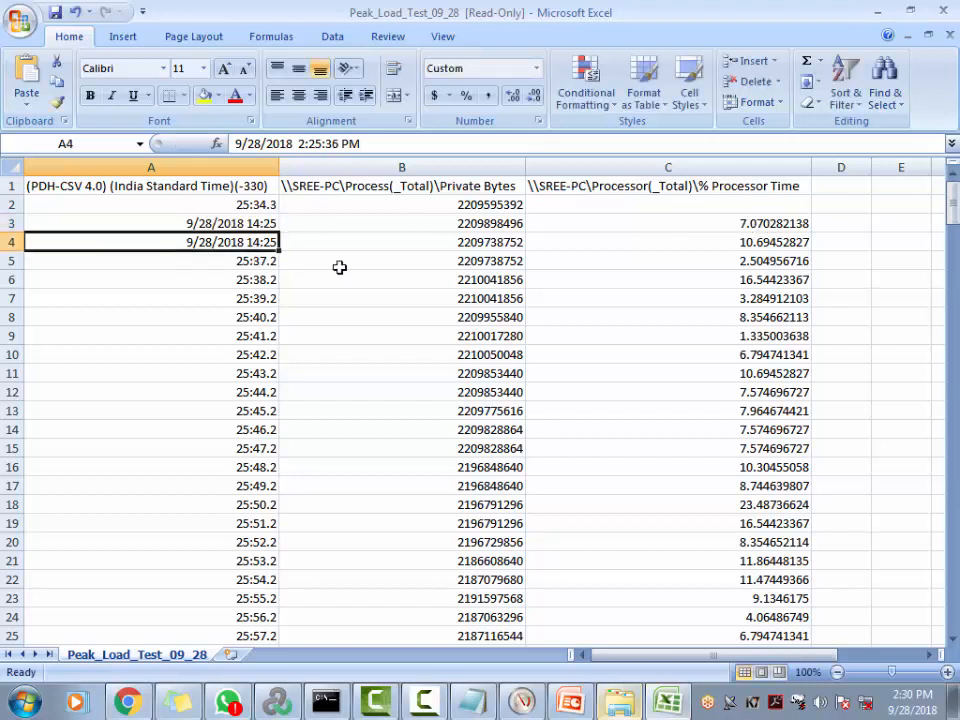
pyautogui.click(741, 248)
pyautogui.click(124, 261)
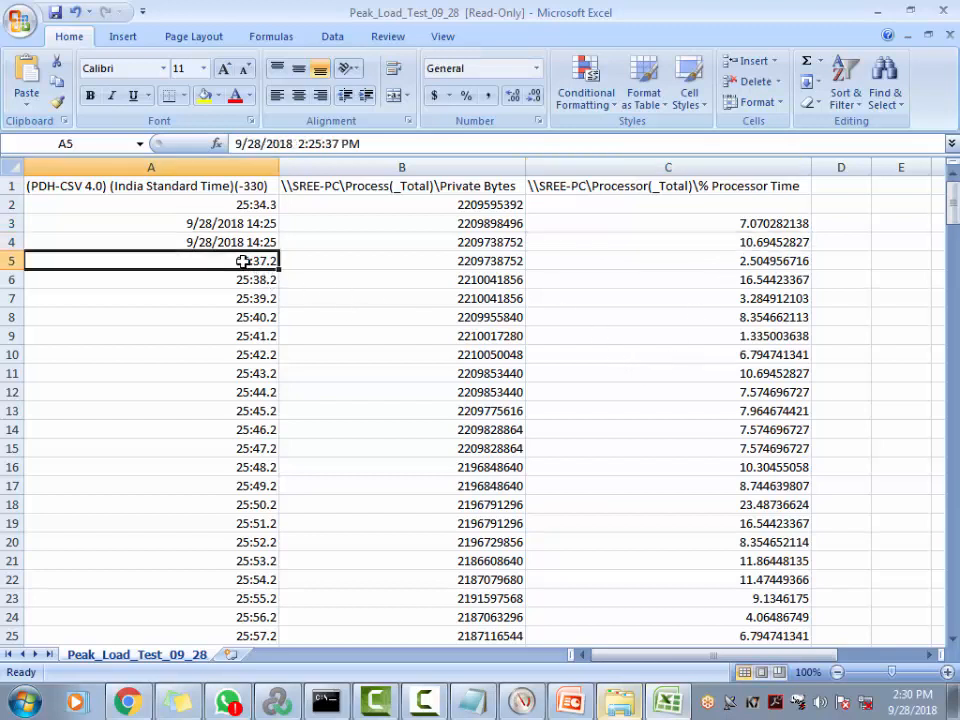
pyautogui.doubleClick(753, 261)
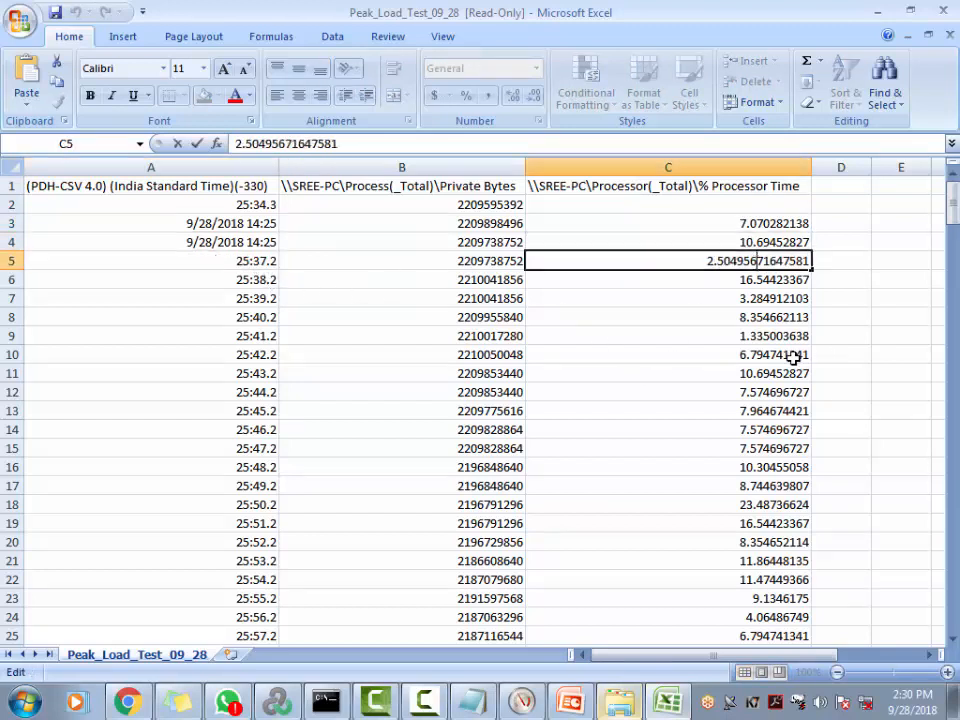
pyautogui.click(250, 262)
pyautogui.doubleClick(250, 262)
pyautogui.click(754, 281)
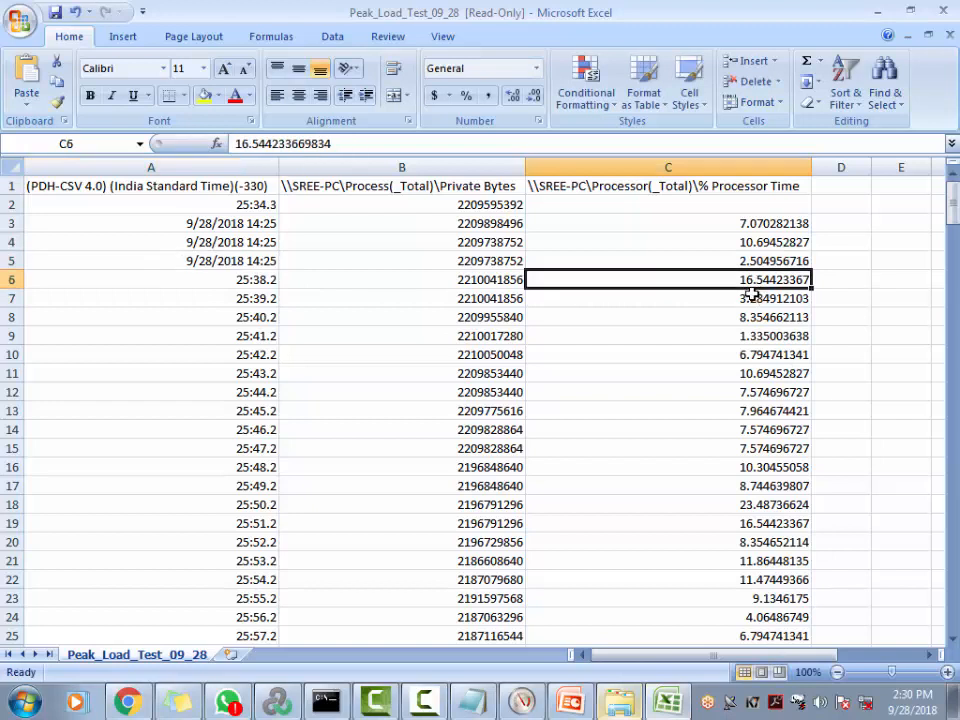
pyautogui.click(483, 237)
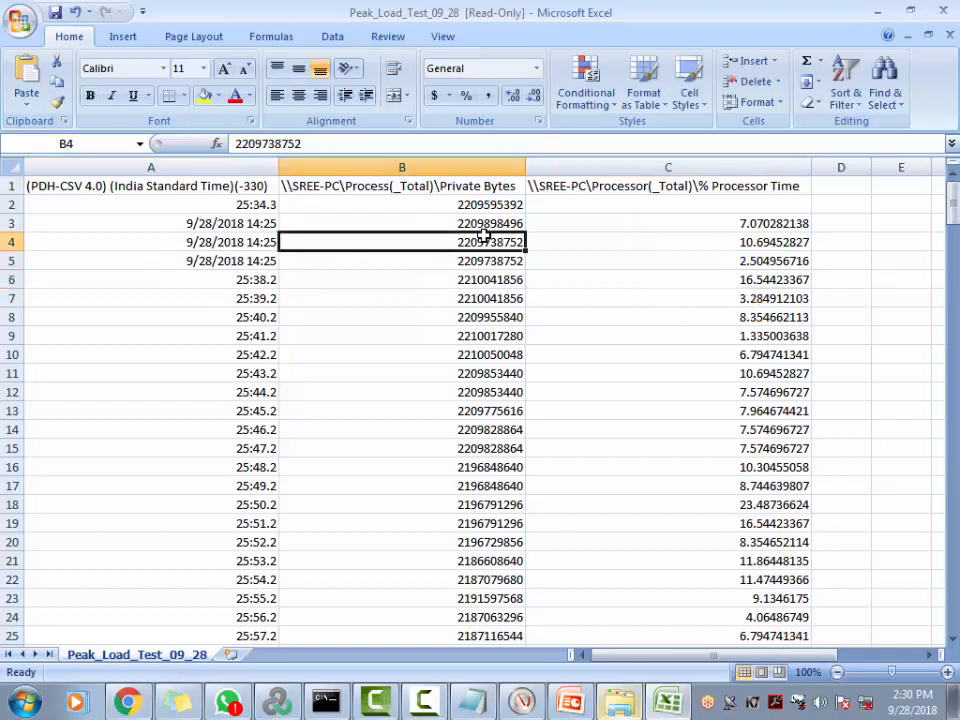
pyautogui.press('Right')
pyautogui.press('Right')
pyautogui.press('Right')
pyautogui.press('Left')
pyautogui.press('Left')
pyautogui.press('Left')
pyautogui.press('Left')
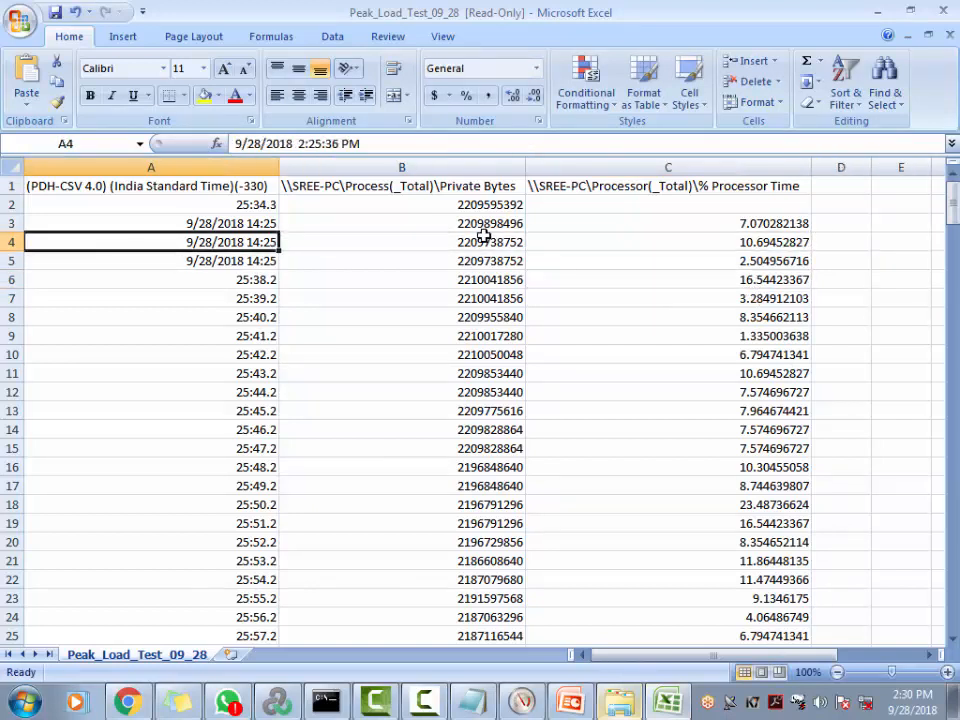
pyautogui.press('Right')
pyautogui.press('Right')
pyautogui.press('Right')
pyautogui.press('Right')
pyautogui.press('Right')
pyautogui.press('Down')
pyautogui.press('Left')
pyautogui.press('Left')
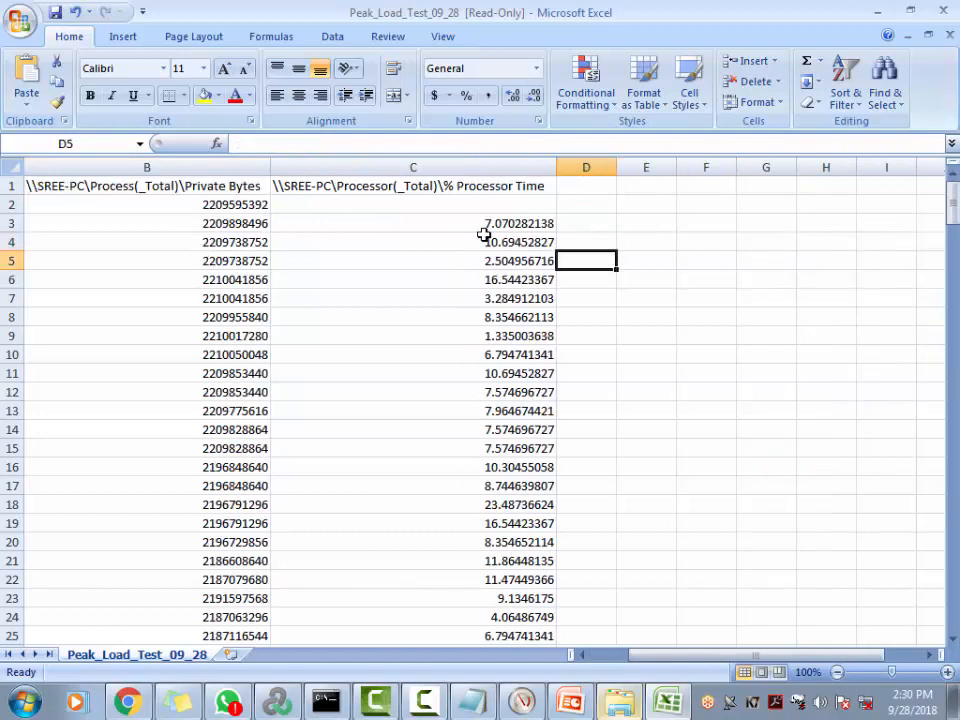
pyautogui.press('Left')
pyautogui.press('Left')
pyautogui.press('Left')
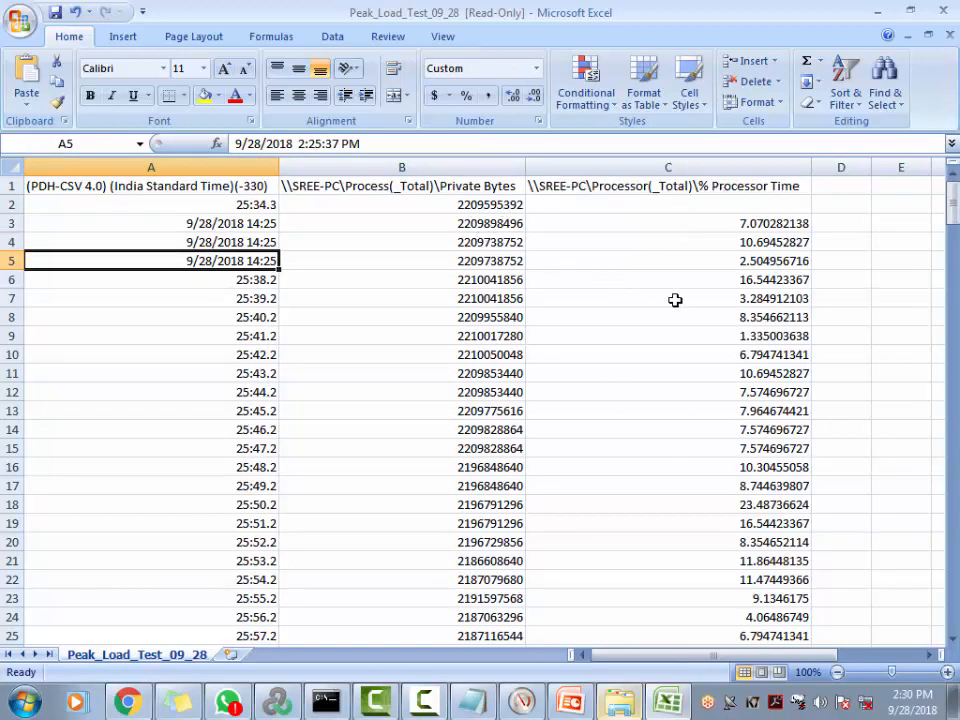
pyautogui.scroll(-6, 543, 388)
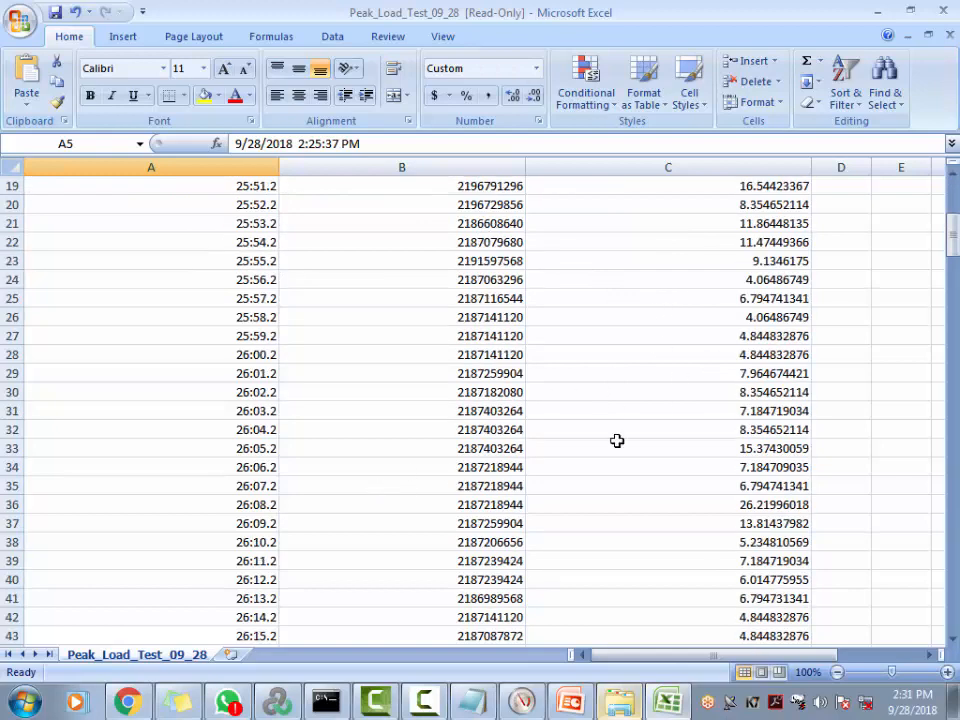
pyautogui.scroll(6, 617, 441)
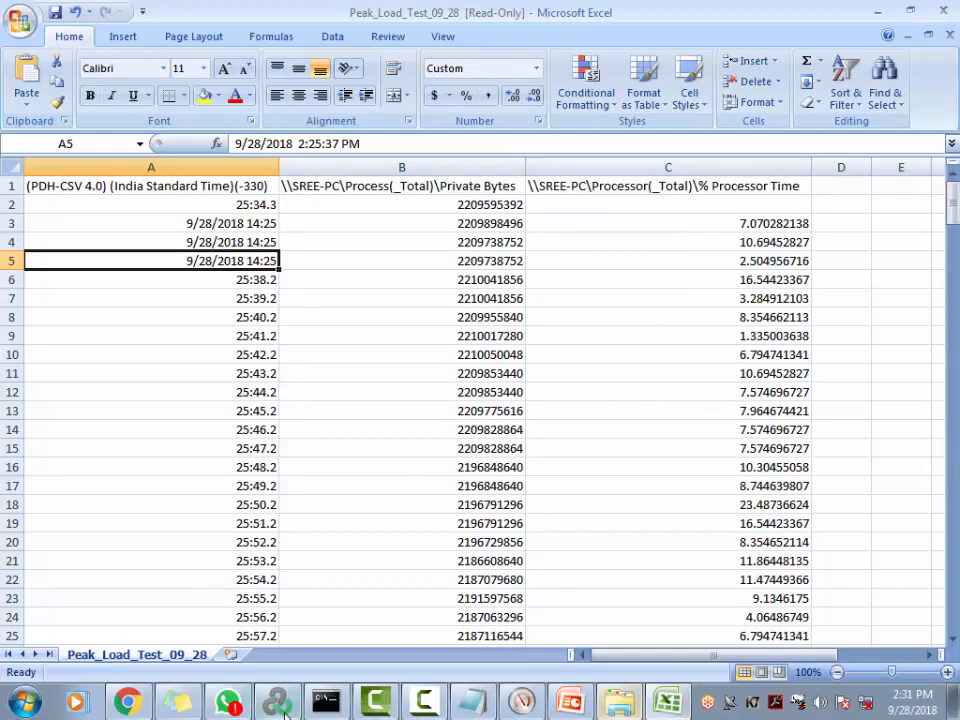
pyautogui.click(521, 703)
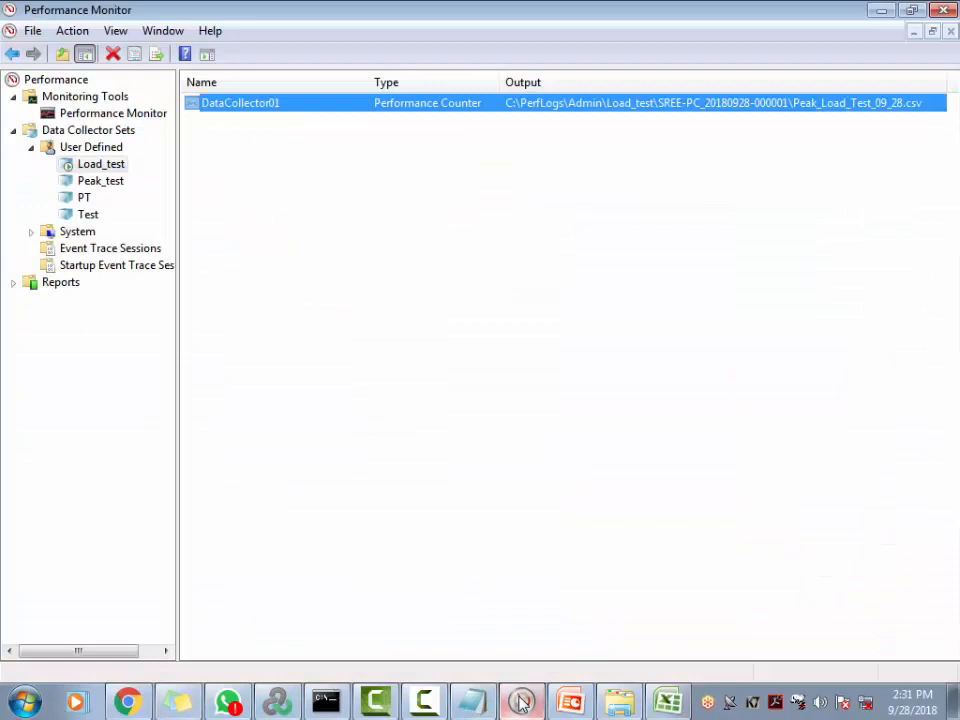
pyautogui.doubleClick(273, 106)
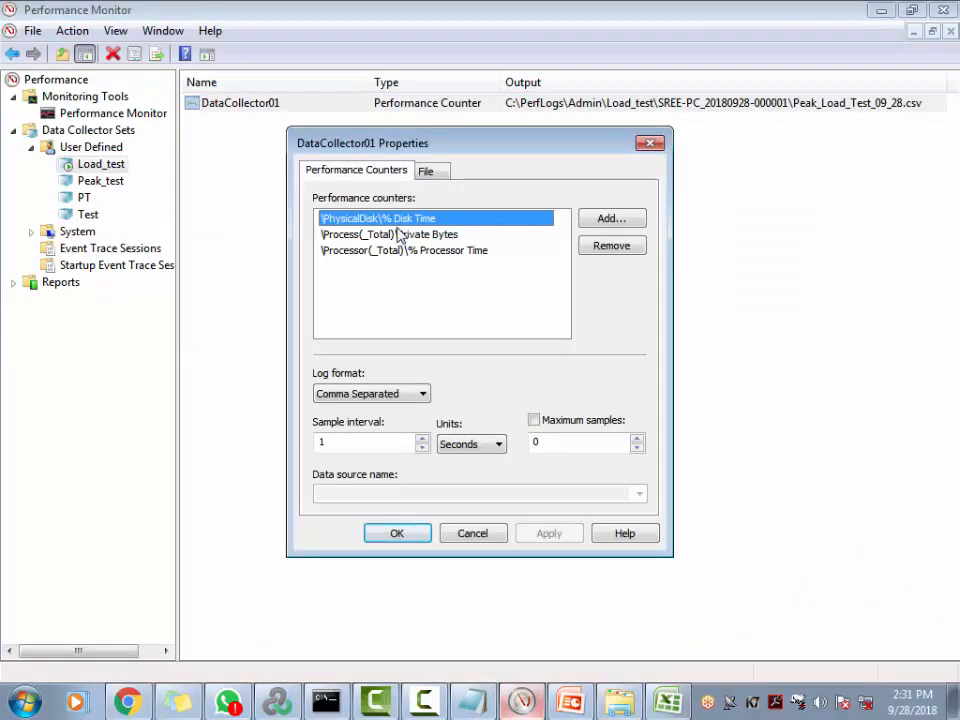
pyautogui.click(482, 535)
pyautogui.click(880, 11)
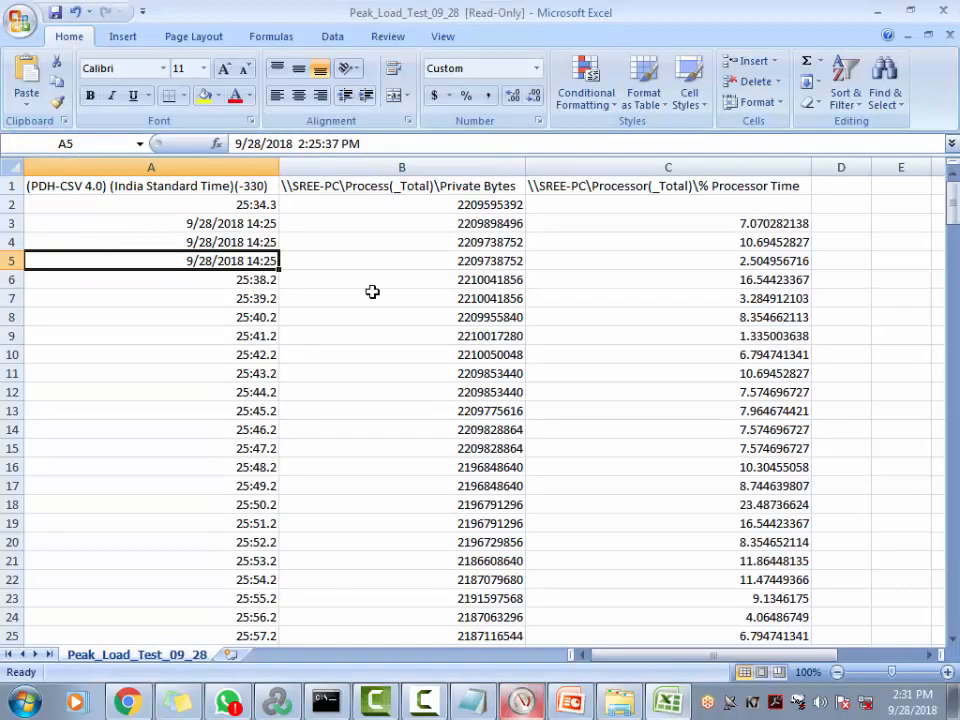
# Close the workbook without saving and reopen Peak_Load_Test_09_28 read-only
pyautogui.click(944, 10)
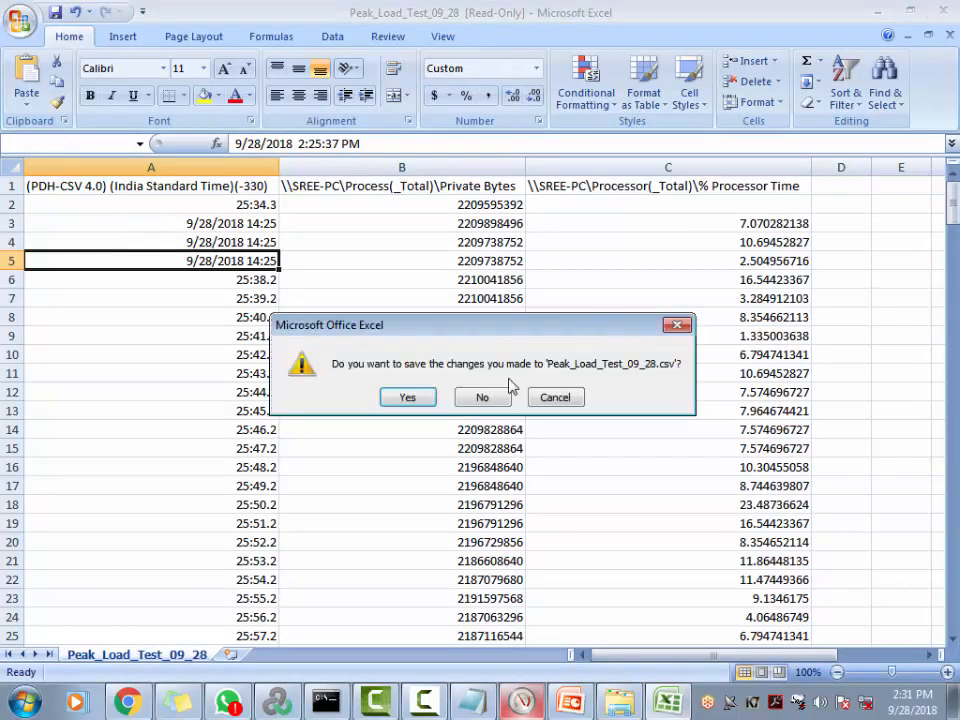
pyautogui.click(505, 394)
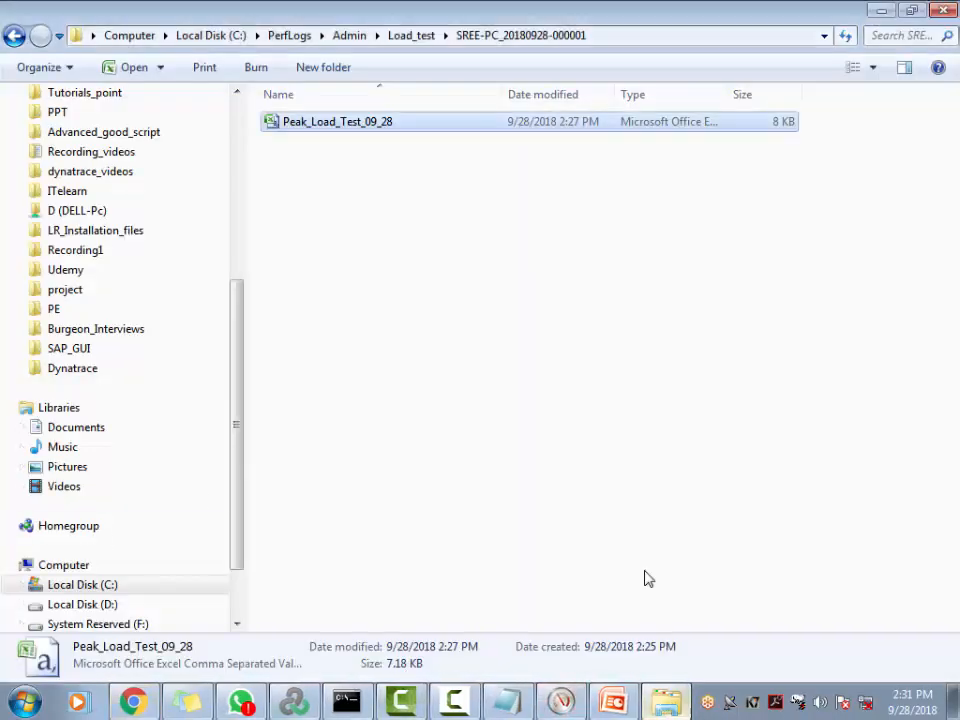
pyautogui.click(352, 134)
pyautogui.doubleClick(355, 134)
pyautogui.click(651, 313)
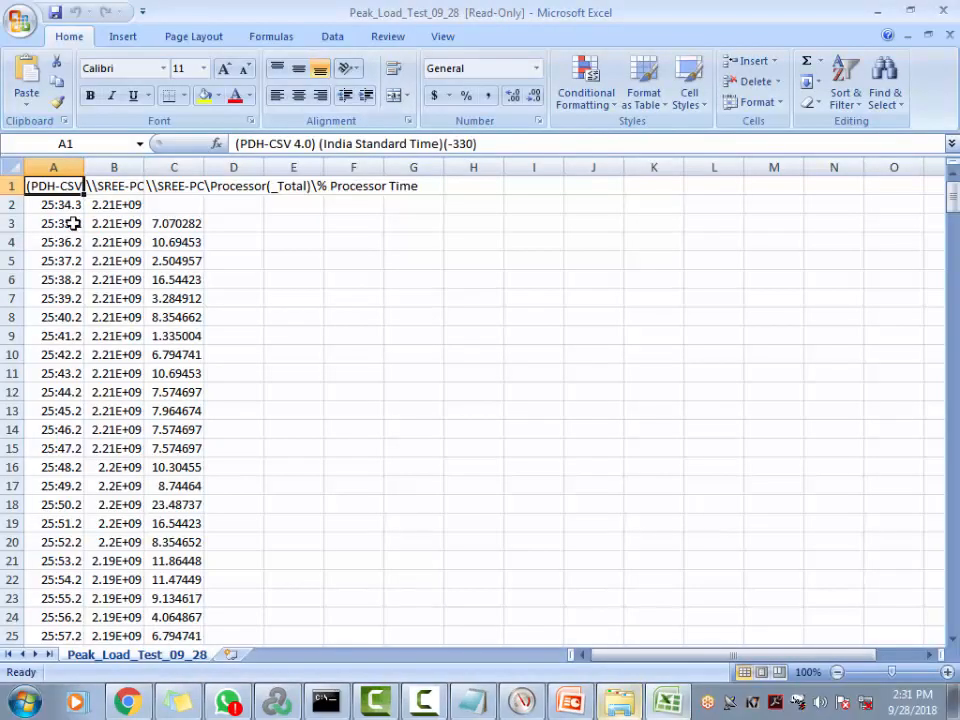
# AutoFit all columns and check the timestamp, Private Bytes and % Processor Time headers
pyautogui.click(10, 168)
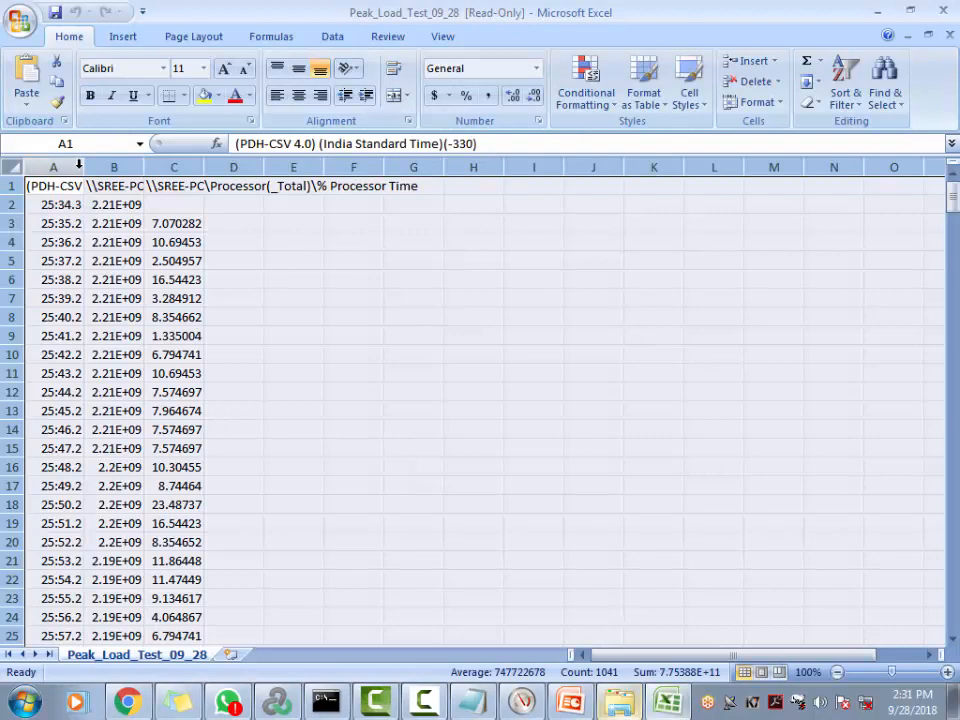
pyautogui.doubleClick(79, 165)
pyautogui.click(456, 242)
pyautogui.click(690, 225)
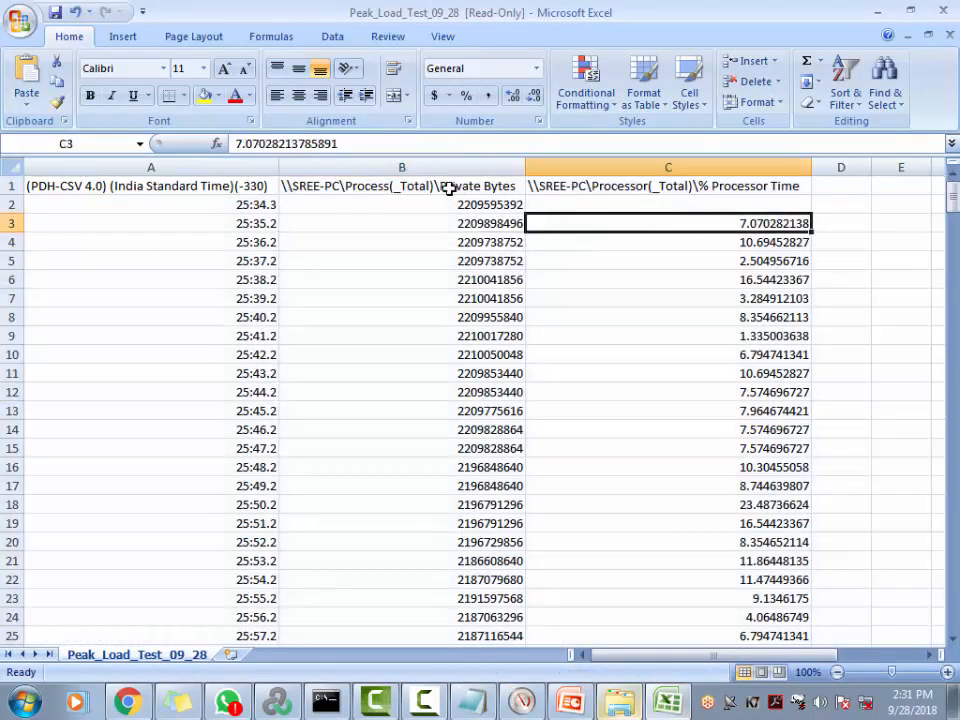
pyautogui.click(449, 188)
pyautogui.click(666, 197)
pyautogui.click(182, 189)
pyautogui.click(377, 186)
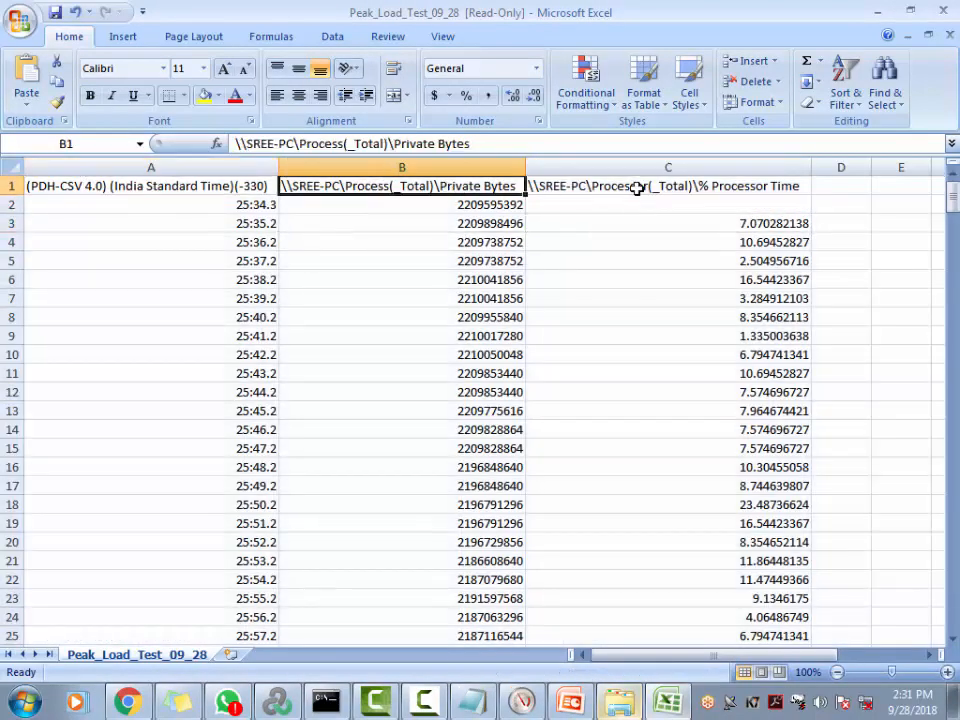
pyautogui.click(636, 189)
# Close the workbook again without saving, returning to the log folder
pyautogui.hotkey('ctrl', 'w')
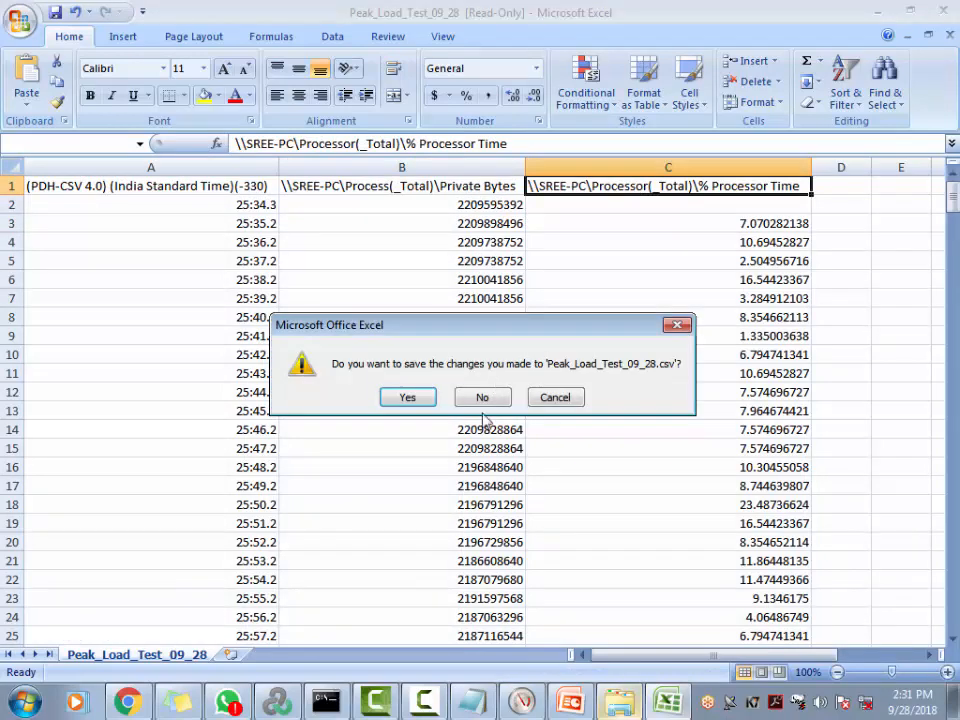
pyautogui.click(482, 398)
pyautogui.click(439, 253)
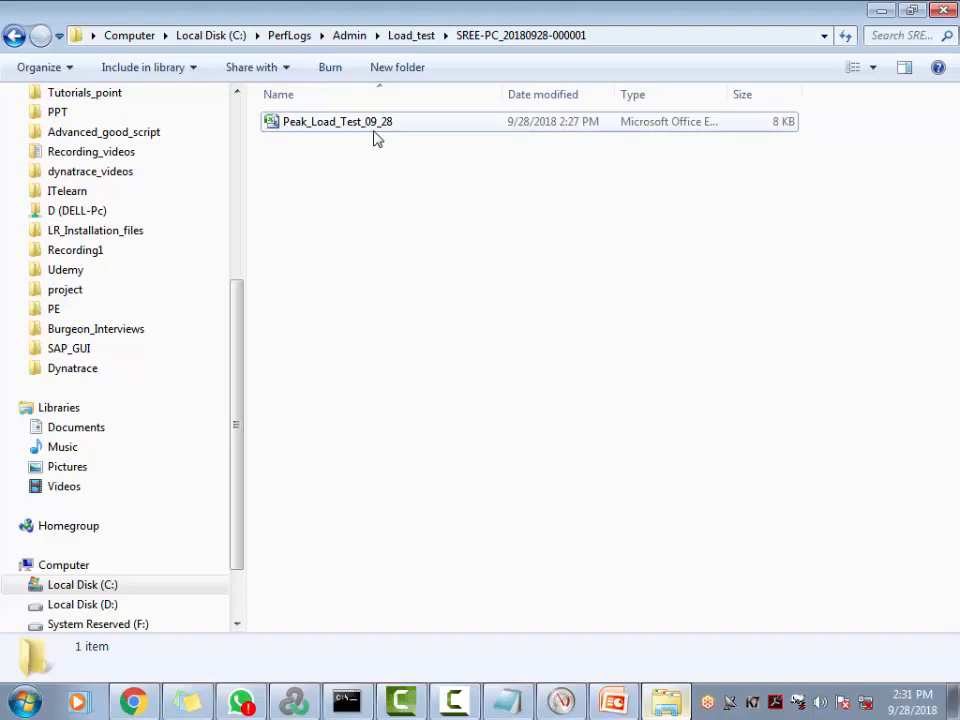
# Close the log folder window and show the empty desktop
pyautogui.click(942, 12)
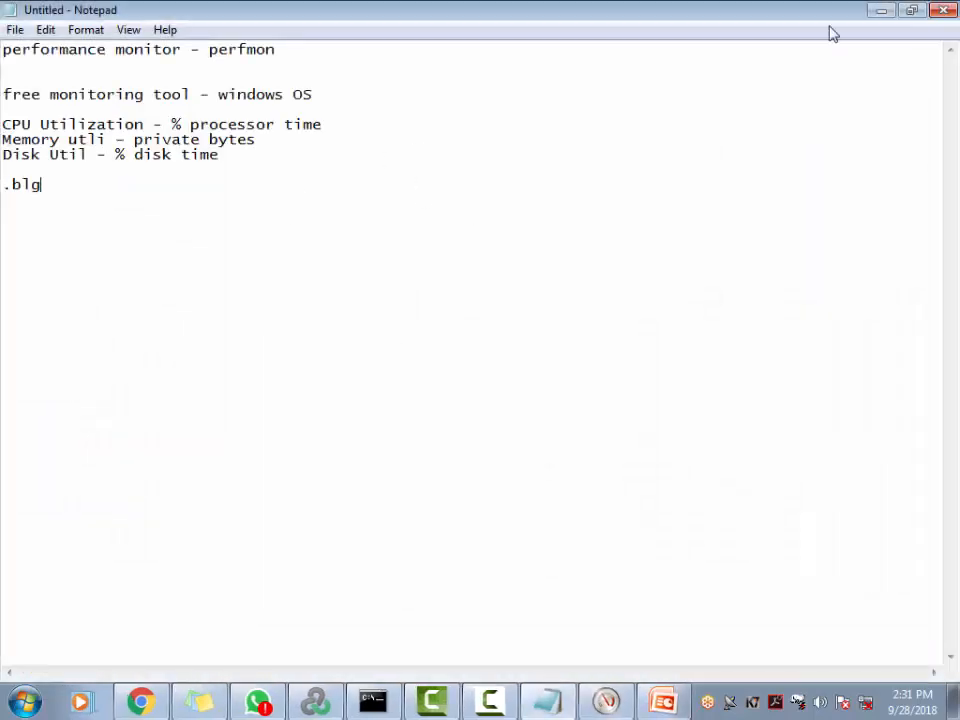
pyautogui.press('super+d')
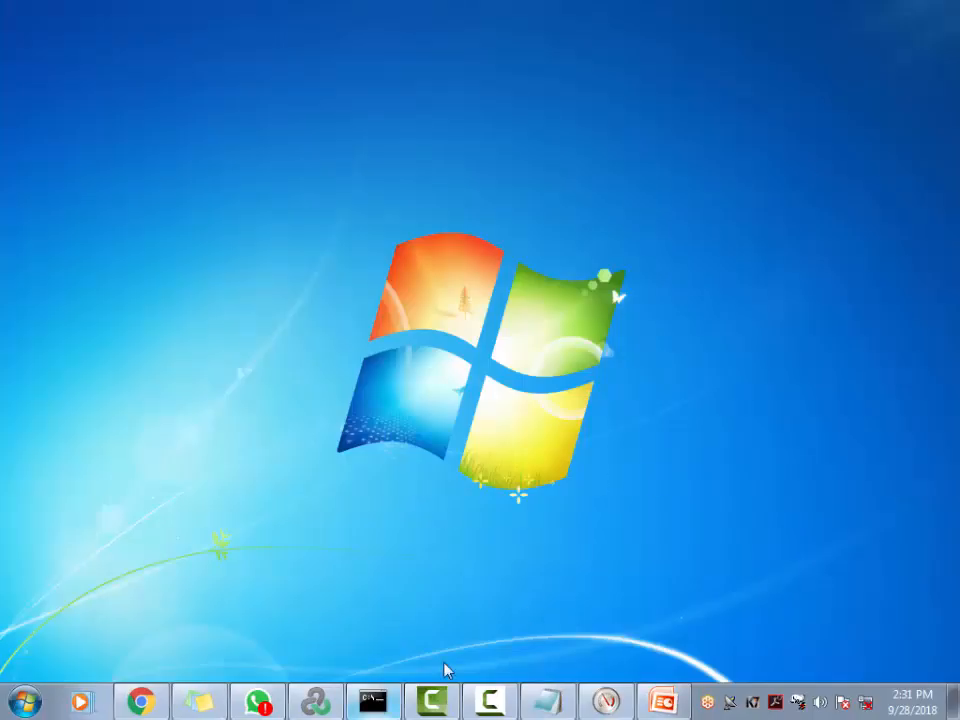
# Stop the Load_Test_07_18_2018 scenario in LoadRunner Controller, halting all 15 Vusers immediately
pyautogui.click(312, 704)
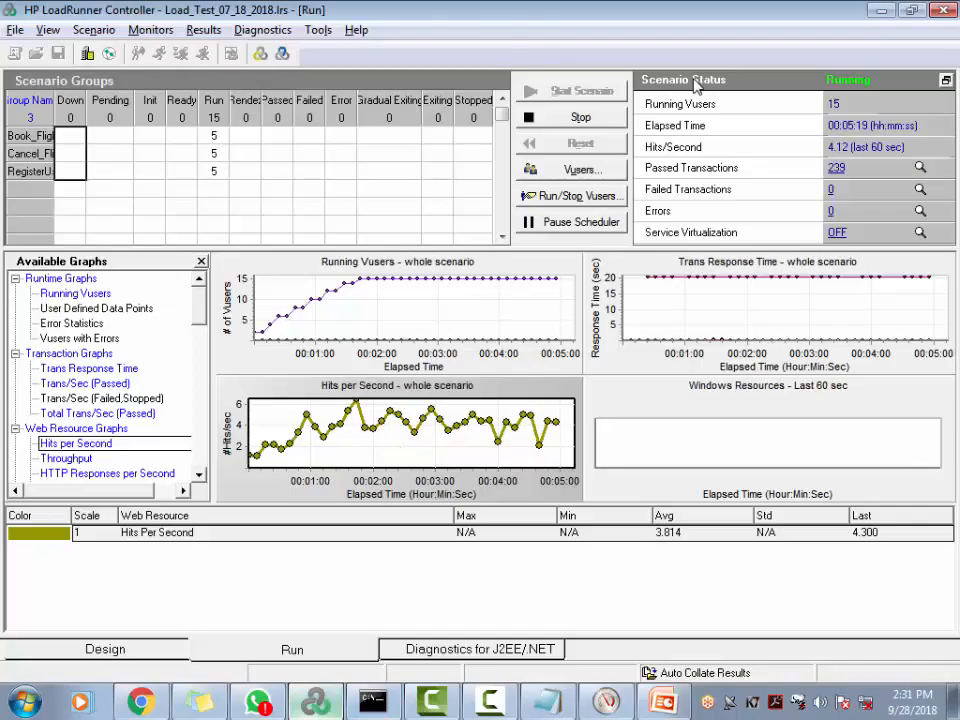
pyautogui.click(560, 117)
pyautogui.click(472, 390)
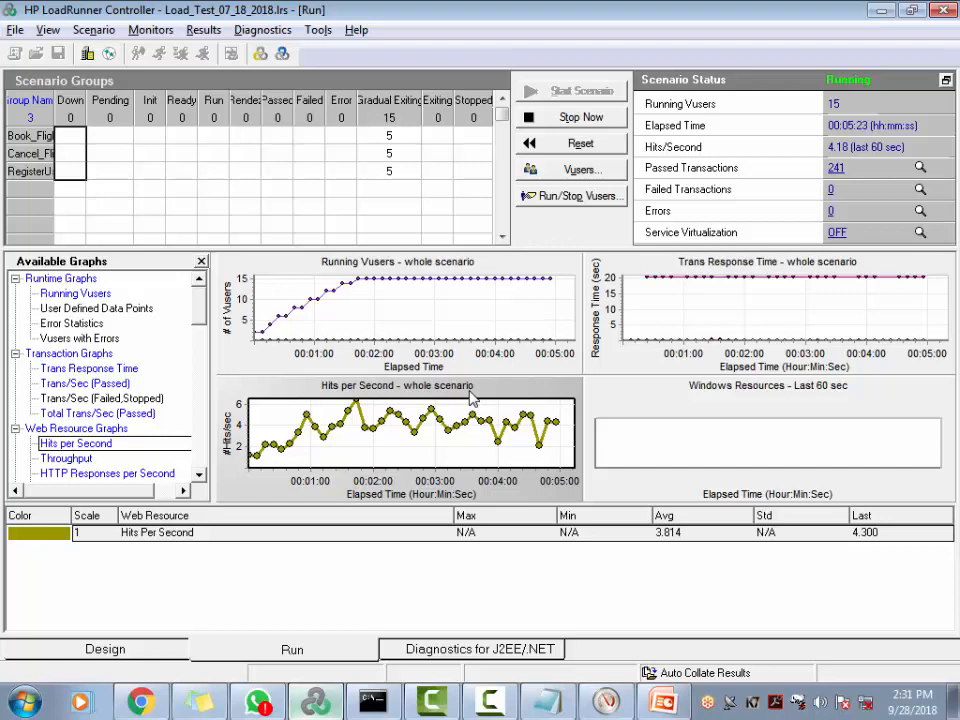
pyautogui.click(605, 118)
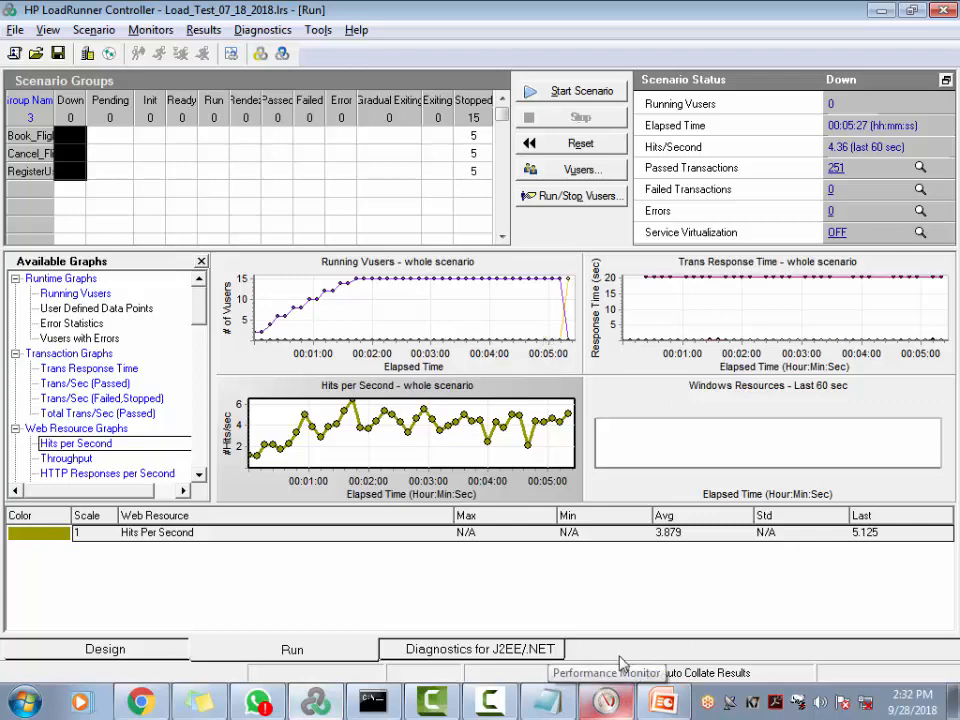
# Browse to C:\PerfLogs\Admin\Load_test's output folder and open Peak_Load_Test_09_28
pyautogui.click(664, 701)
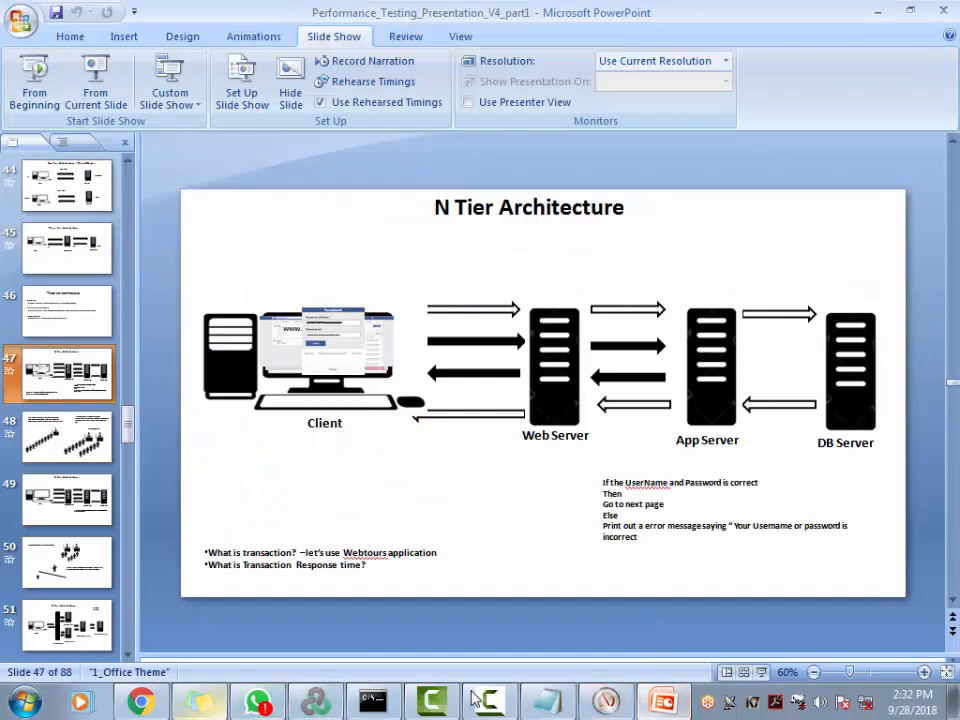
pyautogui.click(8, 702)
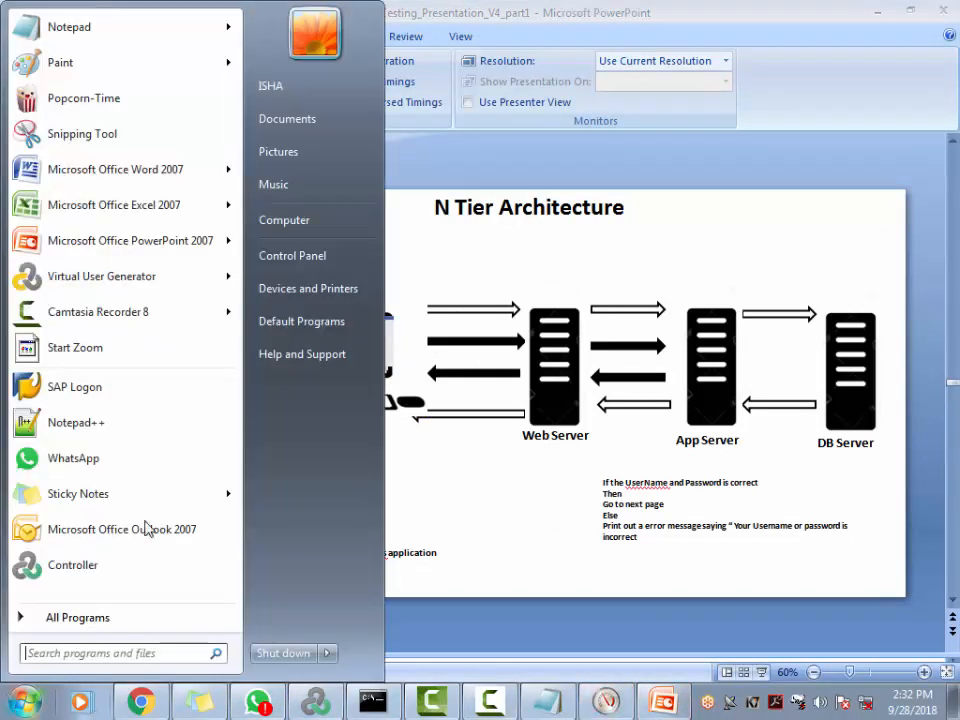
pyautogui.click(336, 229)
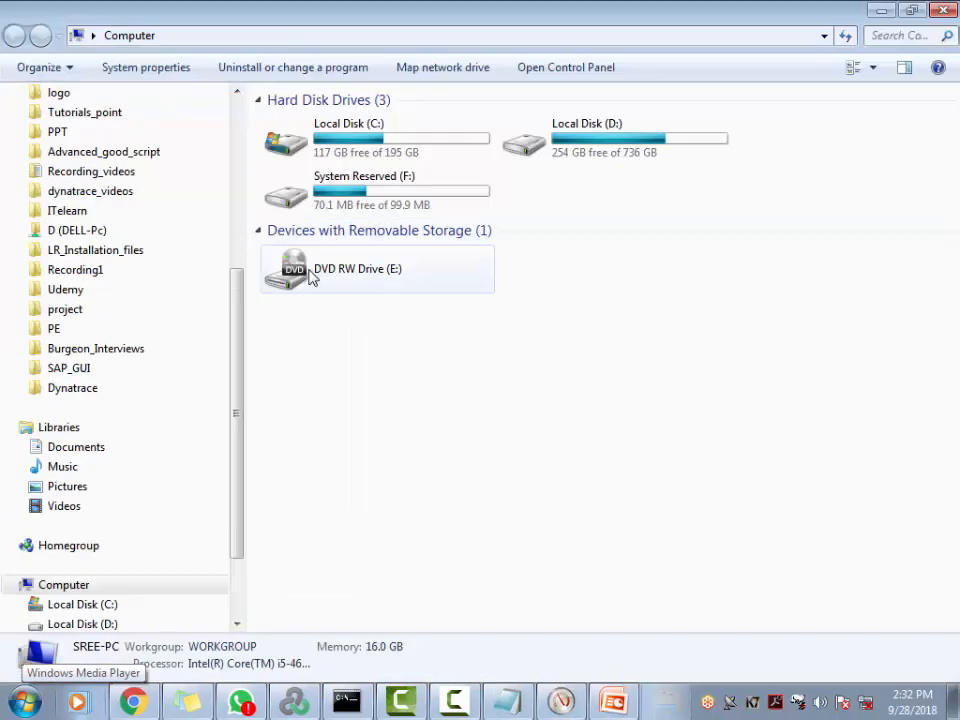
pyautogui.doubleClick(399, 146)
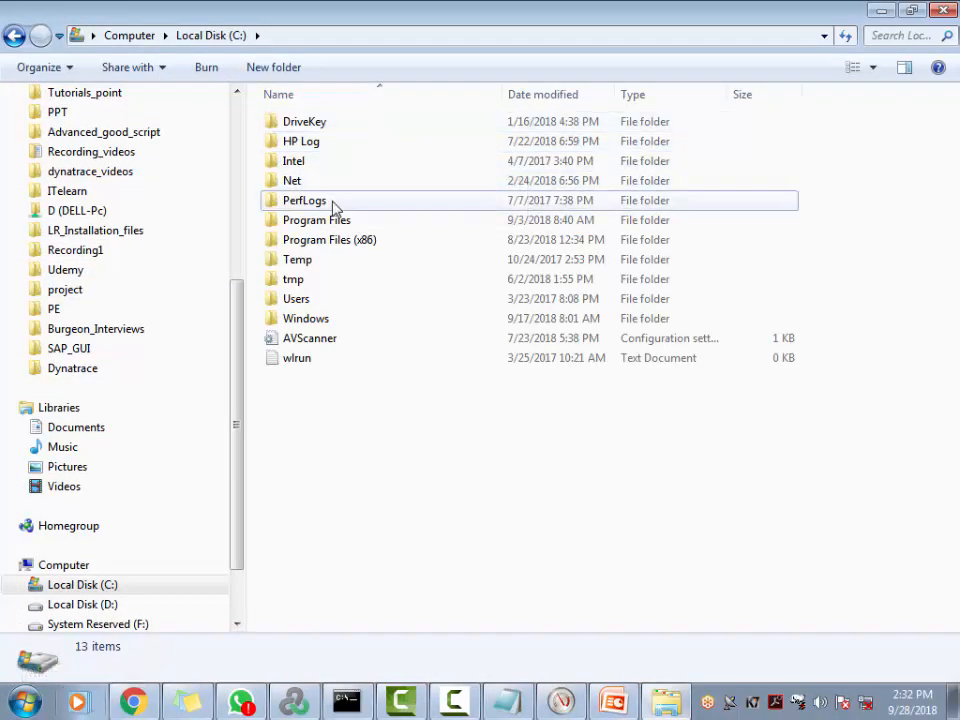
pyautogui.doubleClick(332, 202)
pyautogui.doubleClick(335, 124)
pyautogui.doubleClick(338, 124)
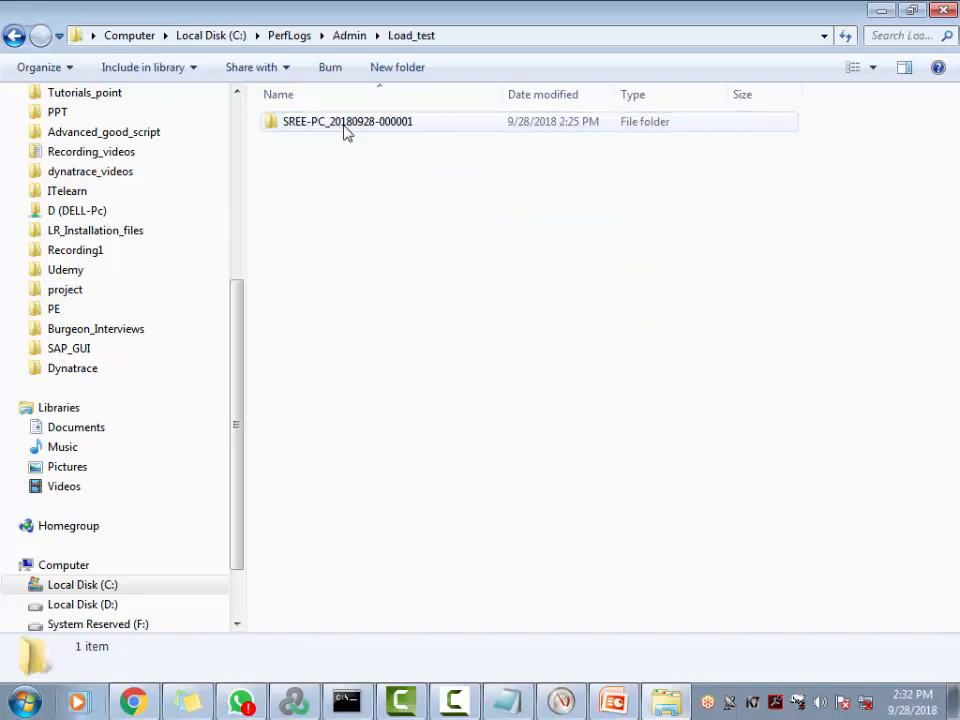
pyautogui.doubleClick(344, 124)
pyautogui.doubleClick(340, 124)
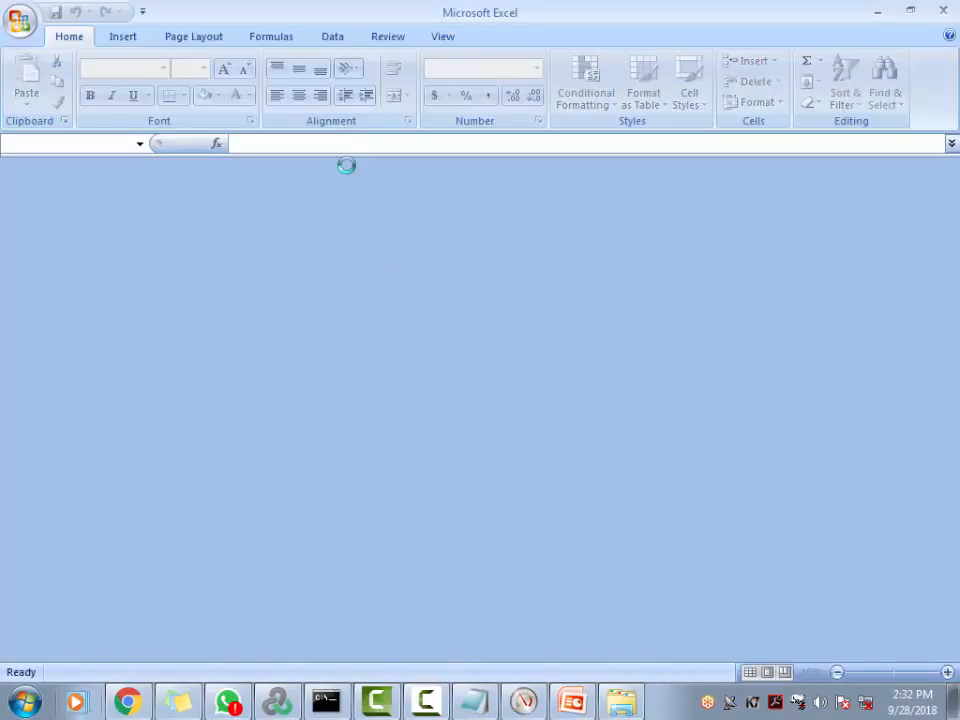
# Check the Load_test collector set in Performance Monitor, then reopen the log as an editable workbook
pyautogui.click(655, 313)
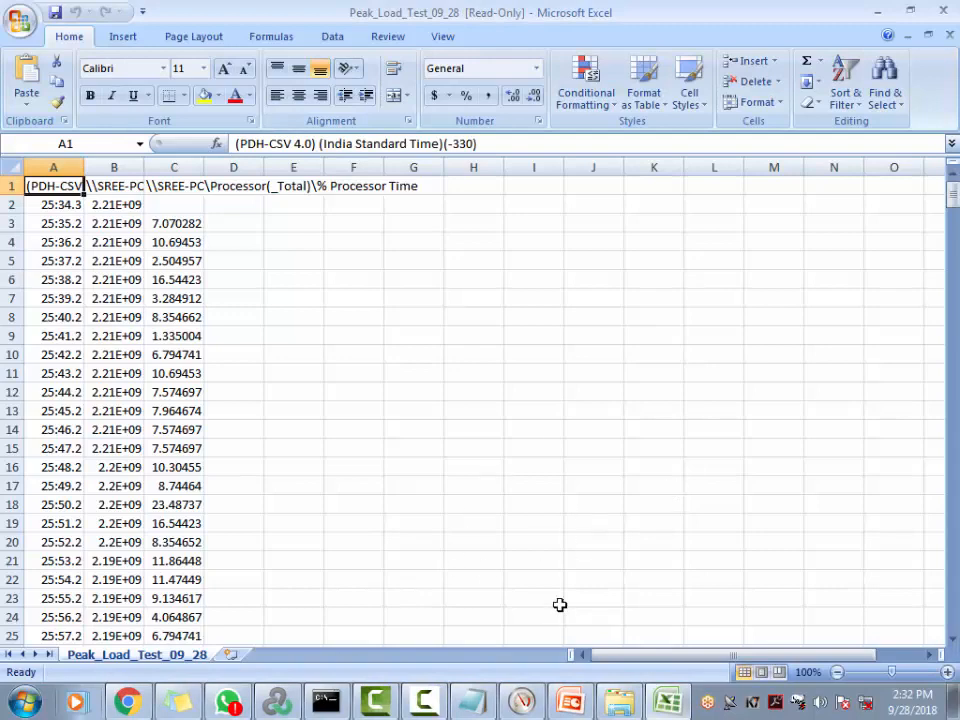
pyautogui.hotkey('alt', 'Tab')
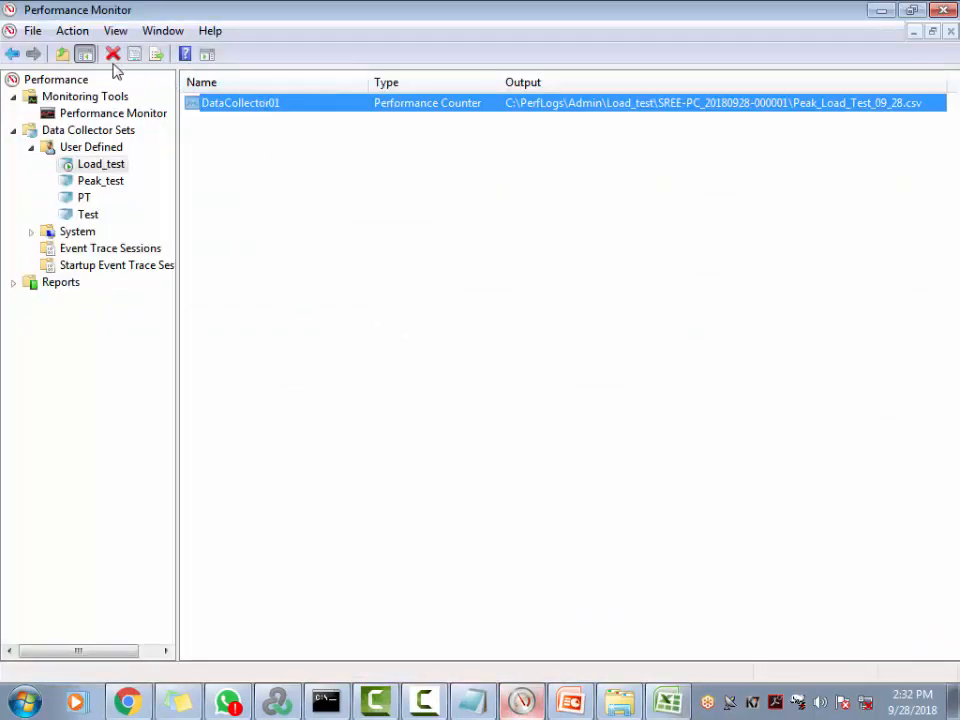
pyautogui.click(99, 167)
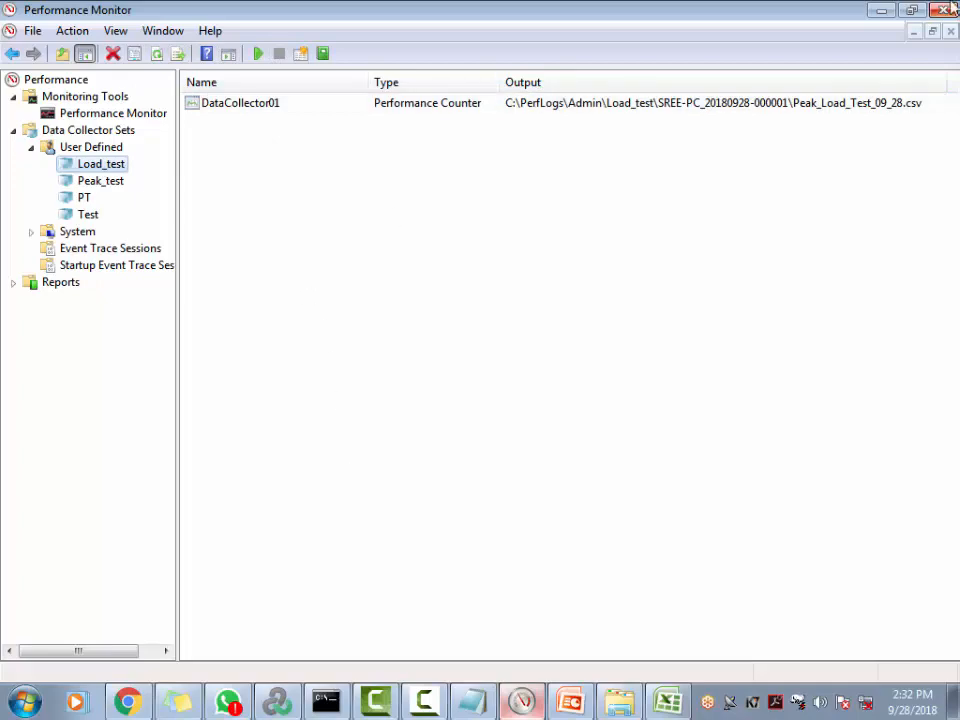
pyautogui.click(883, 12)
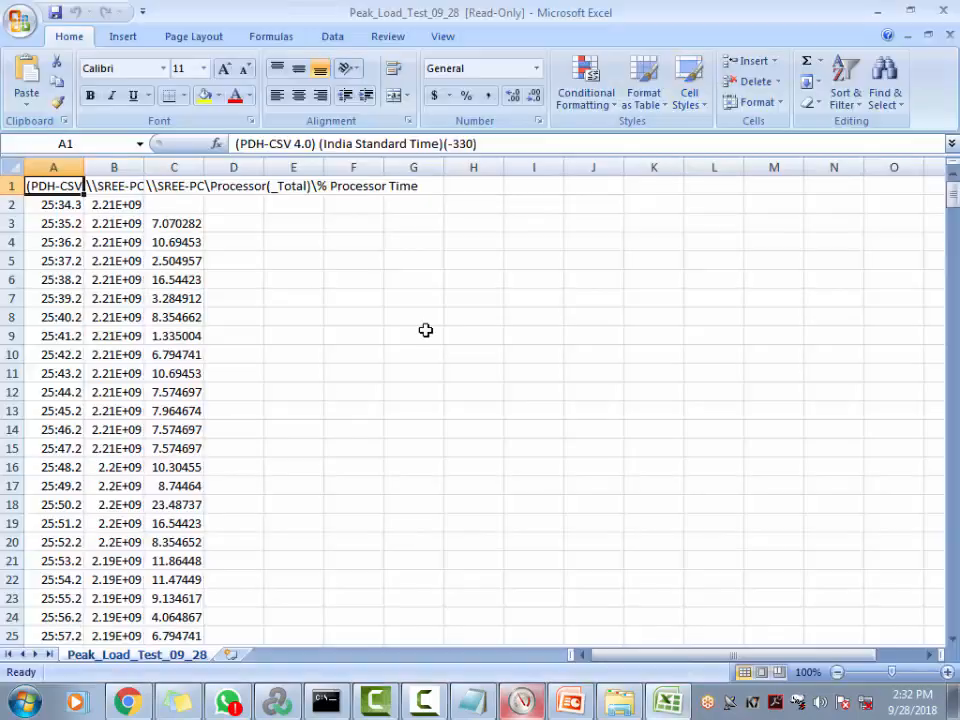
pyautogui.click(943, 11)
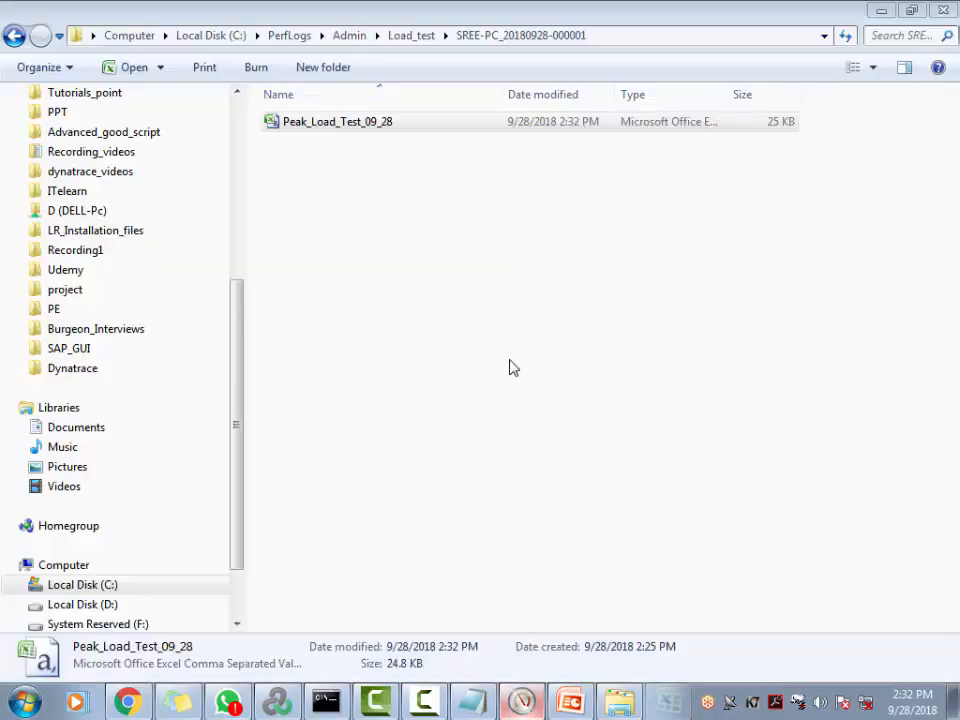
pyautogui.doubleClick(373, 120)
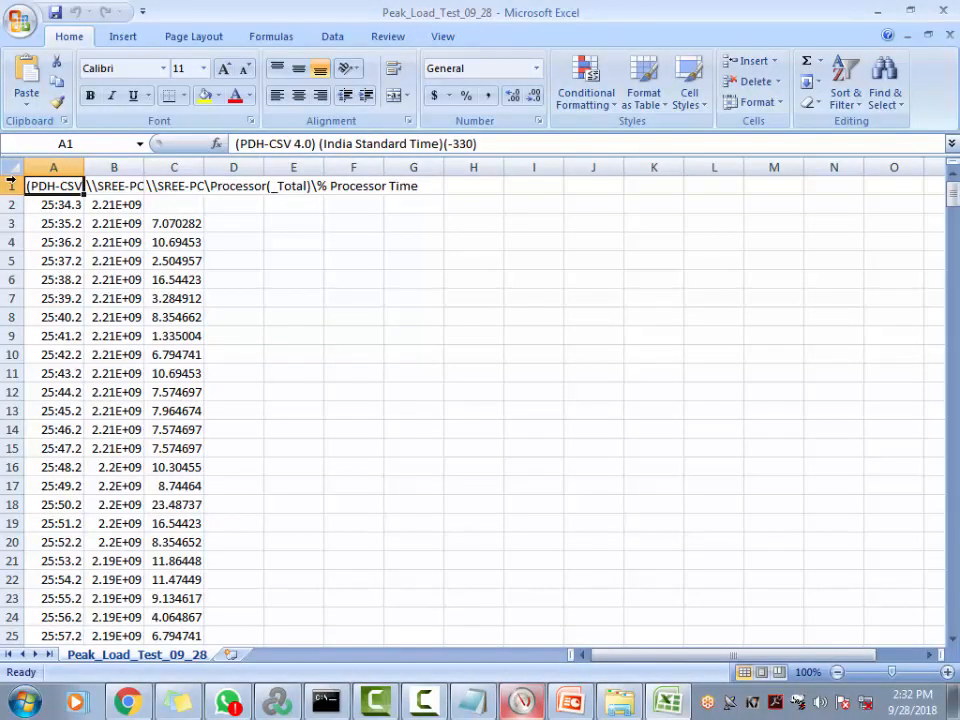
# AutoFit every column to its full header and values, then scroll through the readings
pyautogui.click(22, 166)
pyautogui.doubleClick(84, 167)
pyautogui.click(240, 392)
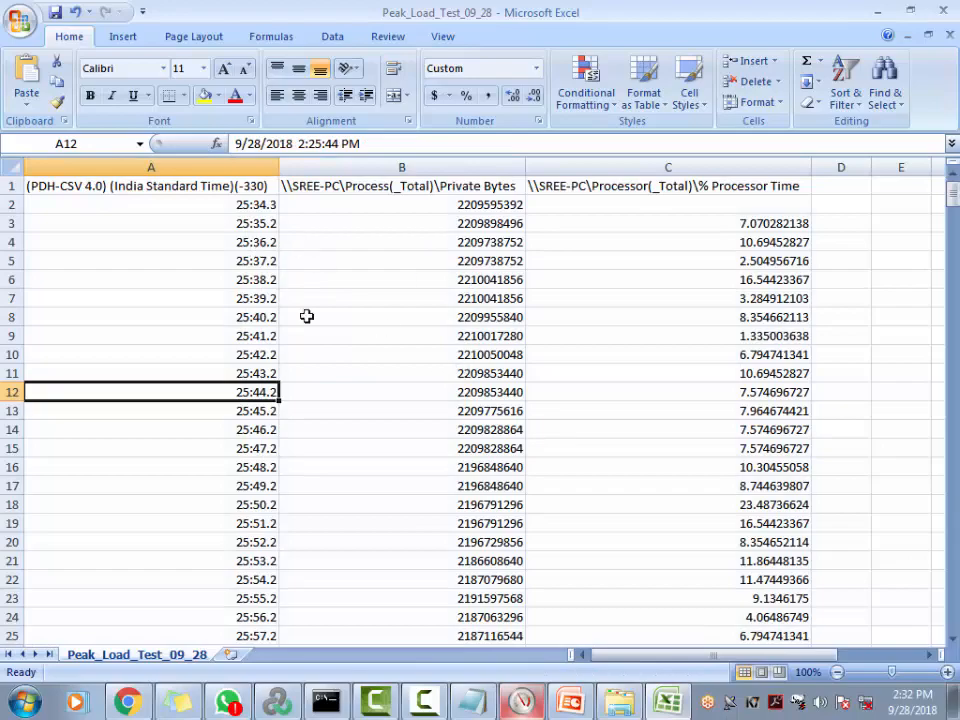
pyautogui.scroll(-20, 306, 315)
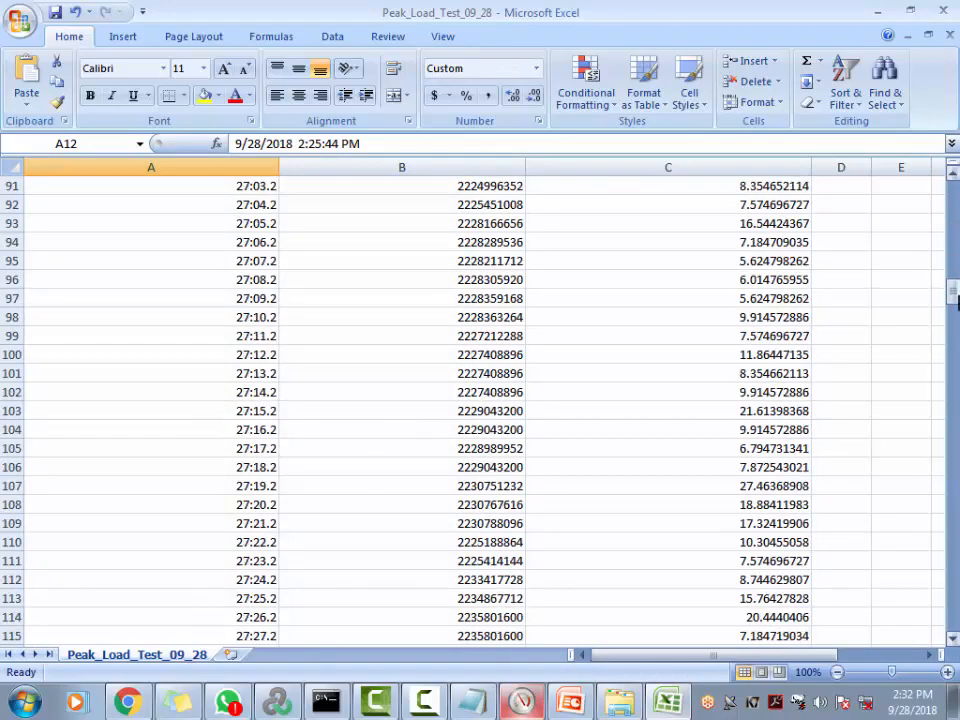
pyautogui.moveTo(955, 300)
pyautogui.mouseDown()
pyautogui.moveTo(955, 615)
pyautogui.moveTo(955, 303)
pyautogui.mouseUp()
pyautogui.moveTo(953, 372); pyautogui.dragTo(953, 212)
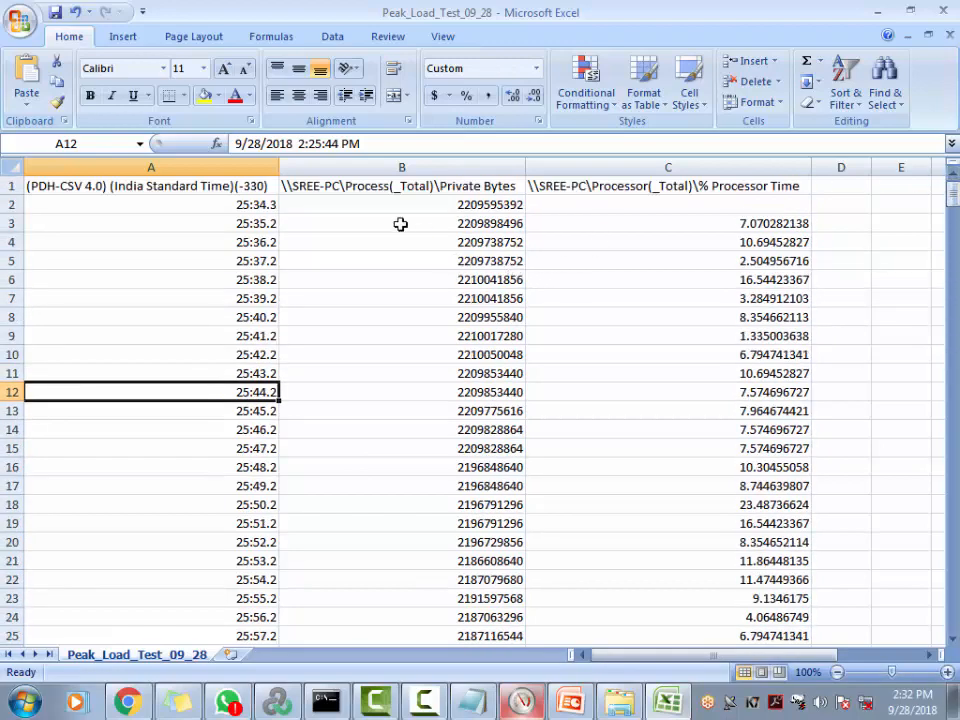
# Select the full data block A1:C417, anchored at the last value in C417
pyautogui.moveTo(221, 187); pyautogui.dragTo(706, 693)
pyautogui.click(686, 617)
pyautogui.doubleClick(686, 617)
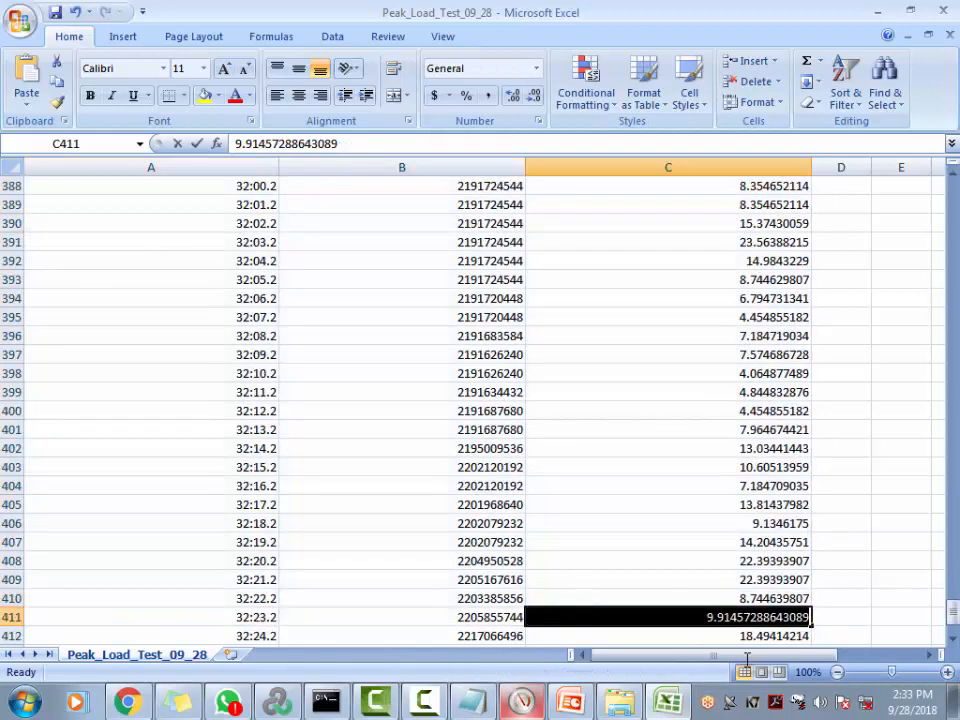
pyautogui.scroll(-6, 771, 465)
pyautogui.click(783, 396)
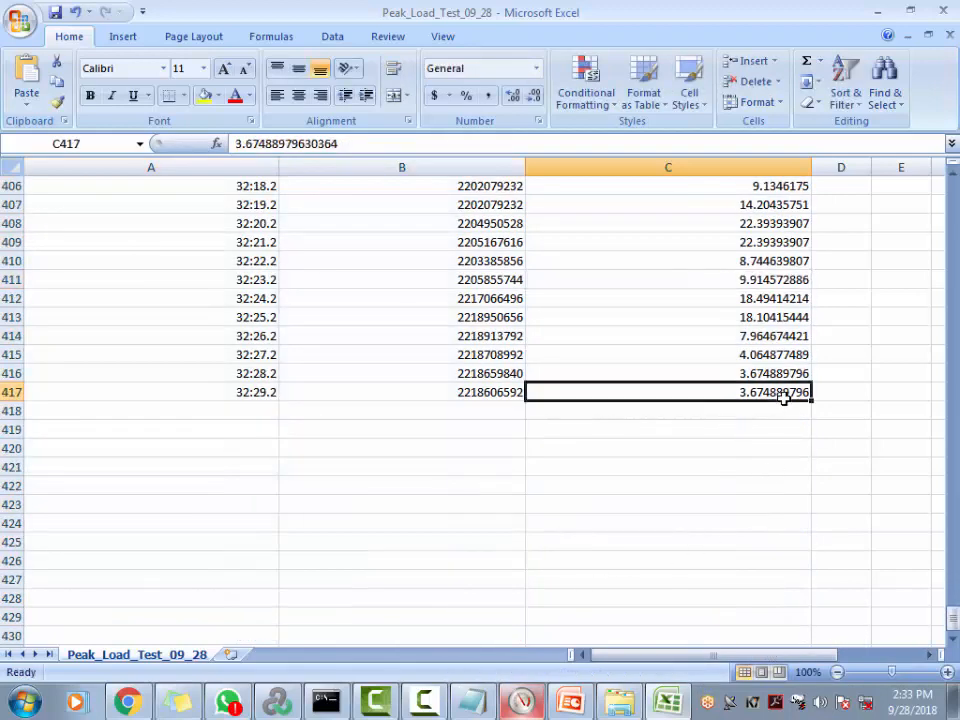
pyautogui.hotkey('shift', 'Left')
pyautogui.hotkey('shift', 'Left')
pyautogui.hotkey('shift', 'pageup')
pyautogui.hotkey('shift', 'pageup')
pyautogui.hotkey('shift', 'pageup')
pyautogui.hotkey('shift', 'pageup')
pyautogui.hotkey('shift', 'pageup')
pyautogui.hotkey('shift', 'pageup')
pyautogui.hotkey('shift', 'pageup')
pyautogui.hotkey('shift', 'pageup')
pyautogui.hotkey('shift', 'pageup')
pyautogui.hotkey('shift', 'pageup')
pyautogui.hotkey('shift', 'pageup')
pyautogui.hotkey('shift', 'pageup')
pyautogui.hotkey('shift', 'pageup')
pyautogui.hotkey('shift', 'pageup')
pyautogui.hotkey('shift', 'pageup')
pyautogui.hotkey('shift', 'pageup')
pyautogui.hotkey('shift', 'pageup')
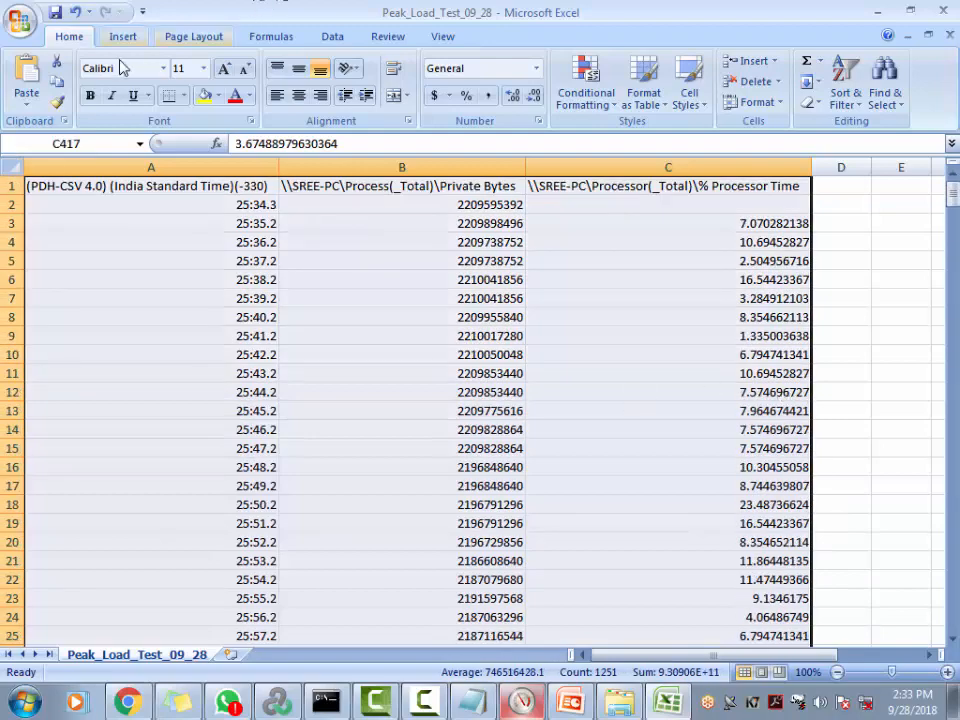
pyautogui.click(335, 37)
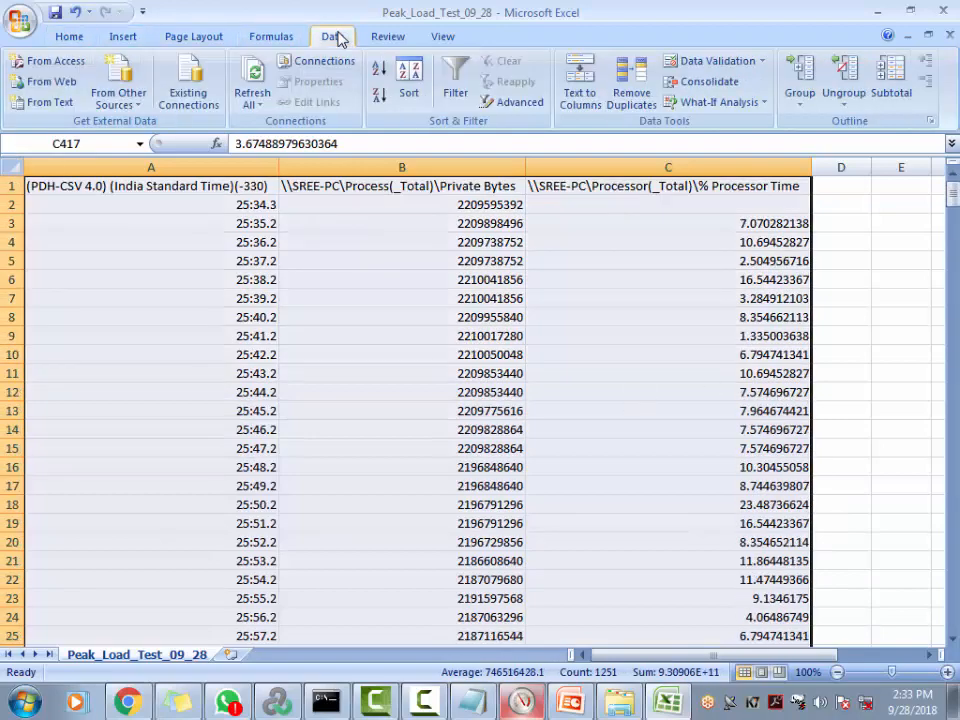
pyautogui.click(385, 37)
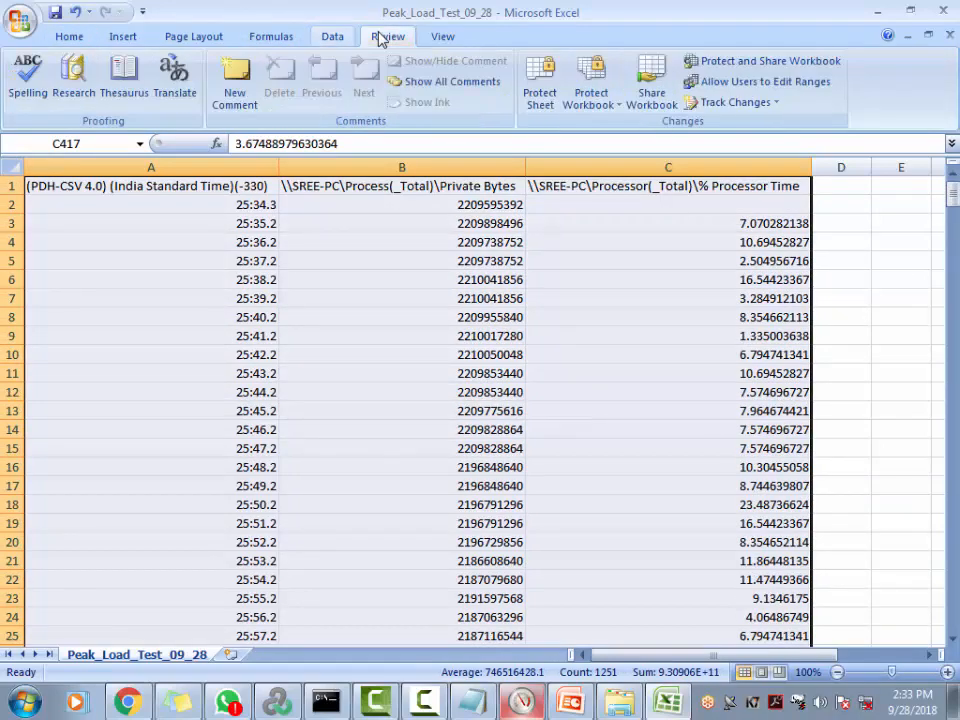
pyautogui.click(268, 38)
pyautogui.click(140, 40)
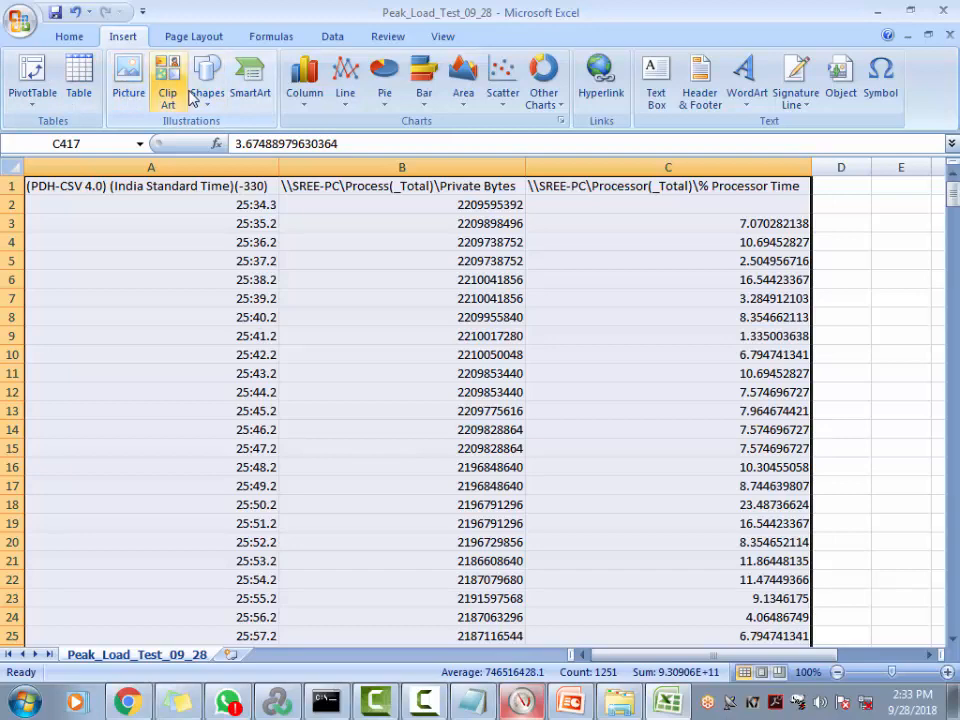
pyautogui.click(343, 95)
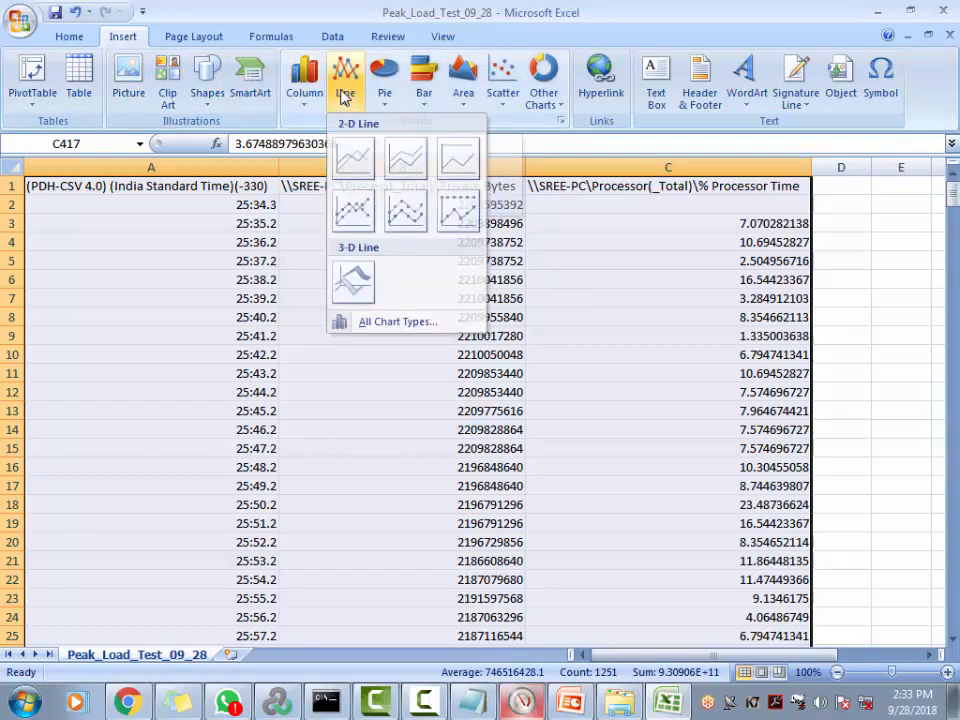
pyautogui.click(352, 155)
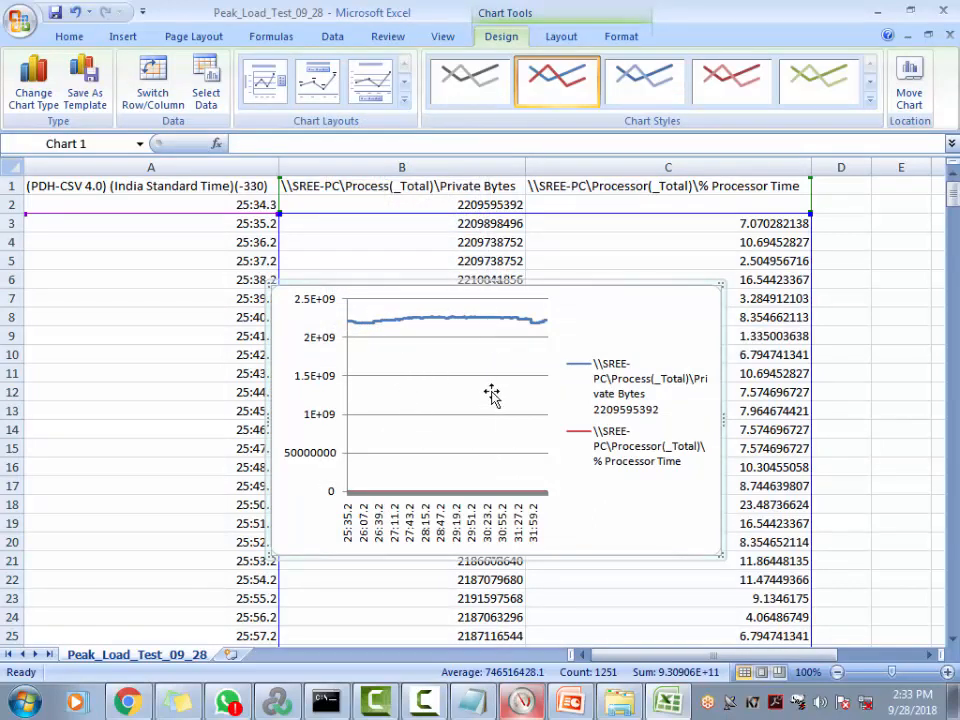
pyautogui.click(838, 303)
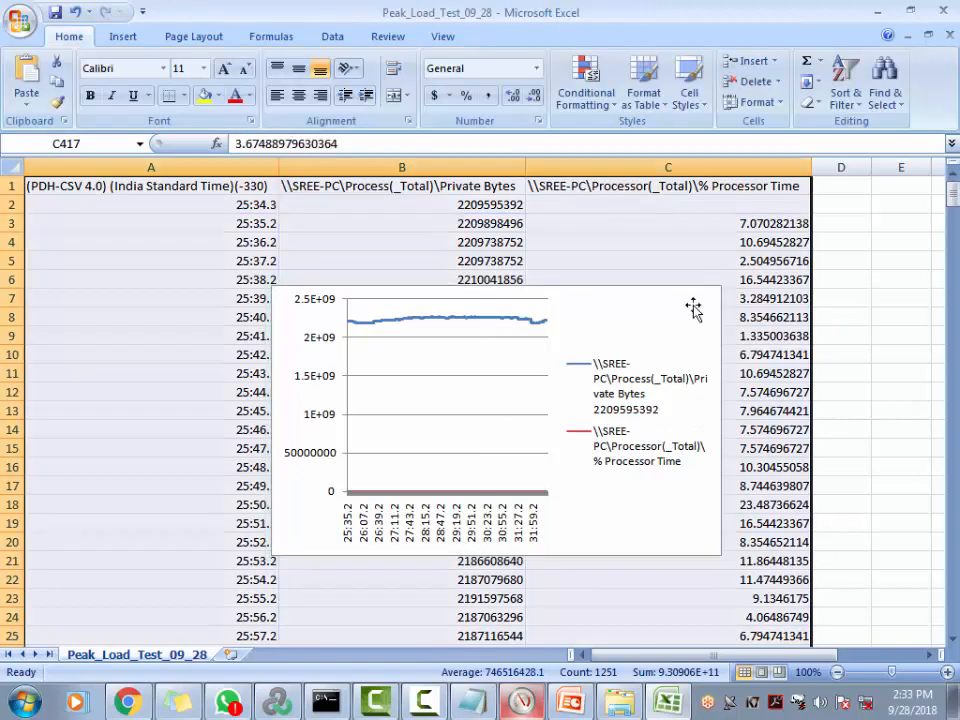
pyautogui.click(660, 325)
pyautogui.press('Delete')
# Select the timestamp and Private Bytes range A1:B417 and open the Line chart gallery
pyautogui.click(180, 262)
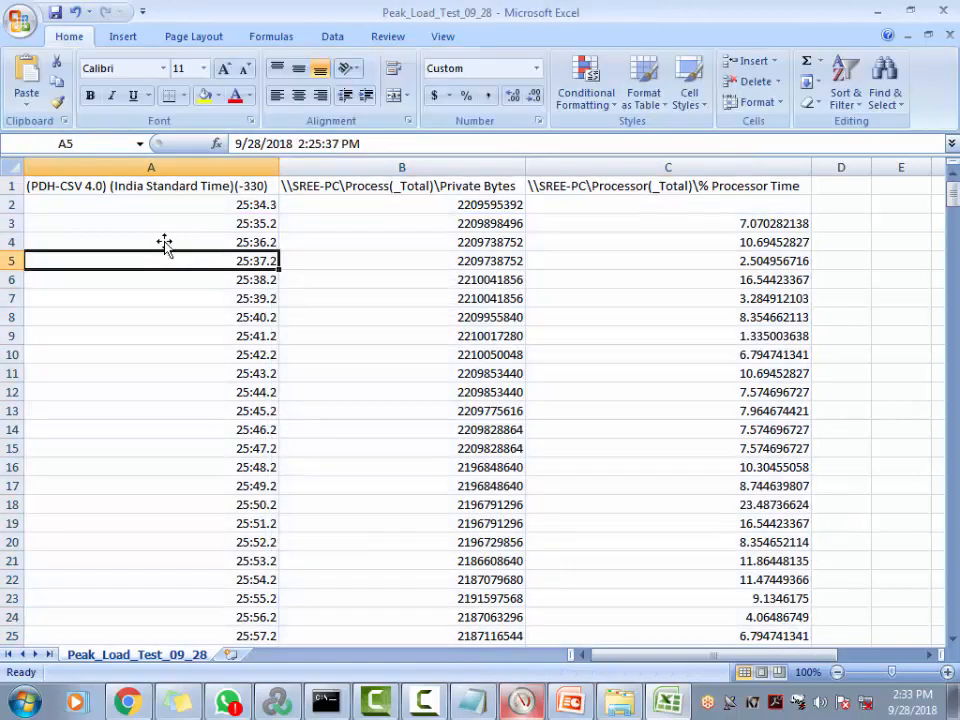
pyautogui.moveTo(182, 186); pyautogui.dragTo(386, 712)
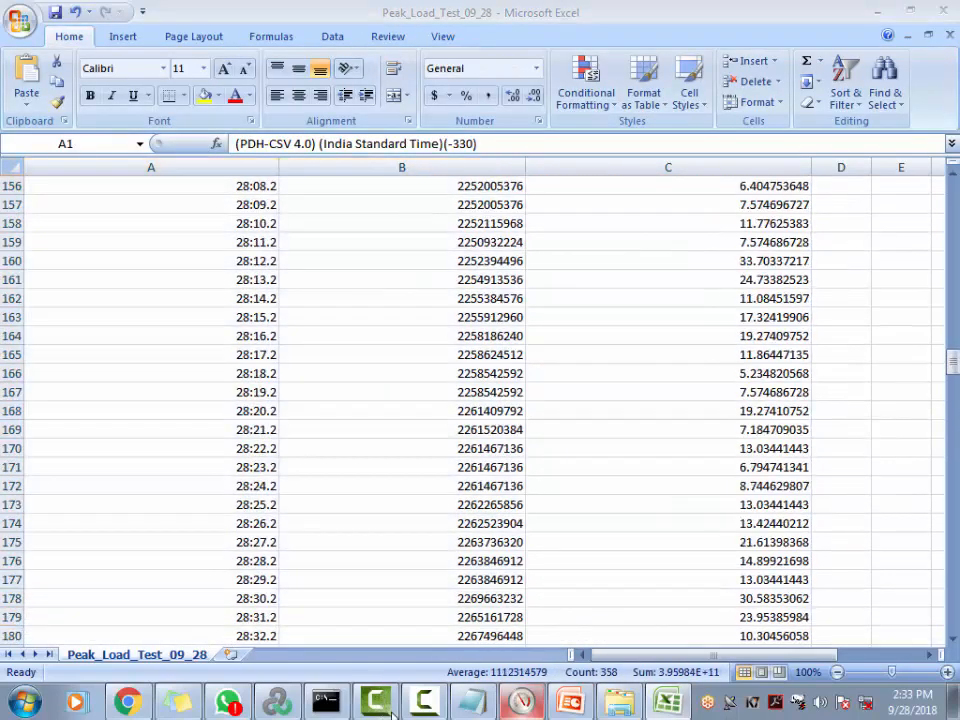
pyautogui.click(388, 710)
pyautogui.hotkey('alt', 'Tab')
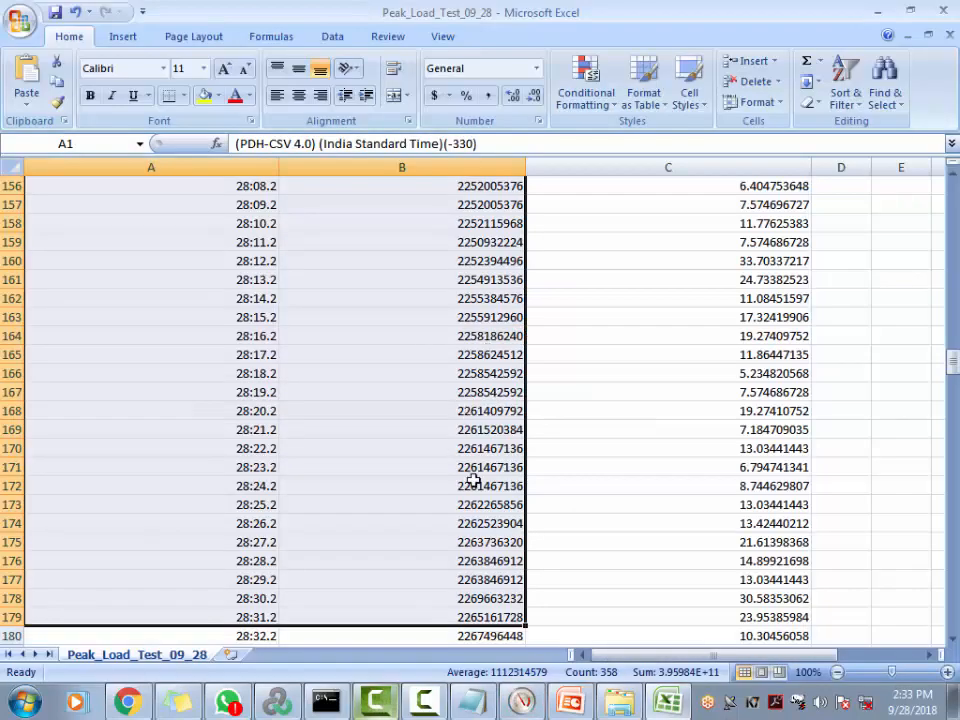
pyautogui.hotkey('shift', 'pagedown')
pyautogui.hotkey('shift', 'pagedown')
pyautogui.hotkey('shift', 'pagedown')
pyautogui.hotkey('shift', 'pagedown')
pyautogui.hotkey('shift', 'pagedown')
pyautogui.hotkey('shift', 'pagedown')
pyautogui.hotkey('shift', 'pagedown')
pyautogui.hotkey('shift', 'pagedown')
pyautogui.hotkey('shift', 'pagedown')
pyautogui.hotkey('shift', 'pagedown')
pyautogui.hotkey('shift', 'pagedown')
pyautogui.hotkey('shift', 'pagedown')
pyautogui.hotkey('shift', 'pagedown')
pyautogui.hotkey('shift', 'pagedown')
pyautogui.hotkey('shift', 'pagedown')
pyautogui.hotkey('shift', 'pagedown')
pyautogui.hotkey('shift', 'pagedown')
pyautogui.hotkey('shift', 'pagedown')
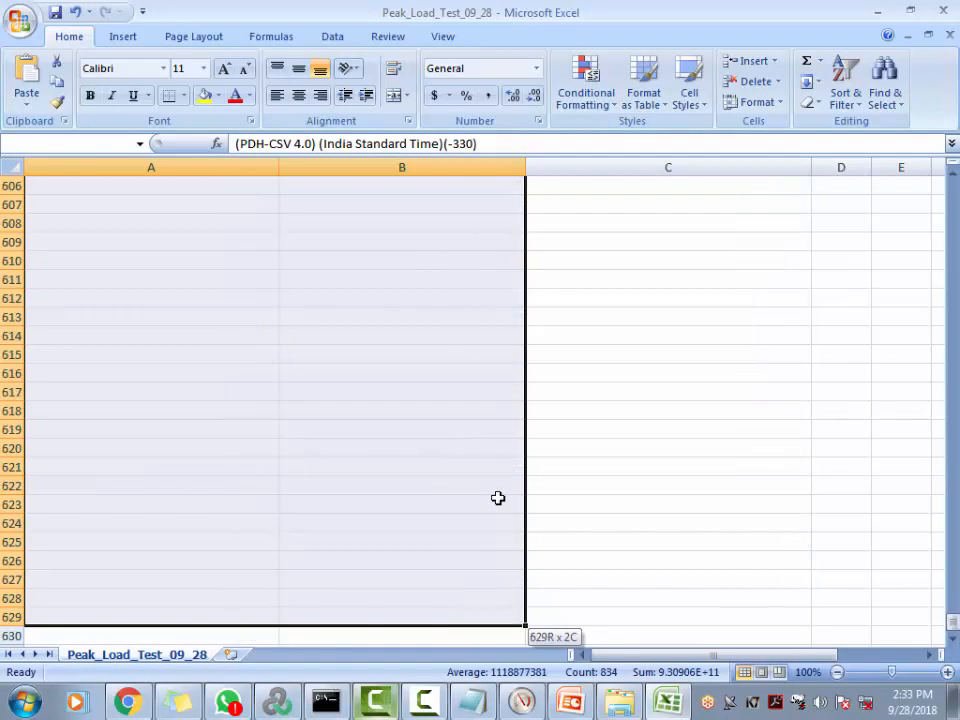
pyautogui.hotkey('shift', 'pageup')
pyautogui.hotkey('shift', 'pageup')
pyautogui.hotkey('shift', 'pageup')
pyautogui.hotkey('shift', 'pageup')
pyautogui.hotkey('shift', 'pageup')
pyautogui.hotkey('shift', 'pageup')
pyautogui.hotkey('shift', 'pageup')
pyautogui.hotkey('shift', 'pageup')
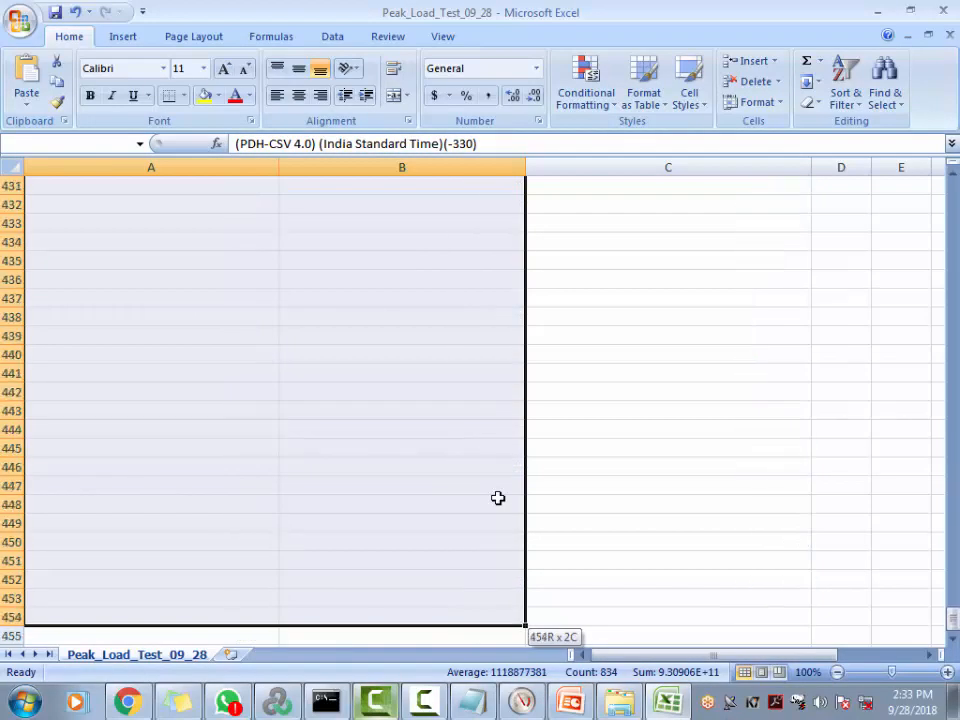
pyautogui.hotkey('shift', 'Up')
pyautogui.hotkey('shift', 'Up')
pyautogui.hotkey('shift', 'Up')
pyautogui.hotkey('shift', 'Up')
pyautogui.hotkey('shift', 'Up')
pyautogui.hotkey('shift', 'Up')
pyautogui.hotkey('shift', 'Up')
pyautogui.hotkey('shift', 'Up')
pyautogui.hotkey('shift', 'Up')
pyautogui.hotkey('shift', 'Up')
pyautogui.hotkey('shift', 'Up')
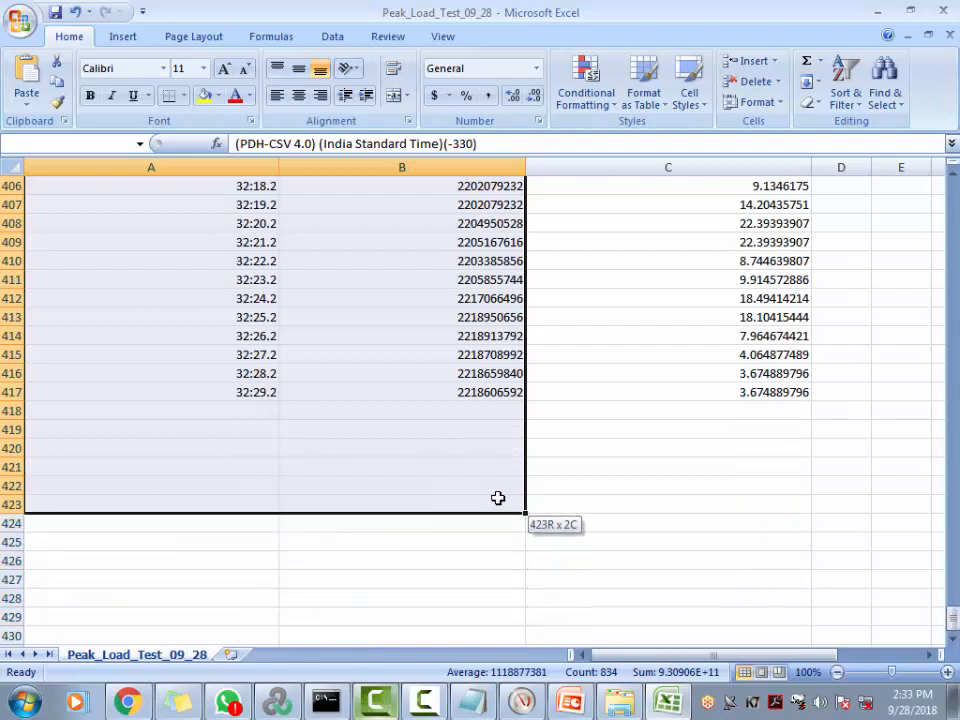
pyautogui.hotkey('shift', 'Up')
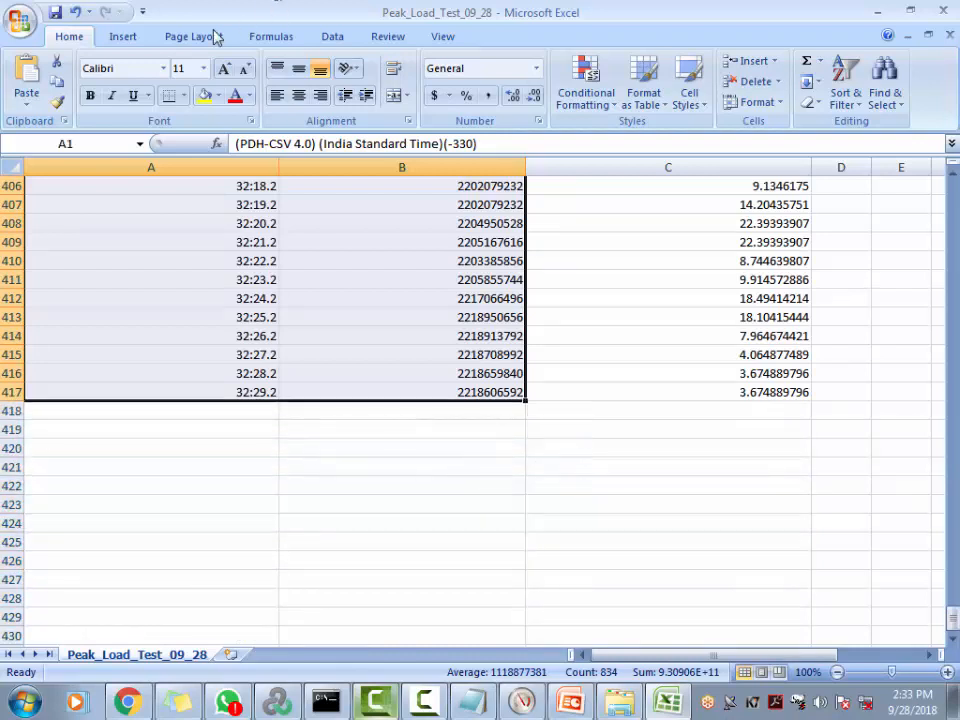
pyautogui.click(122, 36)
pyautogui.click(343, 85)
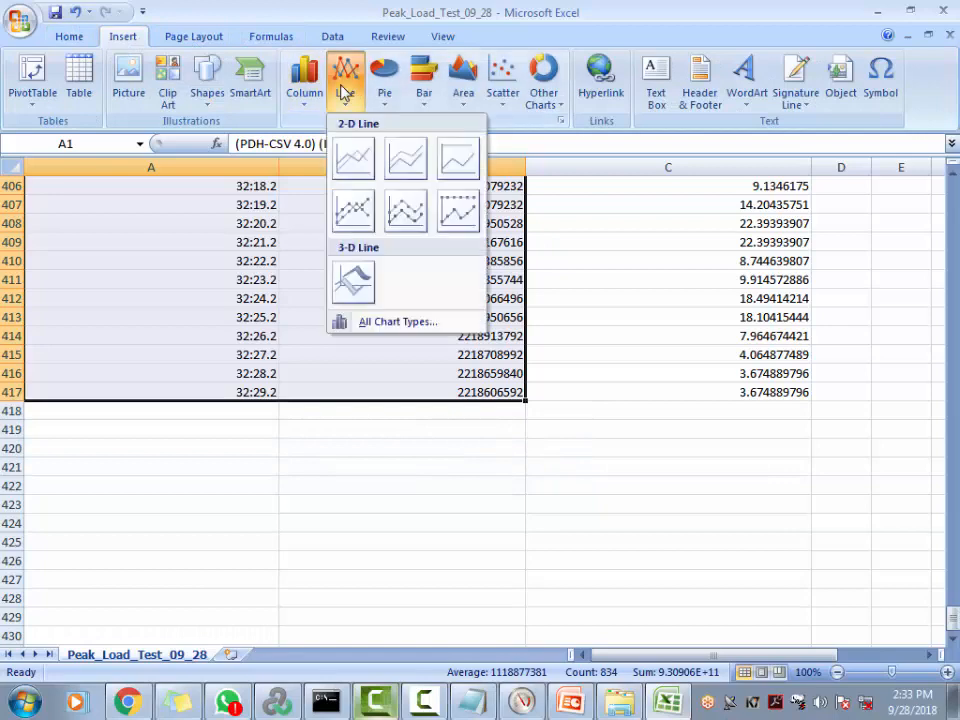
# Insert the first 2-D line chart, plotting Private Bytes over time
pyautogui.click(354, 157)
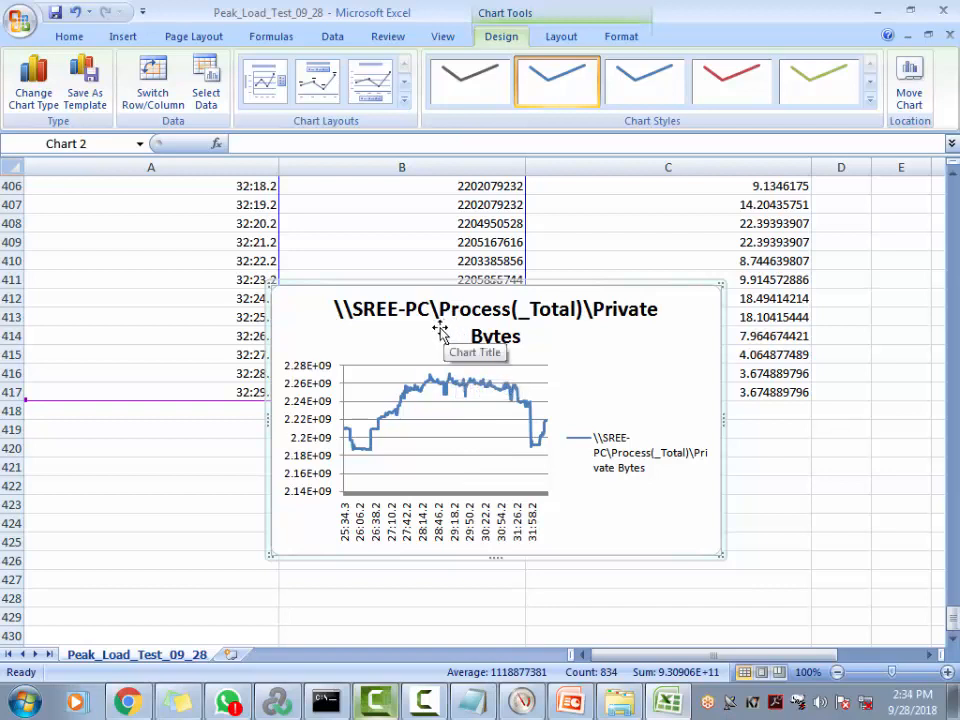
pyautogui.moveTo(468, 392)
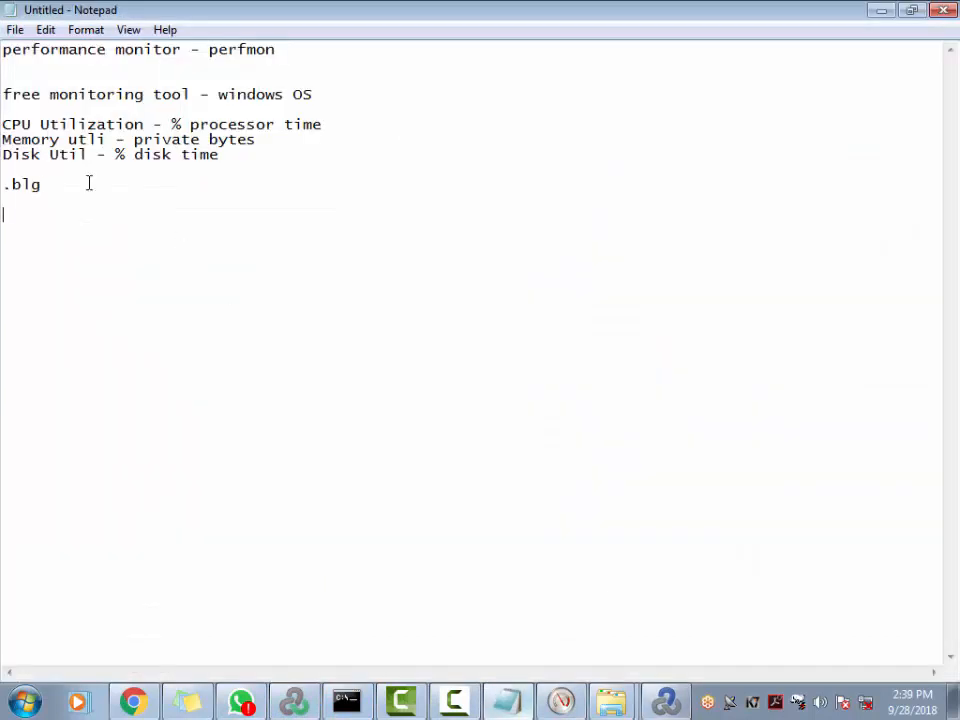
# Type a contact phone number on a new line under the .blg note in Notepad and select it
pyautogui.moveTo(152, 212); pyautogui.dragTo(2, 197)
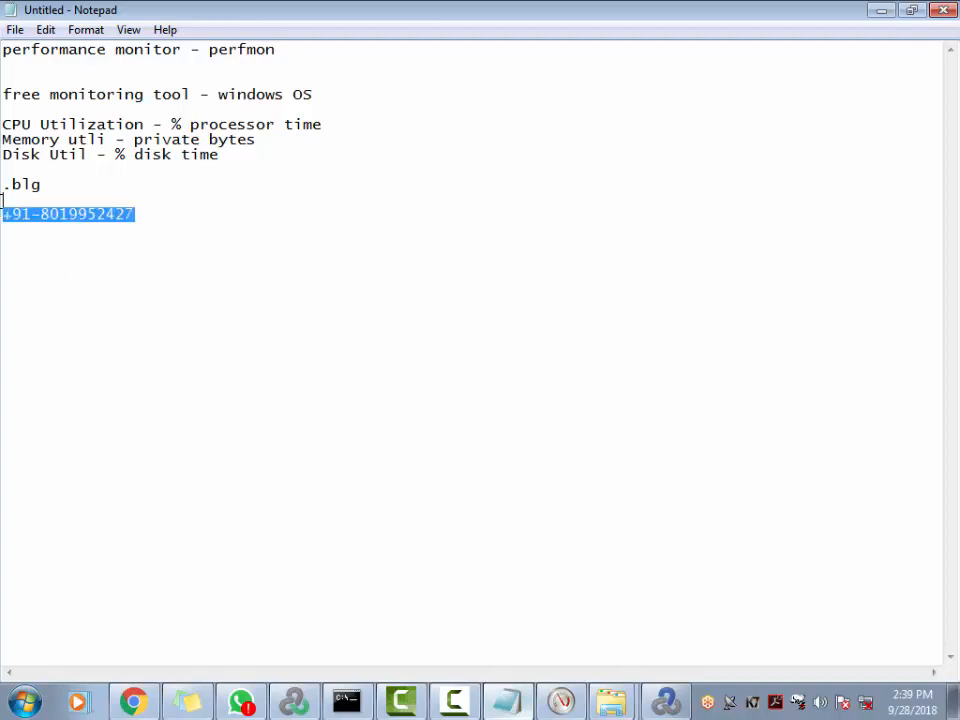